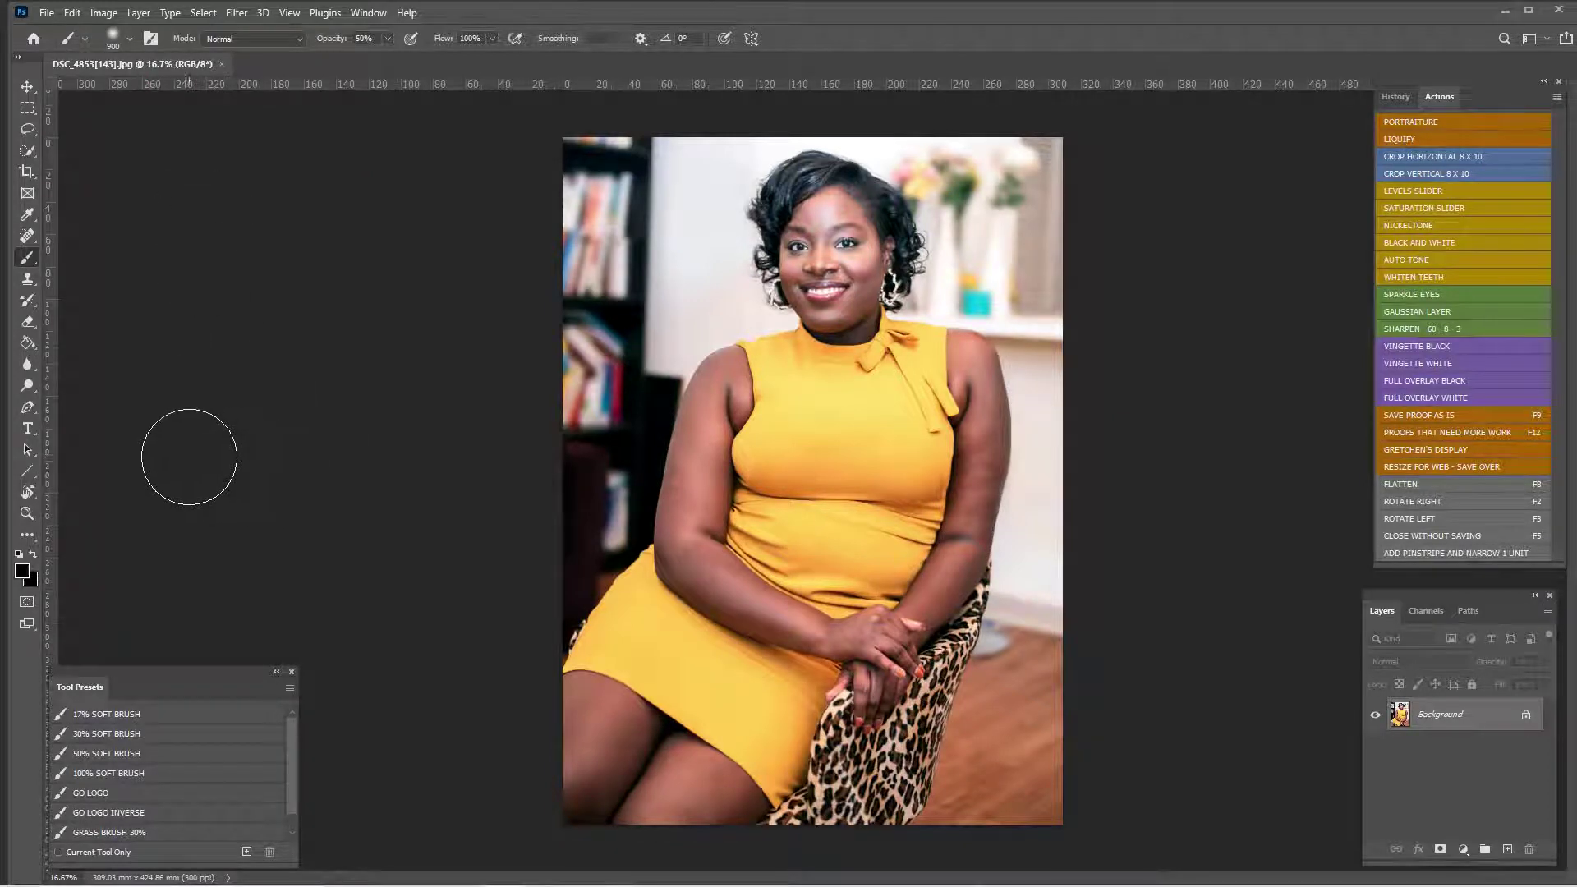
Select both of the woman's arms and her clasped hands with the Quick Selection tool
key(ctrl+plus)
drag(298, 561, 291, 451)
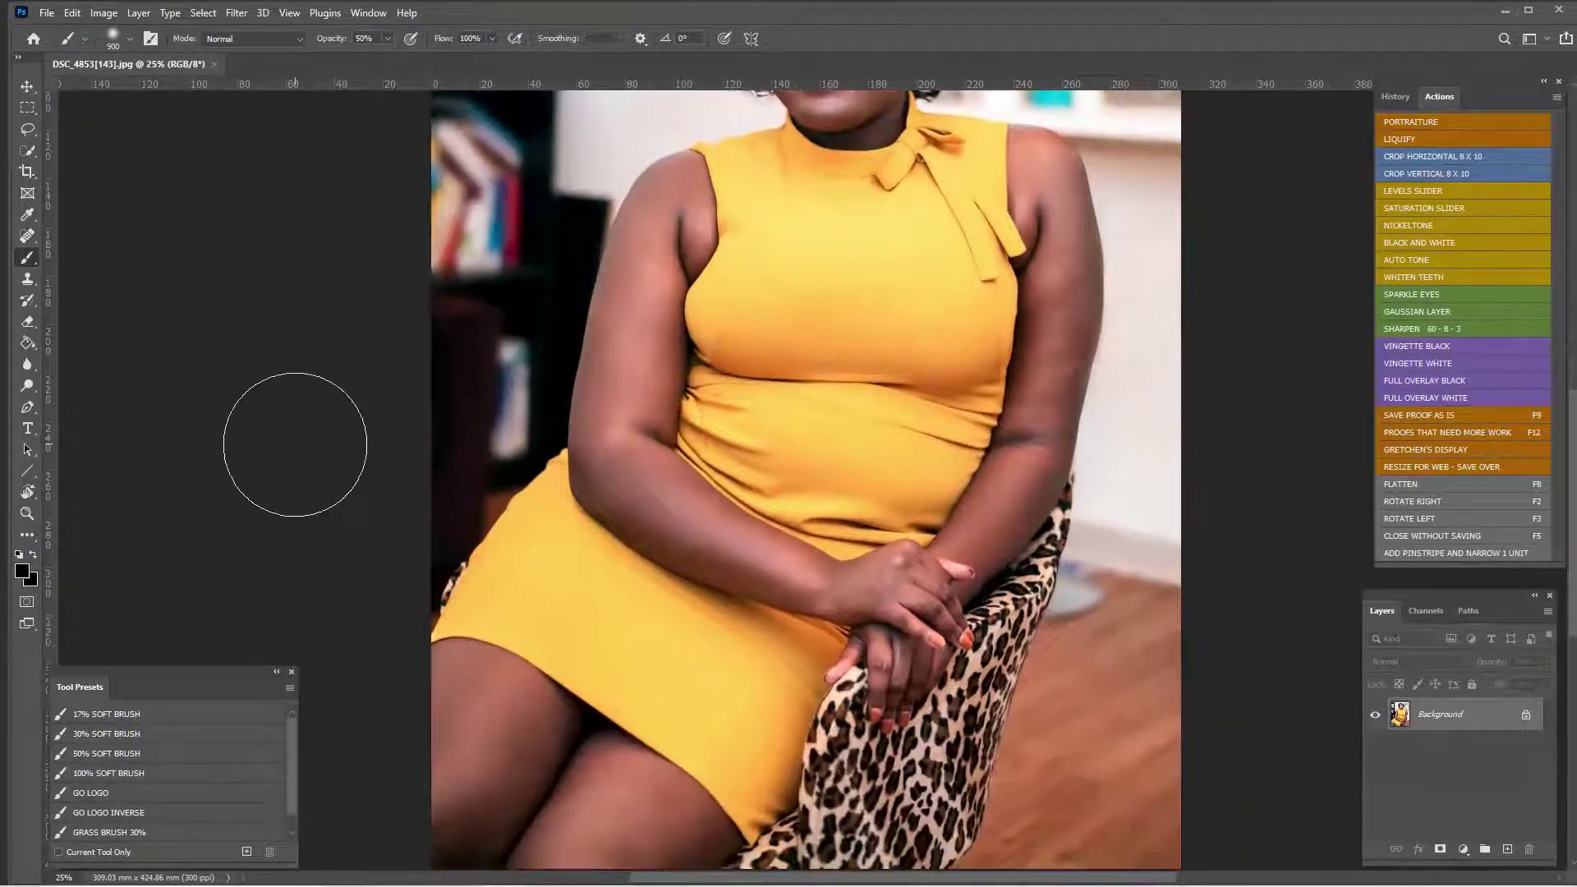
key(ctrl+plus)
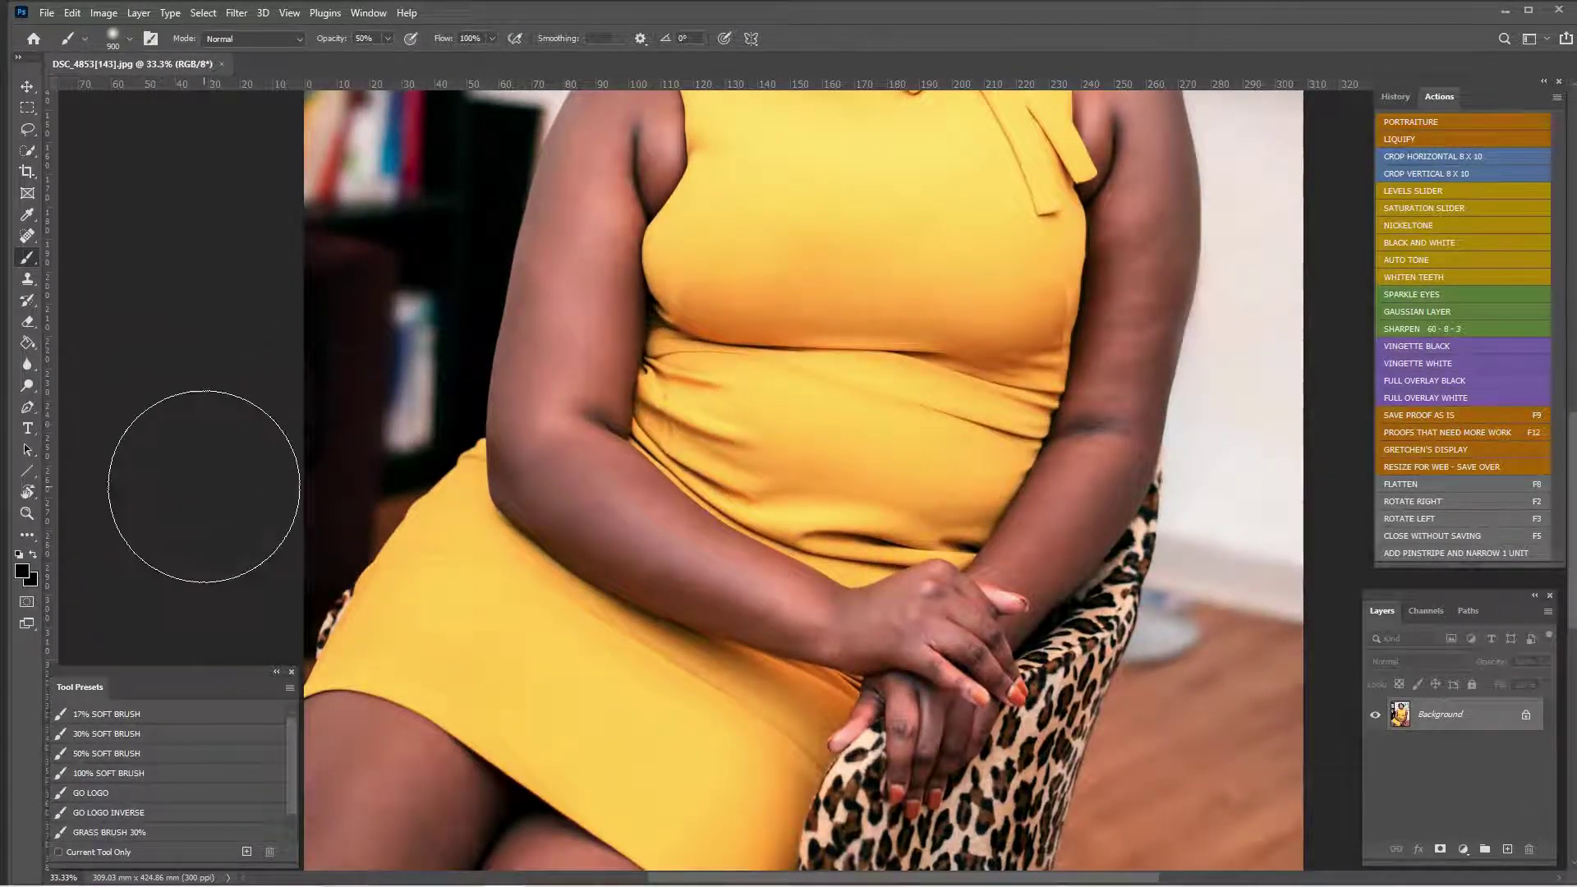
key(ctrl+minus)
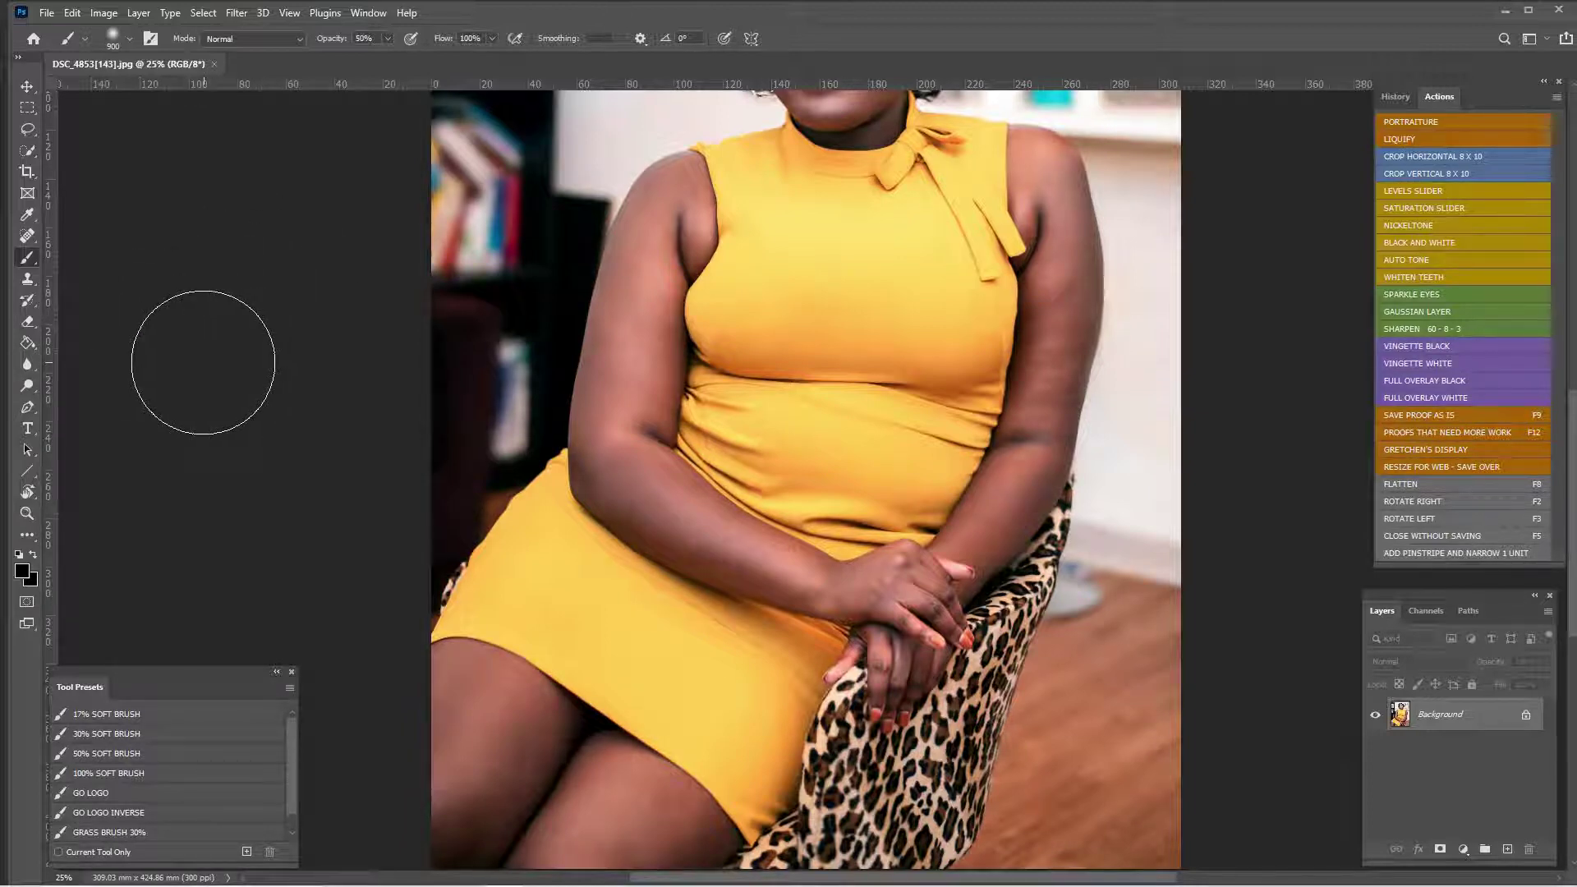
click(30, 151)
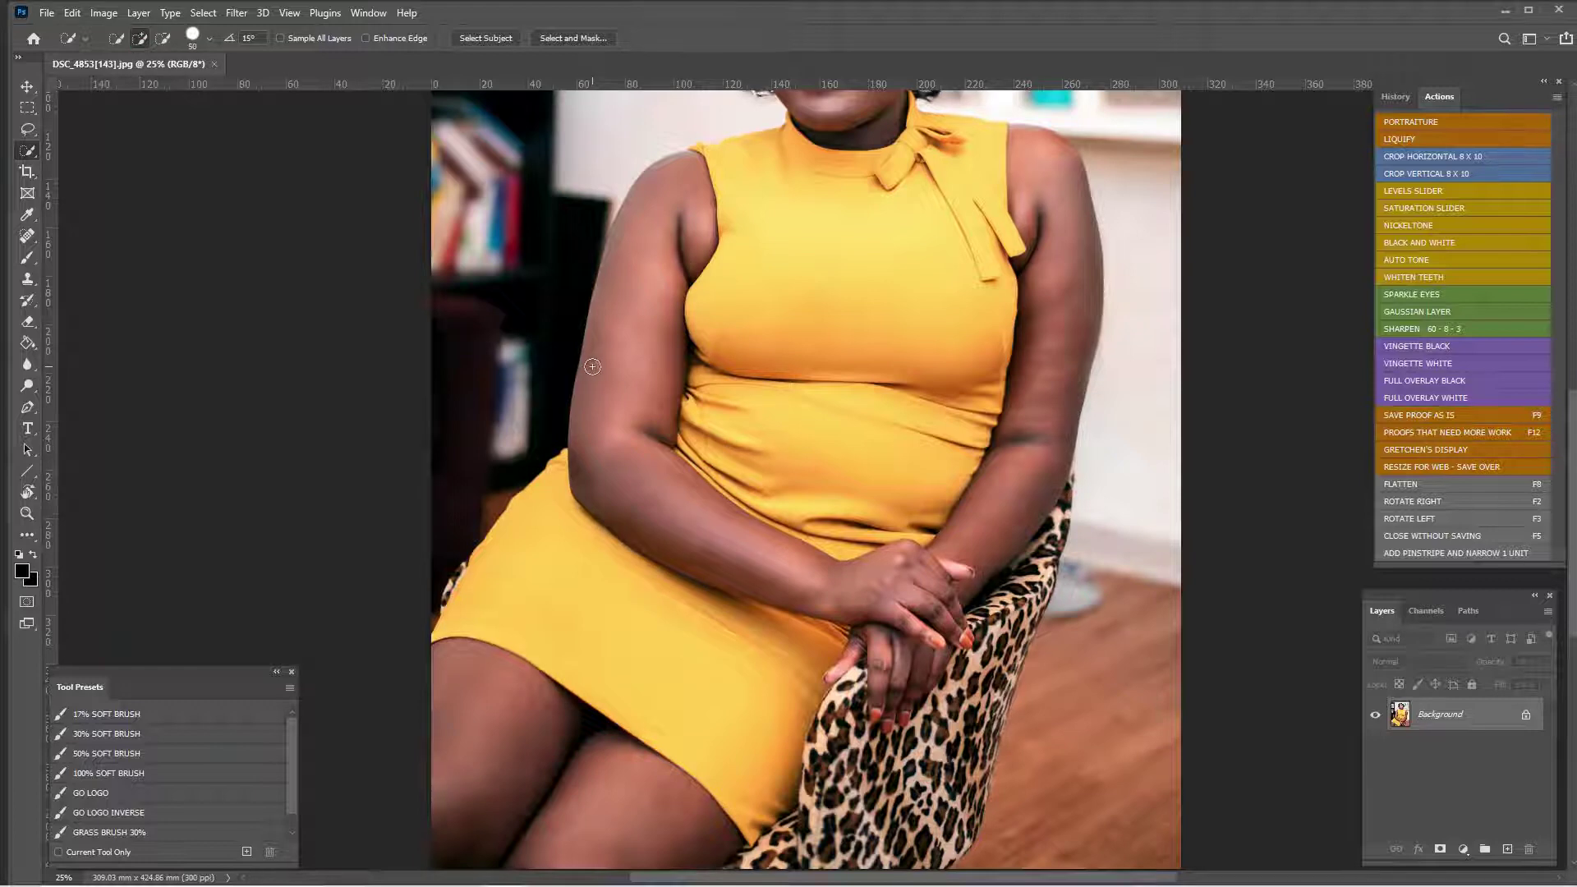
key(bracketright)
key(bracketright)
key(bracketright)
key(bracketright)
key(bracketright)
key(bracketright)
key(bracketright)
key(bracketright)
key(bracketright)
key(bracketright)
click(641, 320)
mouse_move(641, 320)
mouse_down()
mouse_move(614, 492)
mouse_move(724, 546)
mouse_move(892, 586)
mouse_move(850, 585)
mouse_move(915, 589)
mouse_move(966, 556)
mouse_move(1048, 391)
mouse_up()
key(bracketleft)
key(bracketleft)
key(bracketleft)
key(bracketleft)
key(bracketleft)
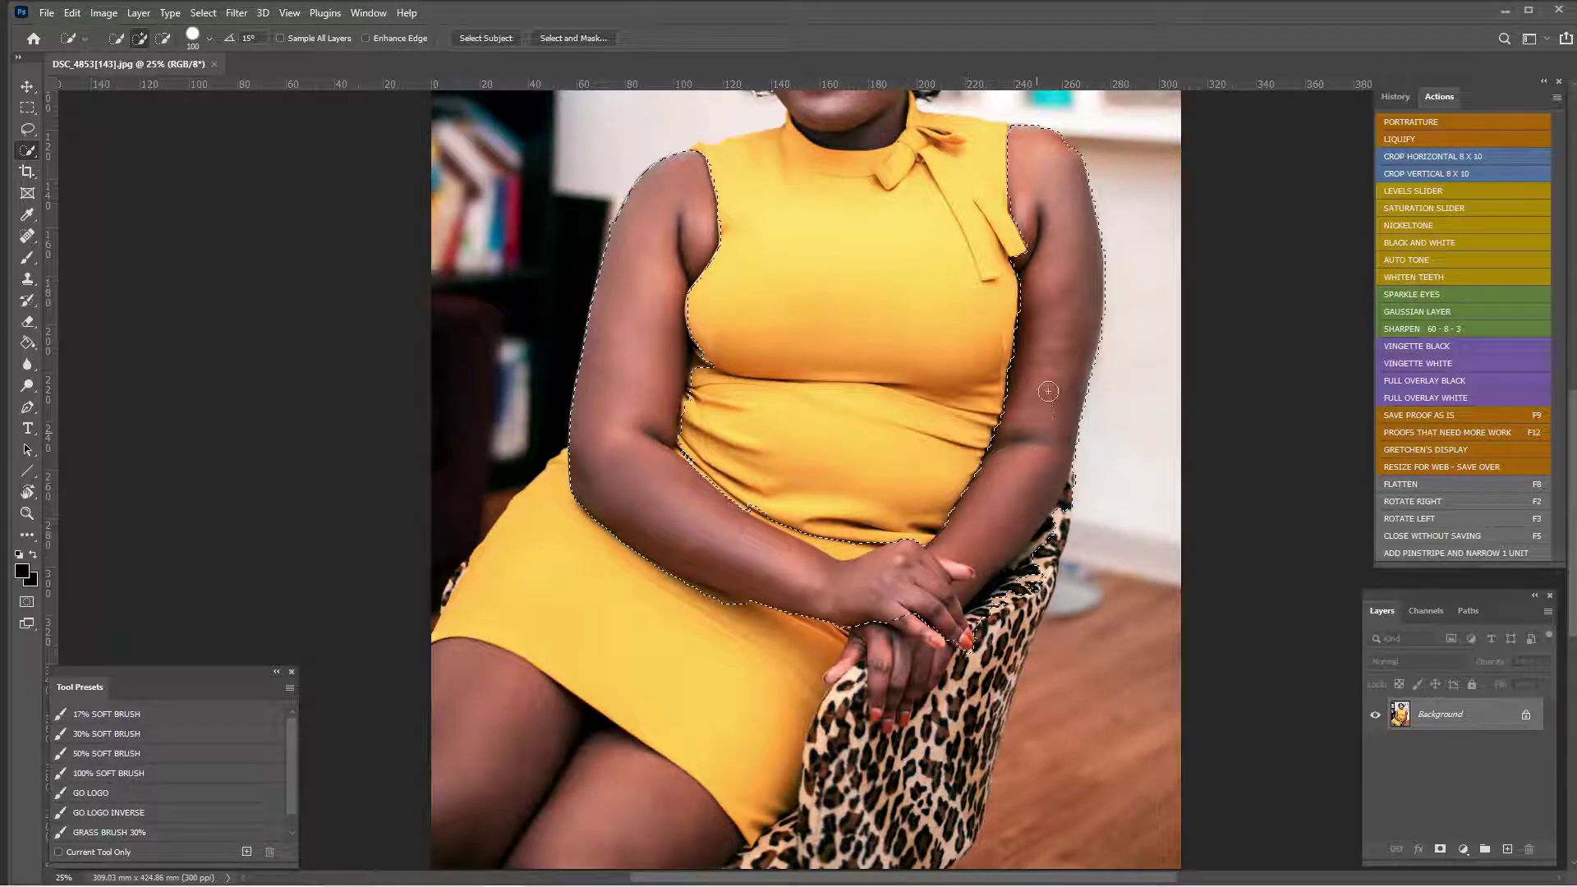
Subtract the dress fabric at the waist beside the arm nearest the bookshelf from the selection, using a 70 px brush
click(163, 38)
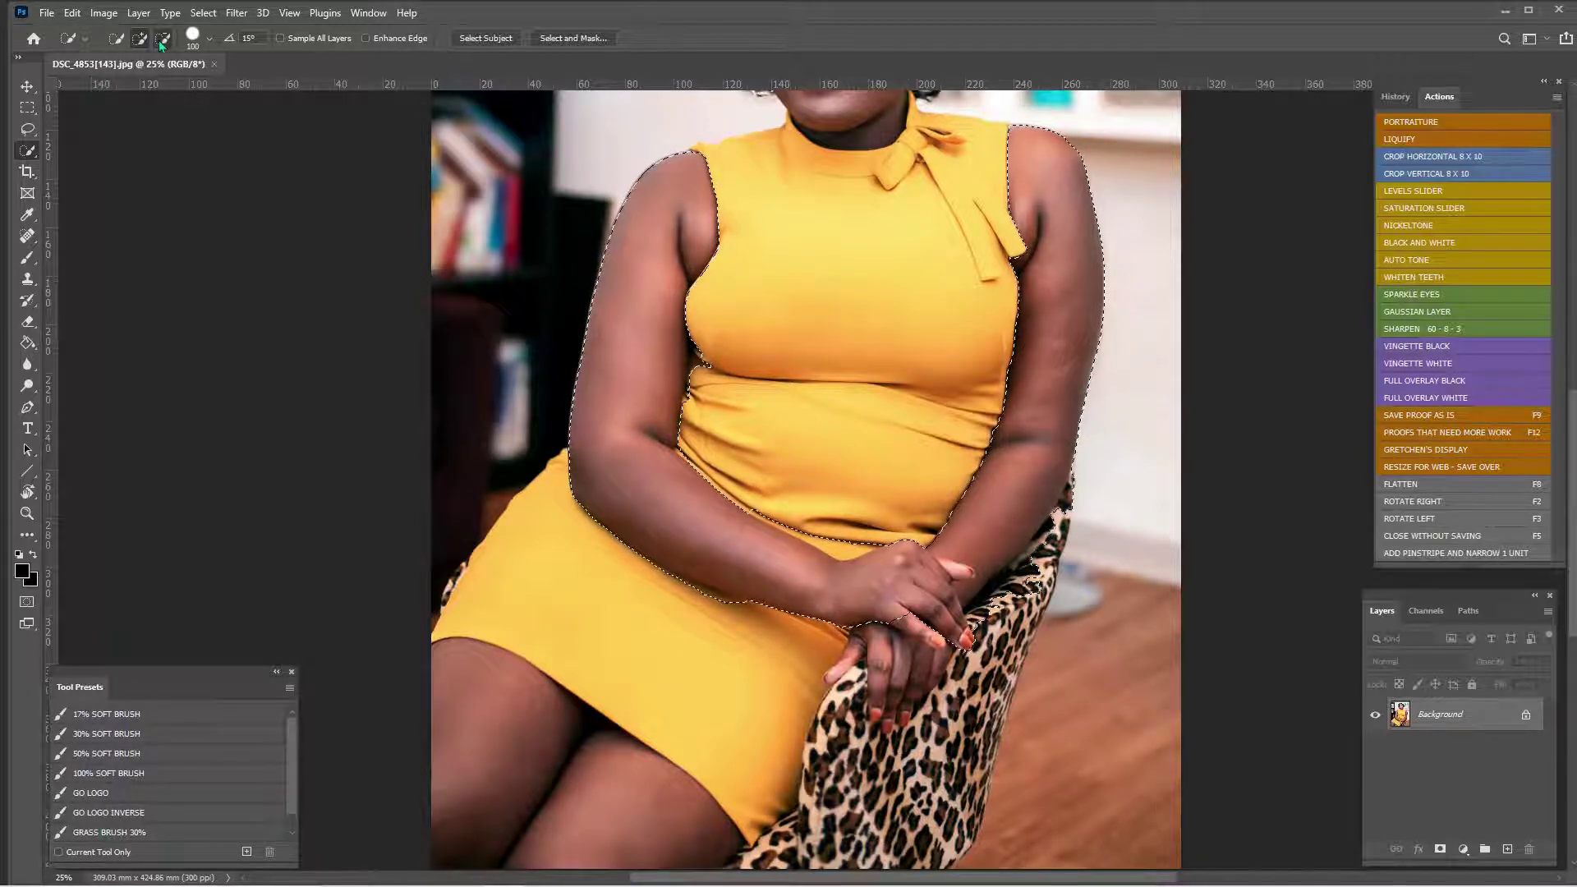
scroll(678, 380, up, 3)
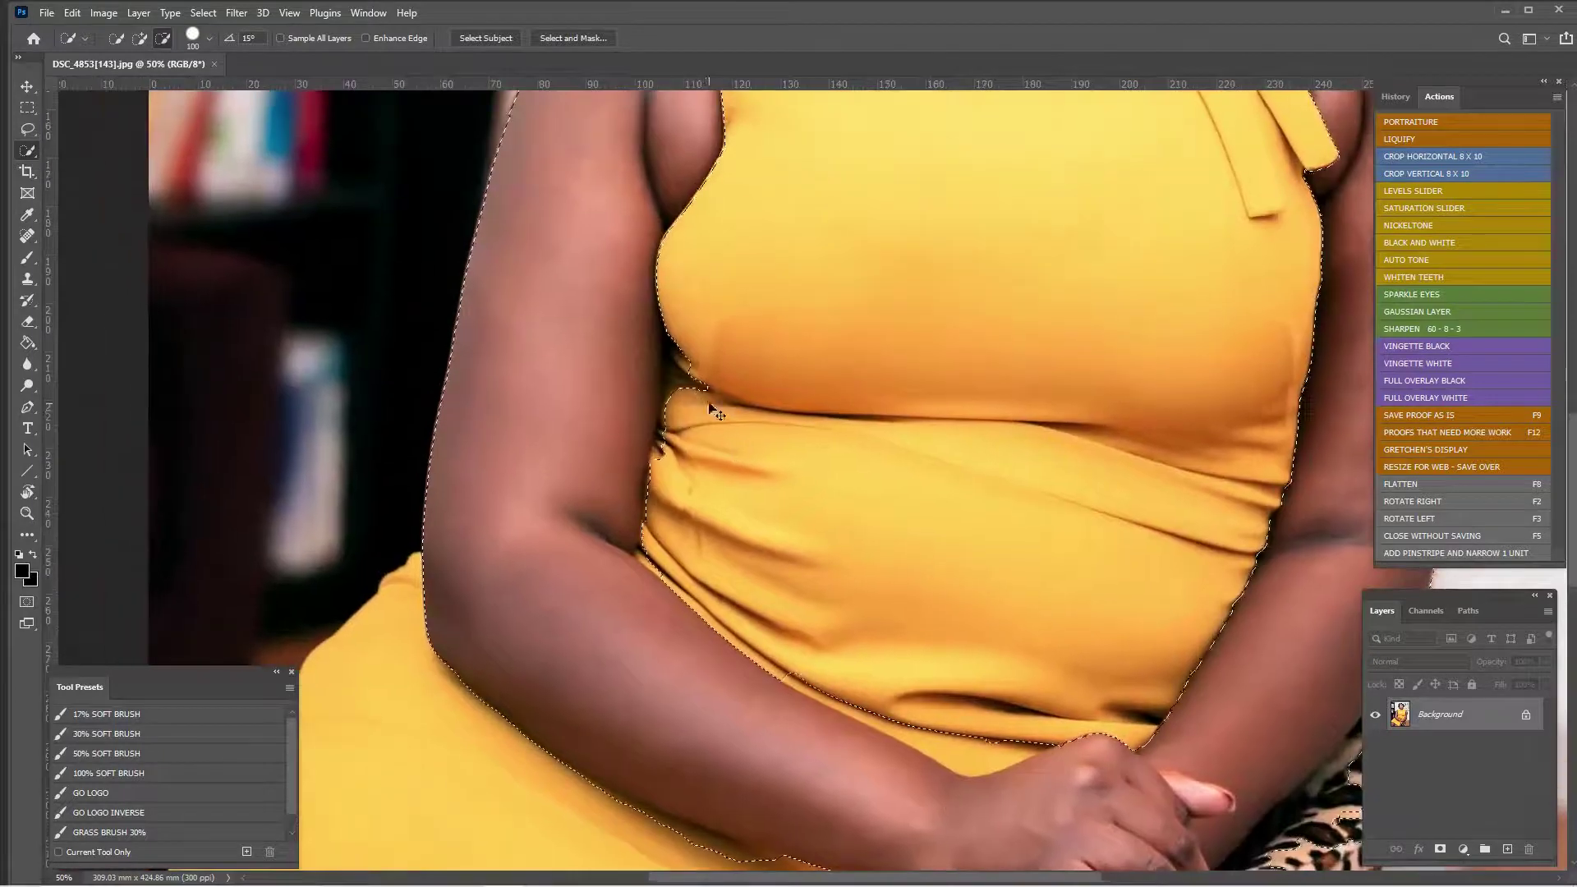
key(bracketleft)
key(bracketleft)
key(bracketleft)
mouse_move(678, 380)
mouse_down()
mouse_move(668, 348)
mouse_move(679, 391)
mouse_move(654, 536)
mouse_move(675, 560)
mouse_up()
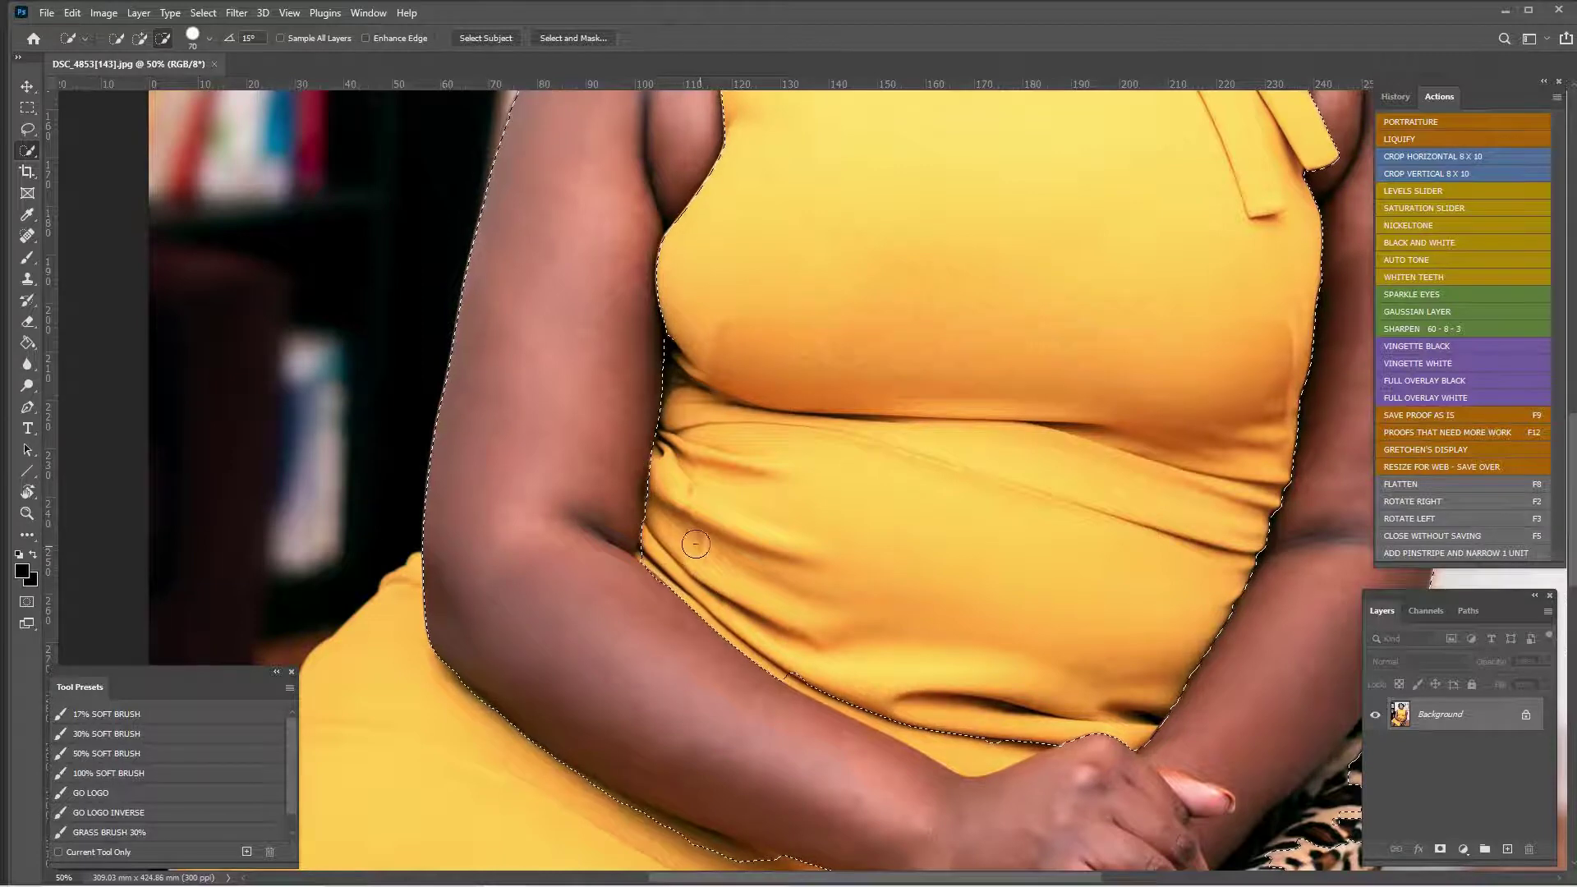
Subtract the strip of dress fabric just above the forearm and clasped hands from the selection, using a 40 px brush
key(bracketleft)
key(bracketleft)
key(bracketleft)
key(bracketleft)
mouse_move(895, 662)
mouse_down()
mouse_move(788, 549)
mouse_move(714, 575)
mouse_move(802, 618)
mouse_move(952, 624)
mouse_up()
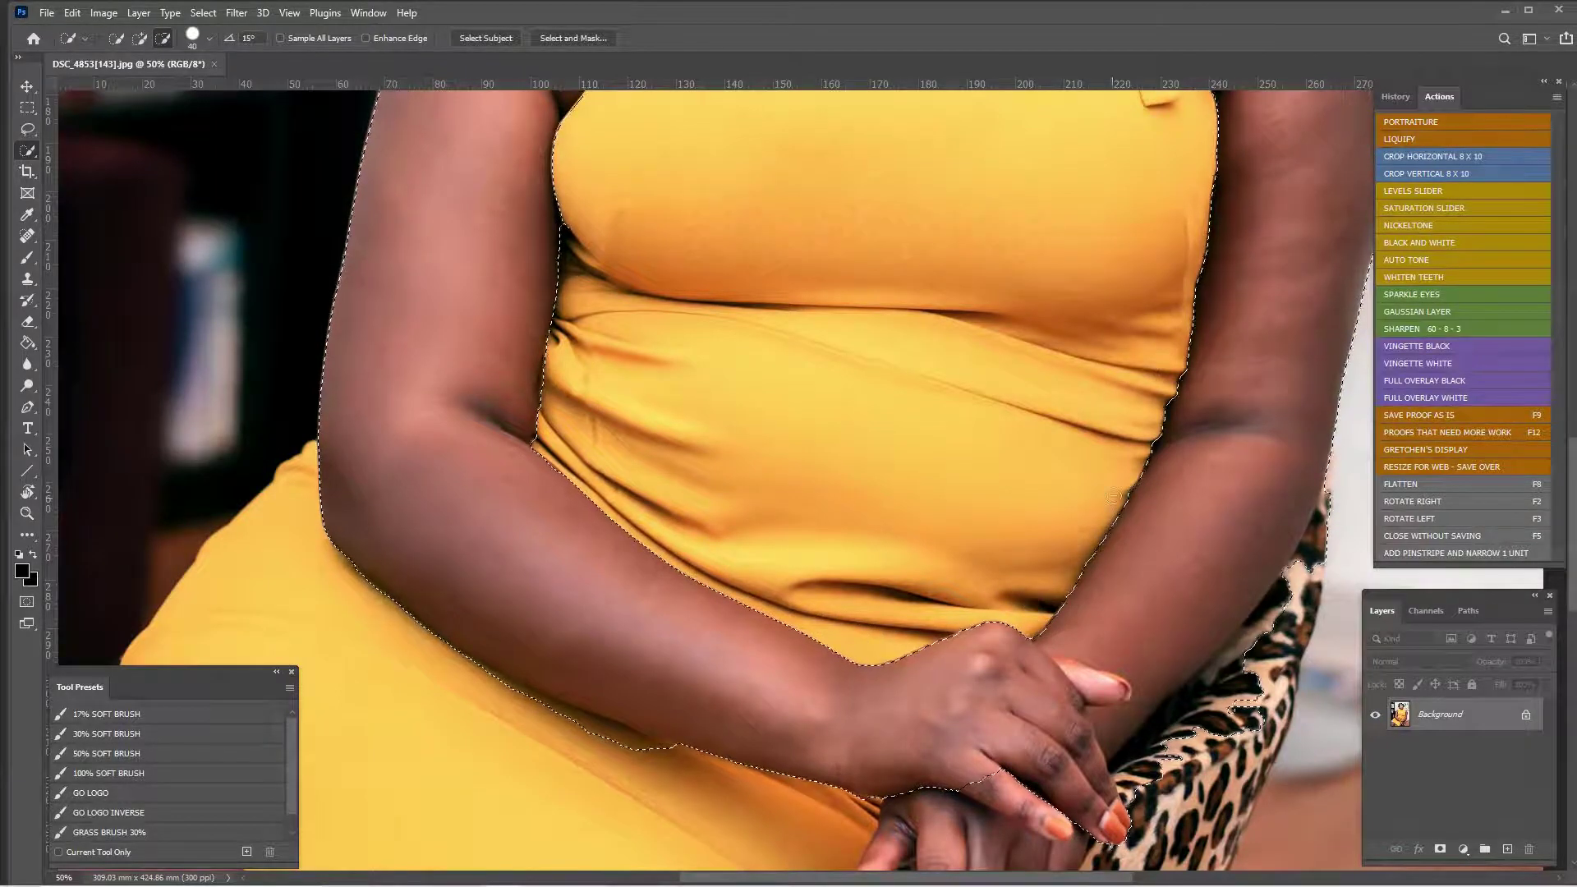
Refine the selection edge between the dress and the inner arm nearest the bookshelf, subtracting with a 15 px brush
drag(1092, 488, 940, 649)
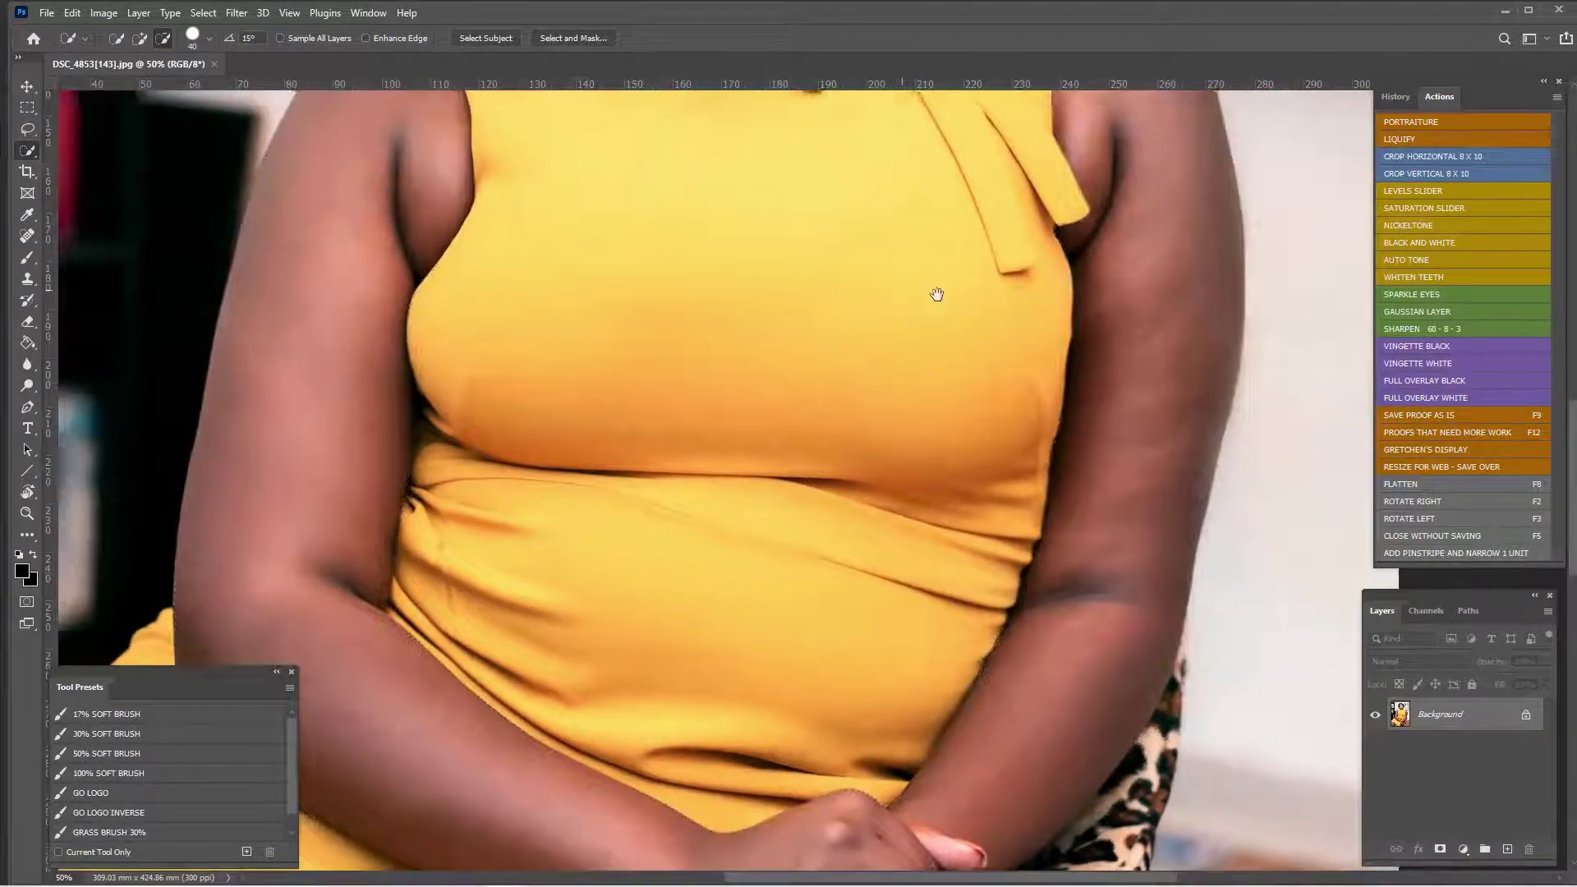
scroll(936, 292, up, 2)
scroll(937, 292, left, 8)
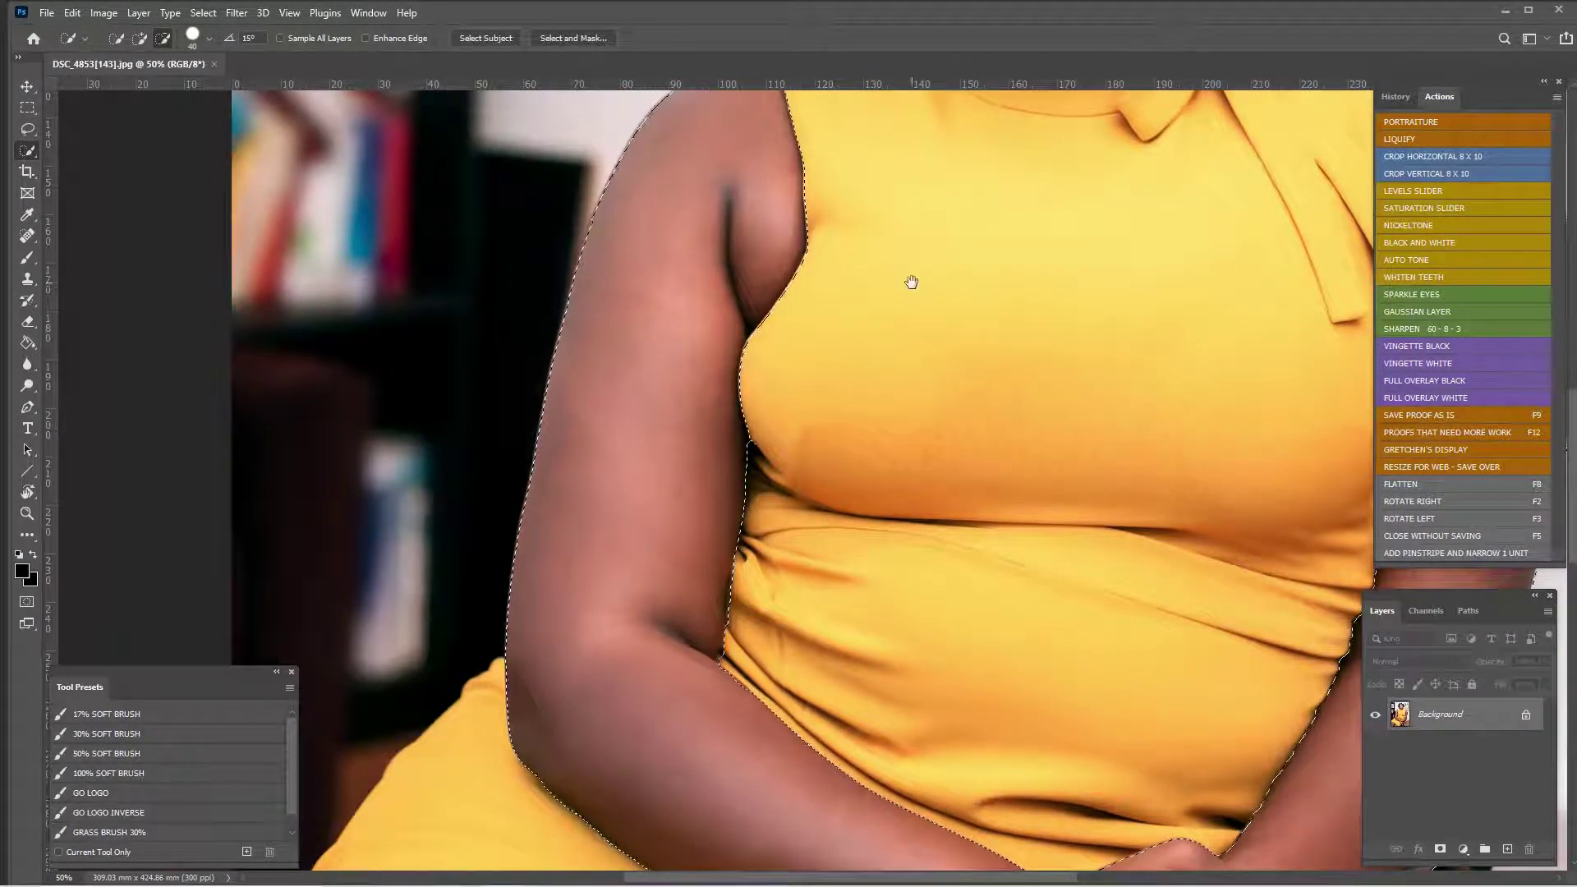
drag(980, 217, 813, 323)
mouse_move(783, 670)
mouse_down()
mouse_move(837, 663)
mouse_move(869, 545)
mouse_up()
key(ctrl+plus)
drag(812, 607, 933, 606)
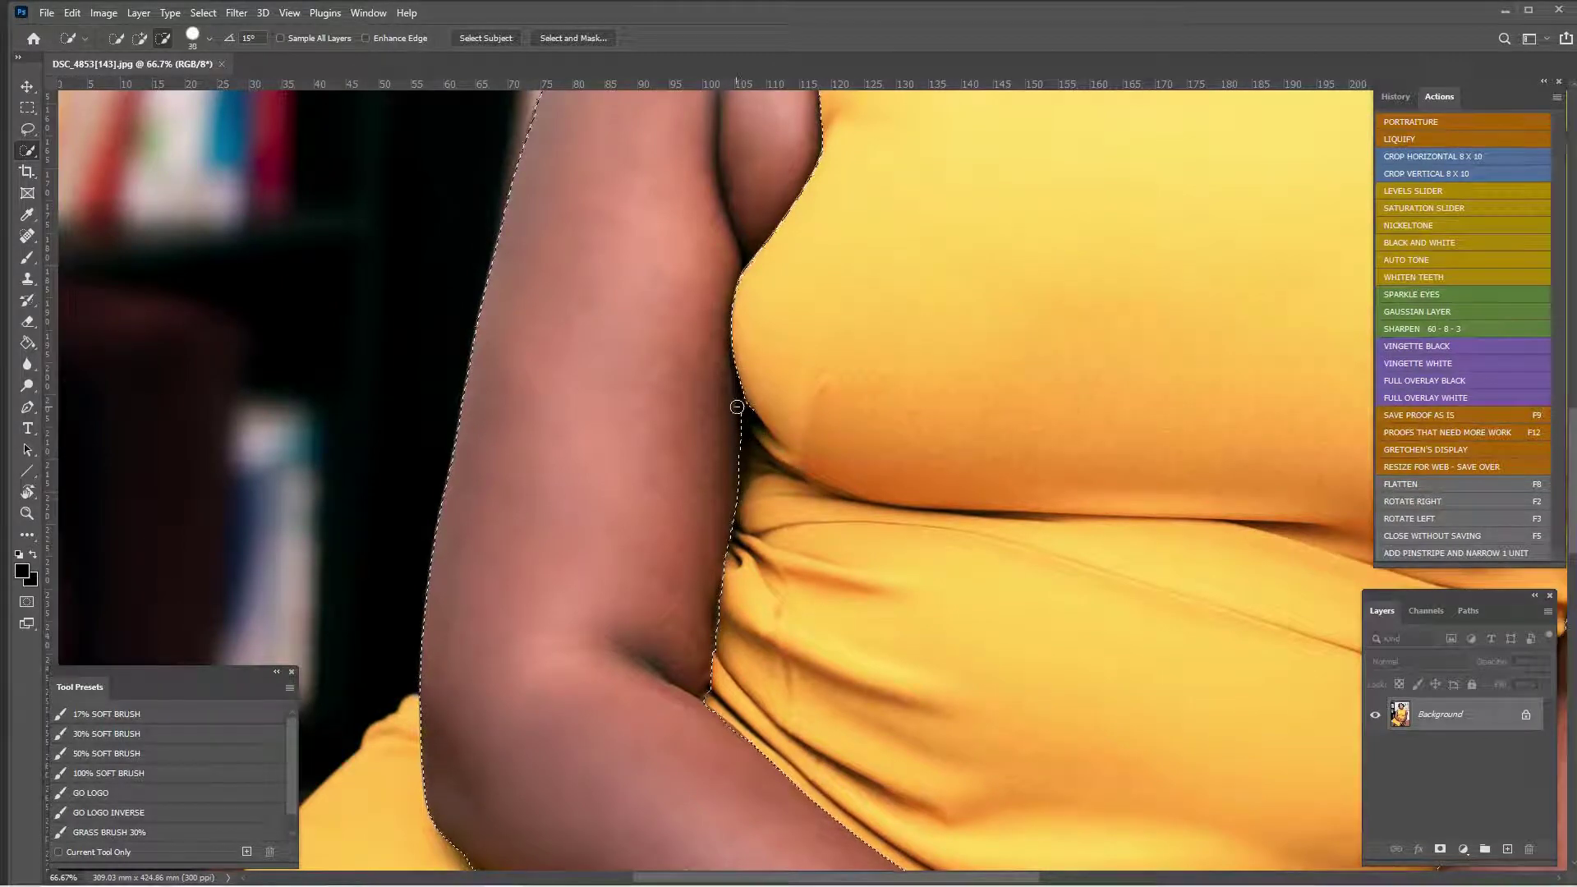
key(bracketleft)
key(bracketleft)
key(bracketleft)
key(bracketleft)
key(bracketleft)
mouse_move(749, 401)
mouse_down()
mouse_move(799, 505)
mouse_move(793, 491)
mouse_move(764, 632)
mouse_move(711, 703)
mouse_up()
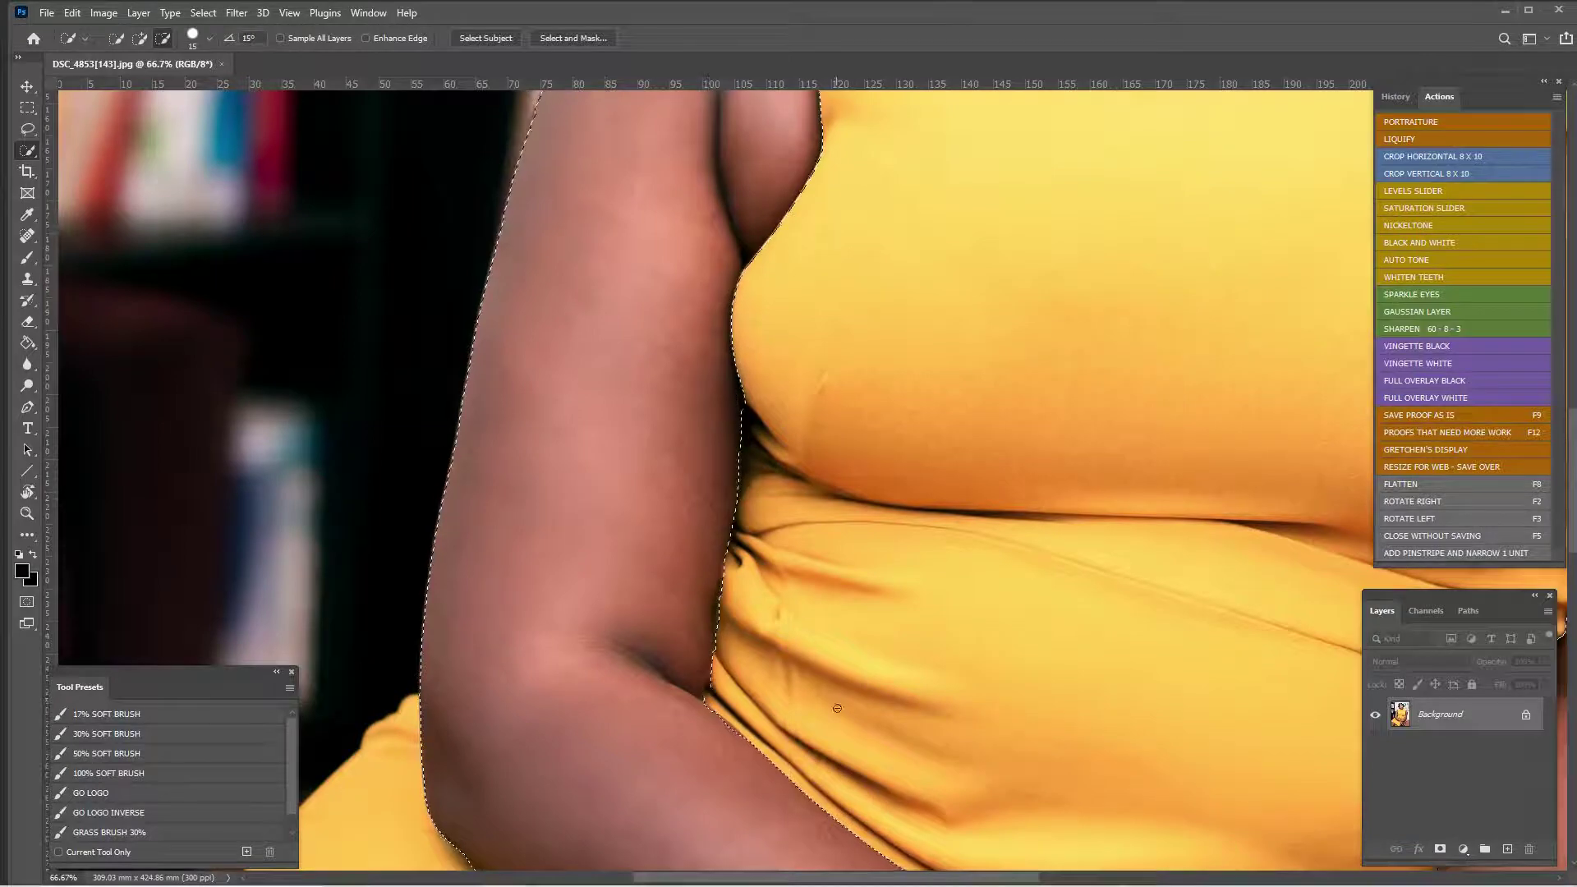
Undo the last selection change and trim the selection where the dress meets the arm nearest the white wall
drag(1003, 689, 735, 507)
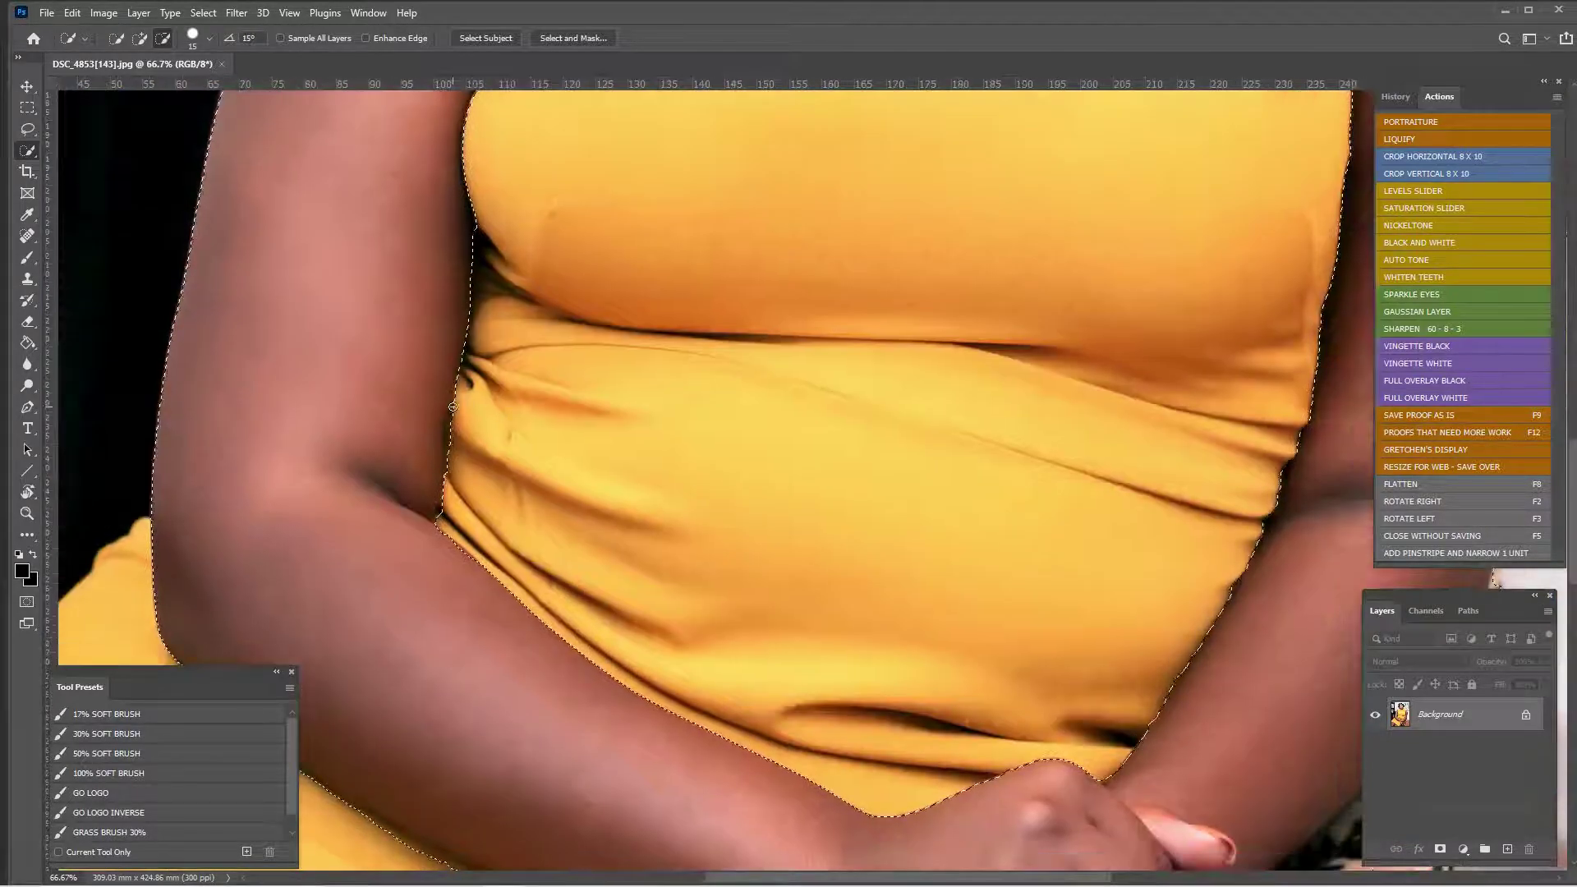
key(ctrl+z)
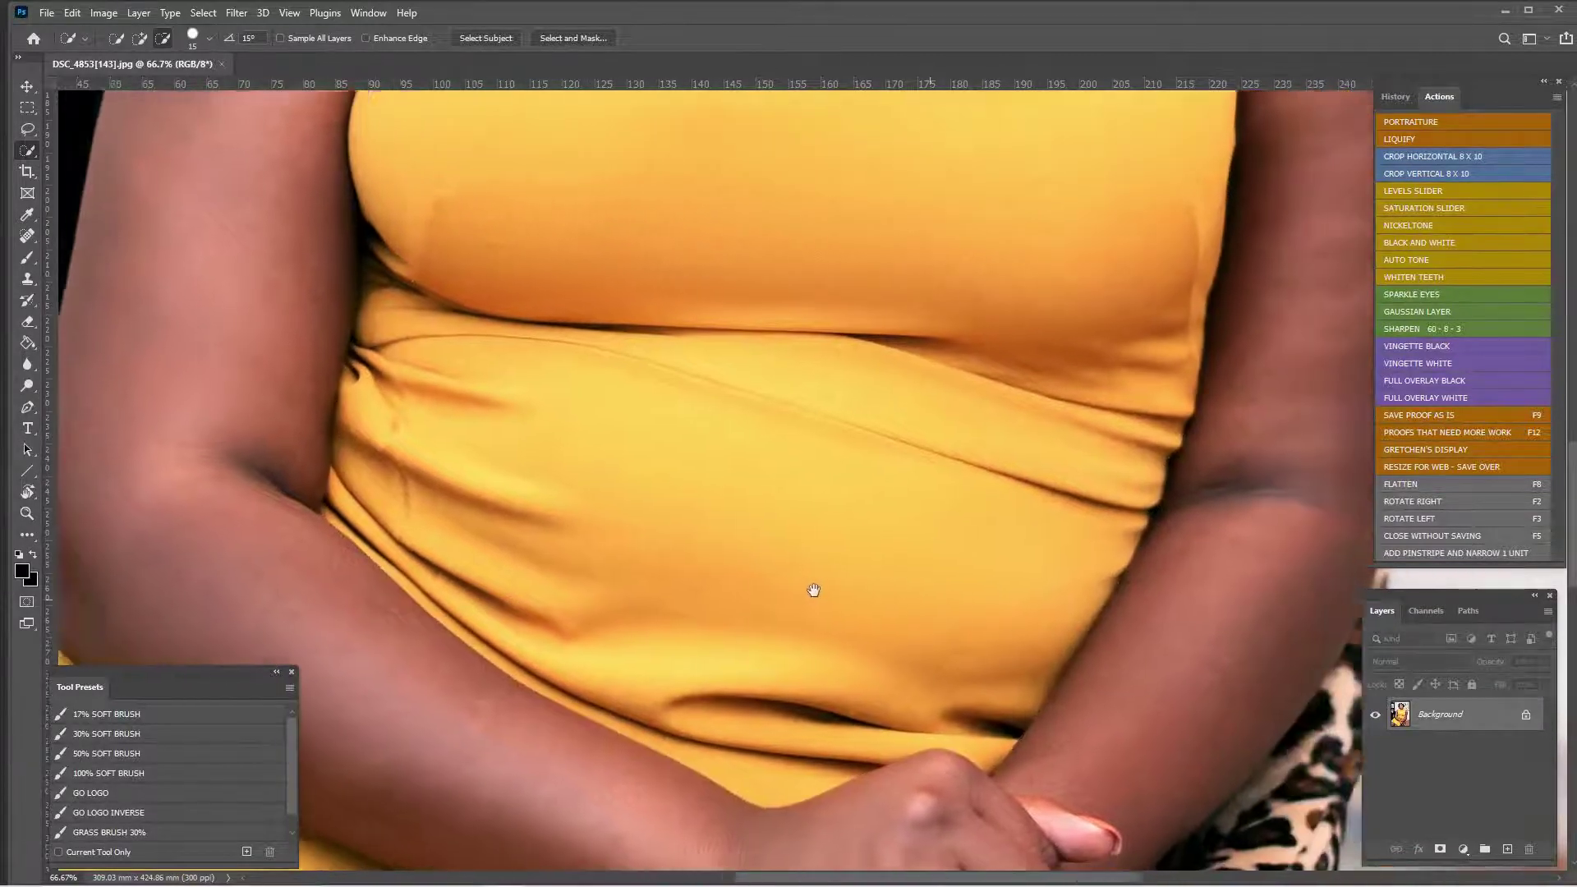
drag(813, 590, 739, 616)
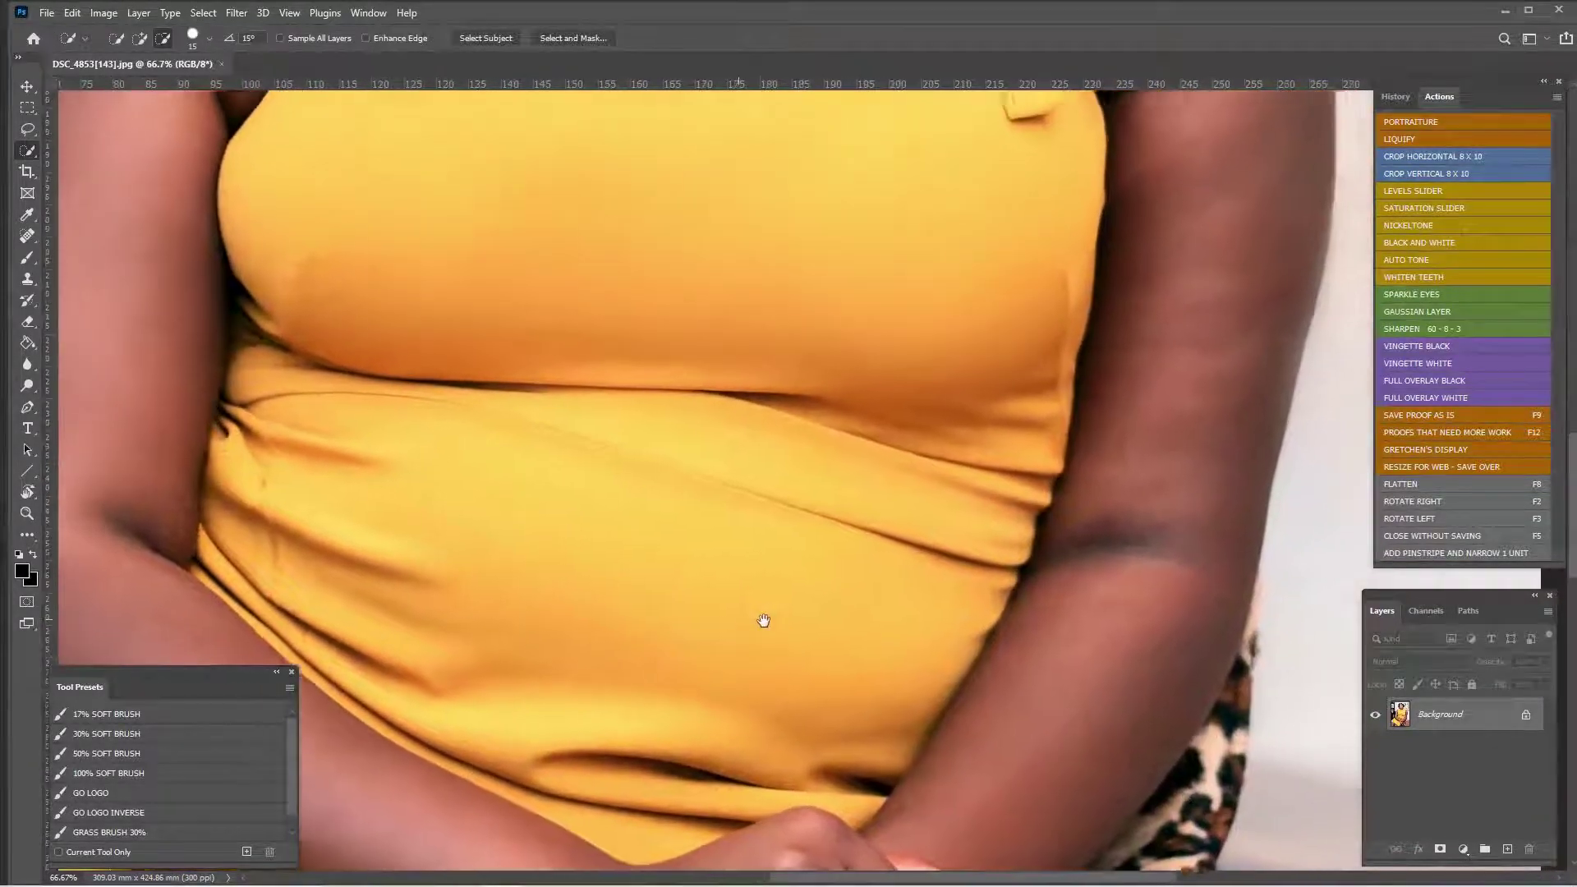
click(975, 638)
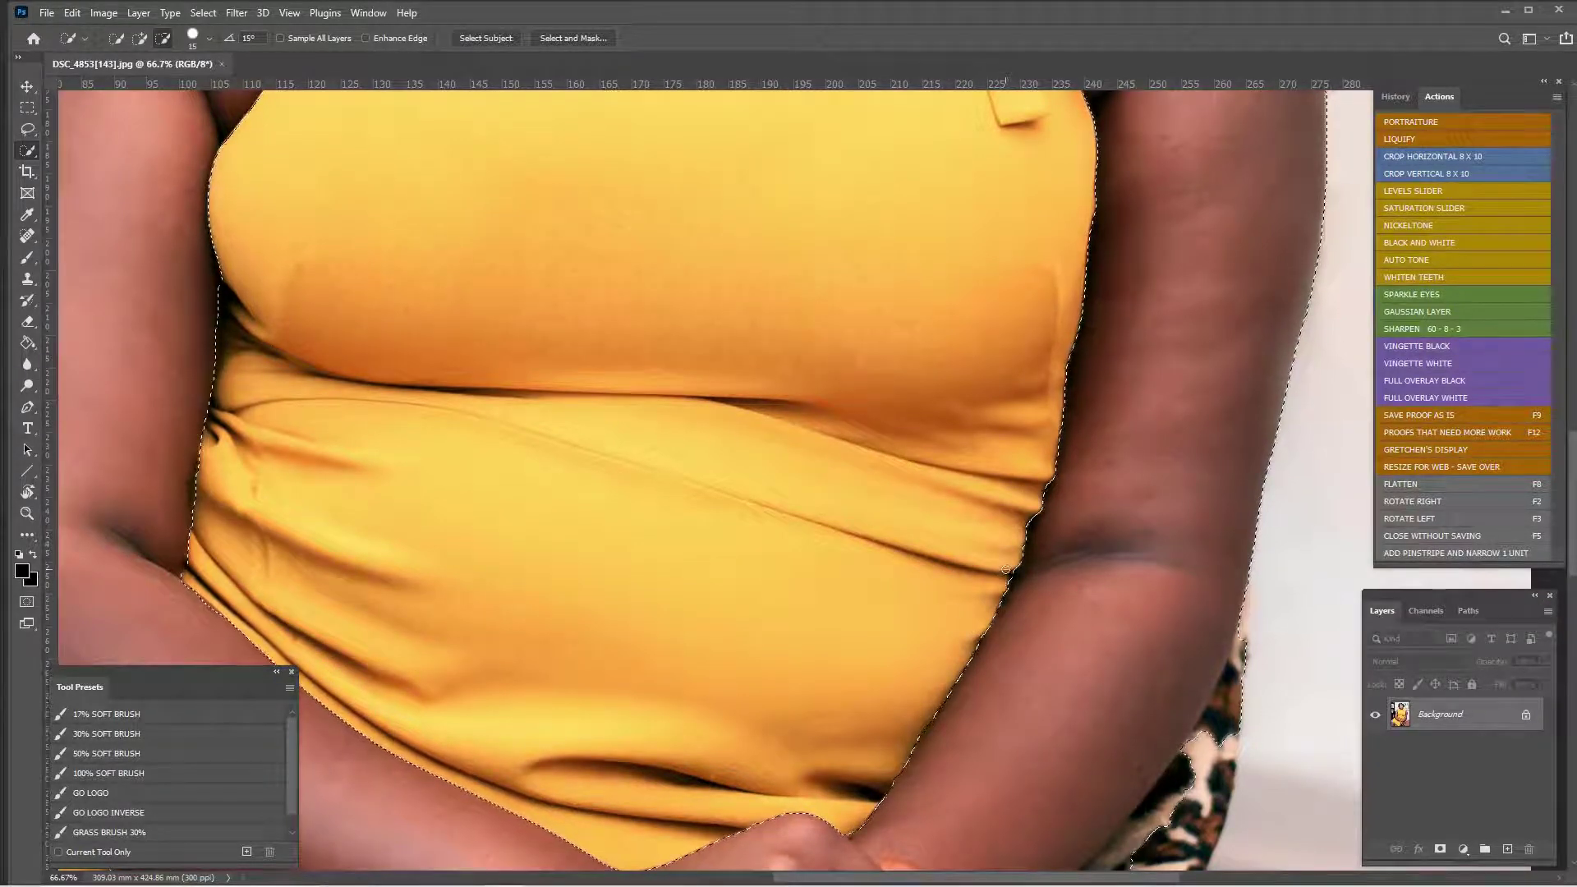
Copy the selected arms and hands onto a new layer
drag(989, 495, 972, 714)
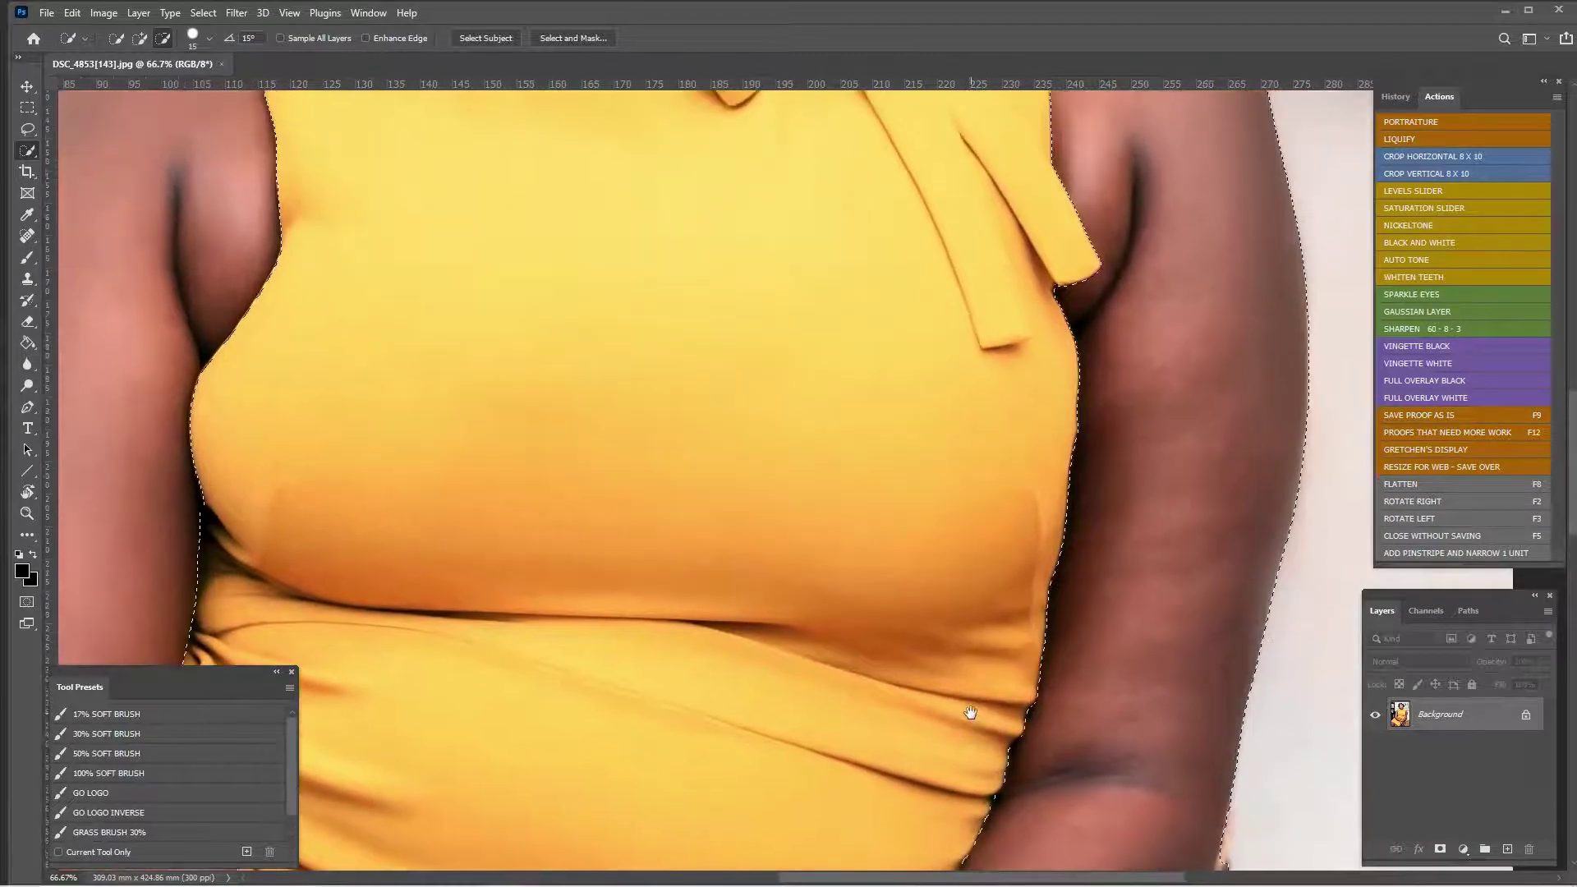
drag(883, 764, 1139, 335)
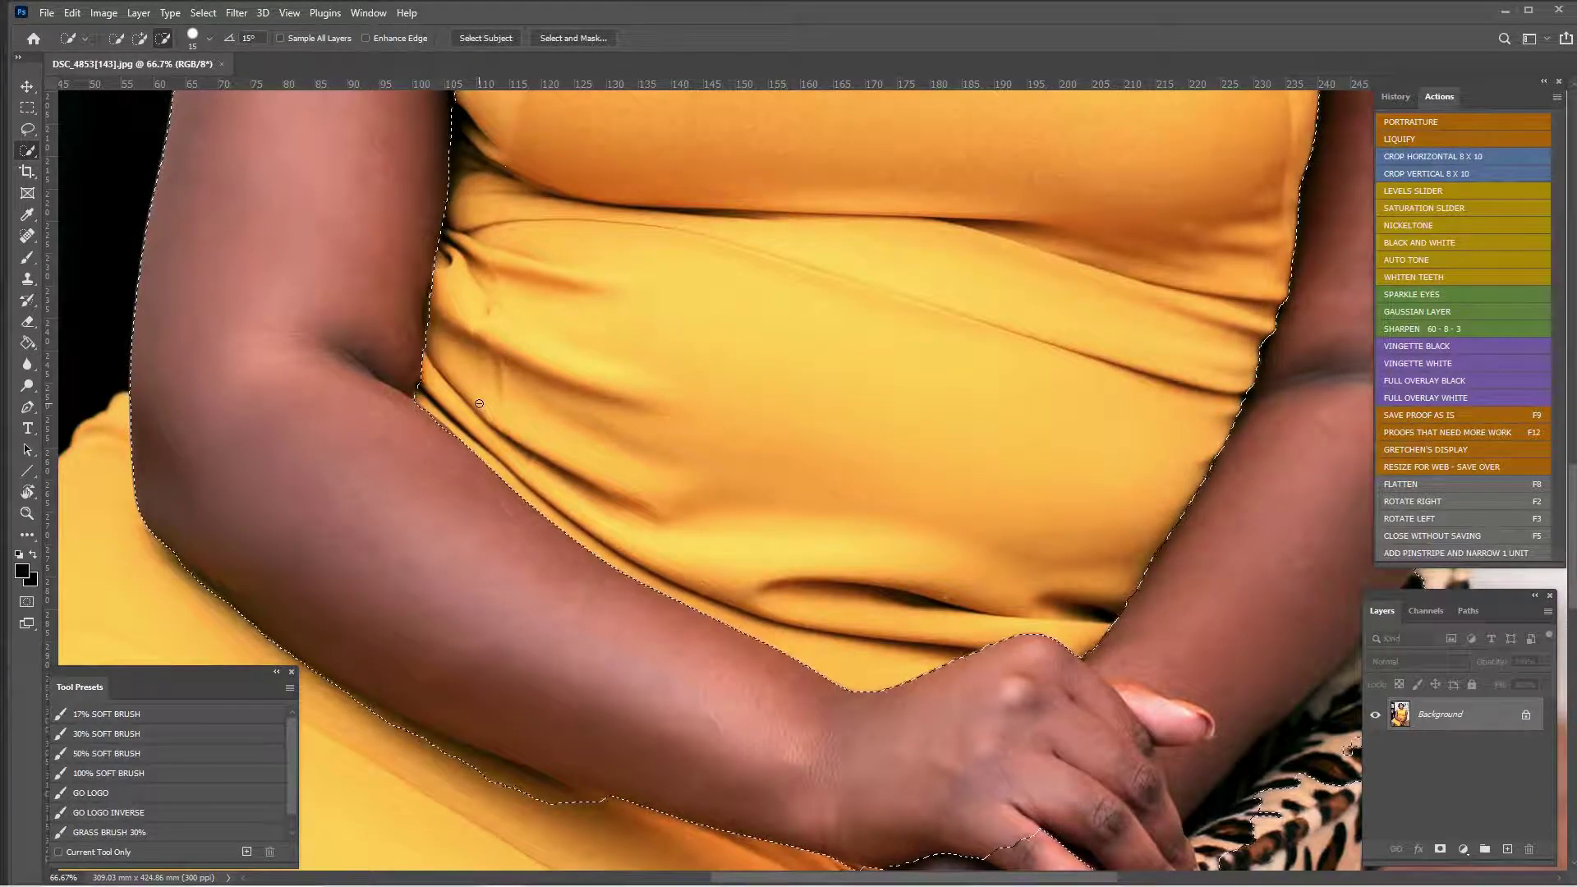
scroll(620, 482, down, 2)
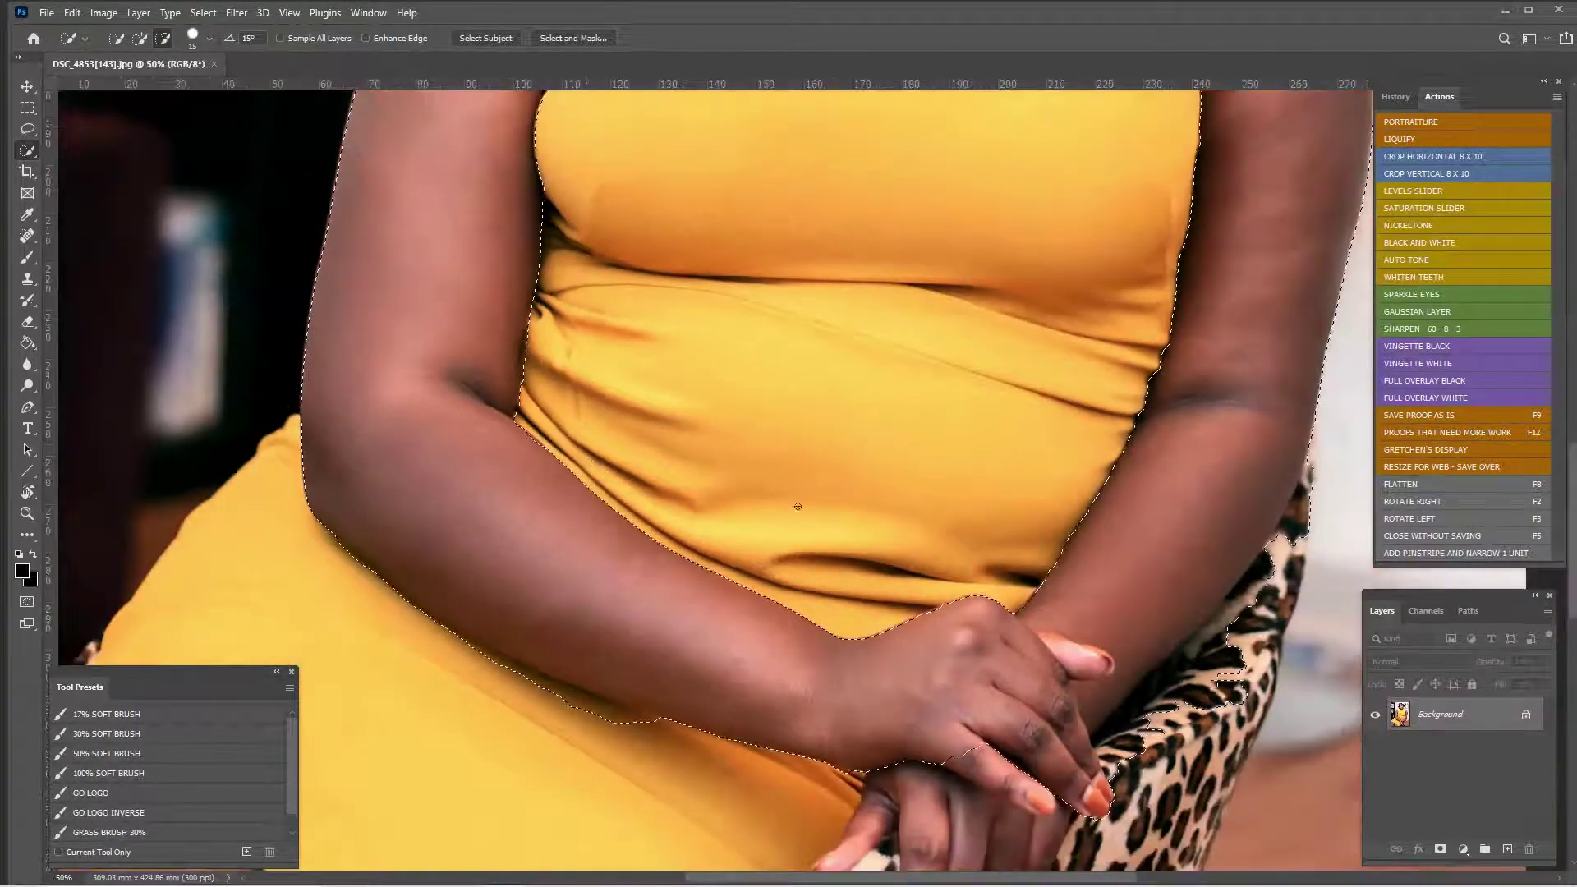
key(ctrl+minus)
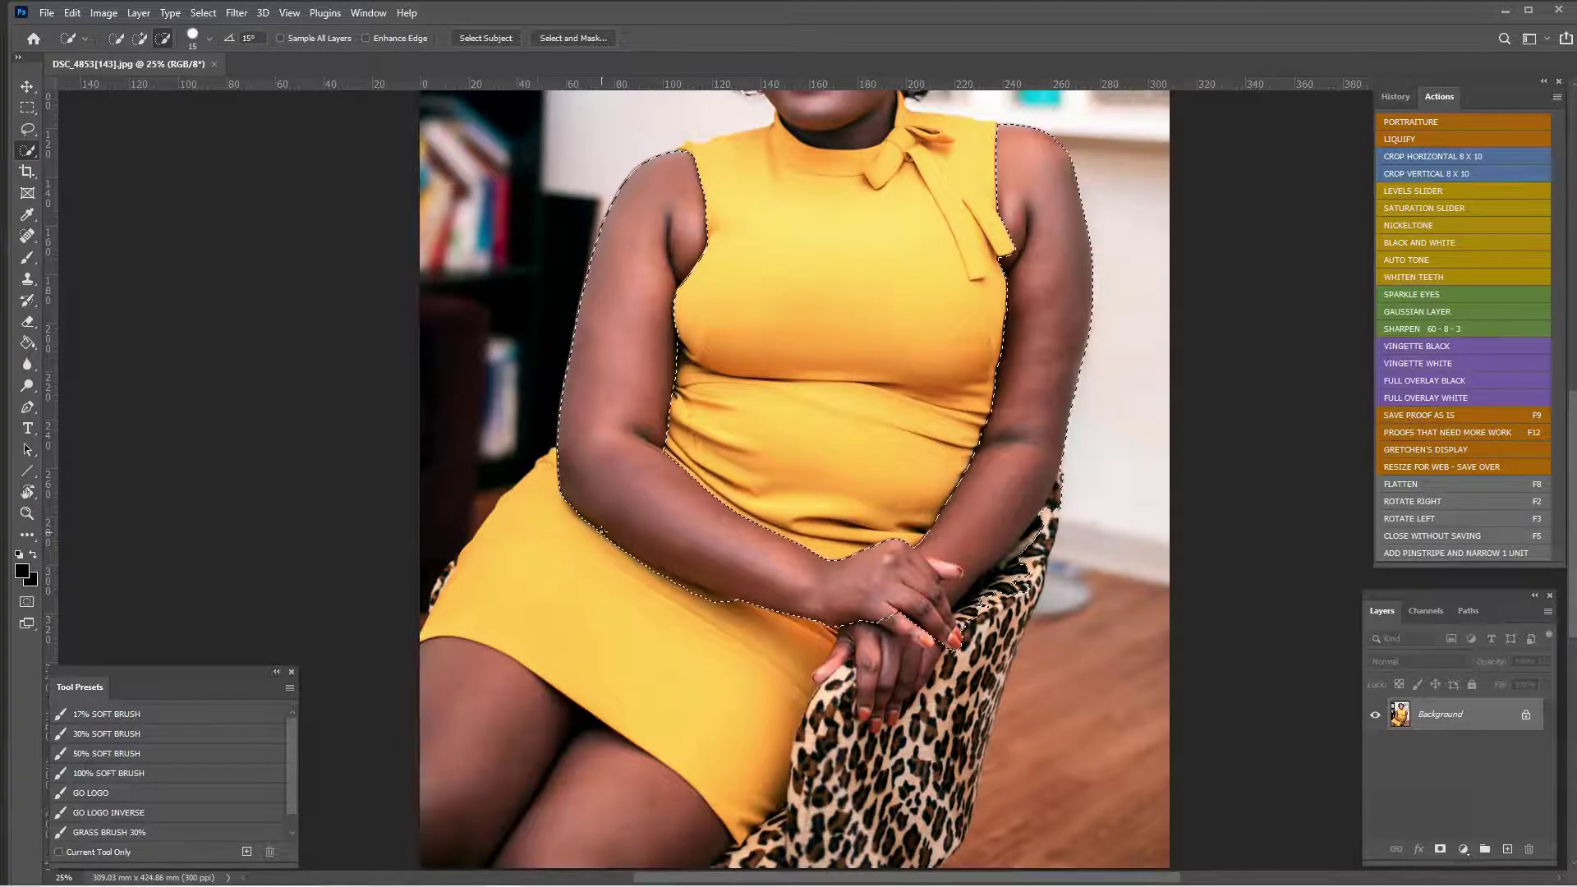
key(ctrl+j)
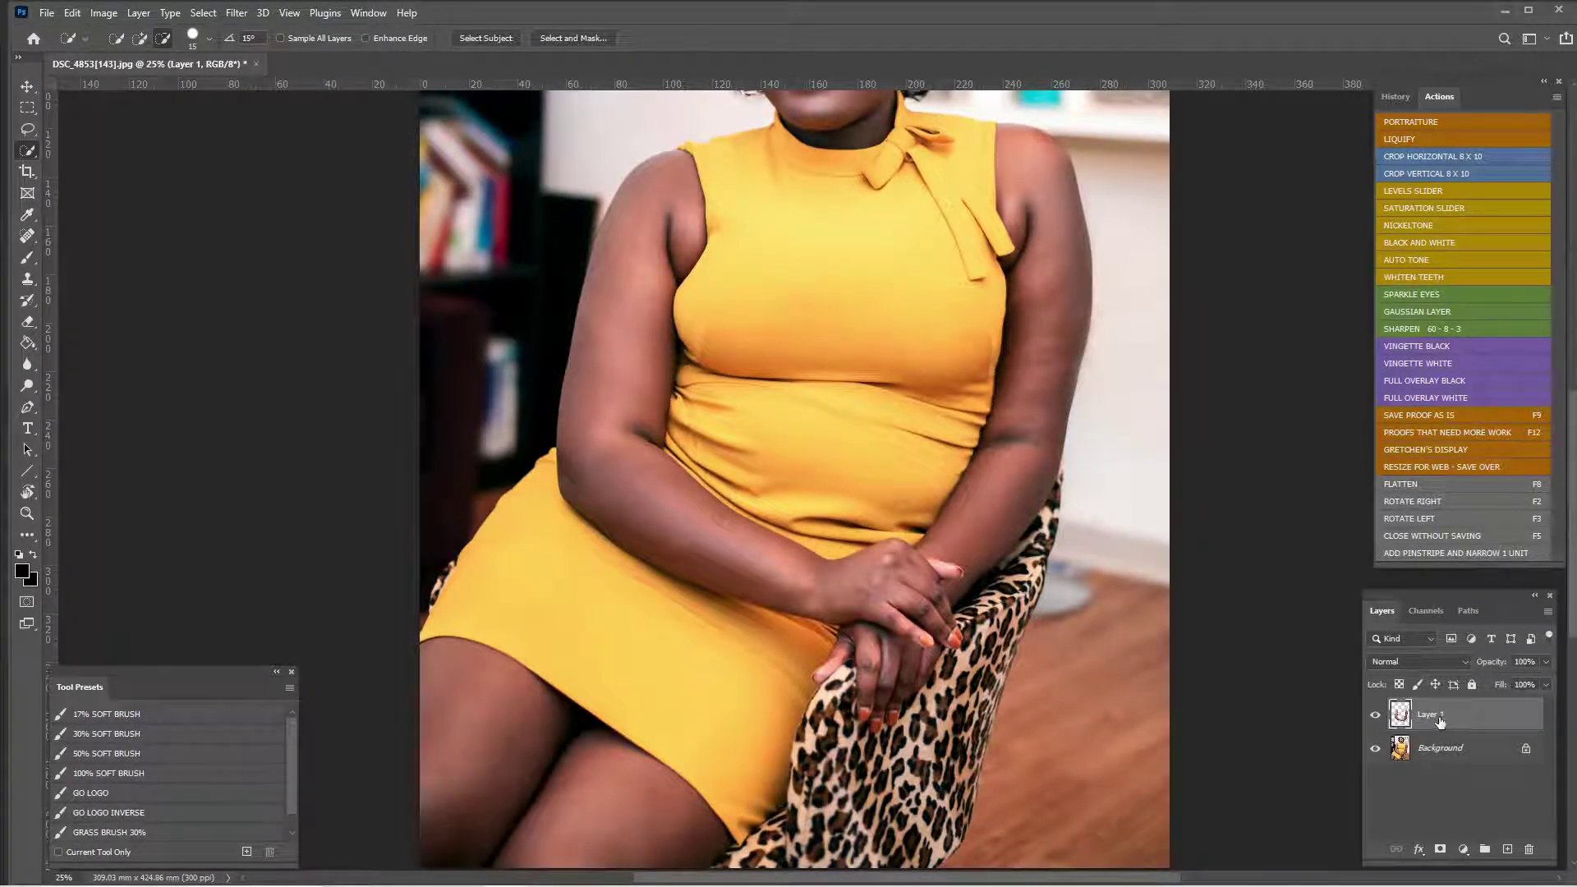
Try shifting the copied arms layer slightly, and restore the history state before the move
key(v)
mouse_move(1027, 529)
mouse_down()
mouse_move(940, 565)
mouse_move(965, 632)
mouse_move(997, 598)
mouse_move(1012, 523)
mouse_up()
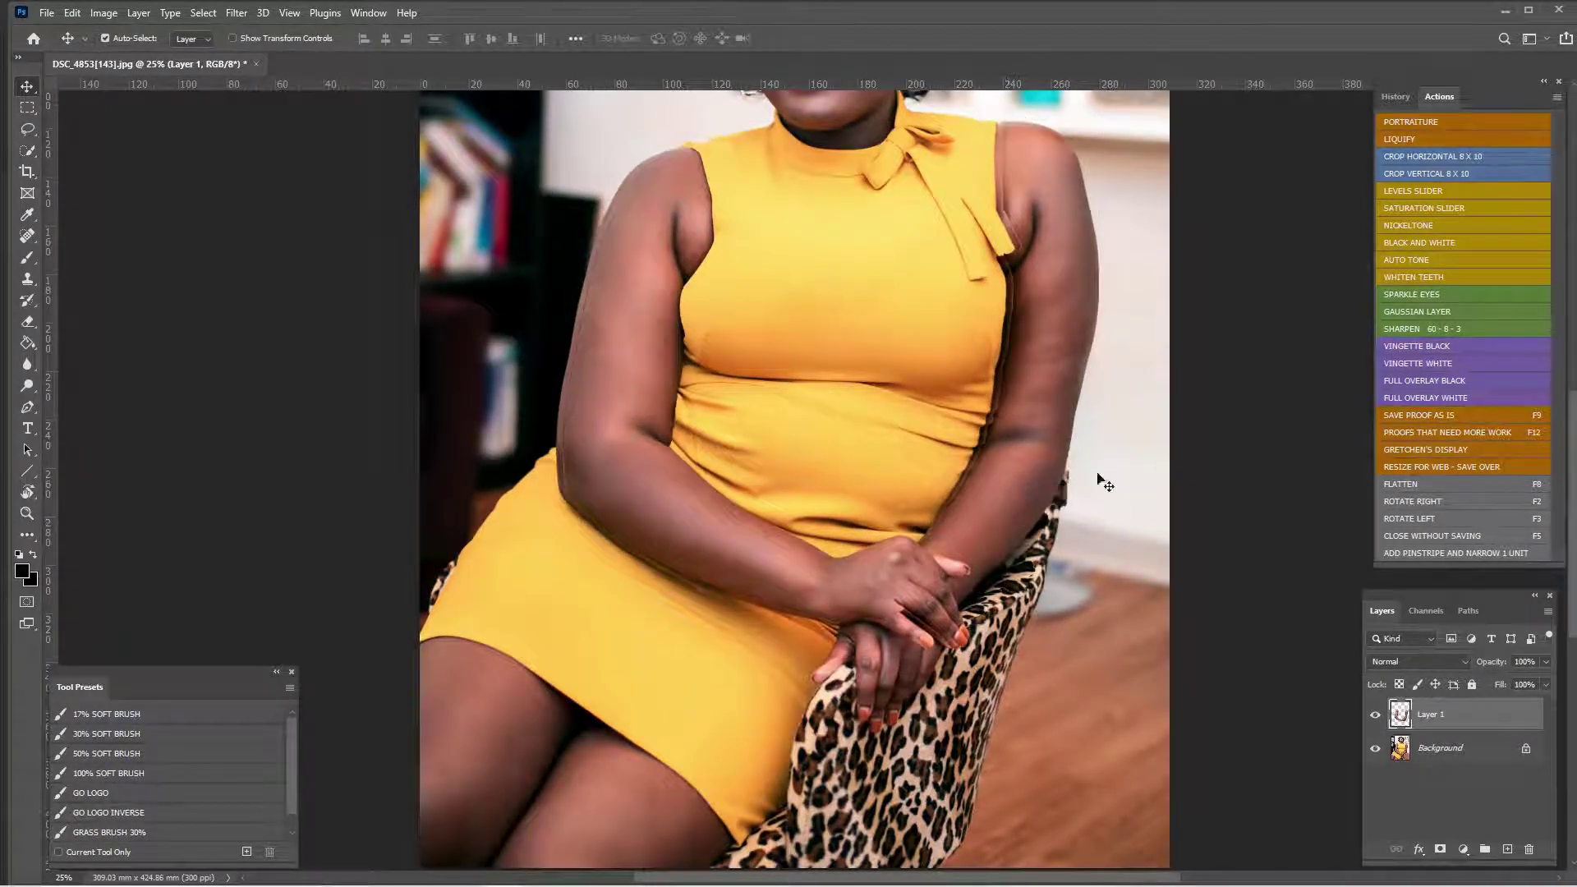
click(1395, 96)
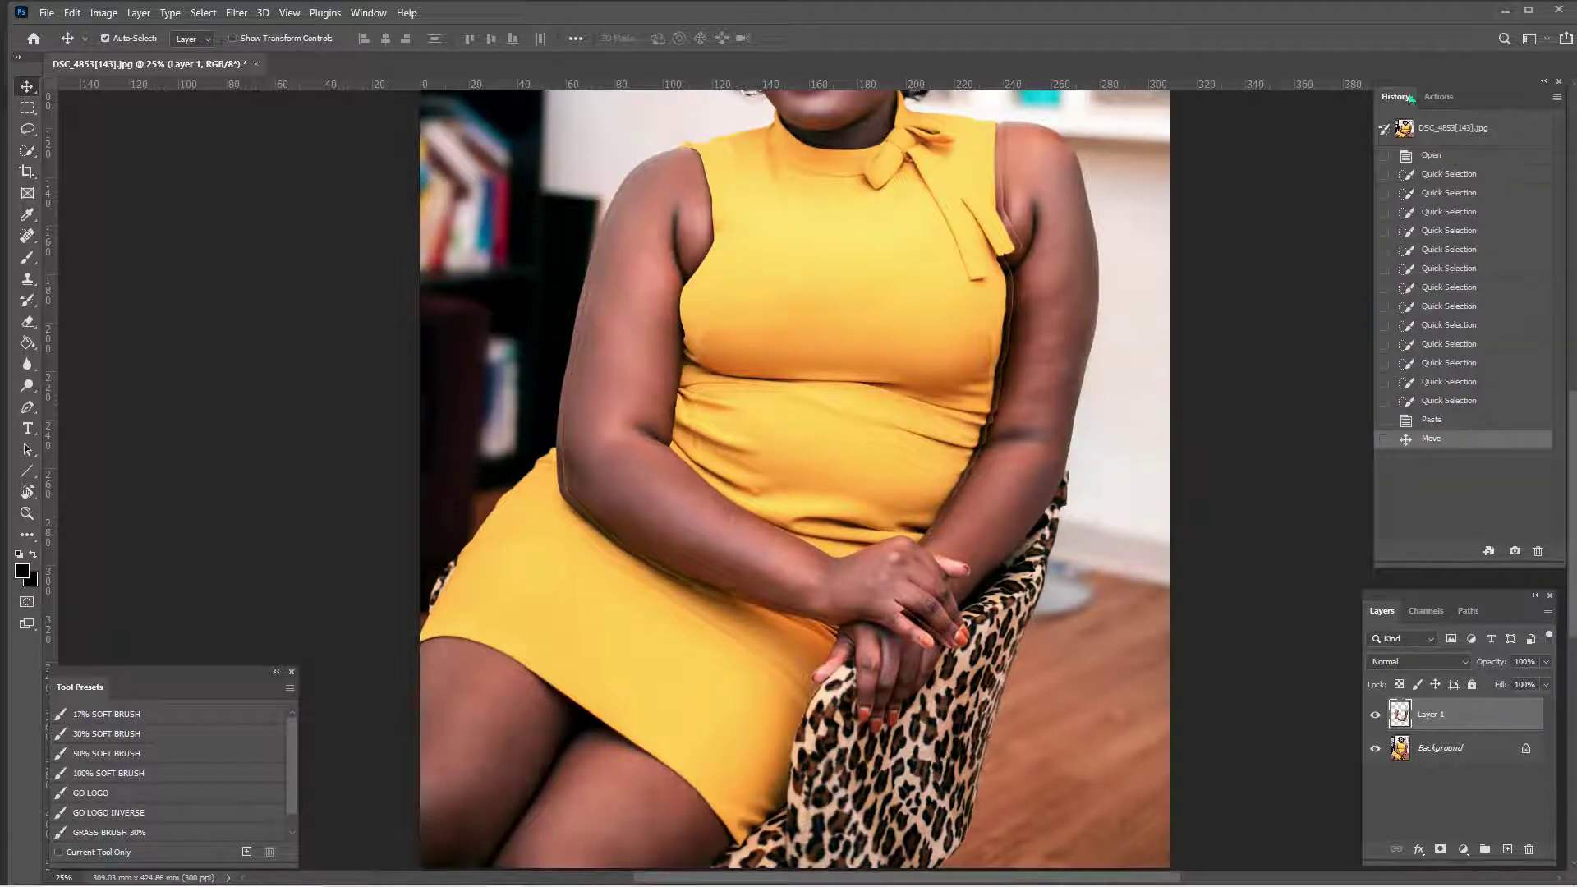
click(1457, 422)
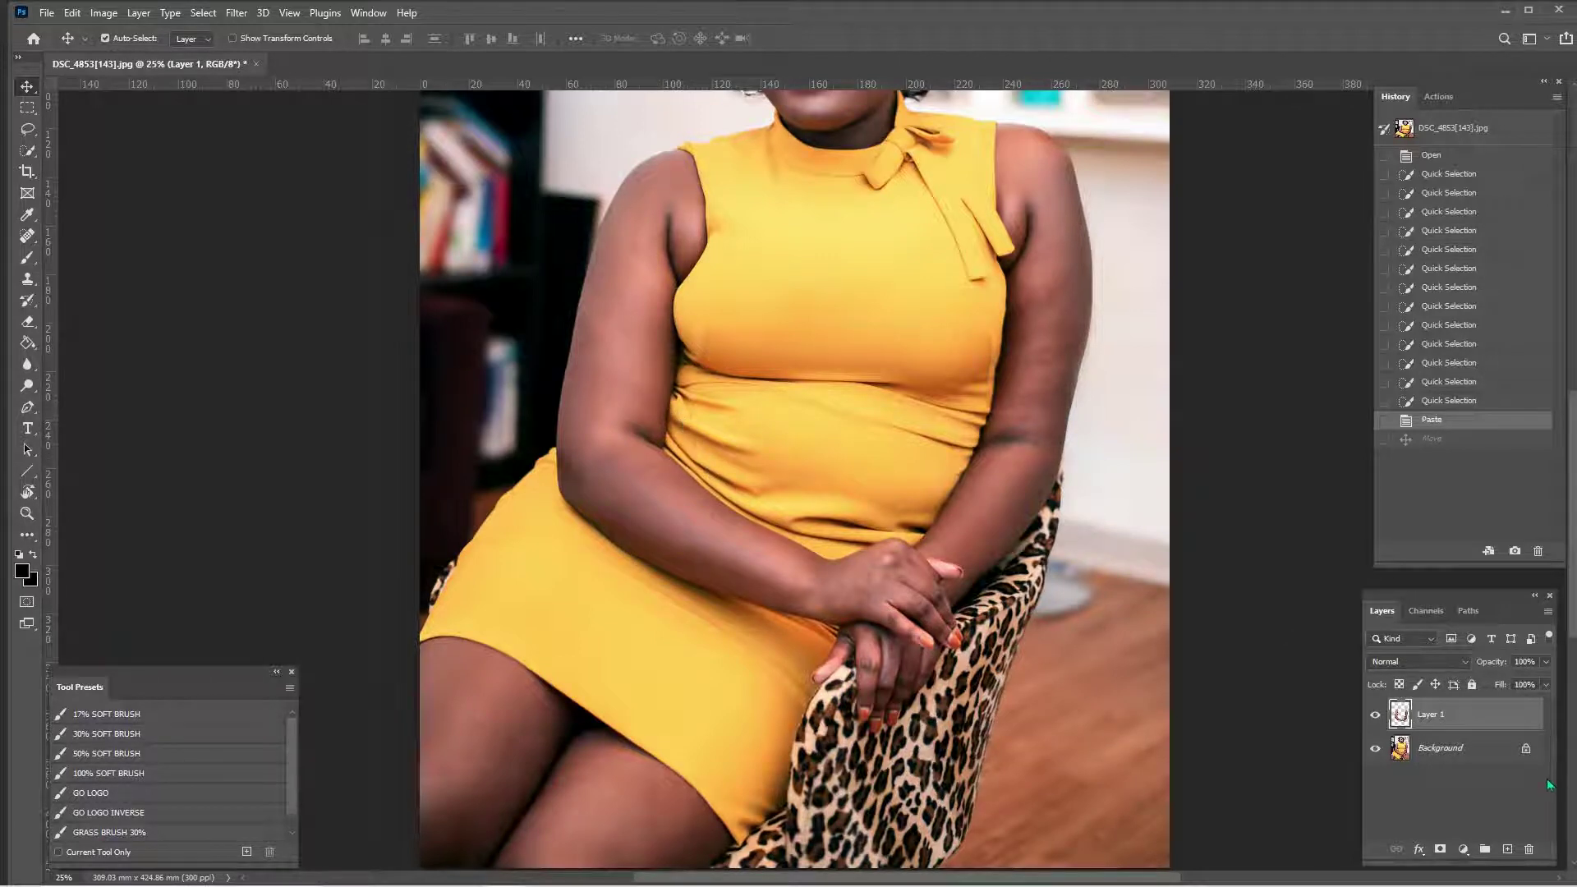
Duplicate the Background layer and make the duplicate beneath the arms layer active
click(1490, 747)
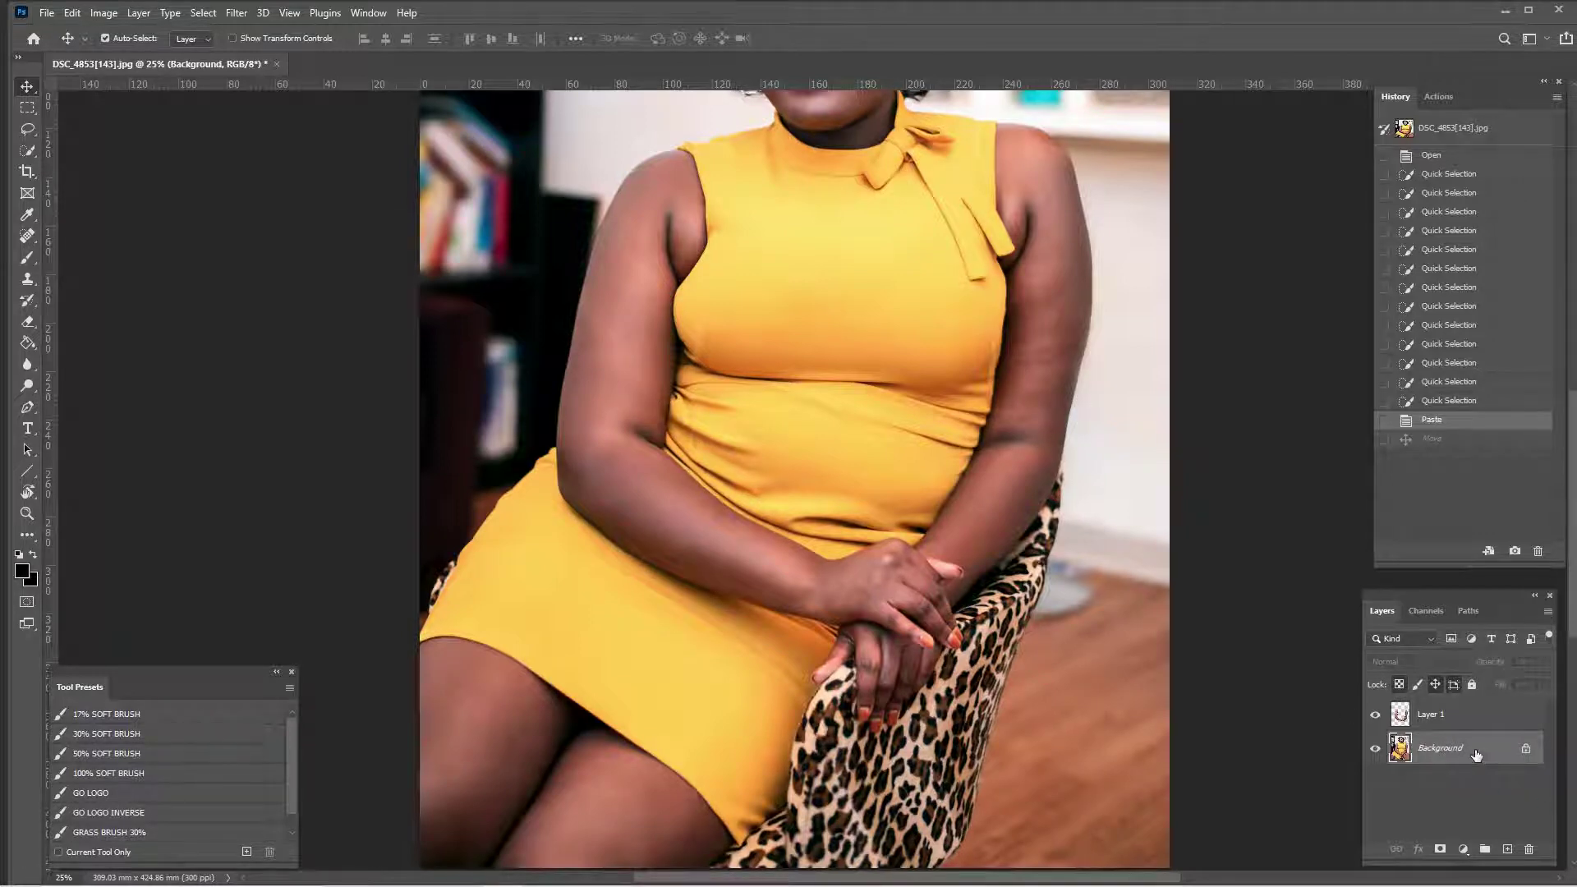
key(ctrl+j)
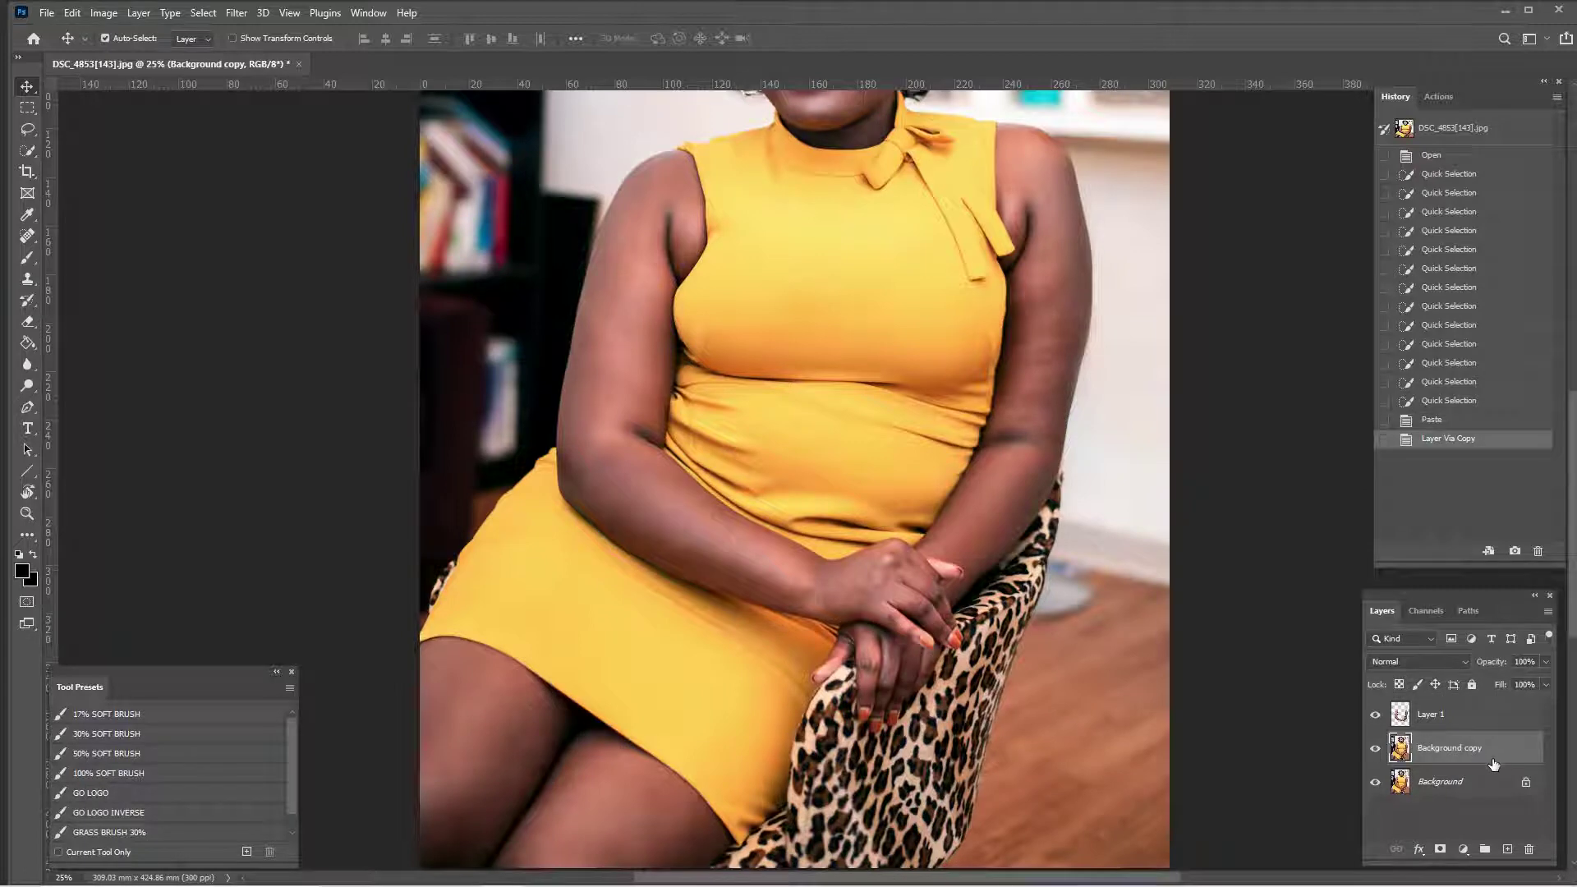
click(1486, 782)
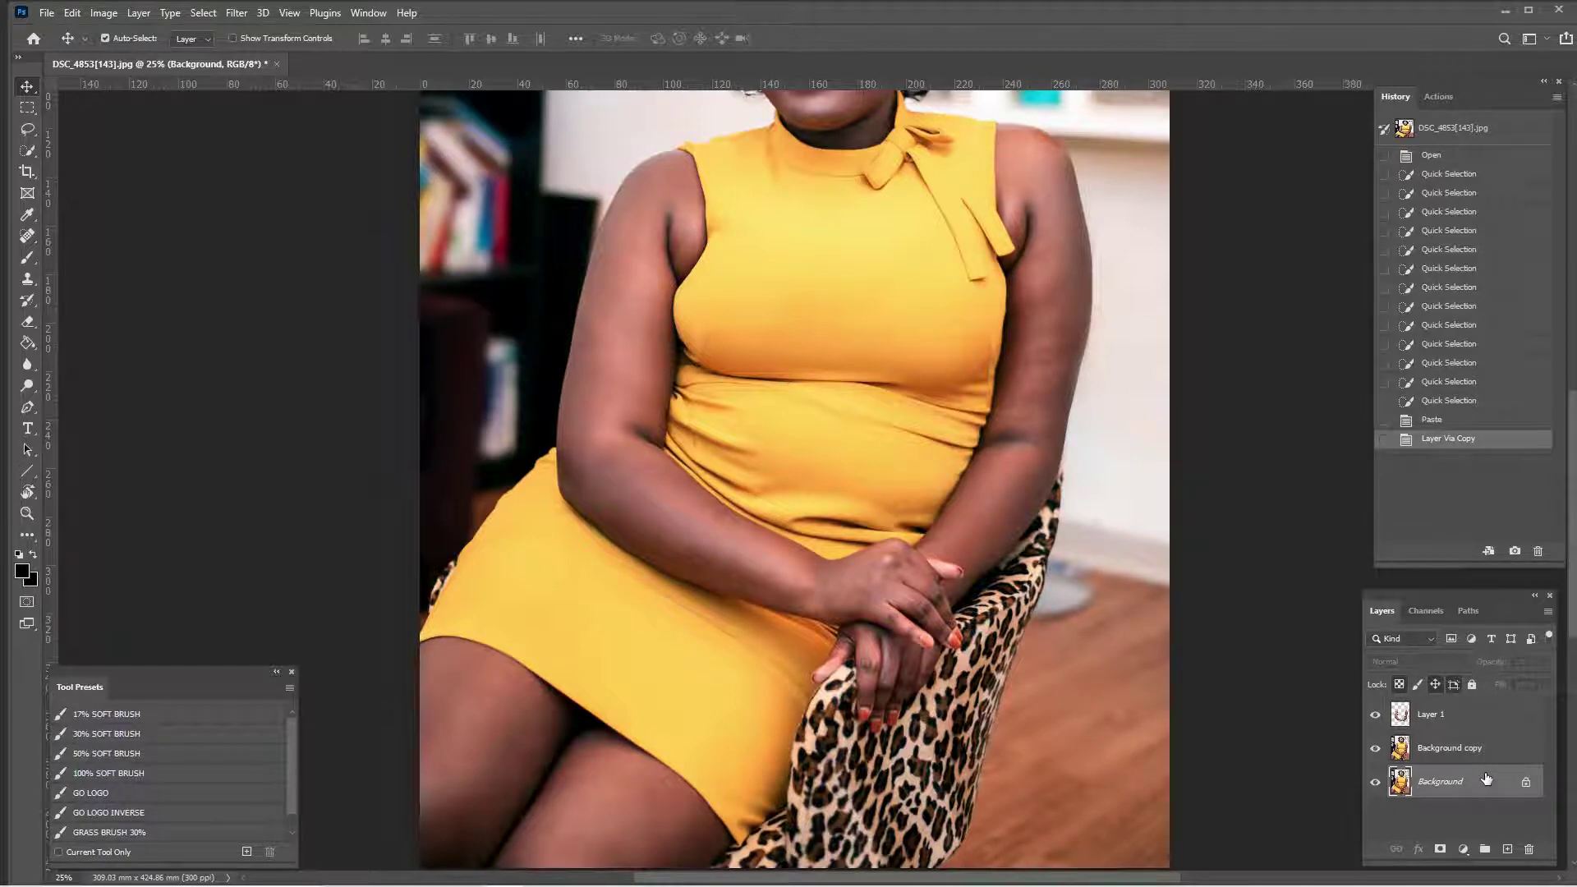
click(1527, 747)
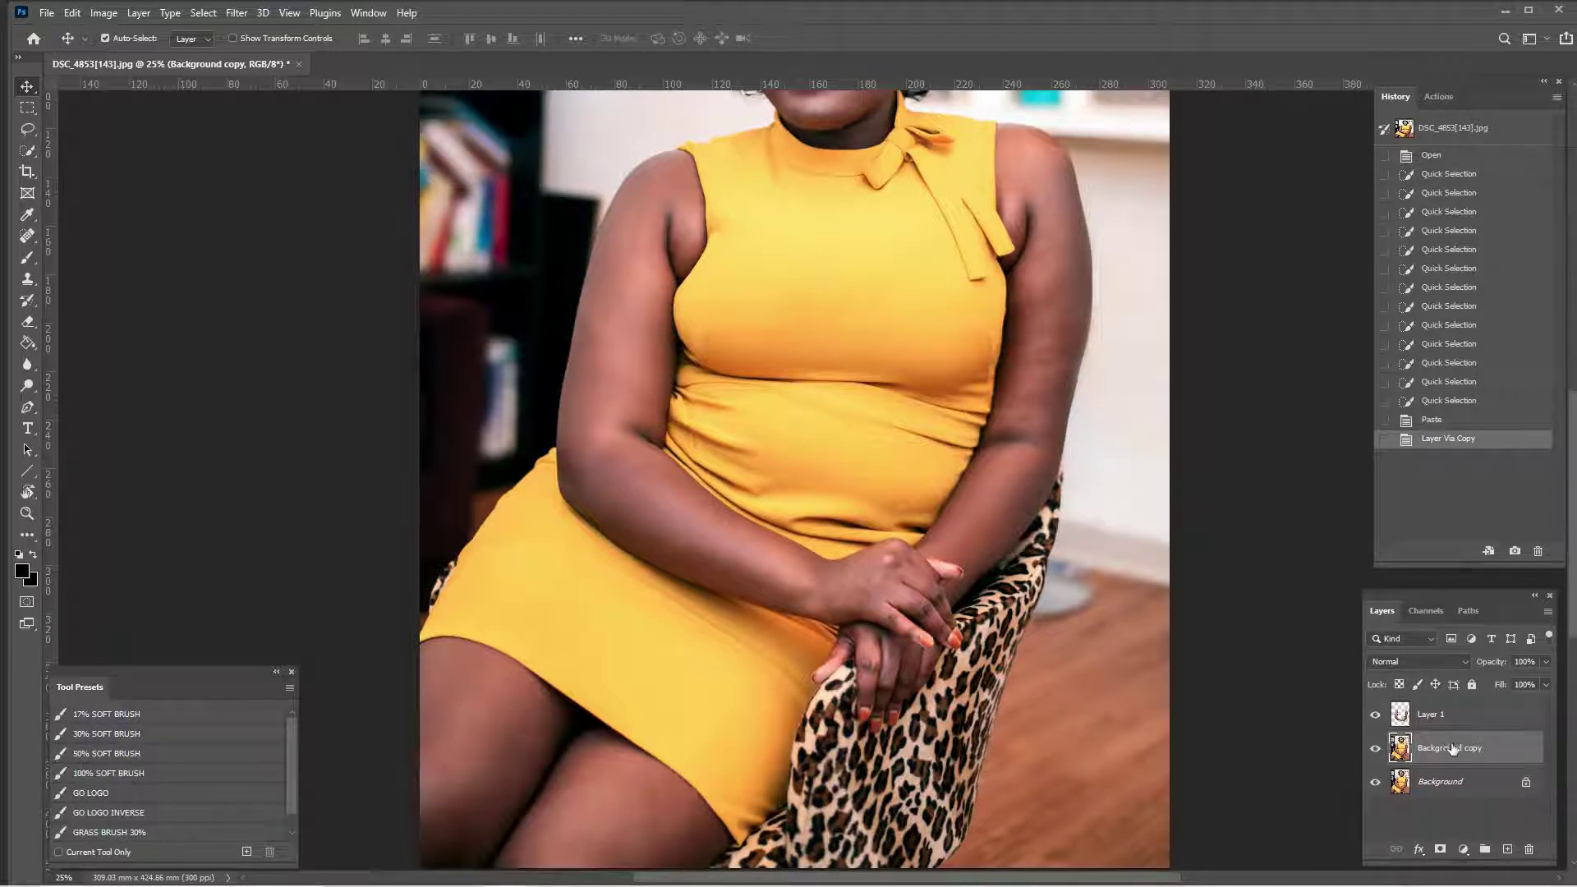
click(1489, 784)
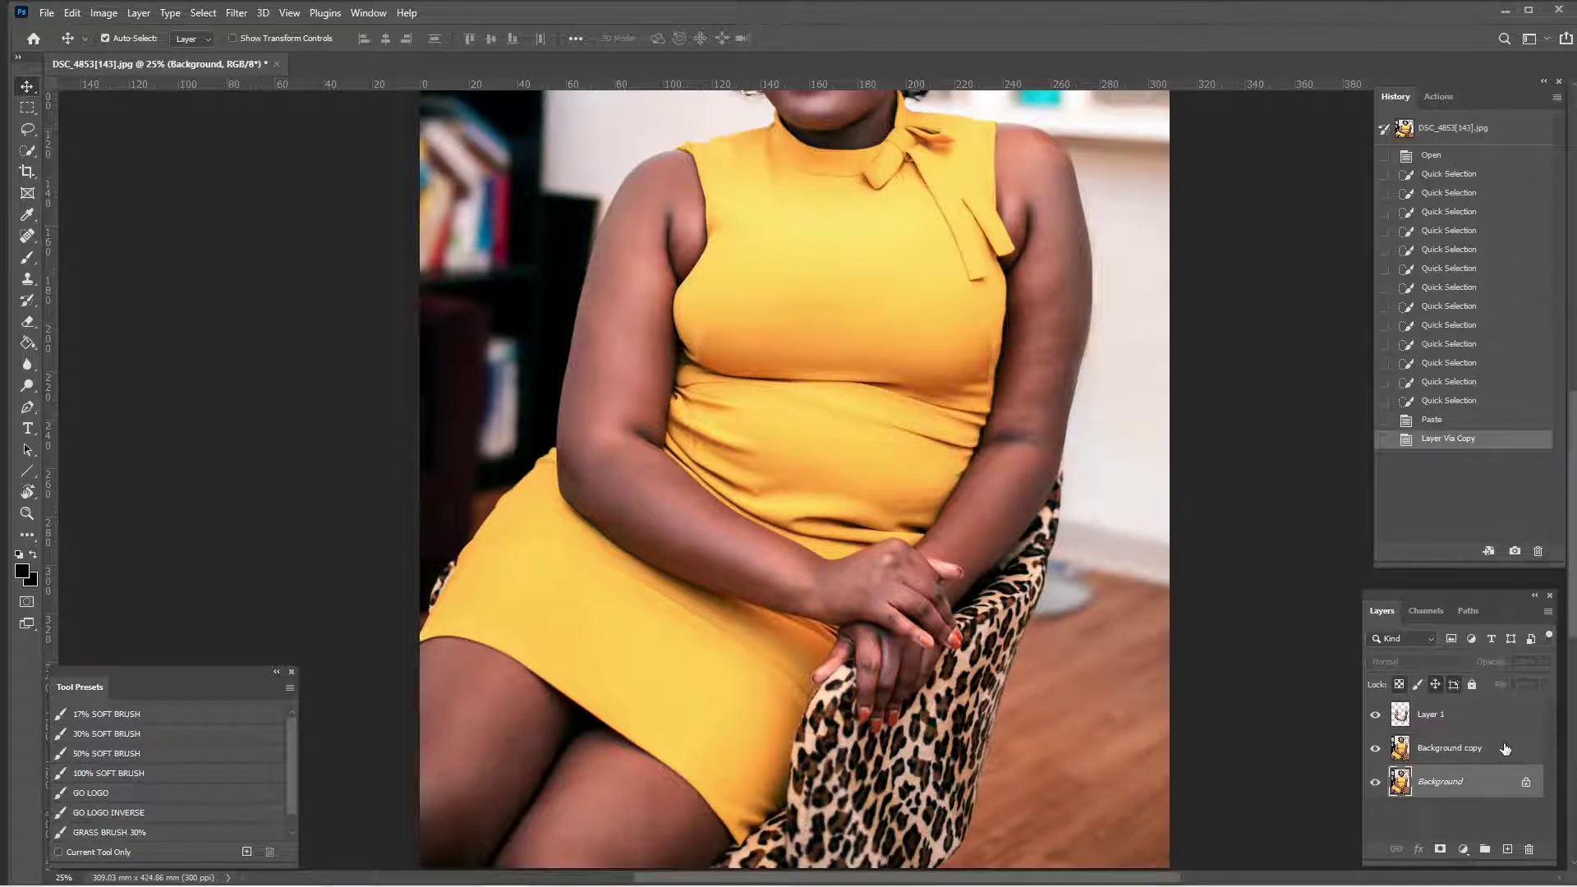
click(1506, 748)
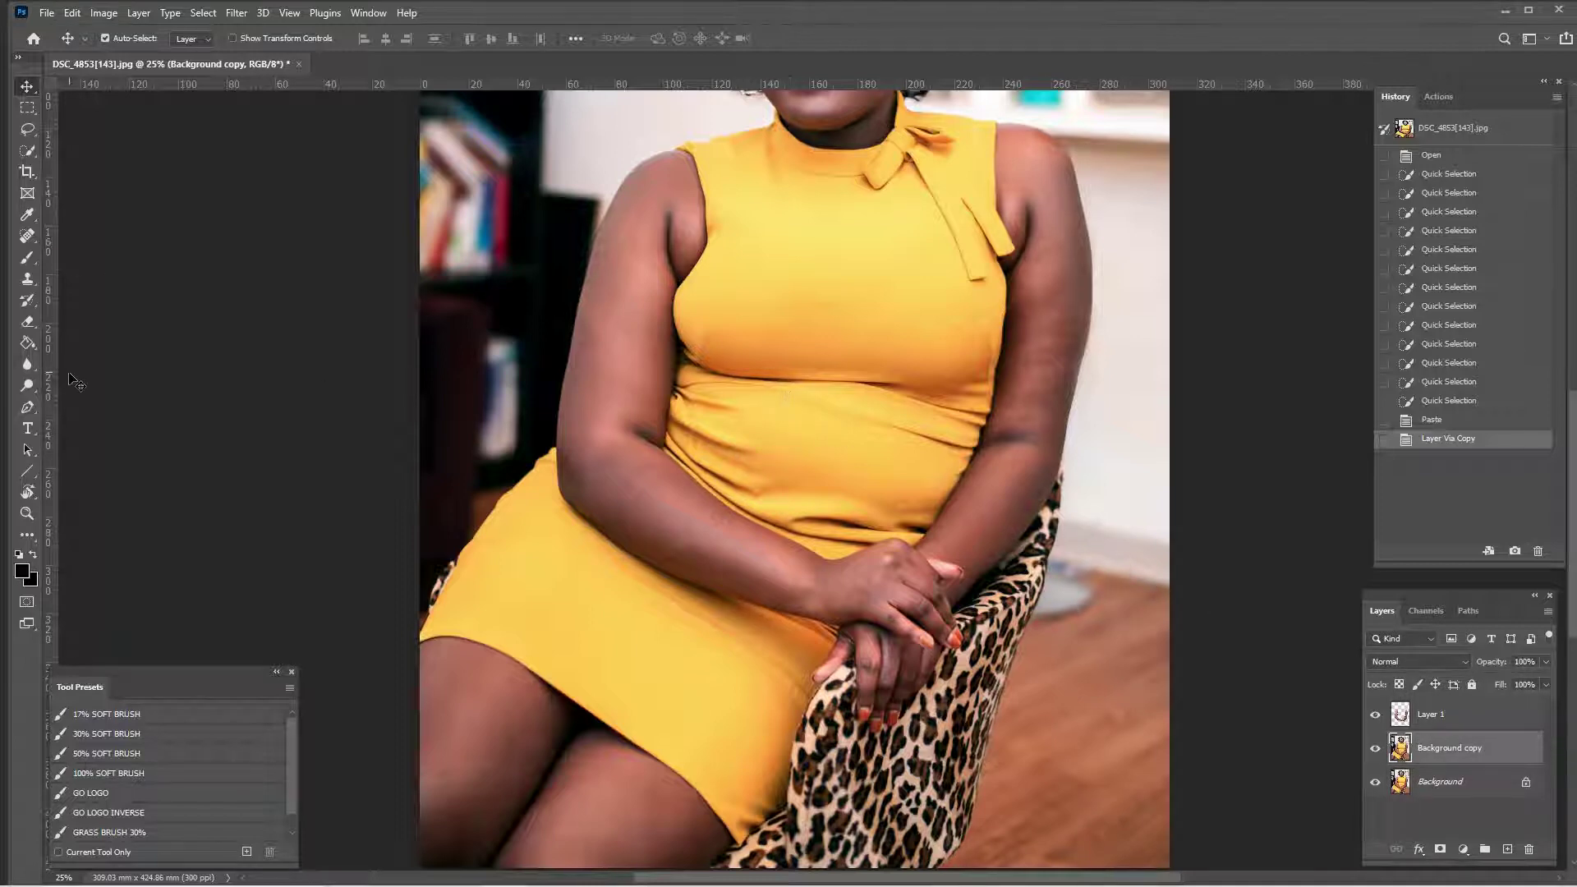
Set the Clone Stamp to 27% opacity and, in Lighten mode, soften the dark folds at the dress's lower waist with a 250 px brush
key(s)
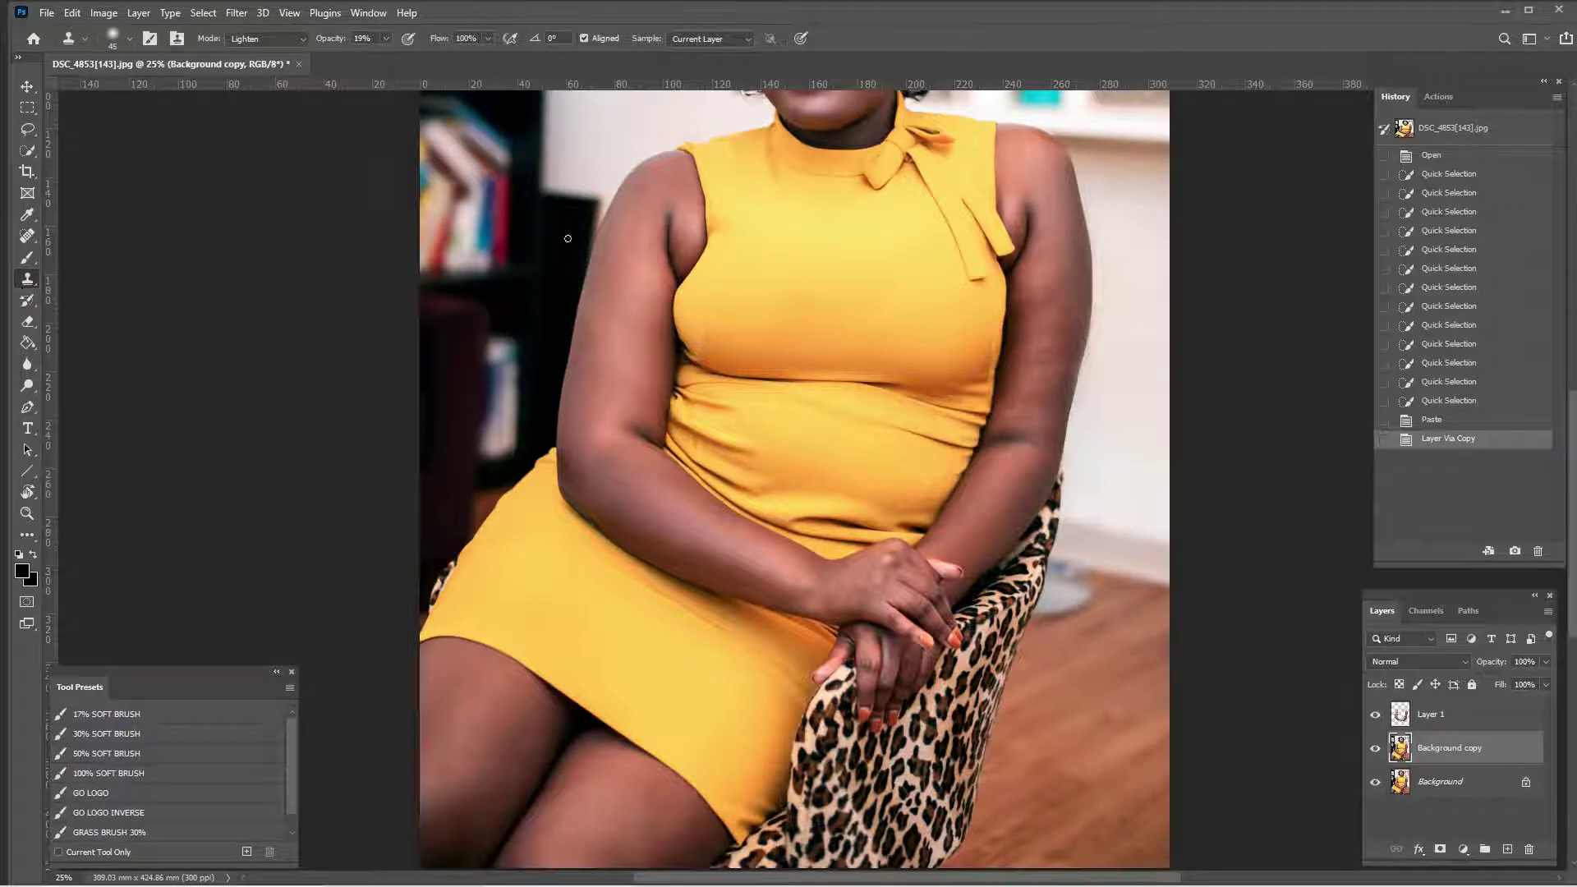
click(385, 39)
mouse_move(392, 58)
mouse_down()
mouse_move(407, 64)
mouse_move(394, 63)
mouse_up()
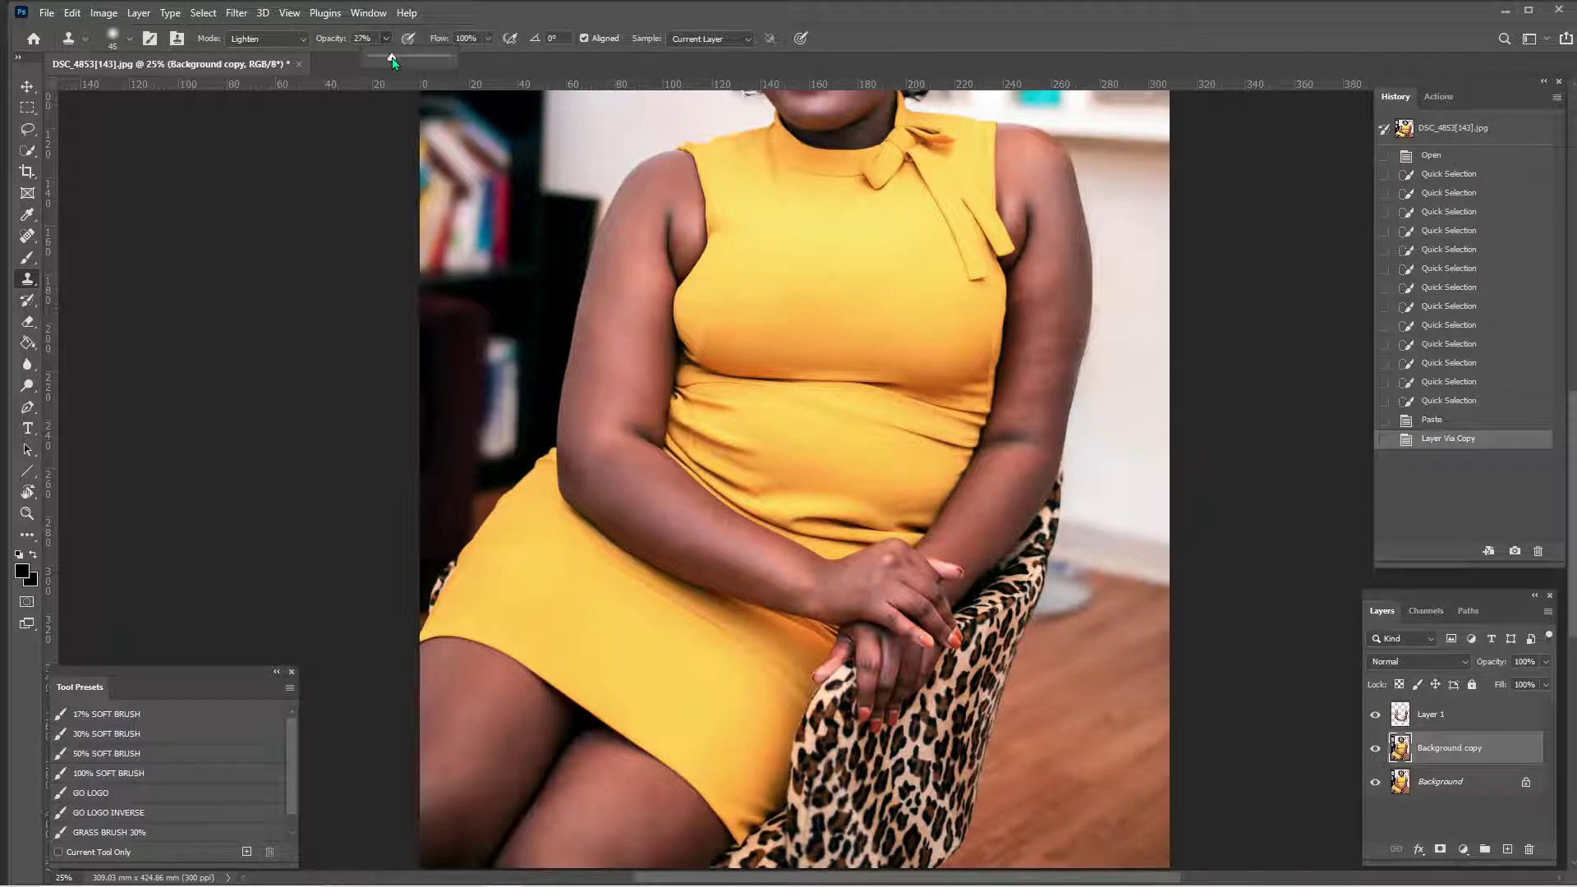
click(891, 543)
key(bracketright)
key(bracketright)
key(bracketright)
mouse_move(809, 515)
mouse_down()
mouse_move(920, 528)
mouse_move(803, 517)
mouse_move(901, 527)
mouse_move(831, 524)
mouse_move(801, 510)
mouse_move(899, 524)
mouse_move(786, 513)
mouse_up()
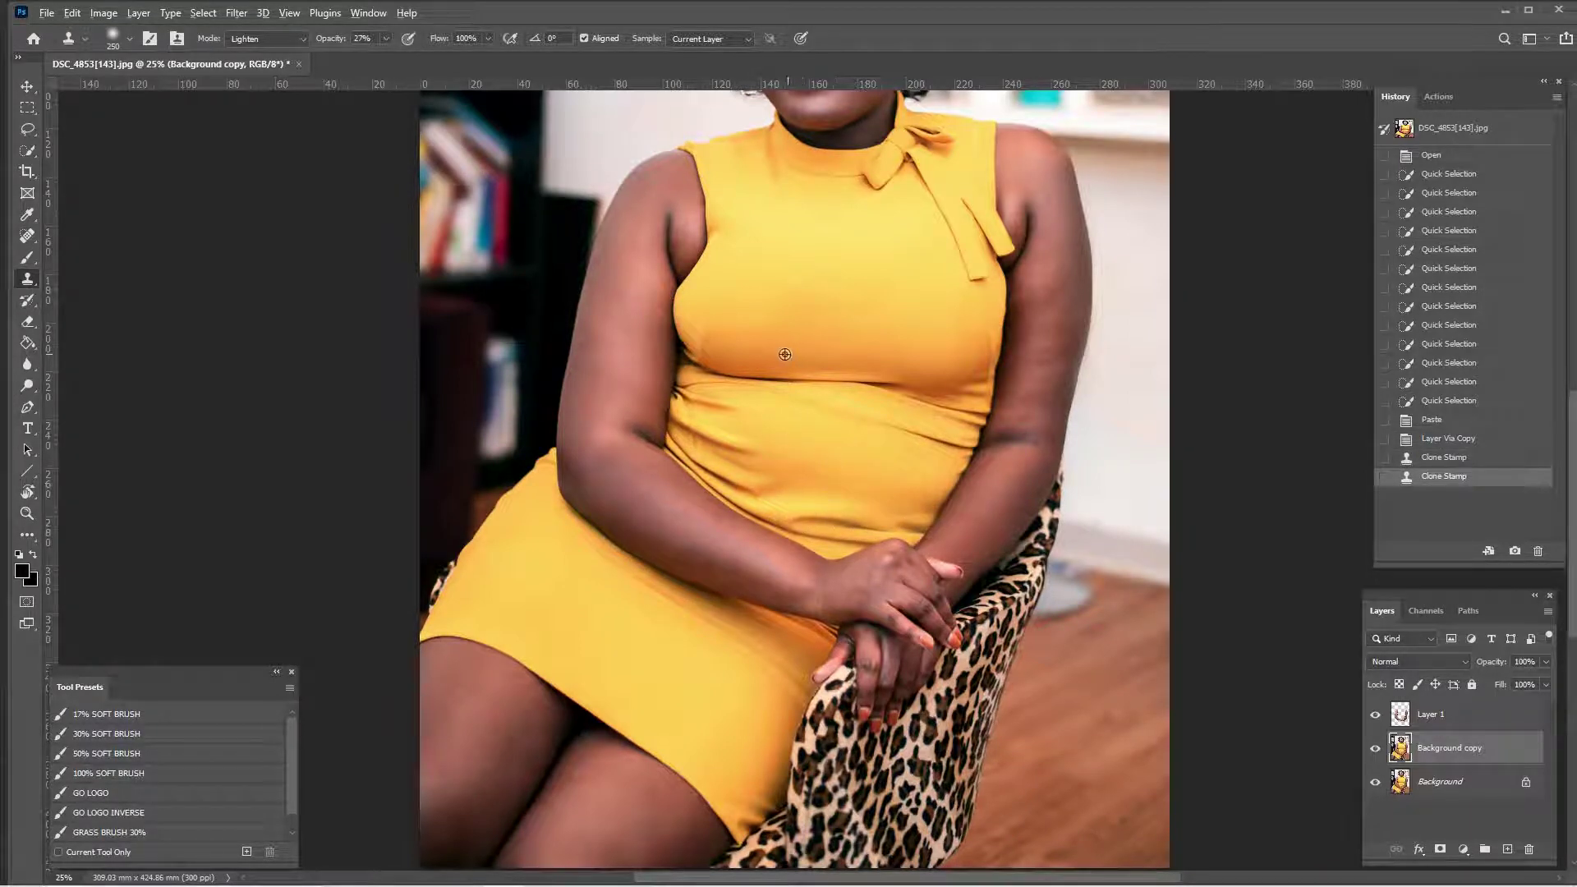
Clone lighter fabric over the remaining creases across the dress's midsection, from below the bust down to the hands
alt+click(805, 439)
alt+click(783, 421)
mouse_move(735, 408)
mouse_down()
mouse_move(704, 405)
mouse_move(739, 432)
mouse_move(743, 479)
mouse_move(728, 469)
mouse_move(768, 506)
mouse_move(915, 531)
mouse_move(788, 526)
mouse_move(901, 544)
mouse_up()
alt+click(768, 427)
Switch the Clone Stamp to a 125 px brush in Darken mode and stamp over the bright fabric on the dress's stomach area
key([)
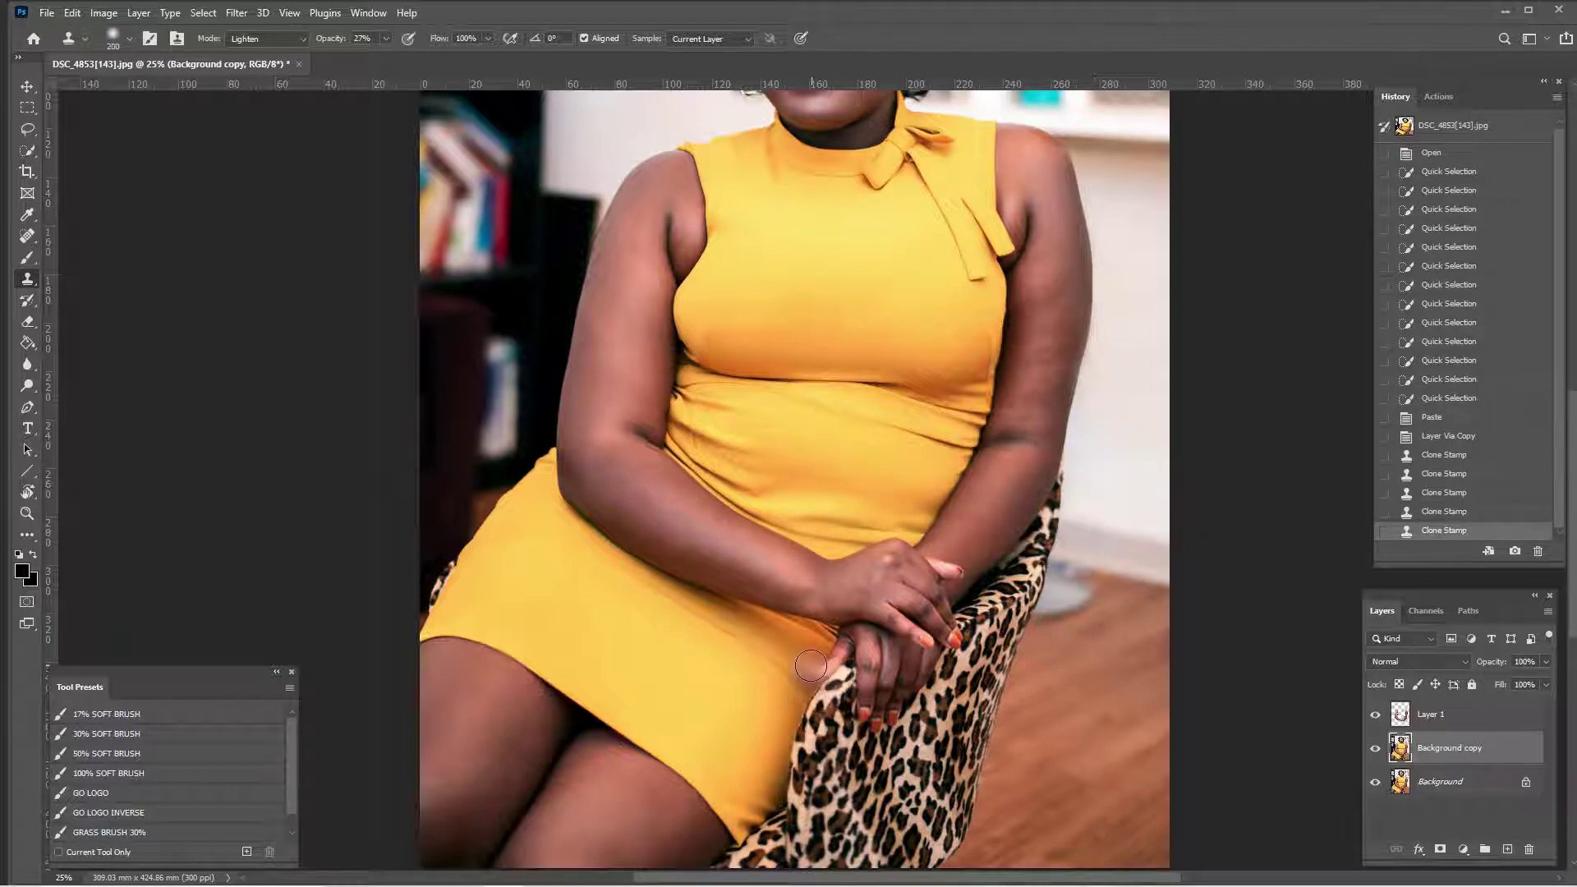
key(bracketleft)
key(bracketleft)
key(bracketleft)
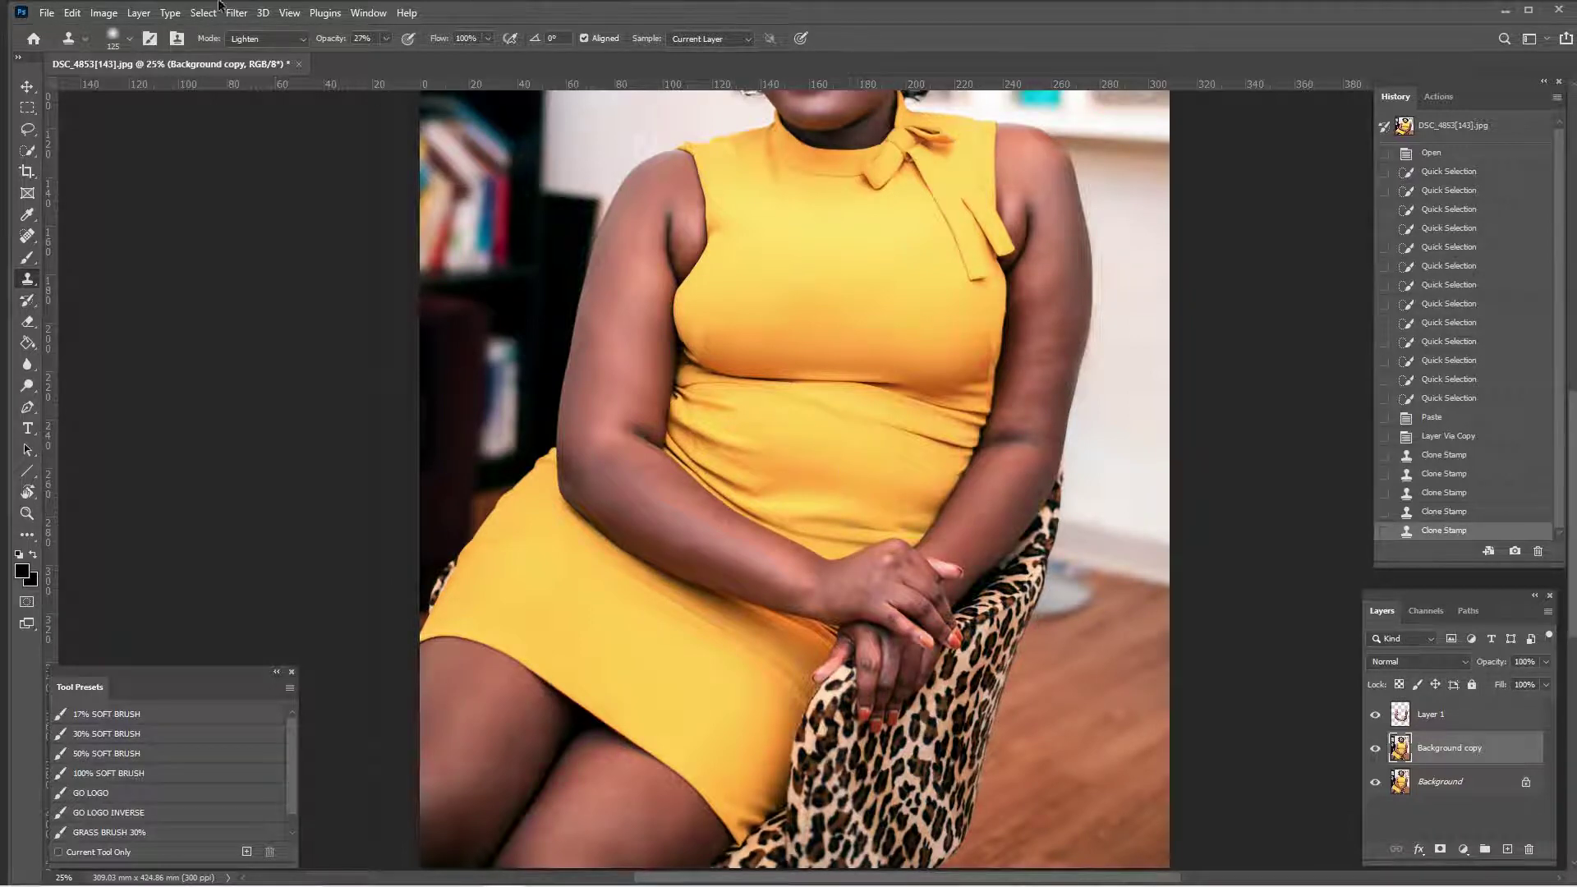
click(267, 39)
click(251, 97)
click(885, 486)
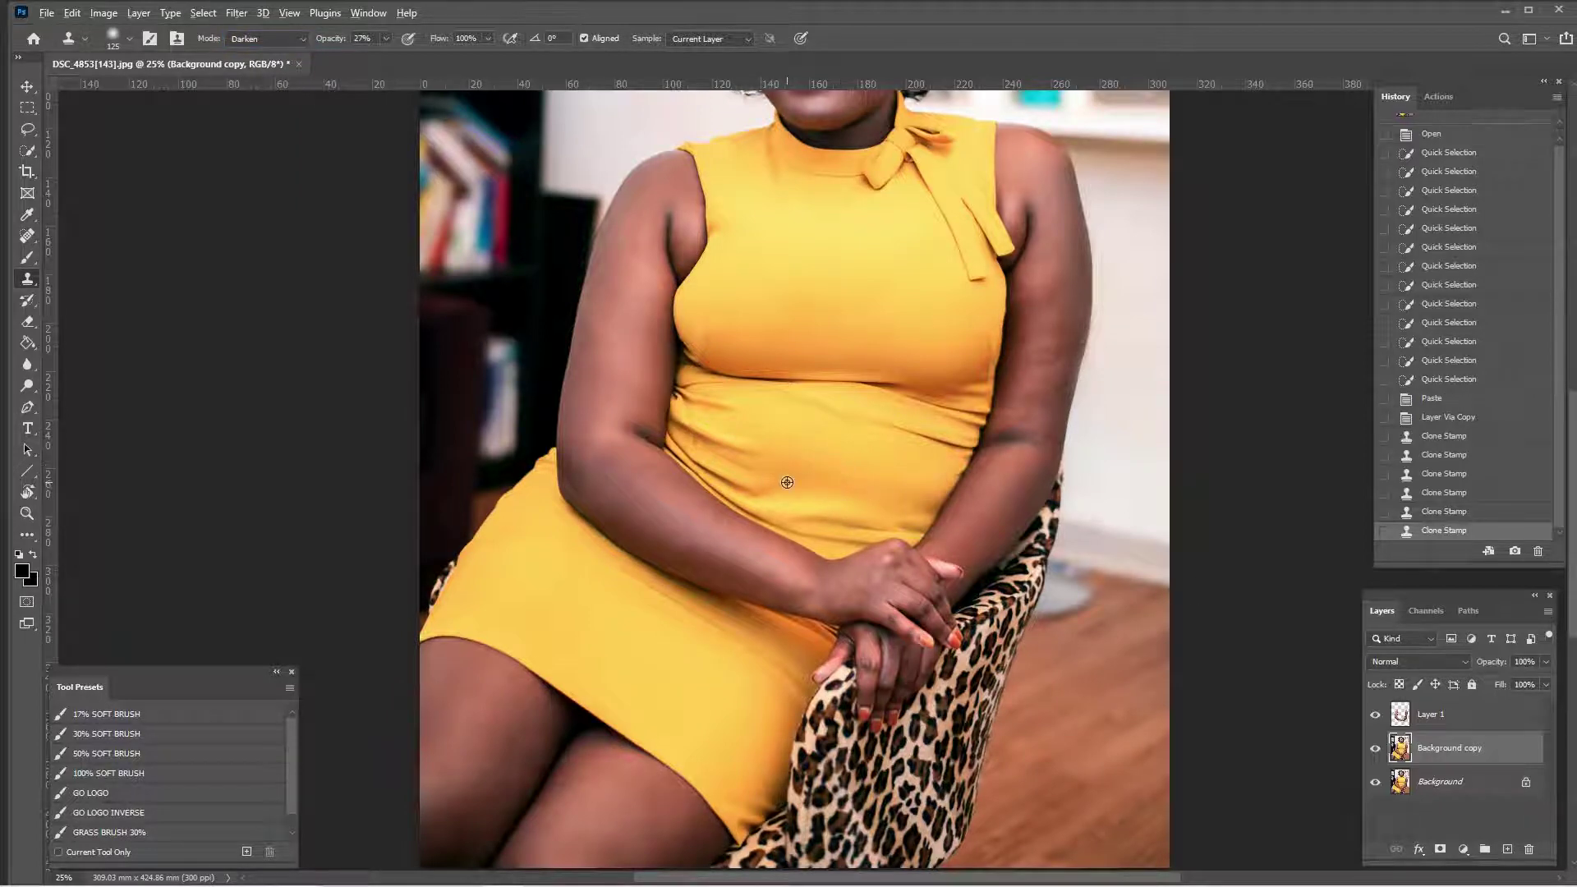
Clone darker fabric over the remaining bright spots across the middle of the dress's stomach in Darken mode
click(910, 487)
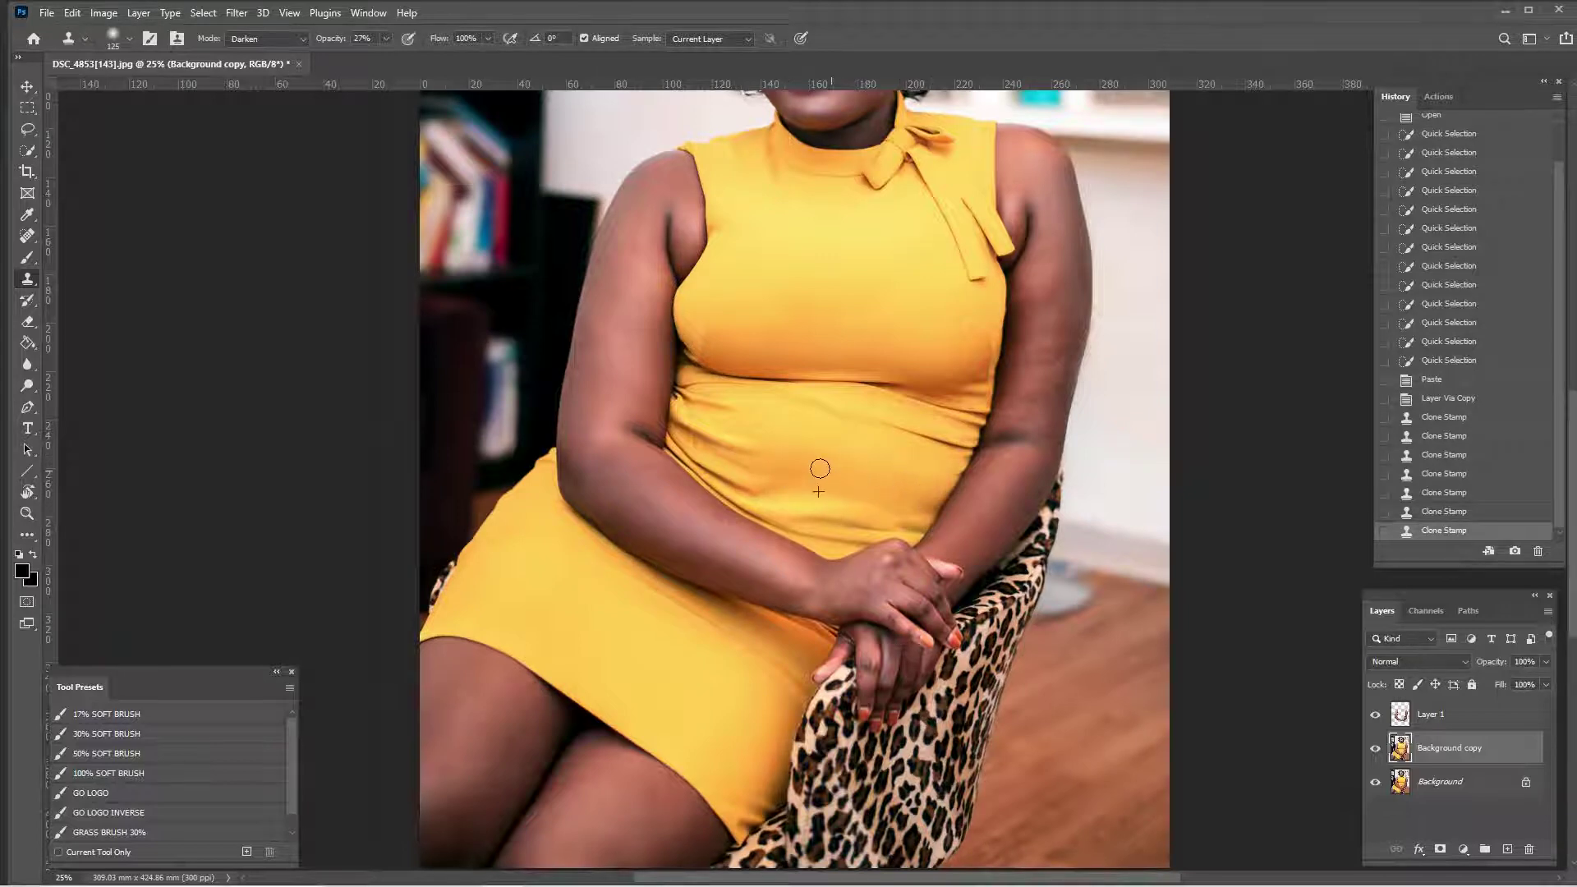
click(820, 469)
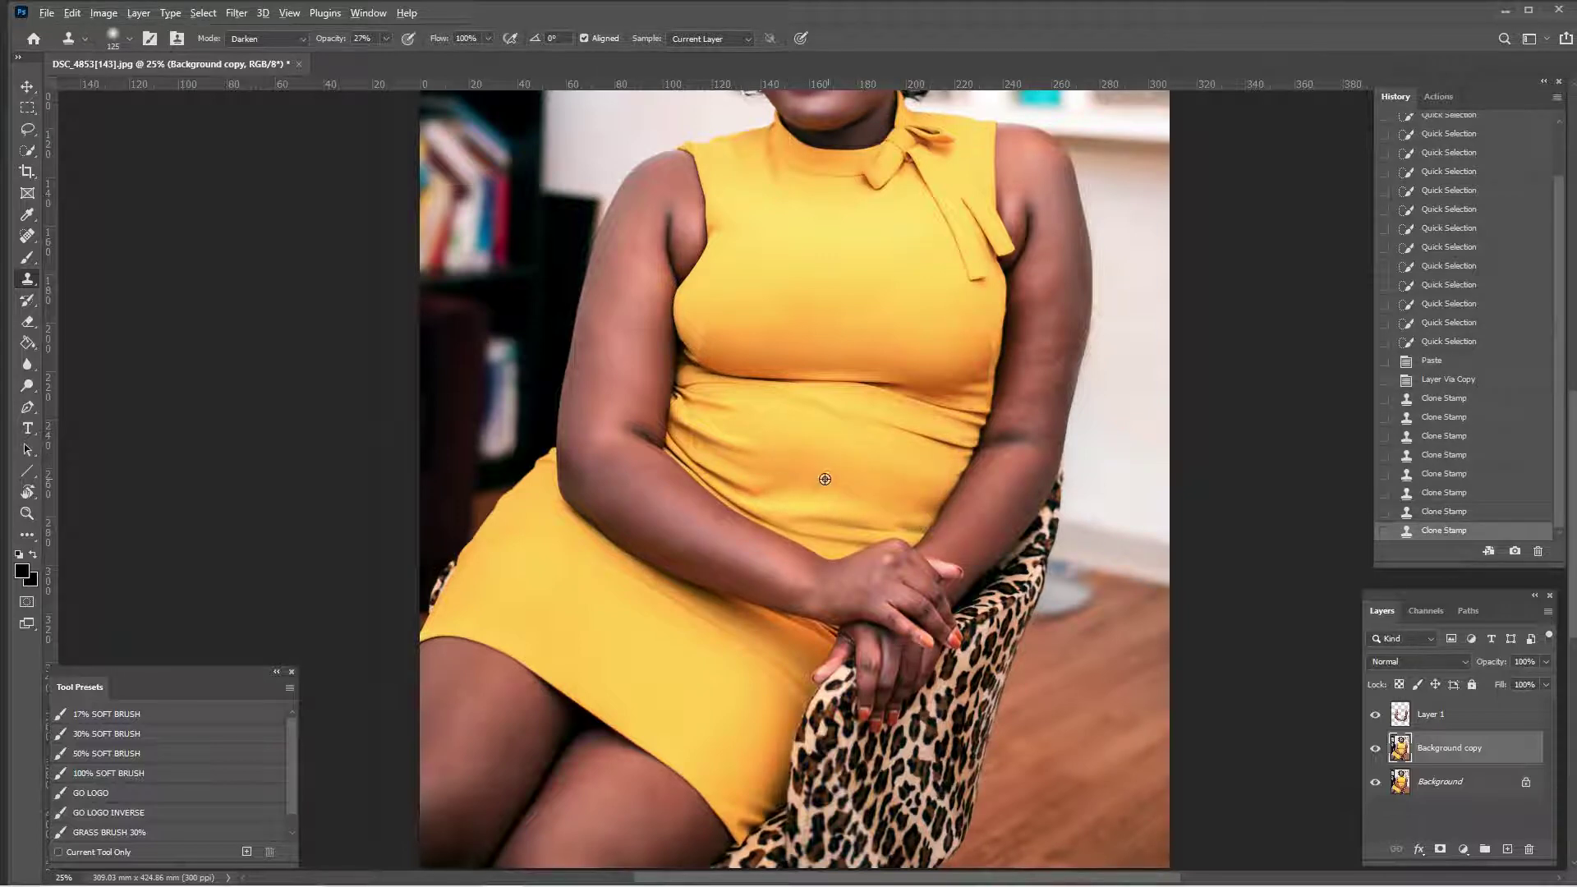
mouse_move(796, 452)
mouse_down()
mouse_move(940, 477)
mouse_move(813, 452)
mouse_up()
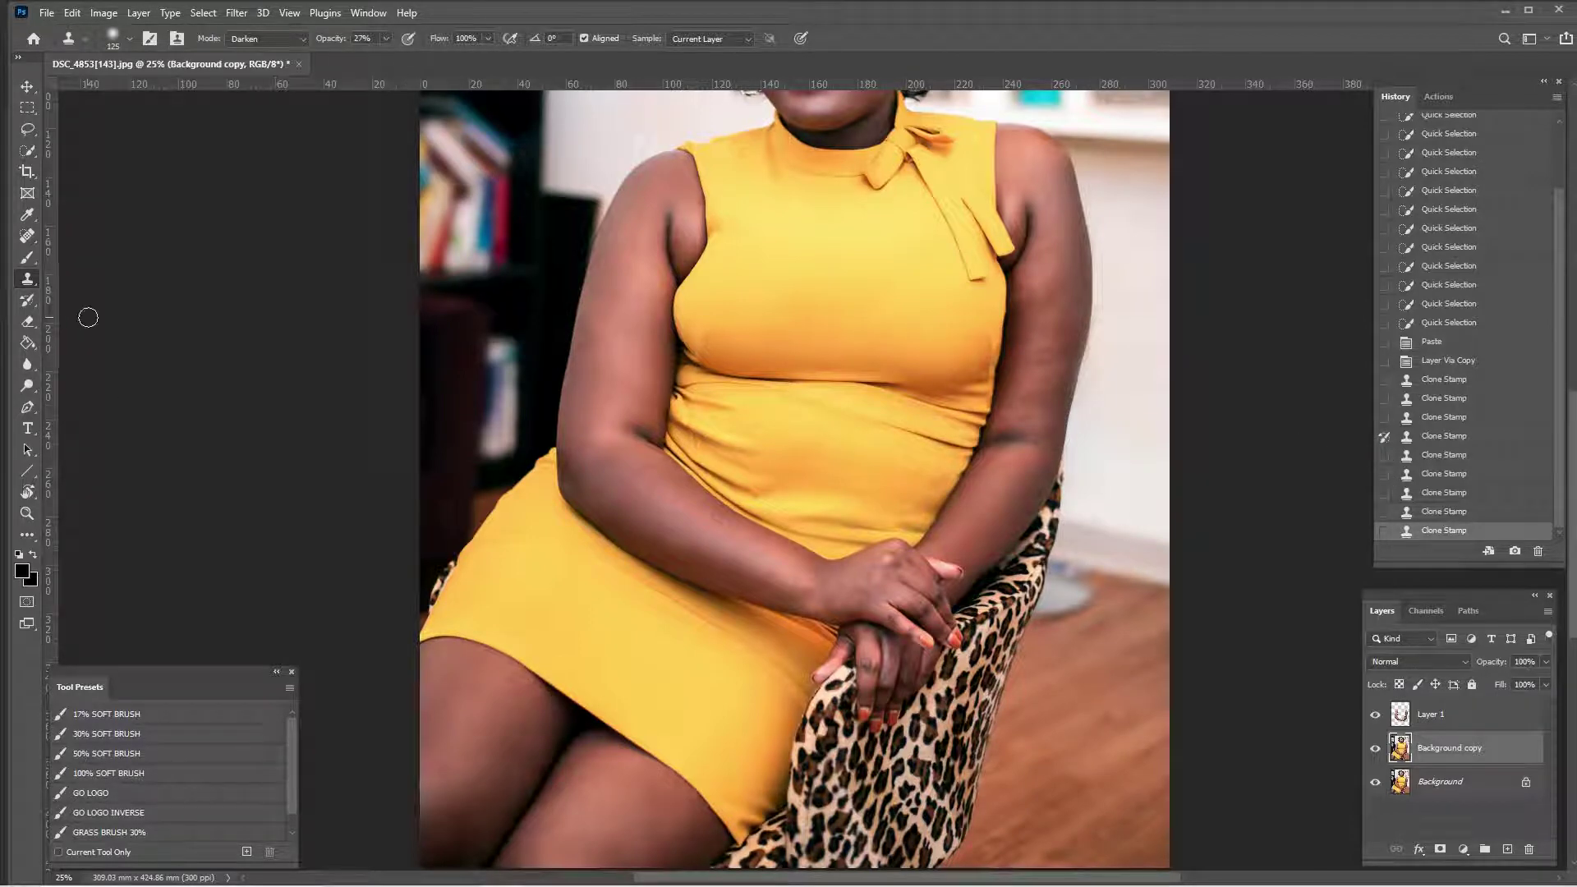
Set the History Brush to 46% opacity and 175 px, and partly restore the stomach fabric beside the forearm from an earlier Clone Stamp state
click(31, 306)
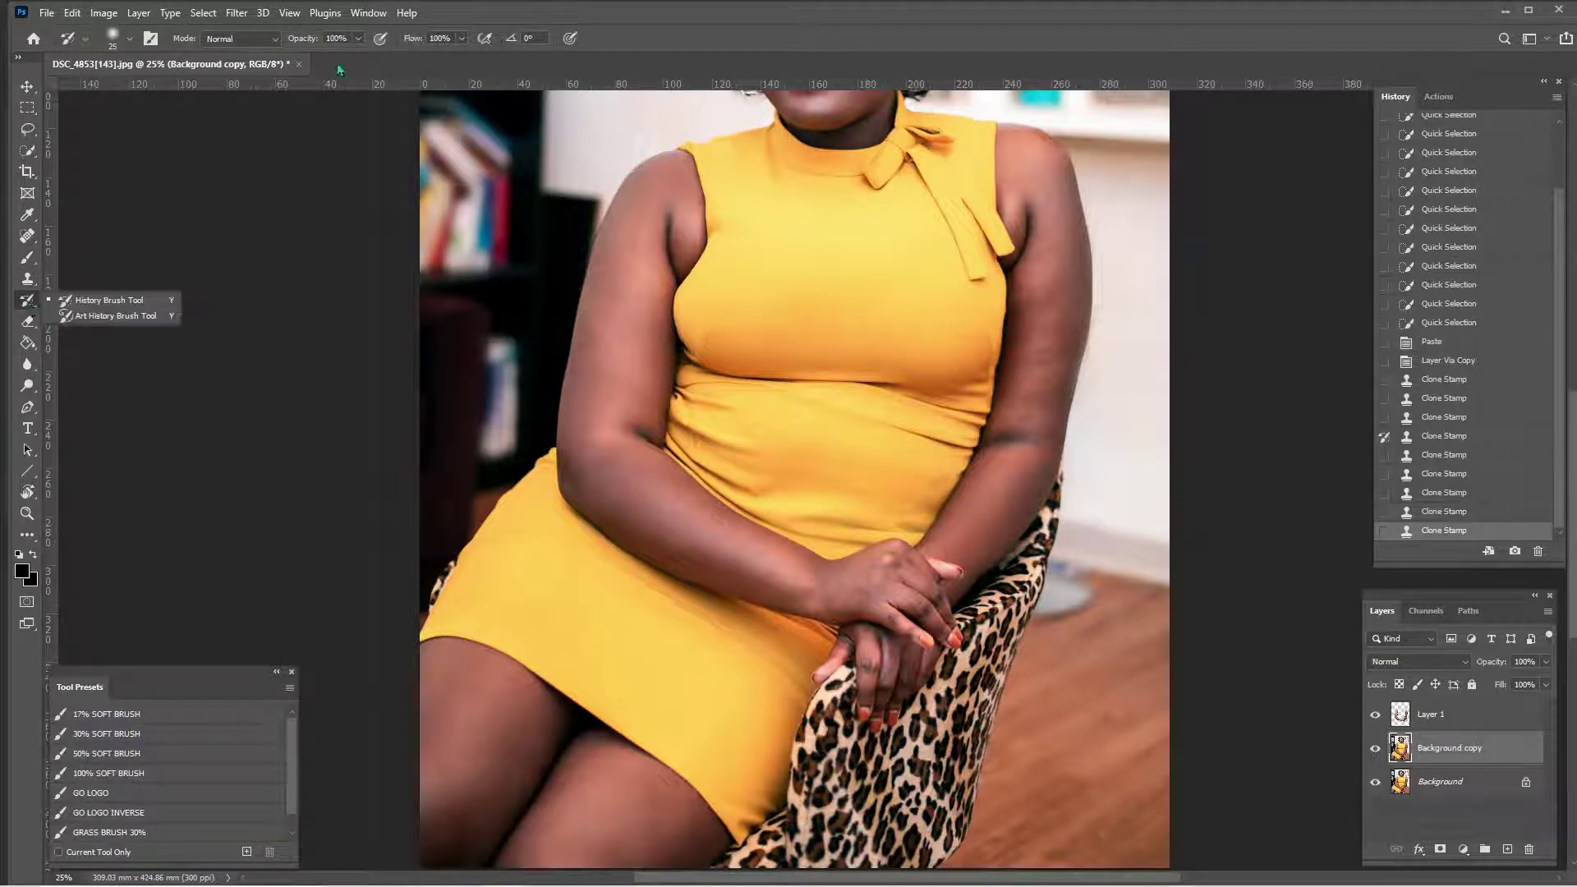
click(358, 39)
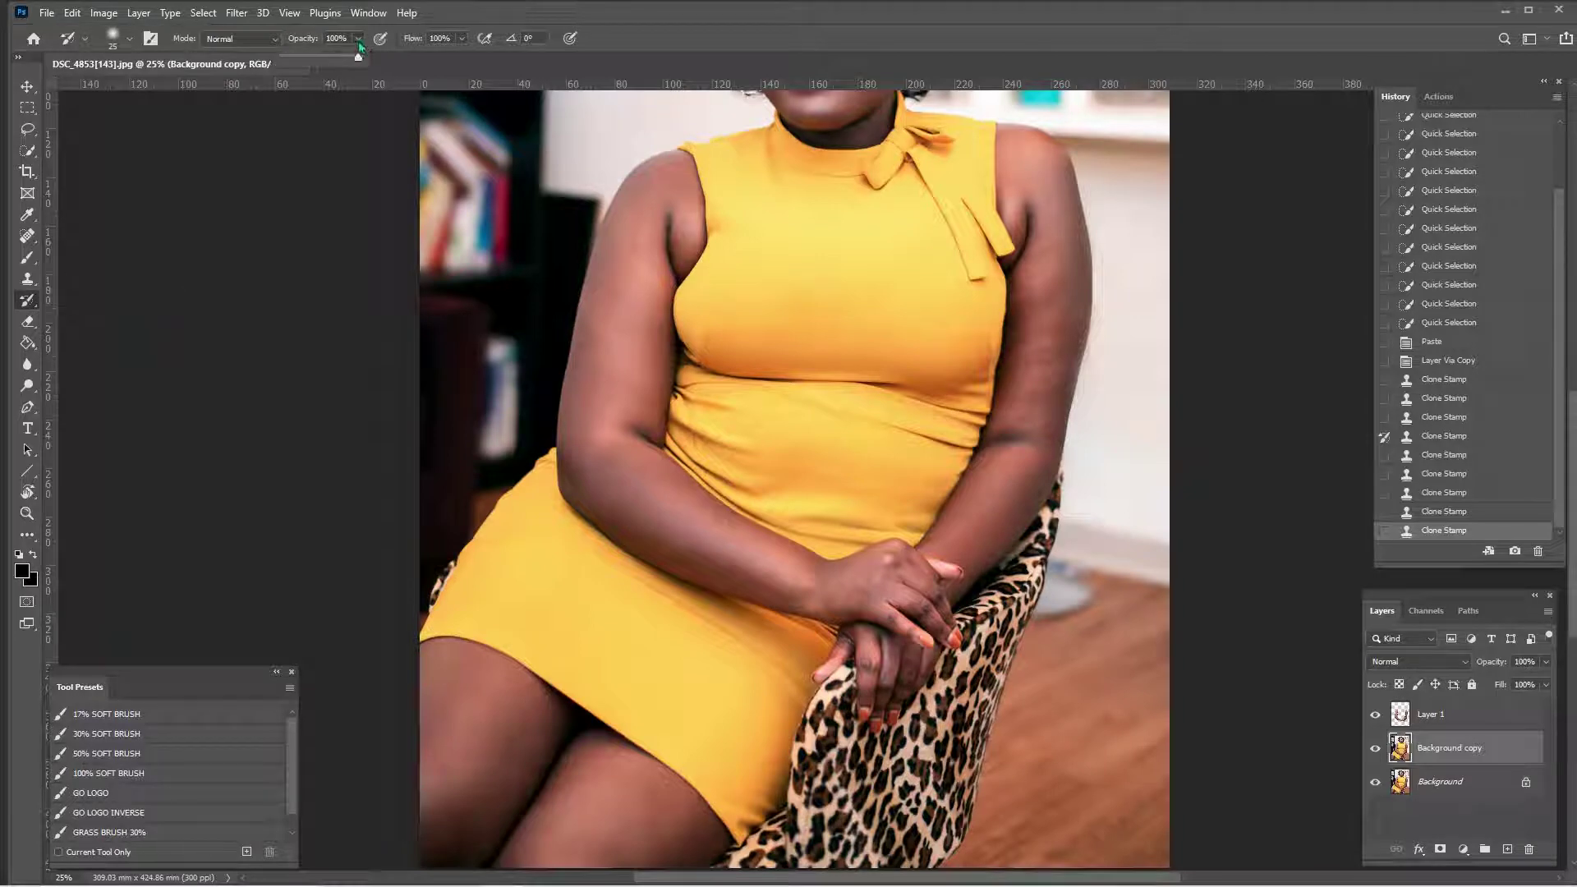
drag(317, 60, 314, 61)
drag(935, 484, 920, 511)
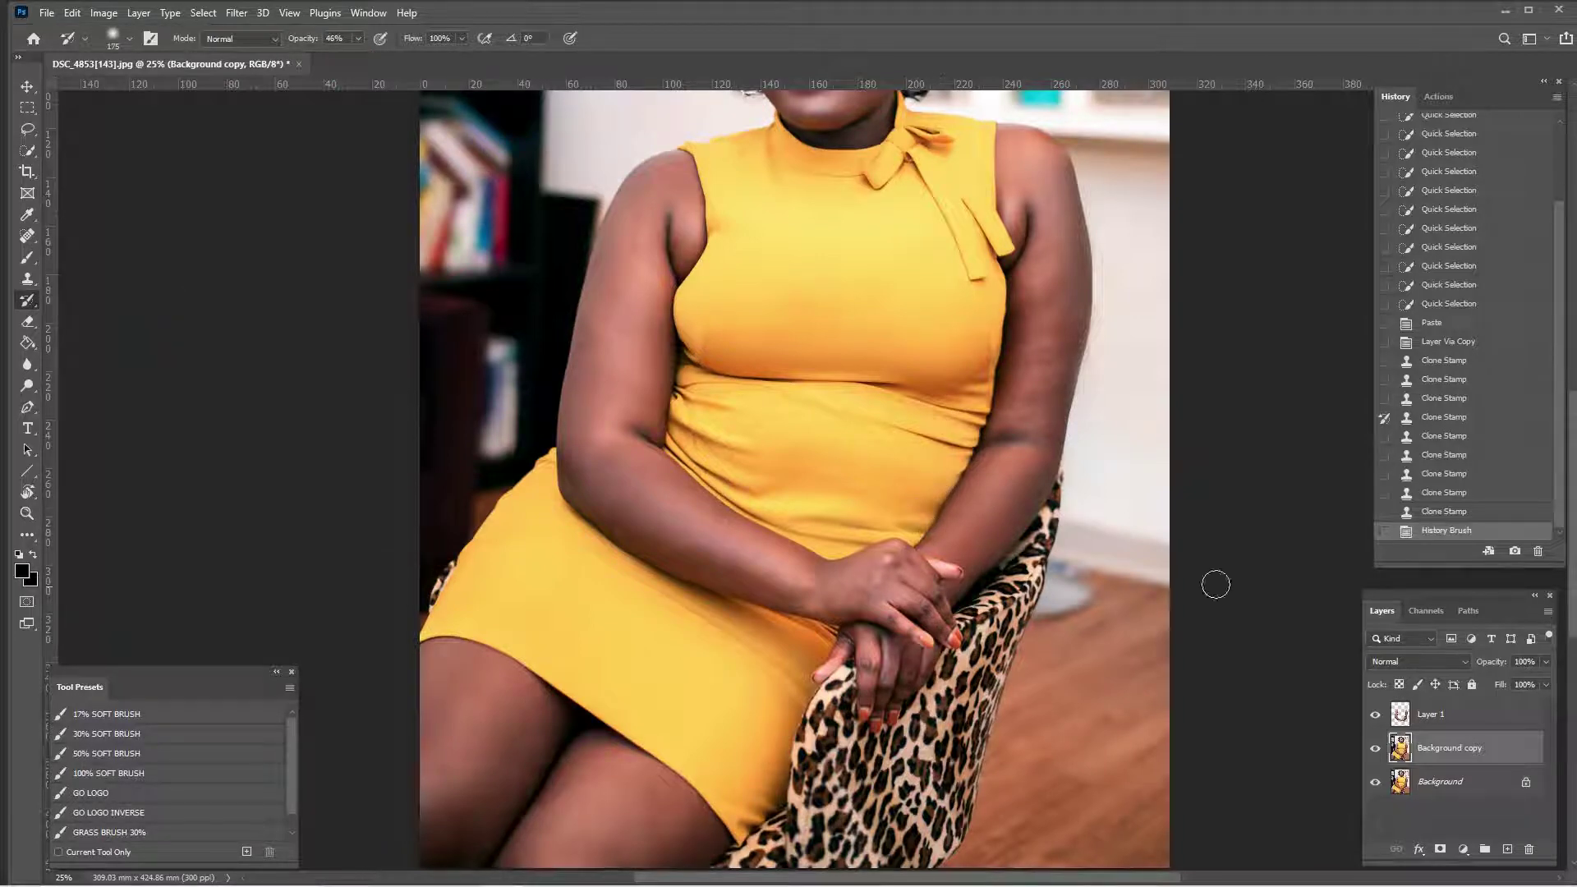
Return to the Clone Stamp in Darken mode with a 200 px brush and even out the bright fabric between the stomach's centre and the inner elbow
click(27, 280)
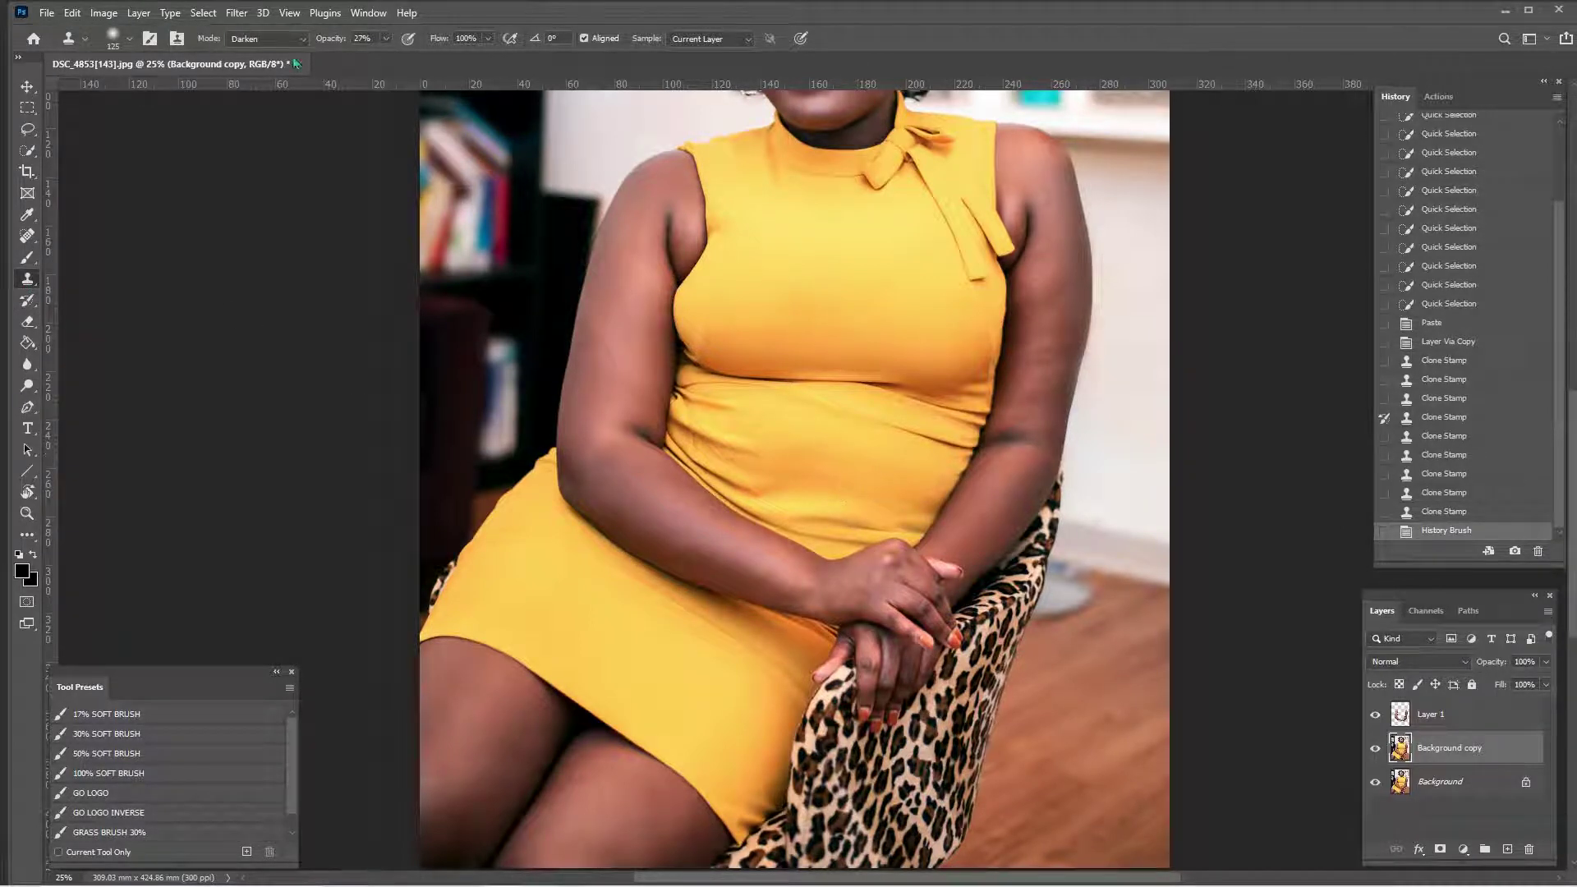
key(])
key(])
key(])
mouse_move(786, 502)
mouse_down()
mouse_move(878, 518)
mouse_move(799, 518)
mouse_move(877, 534)
mouse_move(833, 536)
mouse_move(766, 515)
mouse_move(870, 534)
mouse_move(756, 503)
mouse_up()
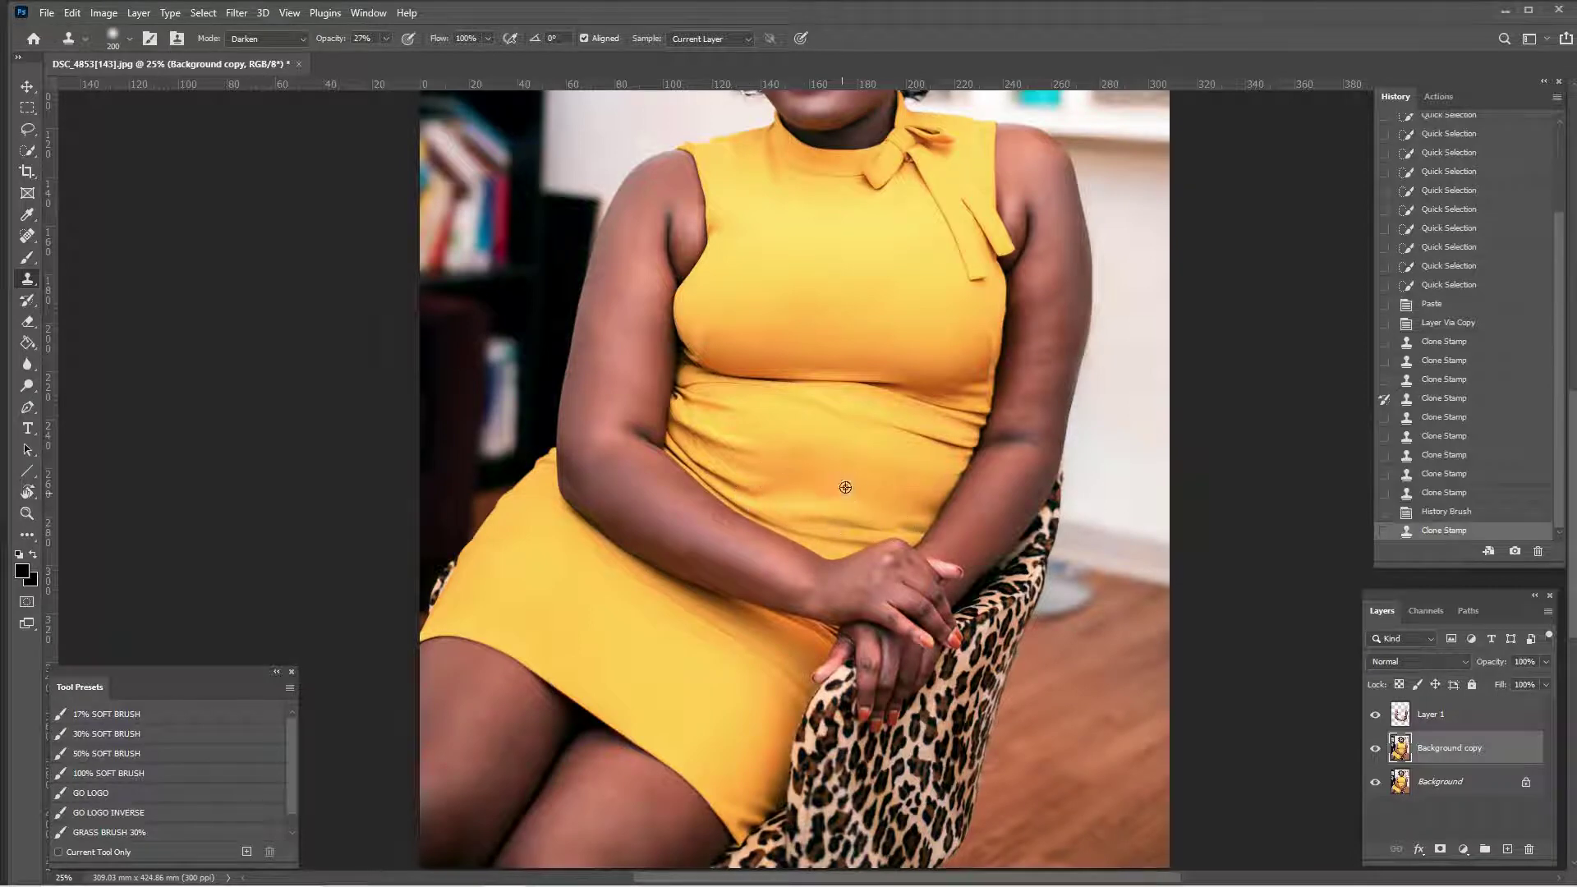
drag(753, 446, 769, 493)
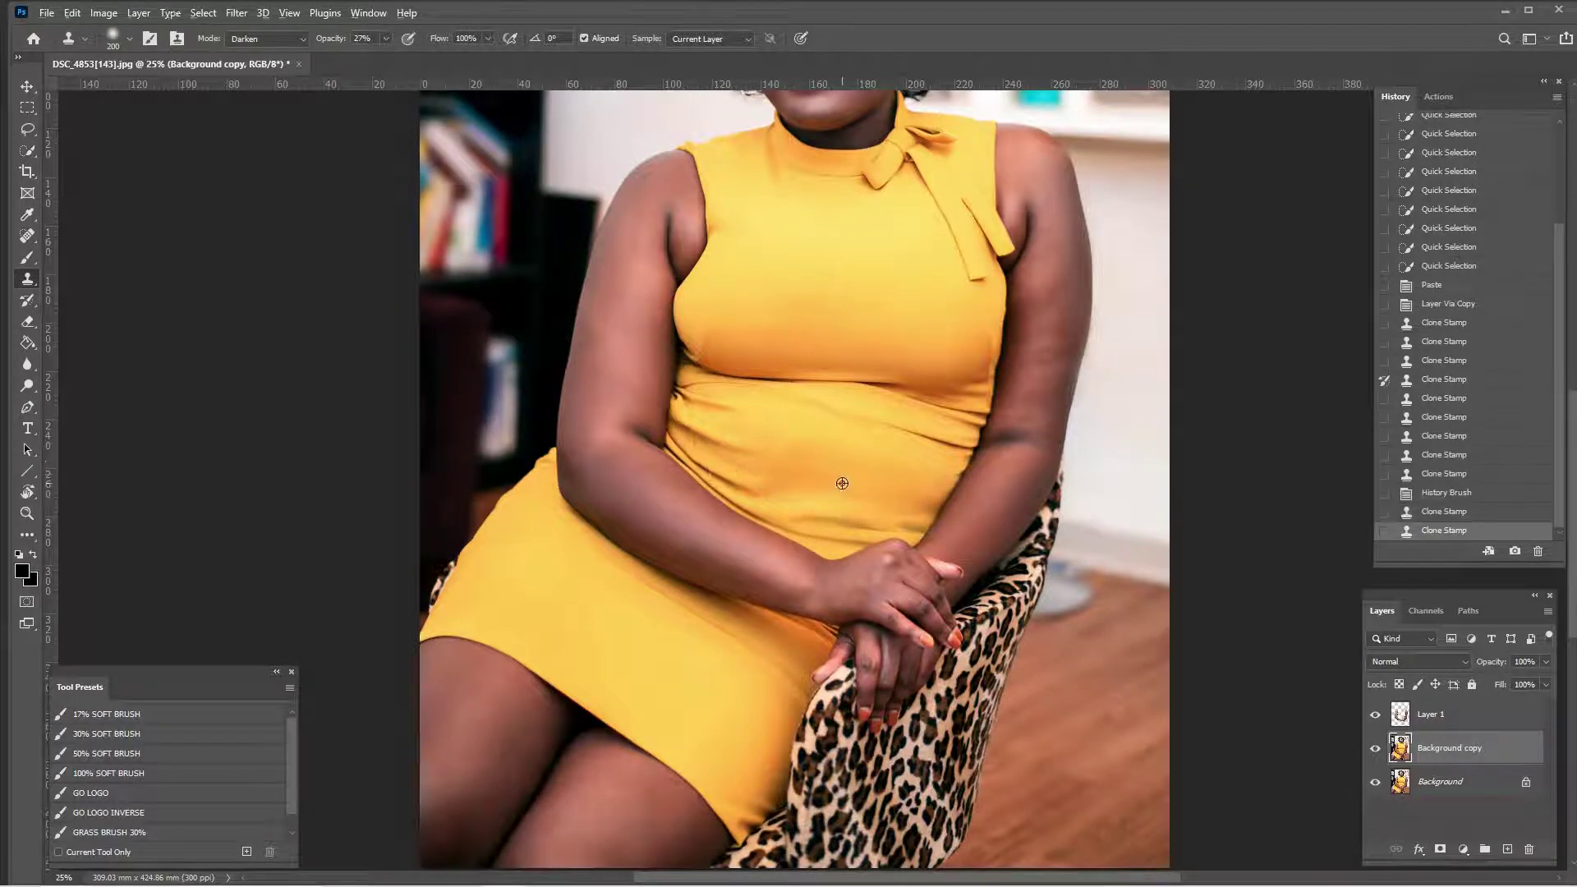
mouse_move(693, 444)
mouse_down()
mouse_move(750, 502)
mouse_move(785, 510)
mouse_up()
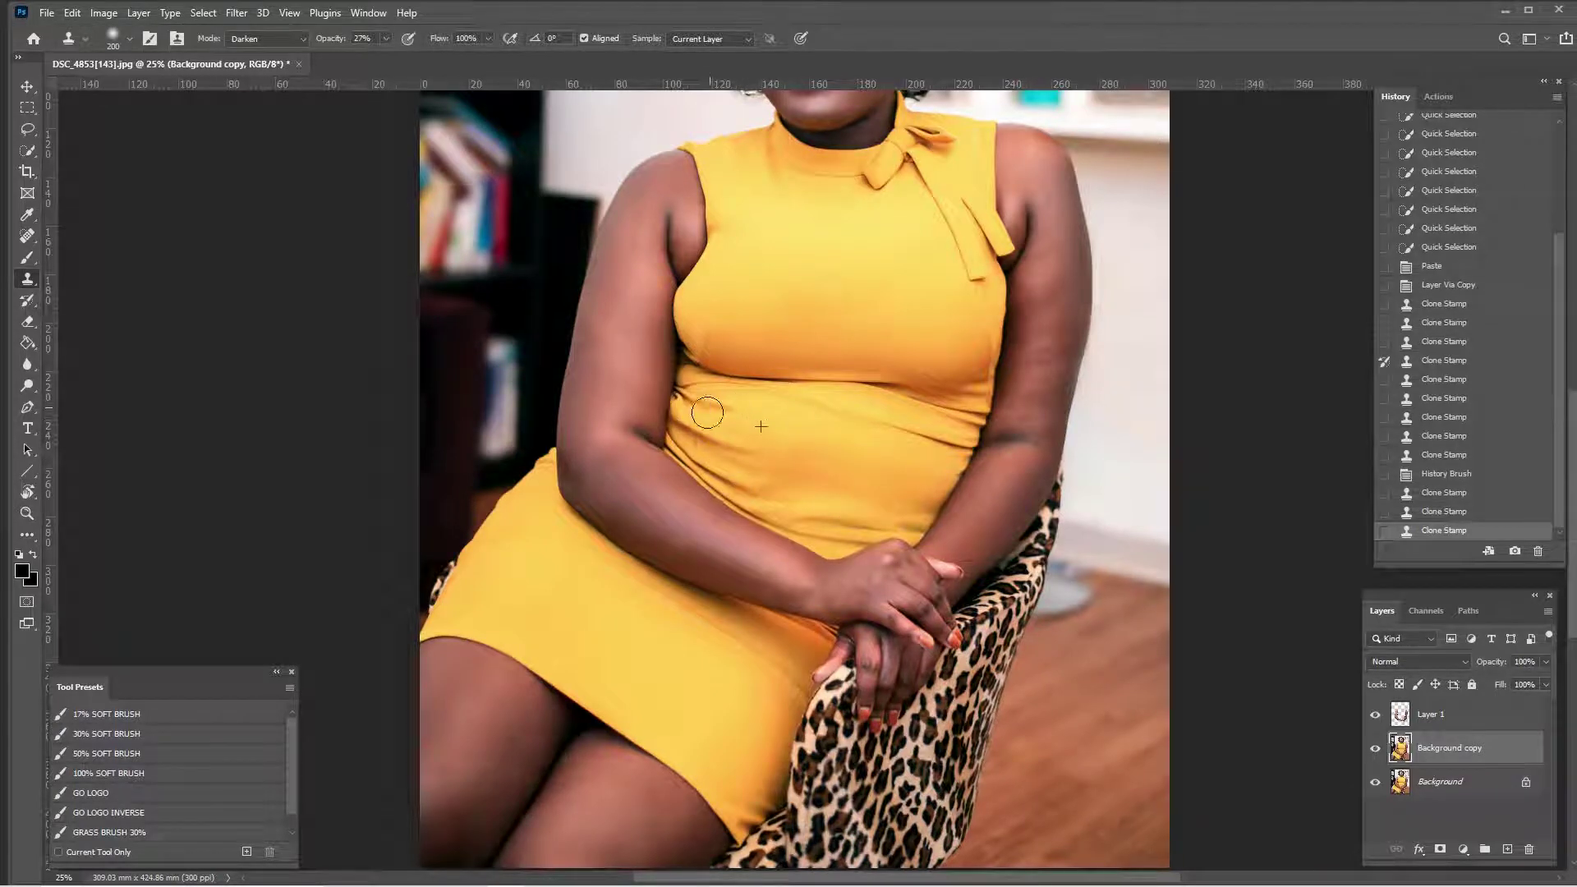
Clone darker fabric over the bright ridges from just under the bust down to the hands
mouse_move(707, 413)
mouse_down()
mouse_move(795, 448)
mouse_move(794, 423)
mouse_up()
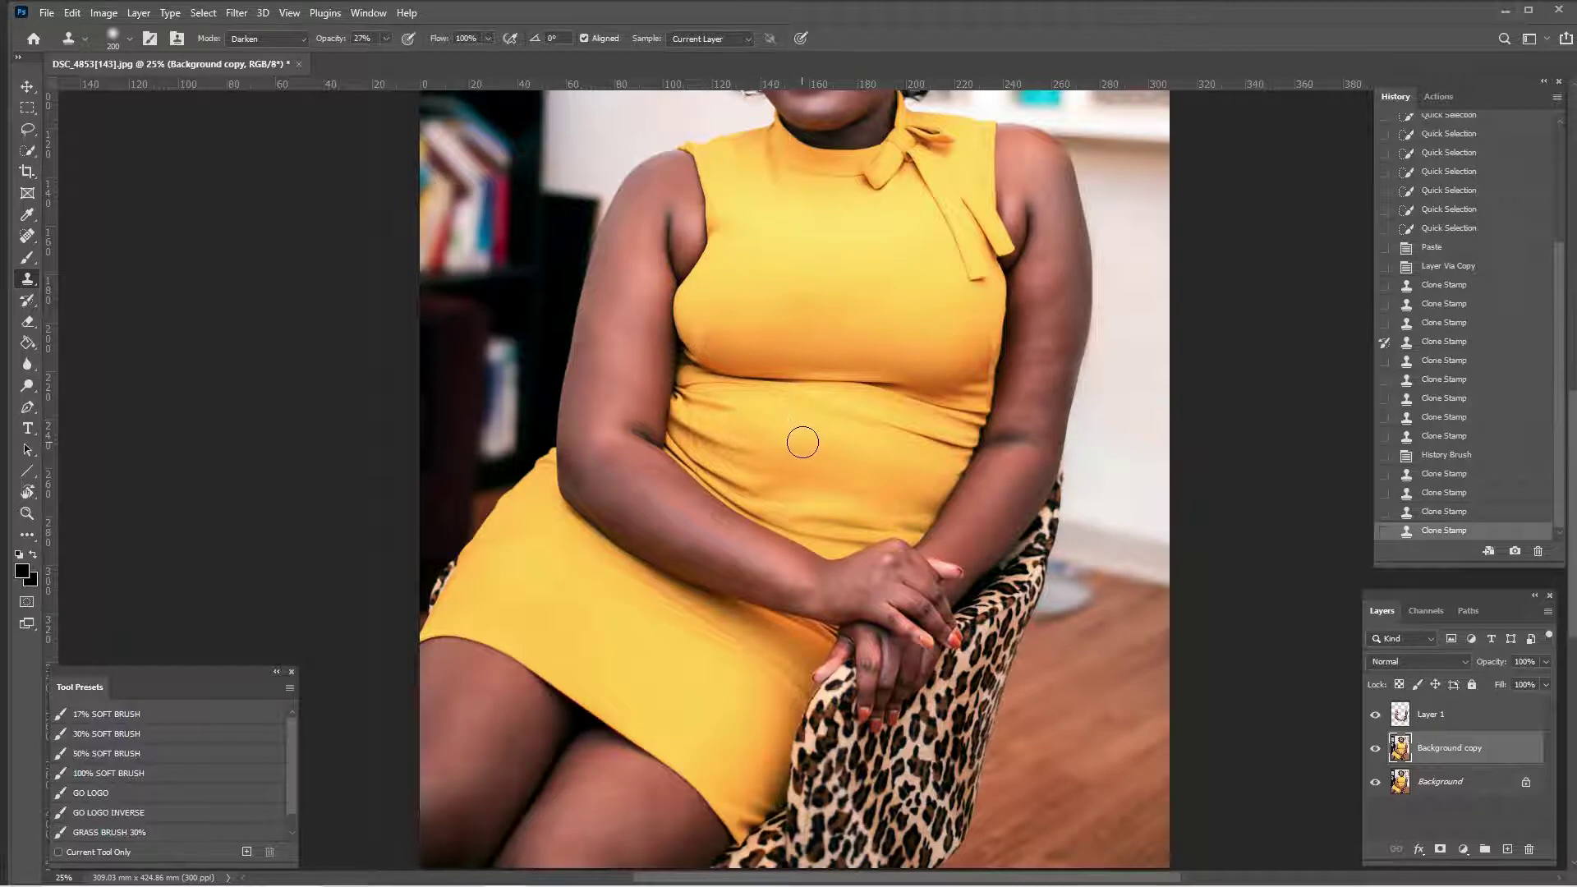
mouse_move(802, 442)
mouse_down()
mouse_move(829, 482)
mouse_move(806, 500)
mouse_move(898, 529)
mouse_move(834, 520)
mouse_move(914, 524)
mouse_move(813, 541)
mouse_up()
alt+click(756, 453)
mouse_move(694, 433)
mouse_down()
mouse_move(746, 470)
mouse_move(845, 485)
mouse_up()
alt+click(796, 414)
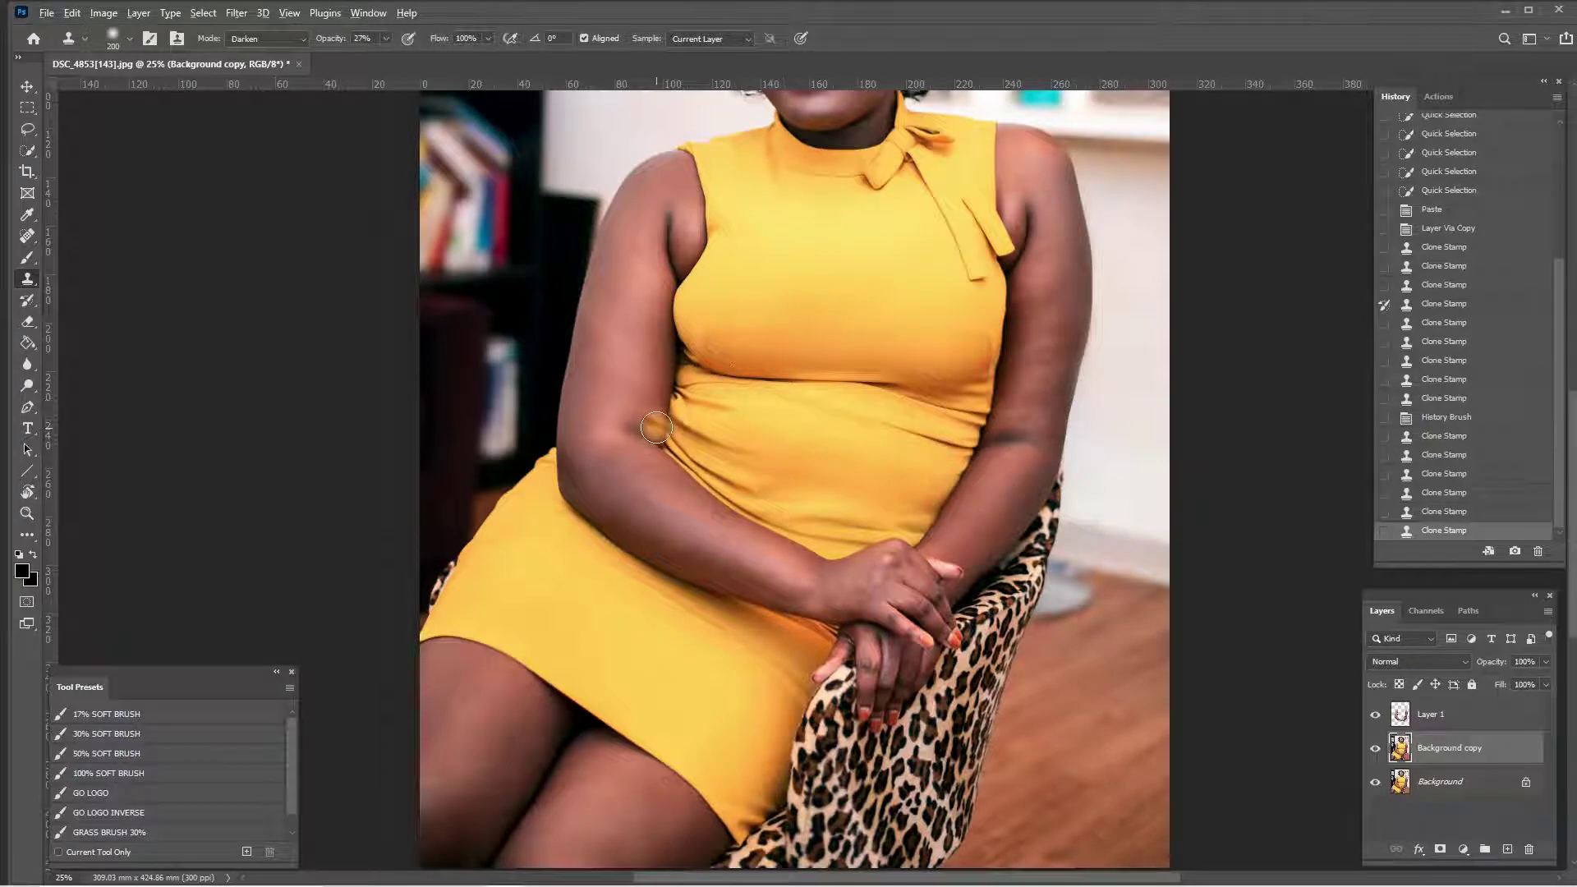
Switch the Clone Stamp to Lighten mode at 31% opacity, soften the dark folds above the hands and across the stomach, and undo the last stroke
click(291, 41)
click(288, 157)
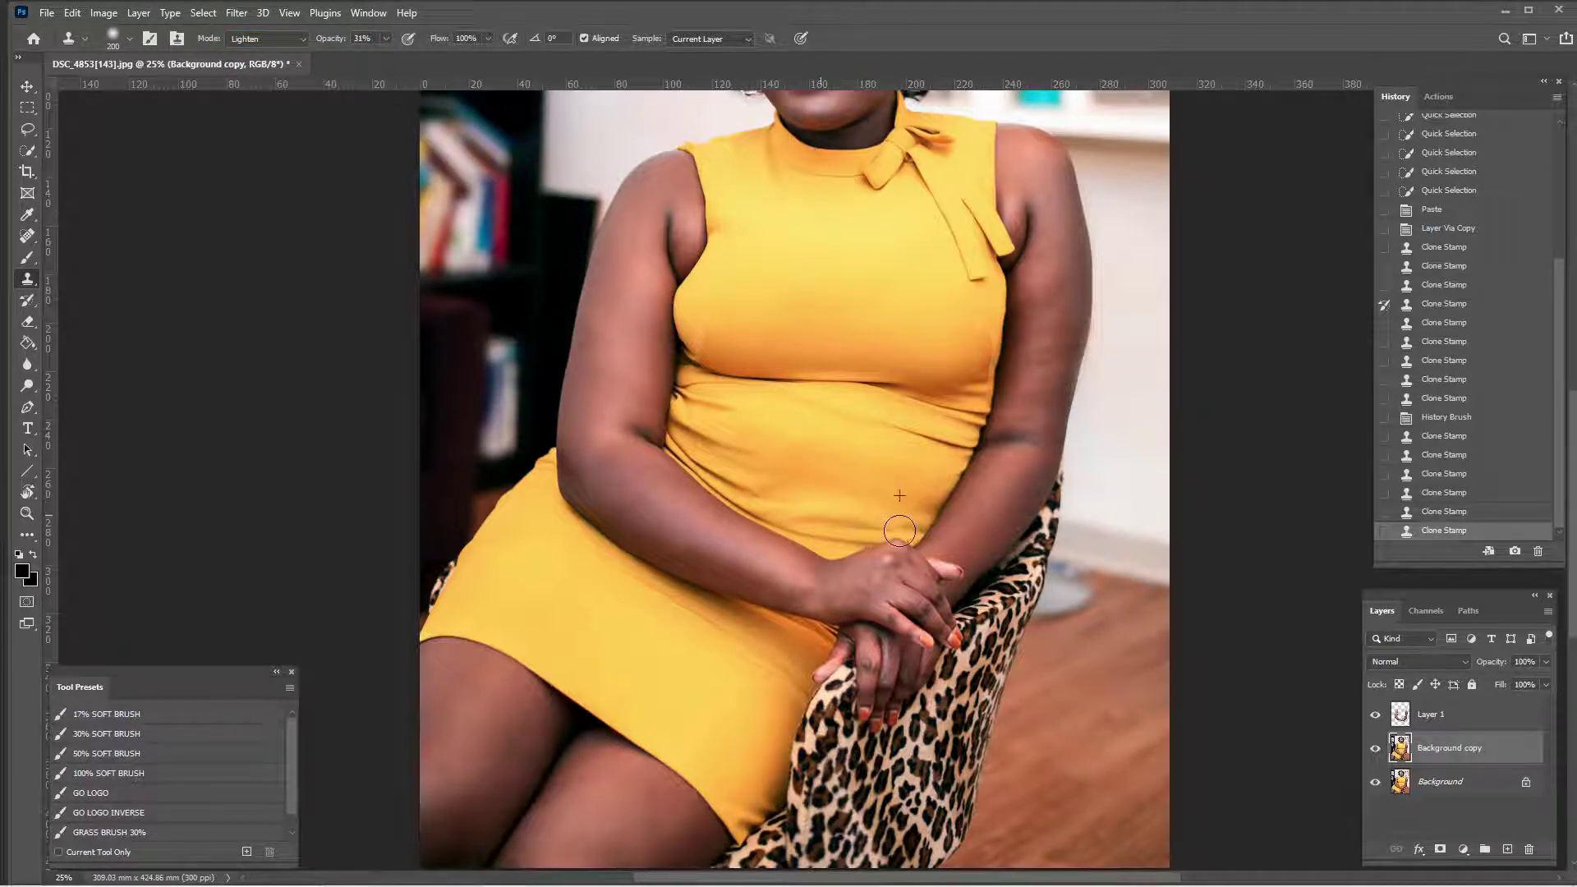
mouse_move(840, 534)
mouse_down()
mouse_move(884, 535)
mouse_move(796, 517)
mouse_move(896, 529)
mouse_up()
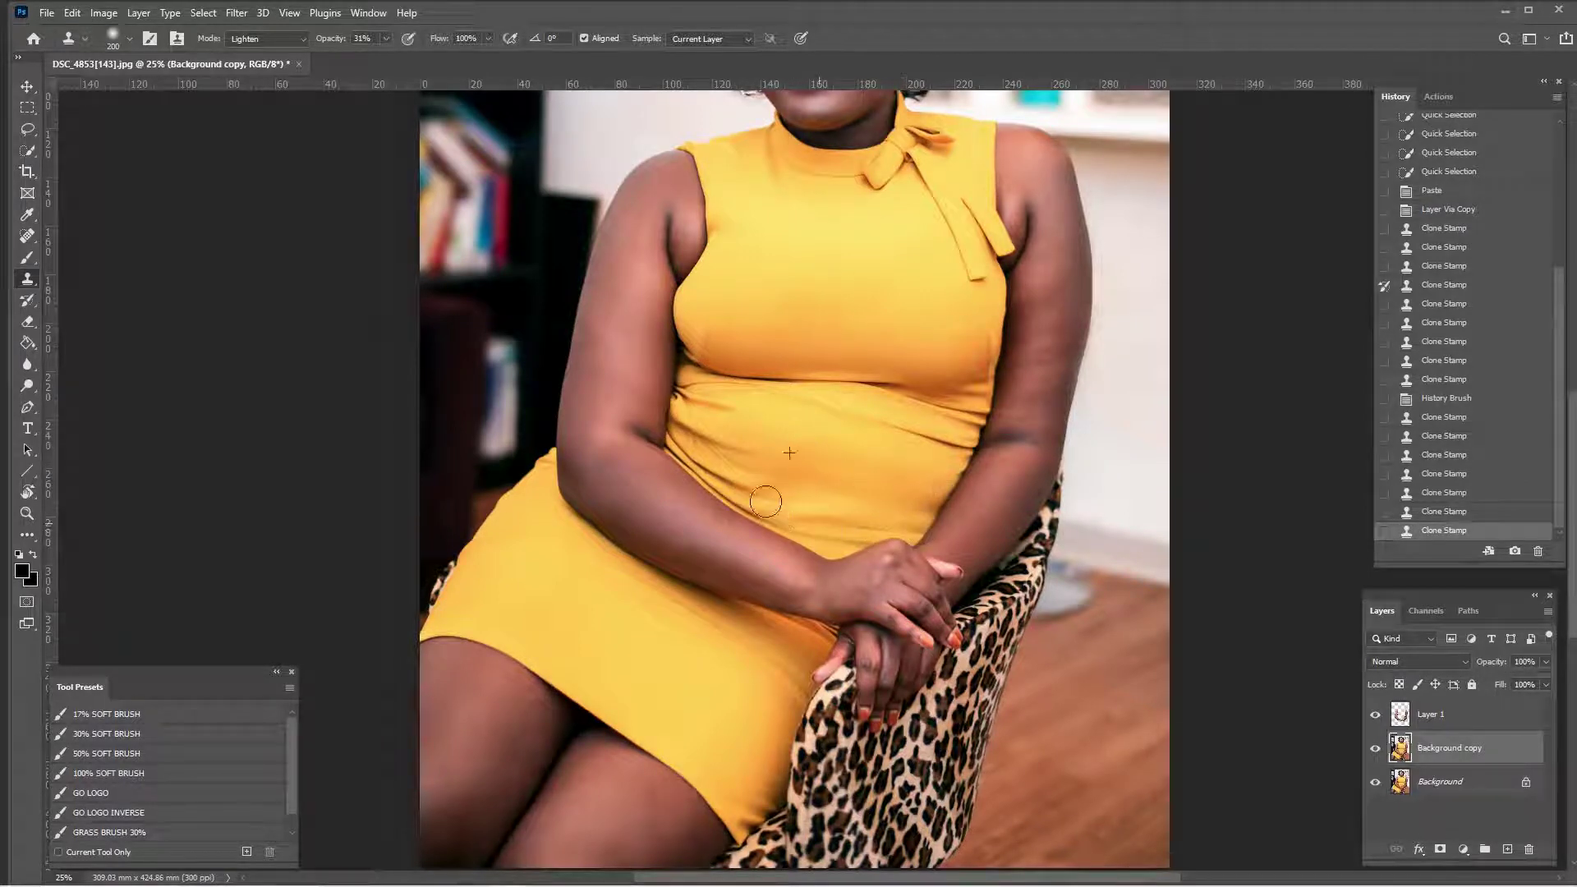
mouse_move(765, 501)
mouse_down()
mouse_move(856, 552)
mouse_move(811, 532)
mouse_move(851, 538)
mouse_up()
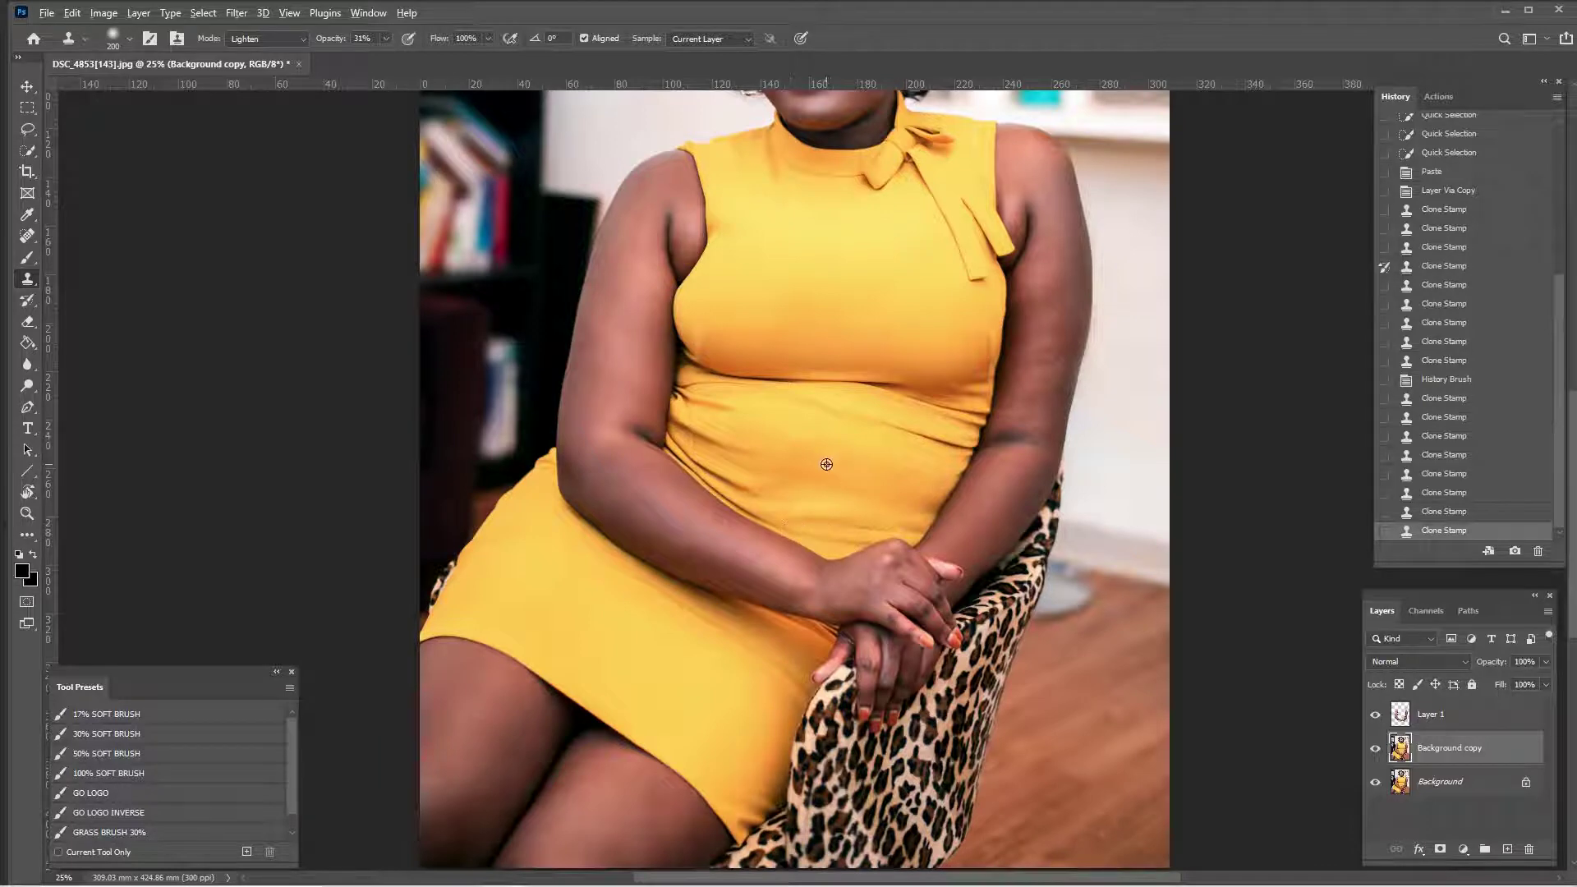
mouse_move(728, 414)
mouse_down()
mouse_move(698, 406)
mouse_move(737, 443)
mouse_move(807, 452)
mouse_move(717, 471)
mouse_move(761, 505)
mouse_move(718, 481)
mouse_move(796, 523)
mouse_move(723, 485)
mouse_move(766, 515)
mouse_move(846, 519)
mouse_up()
alt+click(761, 417)
key(ctrl+z)
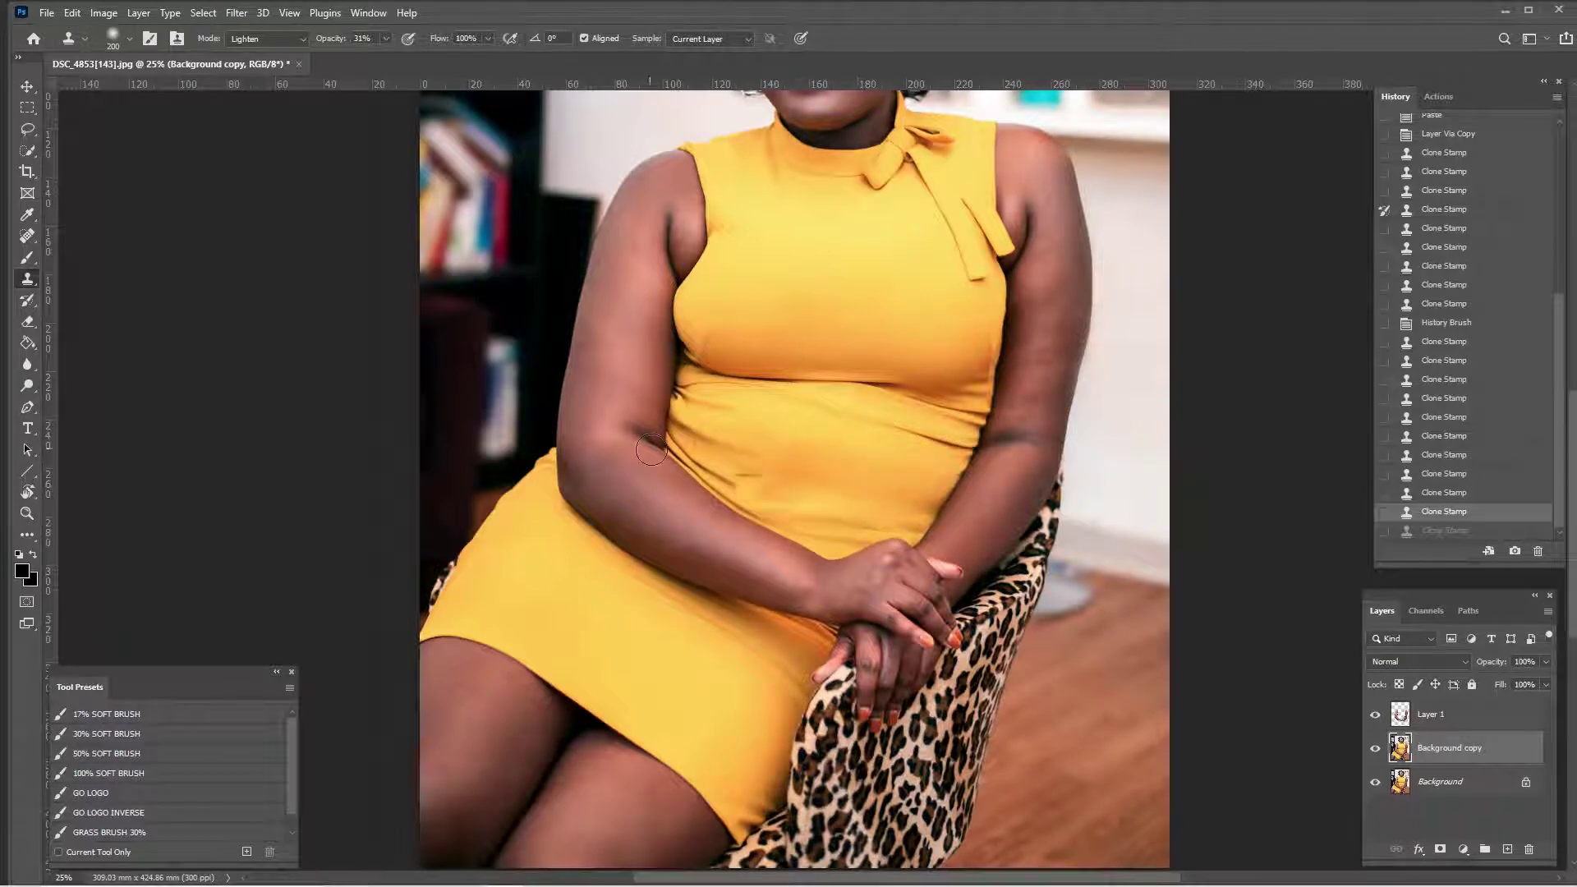
Lighten the creases running beside the forearm and up across the dress's waist with short Clone Stamp strokes
drag(718, 499, 796, 525)
click(741, 498)
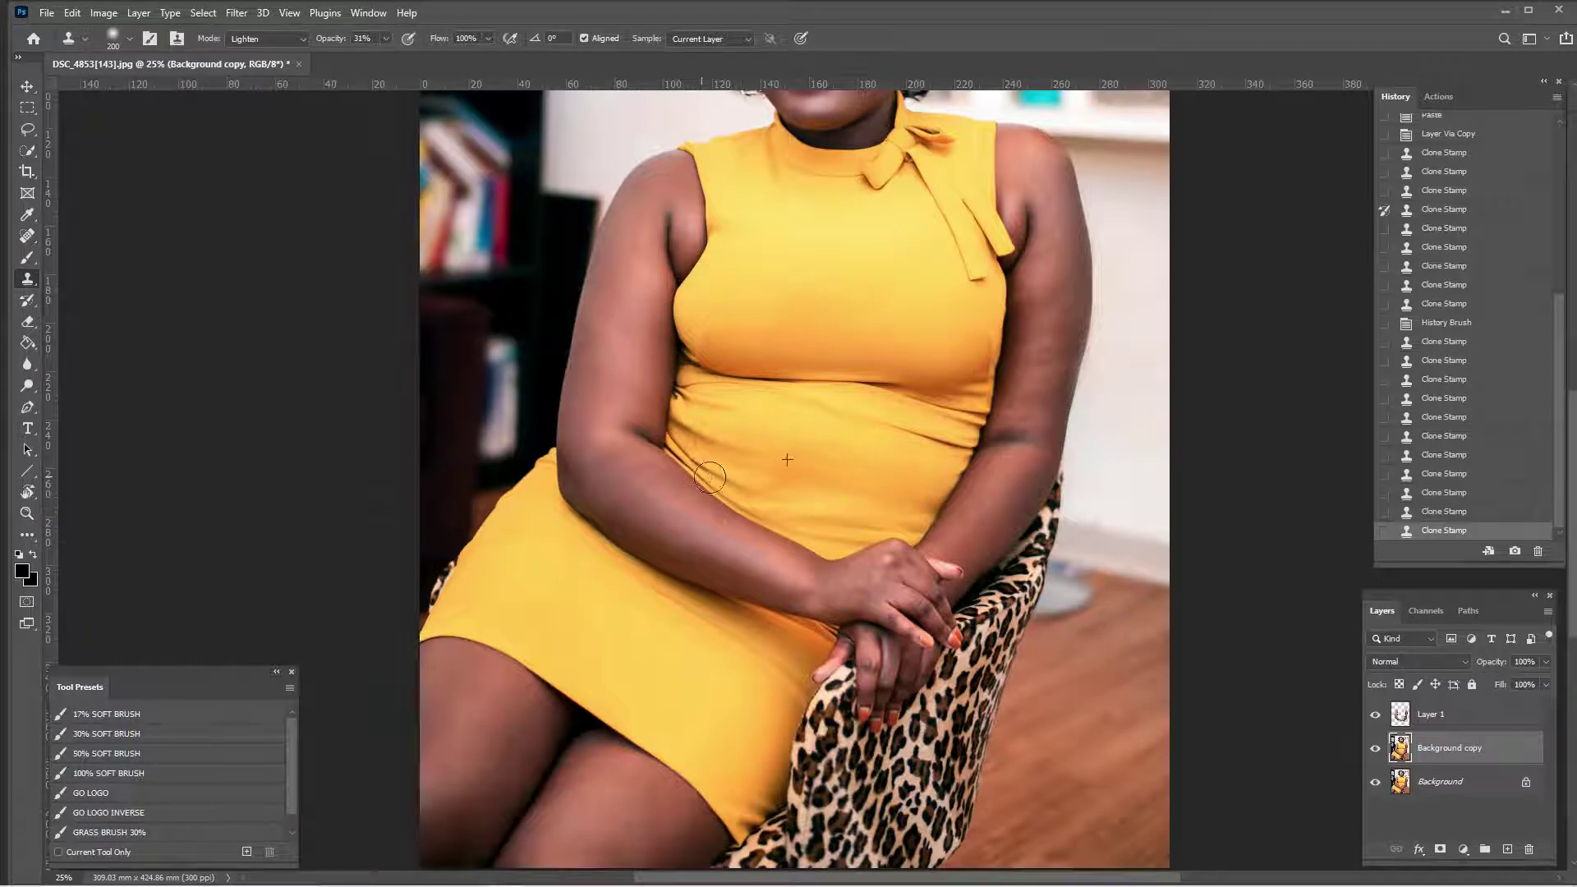
alt+click(767, 452)
drag(719, 451, 819, 471)
alt+click(782, 420)
mouse_move(746, 414)
mouse_down()
mouse_move(708, 402)
mouse_move(796, 437)
mouse_up()
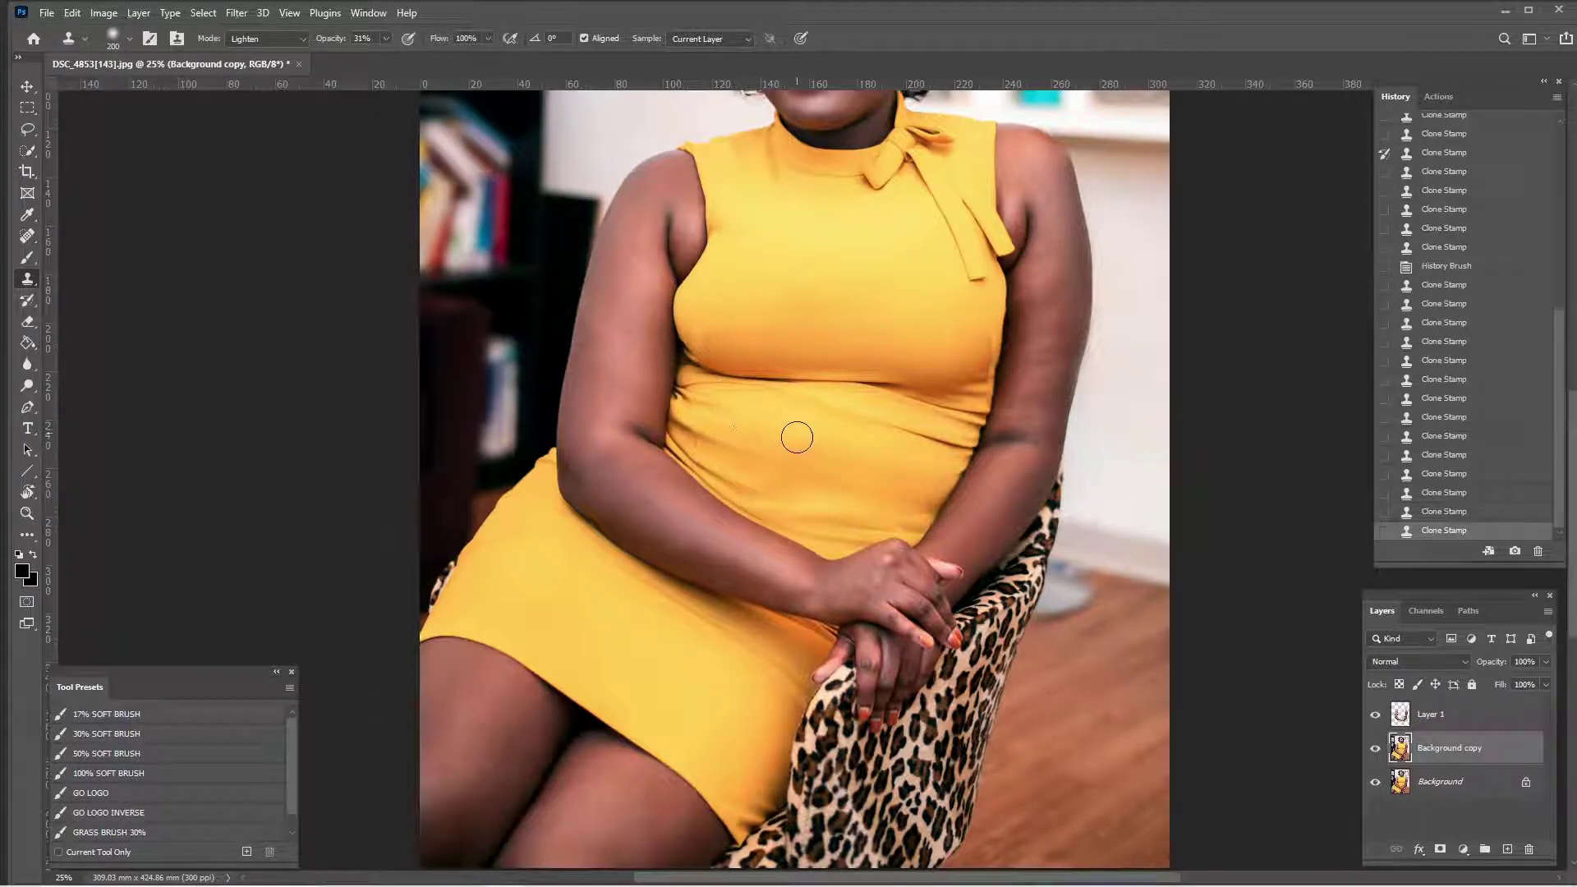
Clone lighter fabric over the diagonal creases running from the waist seam near the elbow towards the centre of the stomach
key(ctrl+plus)
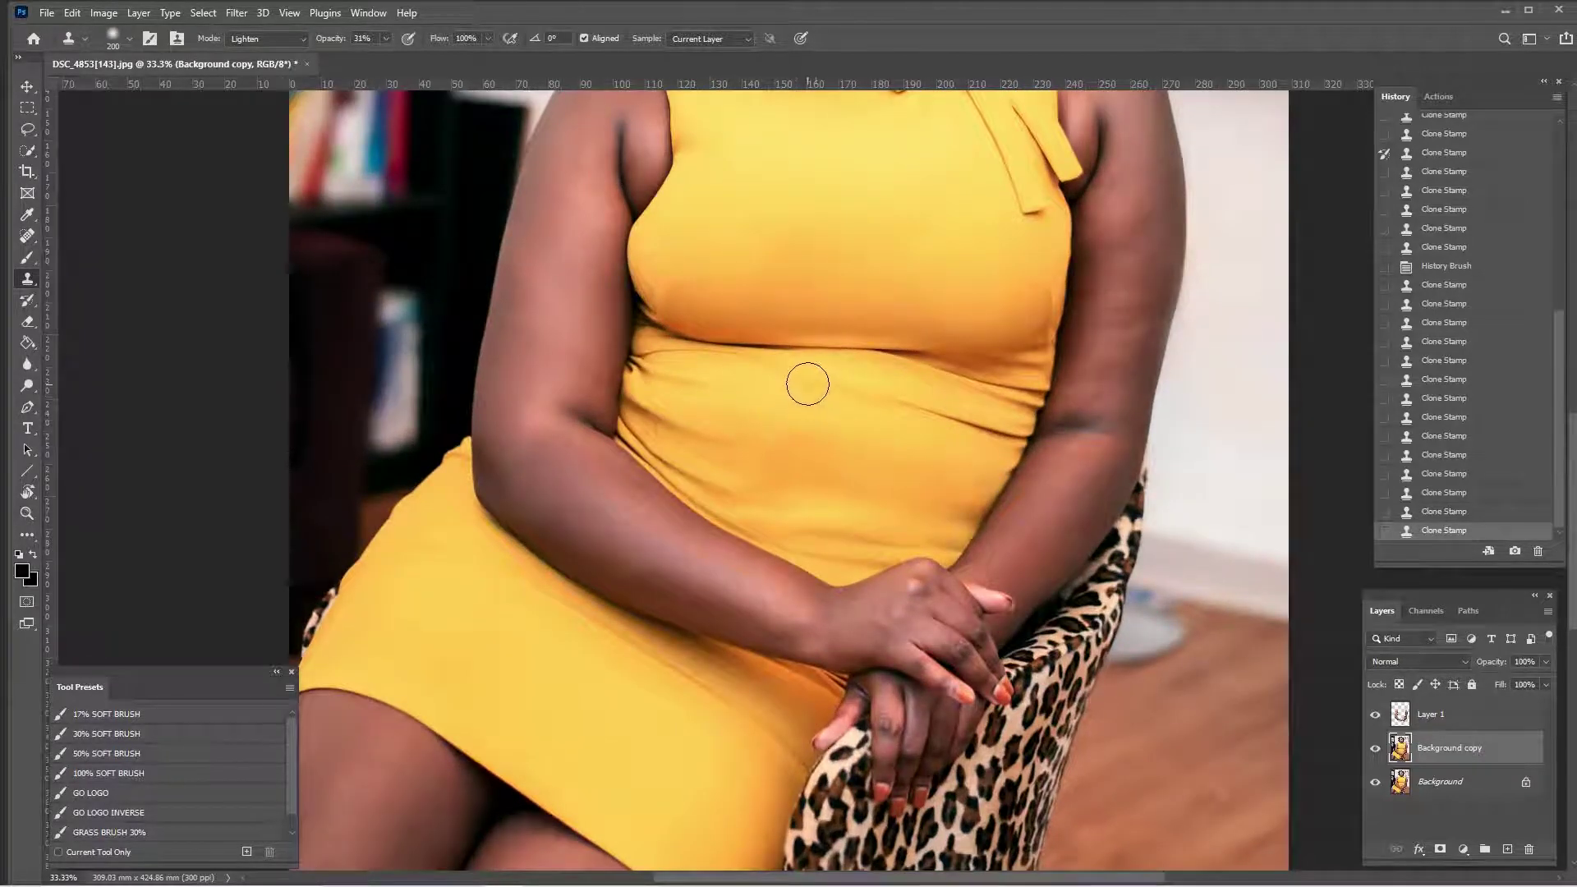
mouse_move(679, 378)
mouse_down()
mouse_move(715, 388)
mouse_move(684, 405)
mouse_move(720, 440)
mouse_move(812, 463)
mouse_move(679, 457)
mouse_move(779, 510)
mouse_move(750, 499)
mouse_move(846, 525)
mouse_move(875, 485)
mouse_up()
alt+click(736, 398)
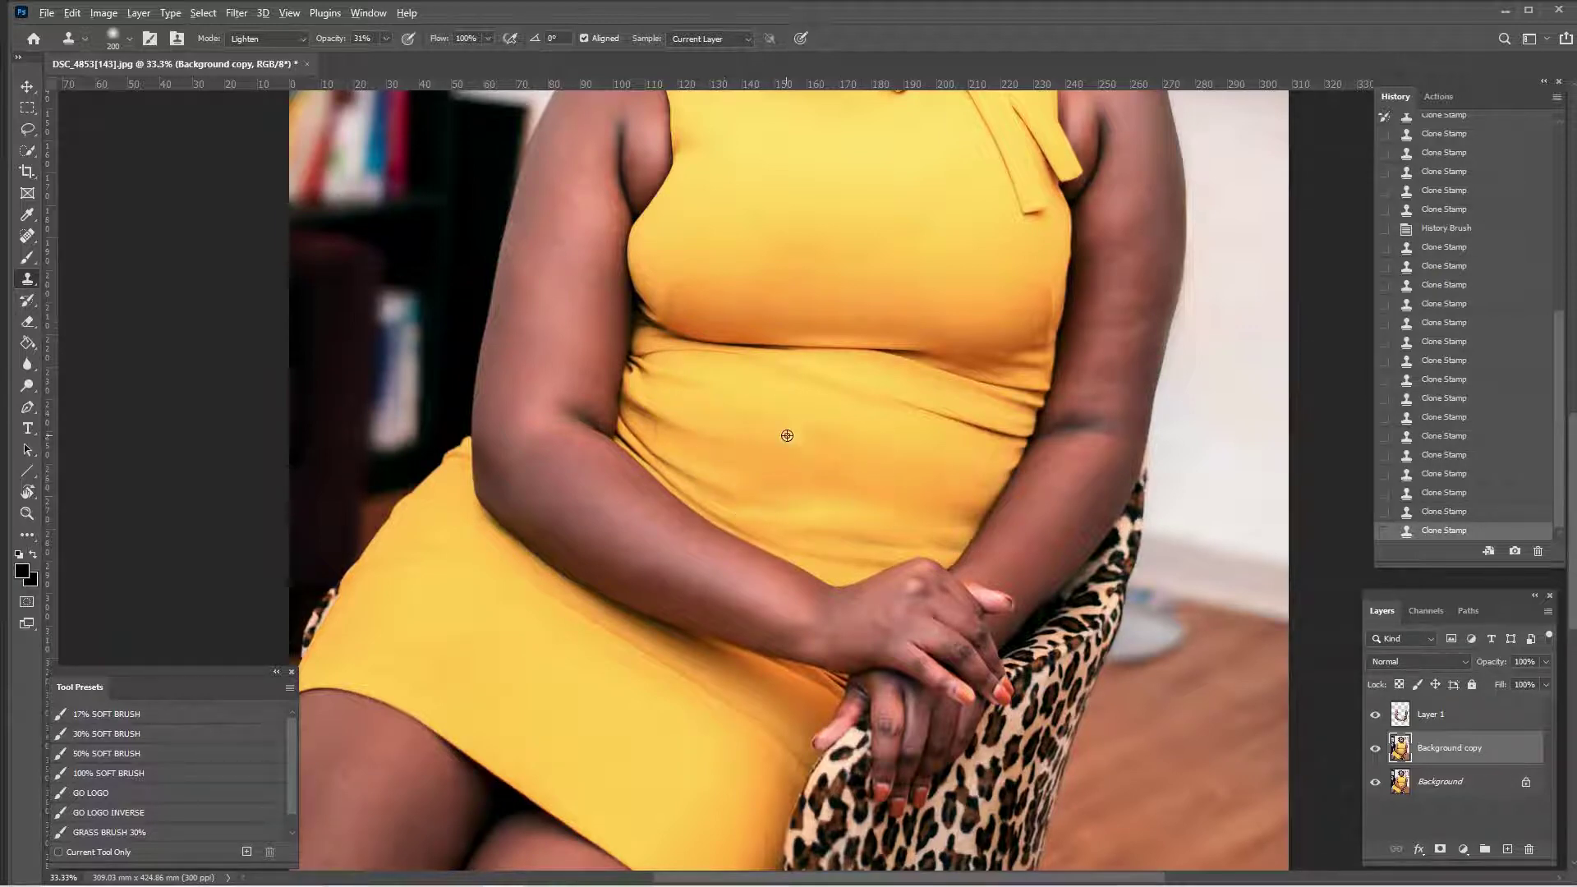
alt+click(751, 415)
mouse_move(693, 424)
mouse_down()
mouse_move(727, 453)
mouse_move(693, 470)
mouse_move(744, 518)
mouse_move(655, 451)
mouse_move(791, 481)
mouse_up()
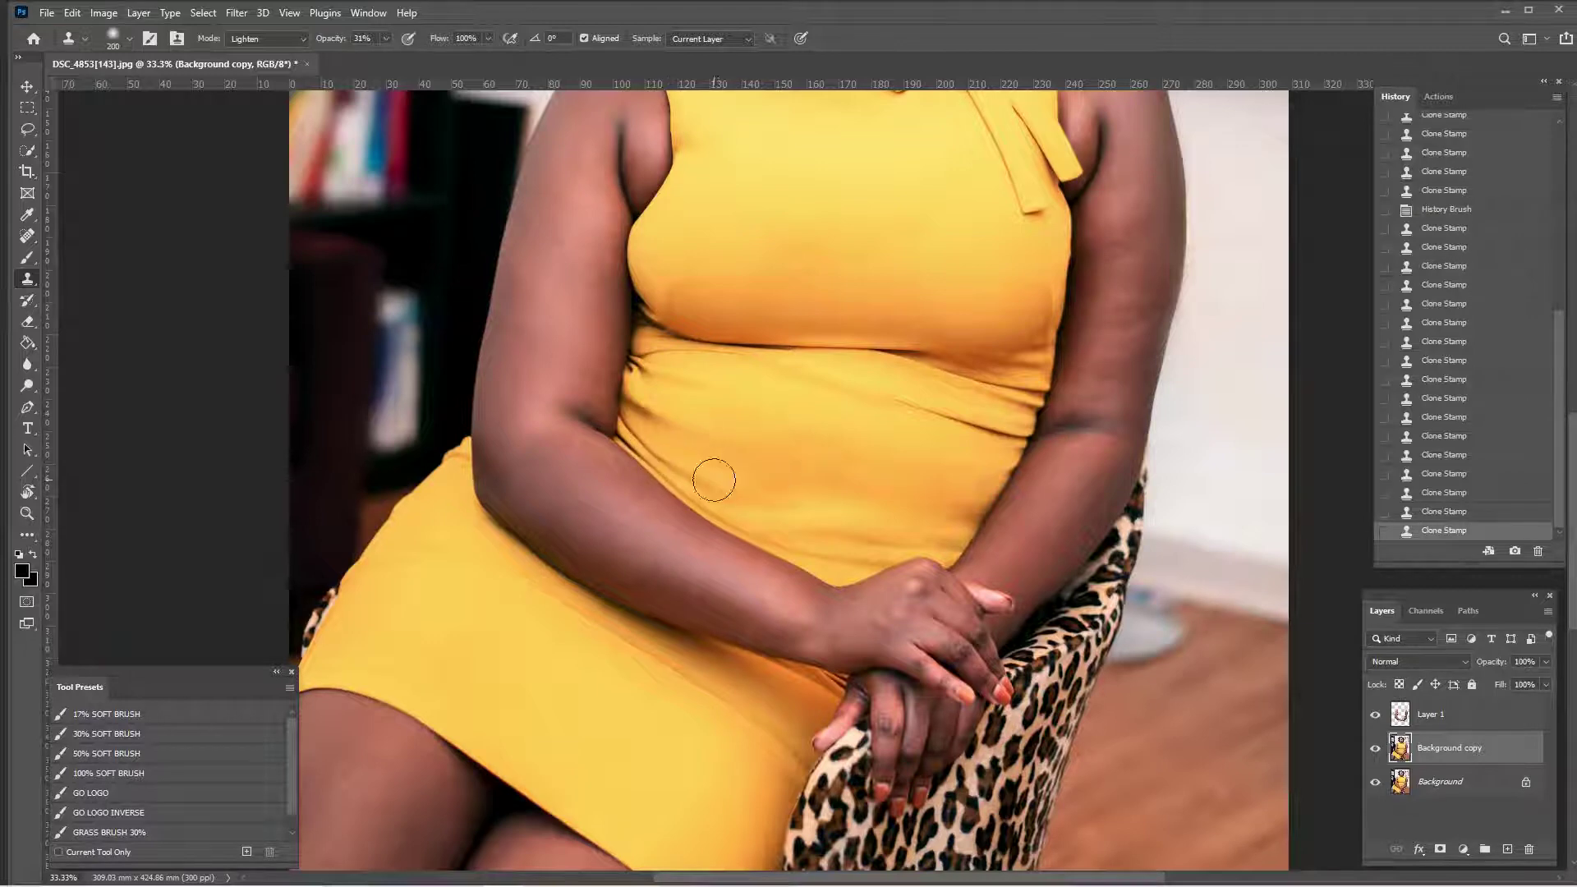
mouse_move(658, 451)
mouse_down()
mouse_move(715, 505)
mouse_move(870, 550)
mouse_move(823, 535)
mouse_move(955, 544)
mouse_move(790, 538)
mouse_up()
alt+click(775, 451)
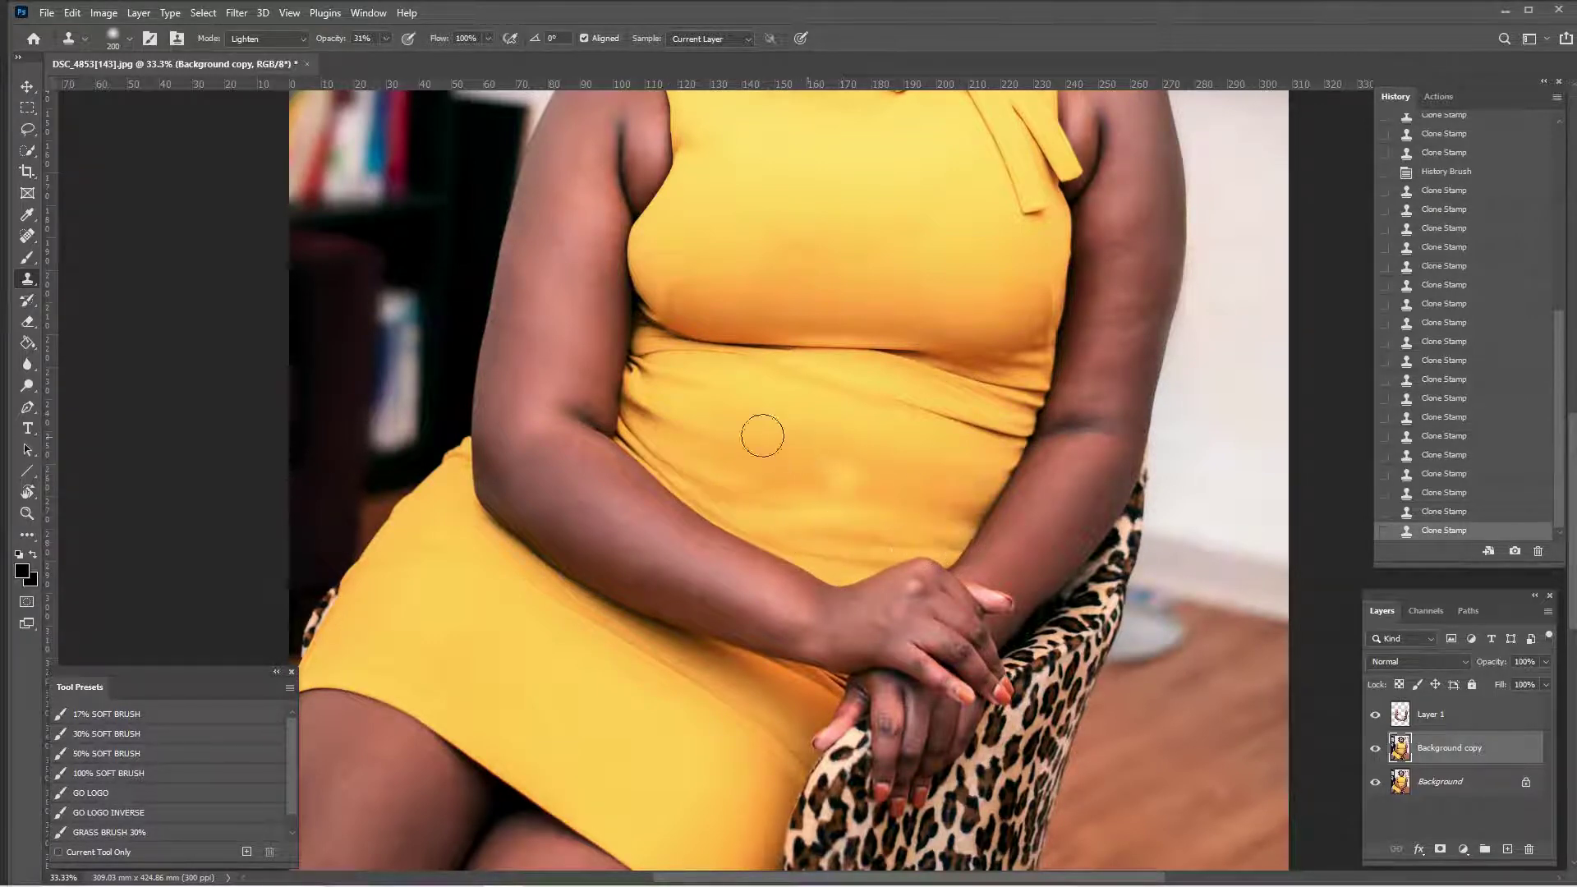
Lighten the remaining shadows across the lower stomach, at the waist edge by the inner elbow, and just above the hands
mouse_move(928, 510)
mouse_down()
mouse_move(889, 507)
mouse_move(873, 551)
mouse_move(791, 540)
mouse_move(692, 490)
mouse_move(747, 515)
mouse_up()
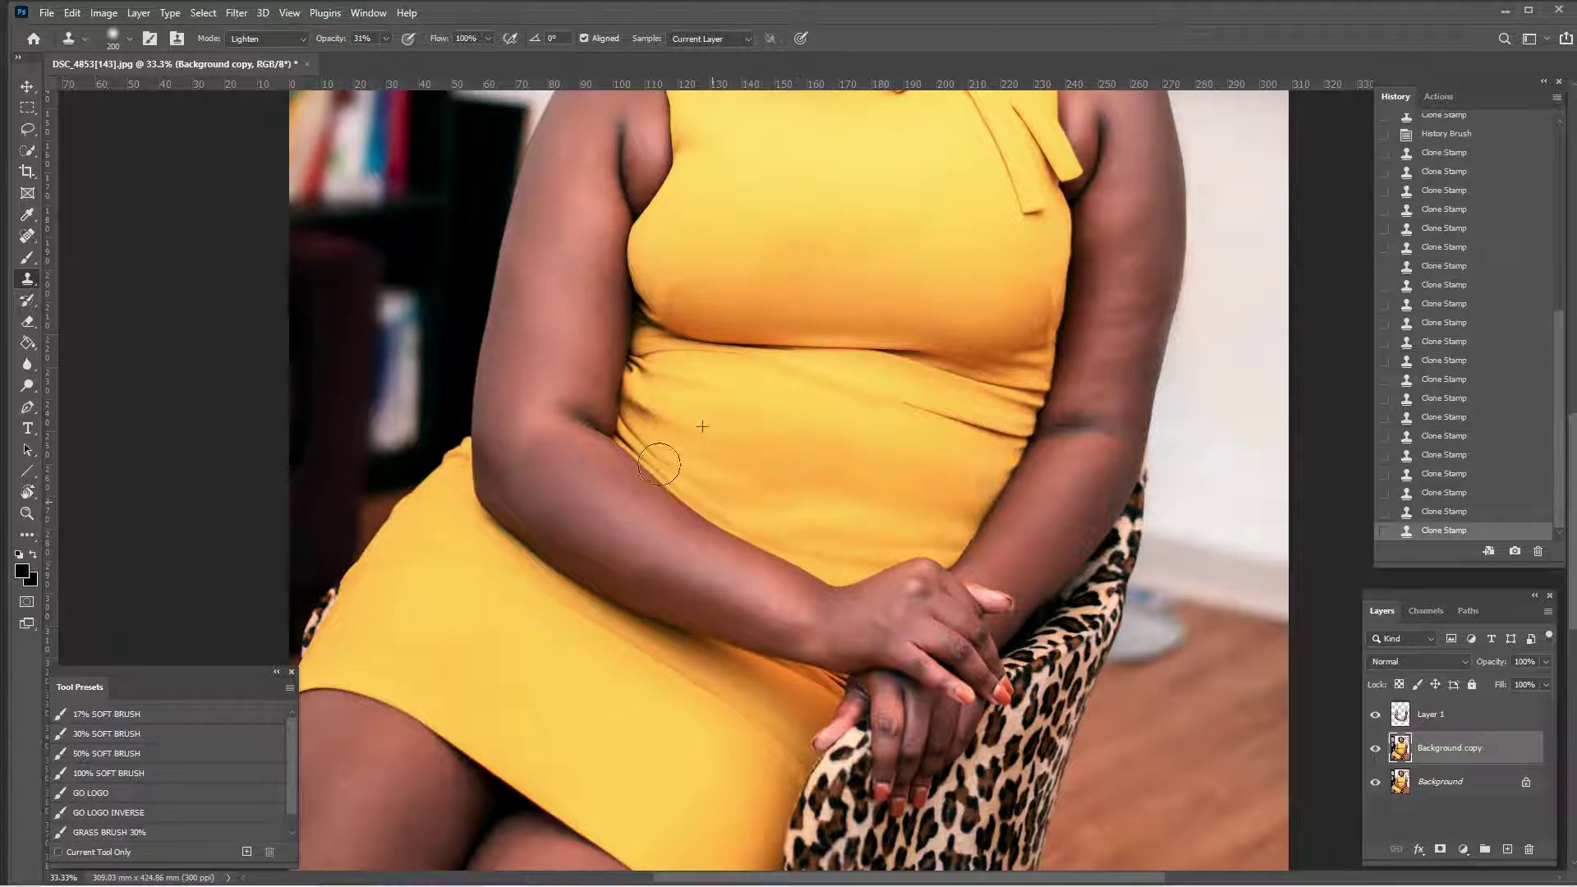
click(786, 490)
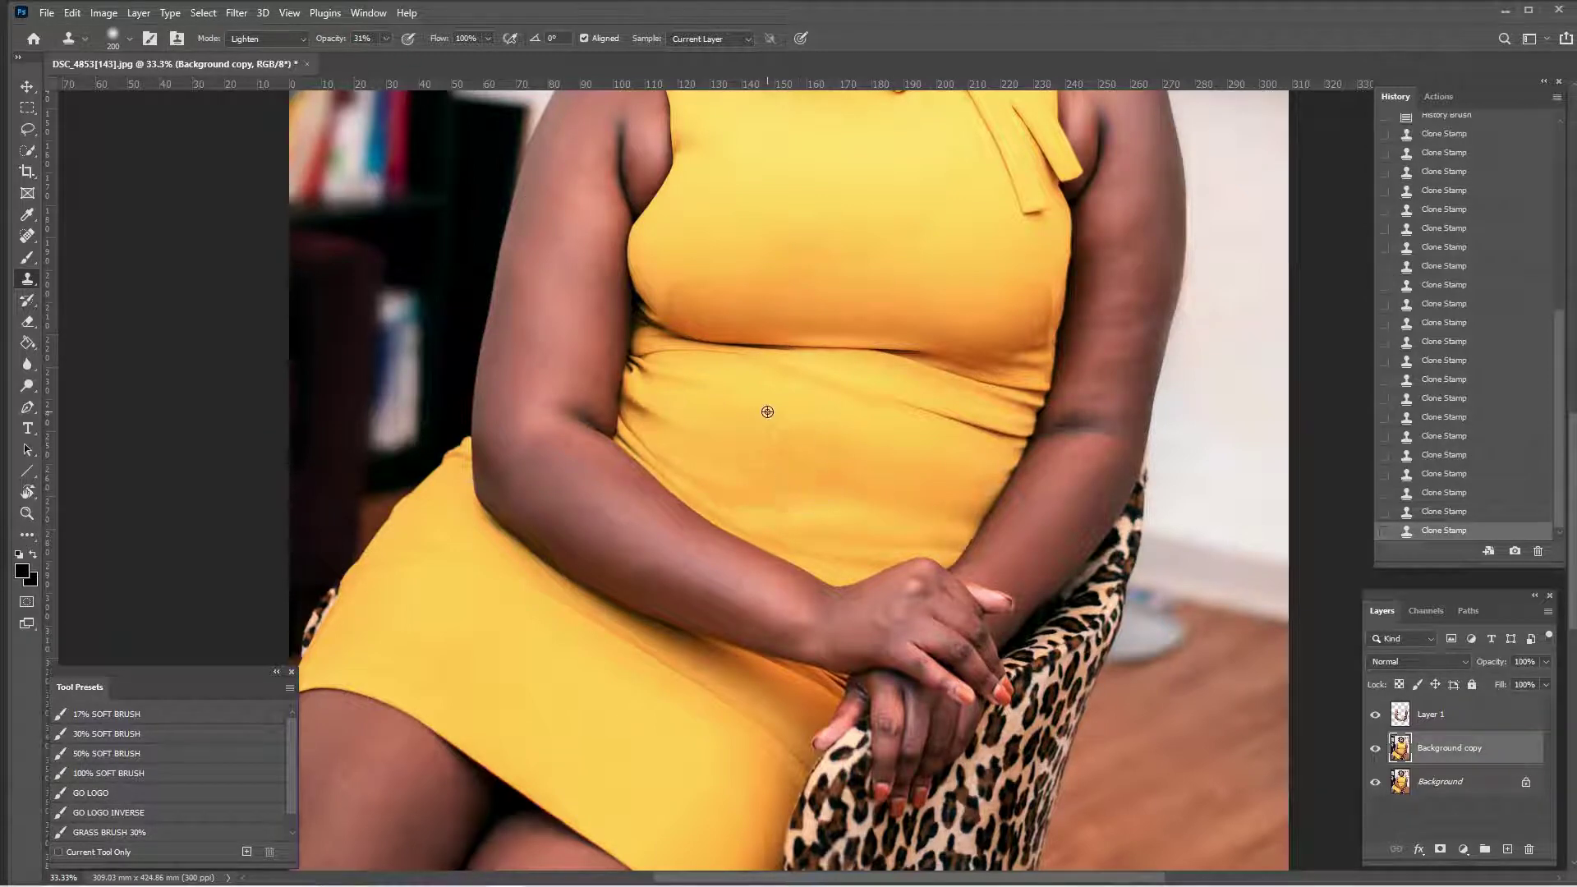
click(648, 391)
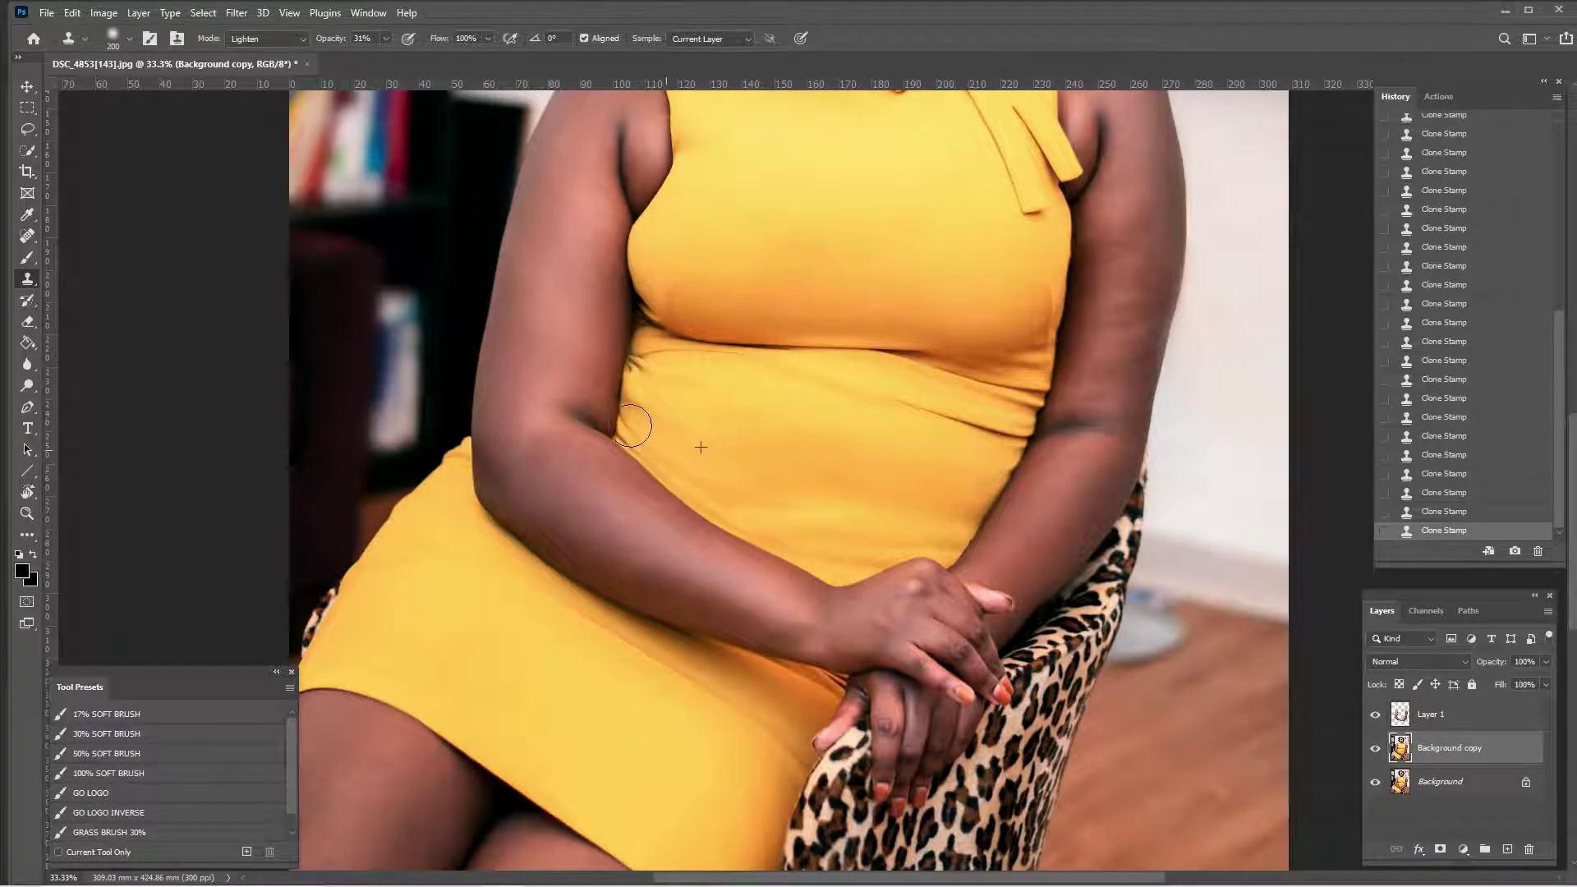
alt+click(753, 451)
mouse_move(812, 542)
mouse_down()
mouse_move(935, 550)
mouse_move(873, 542)
mouse_up()
Switch the Clone Stamp to Darken mode, tone down the bright patches across the lower stomach, and compare the result with the previous history state
scroll(859, 534, down, 3)
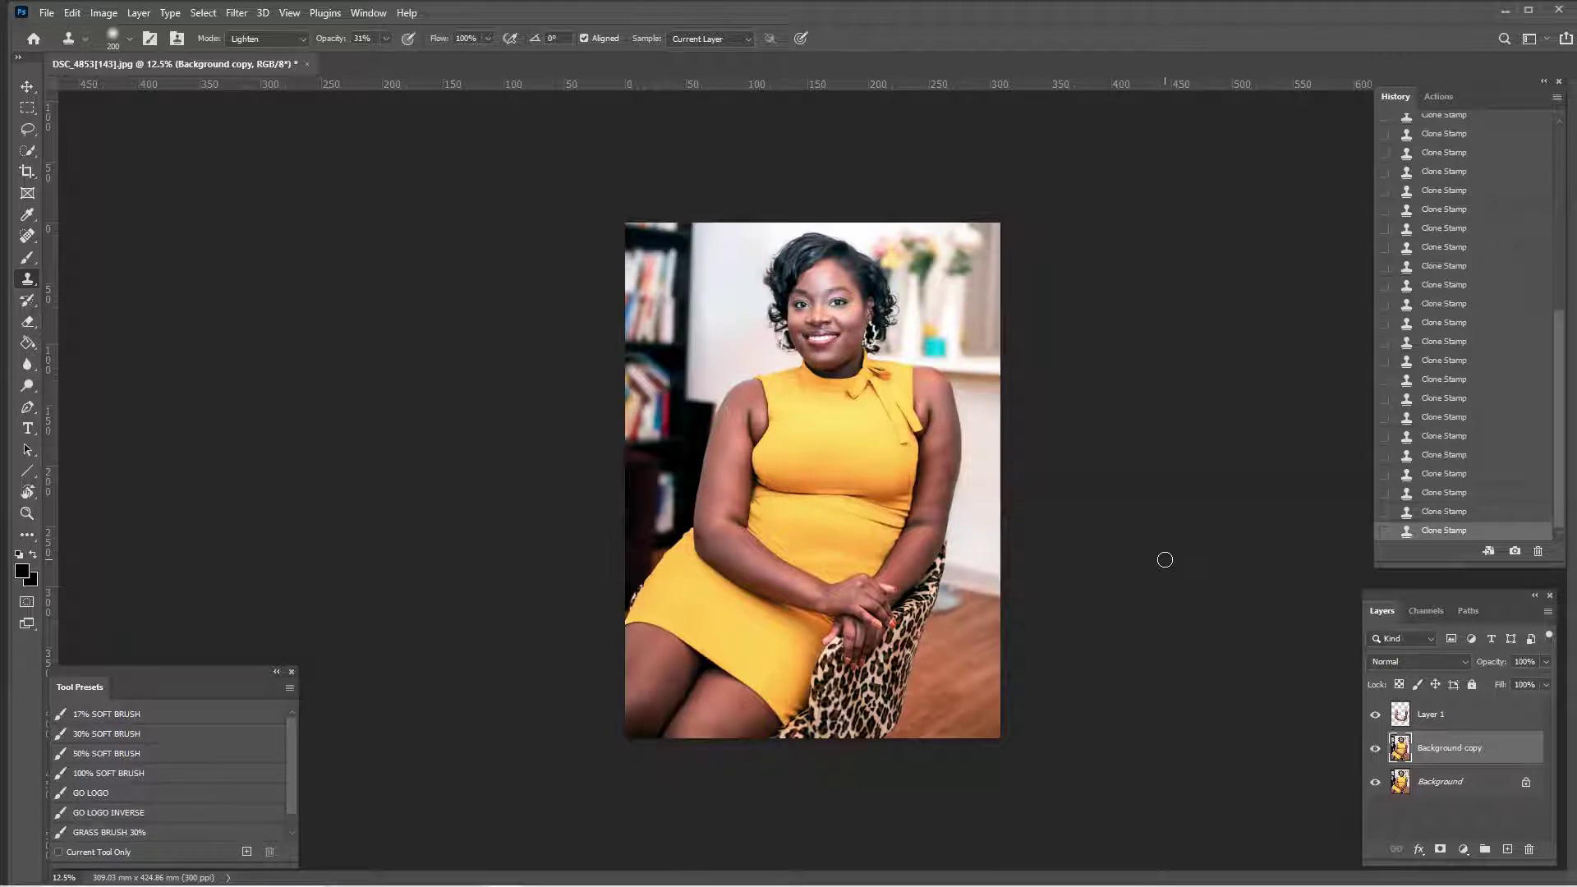
scroll(1184, 541, up, 1)
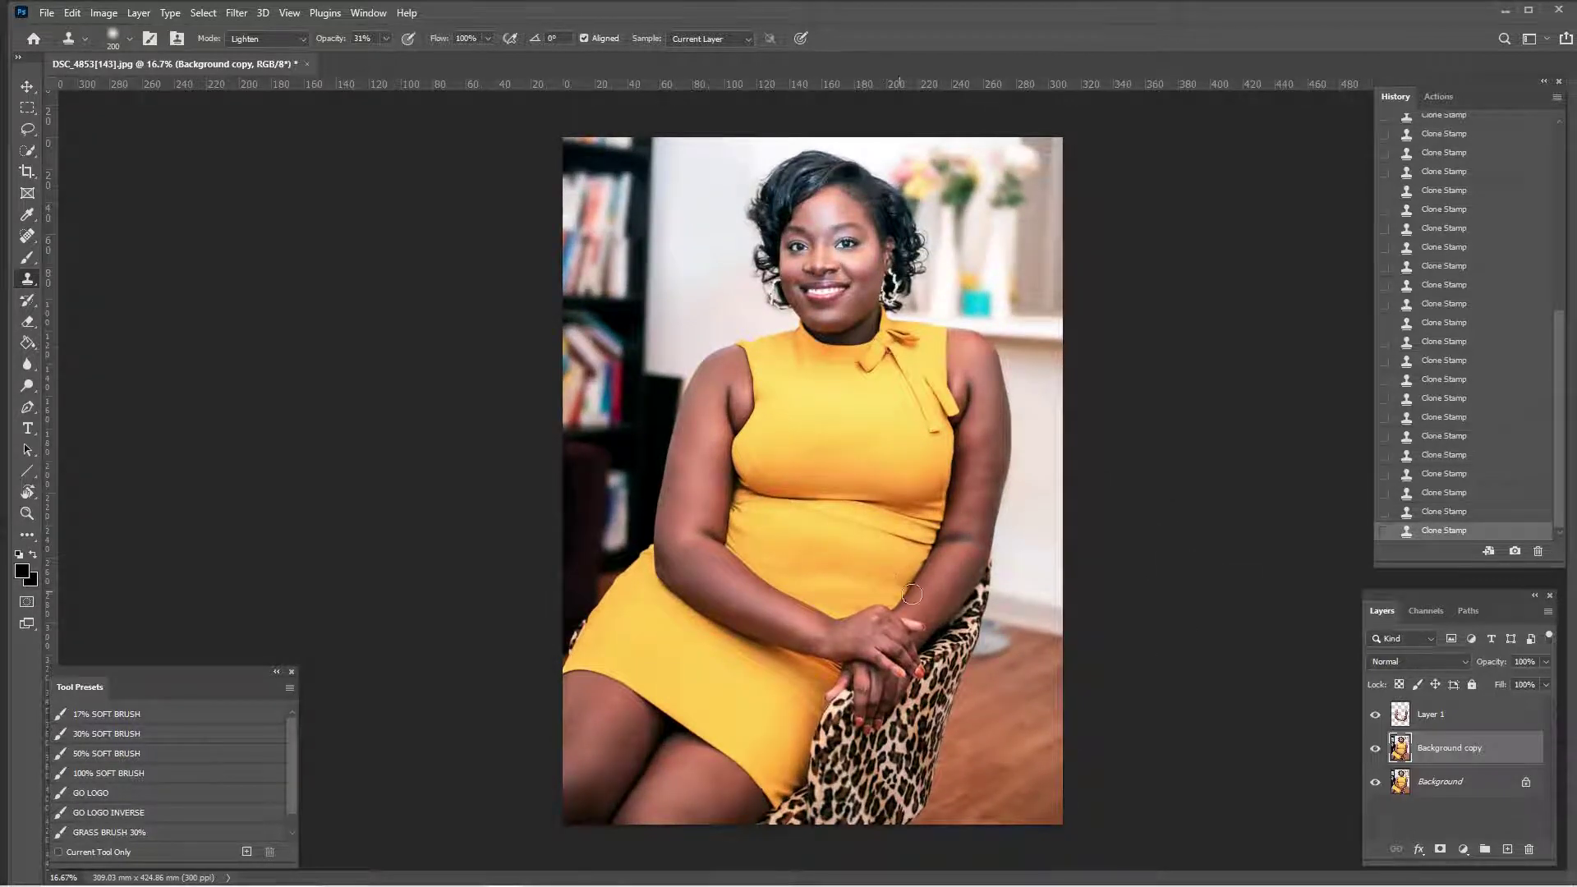
scroll(957, 575, up, 1)
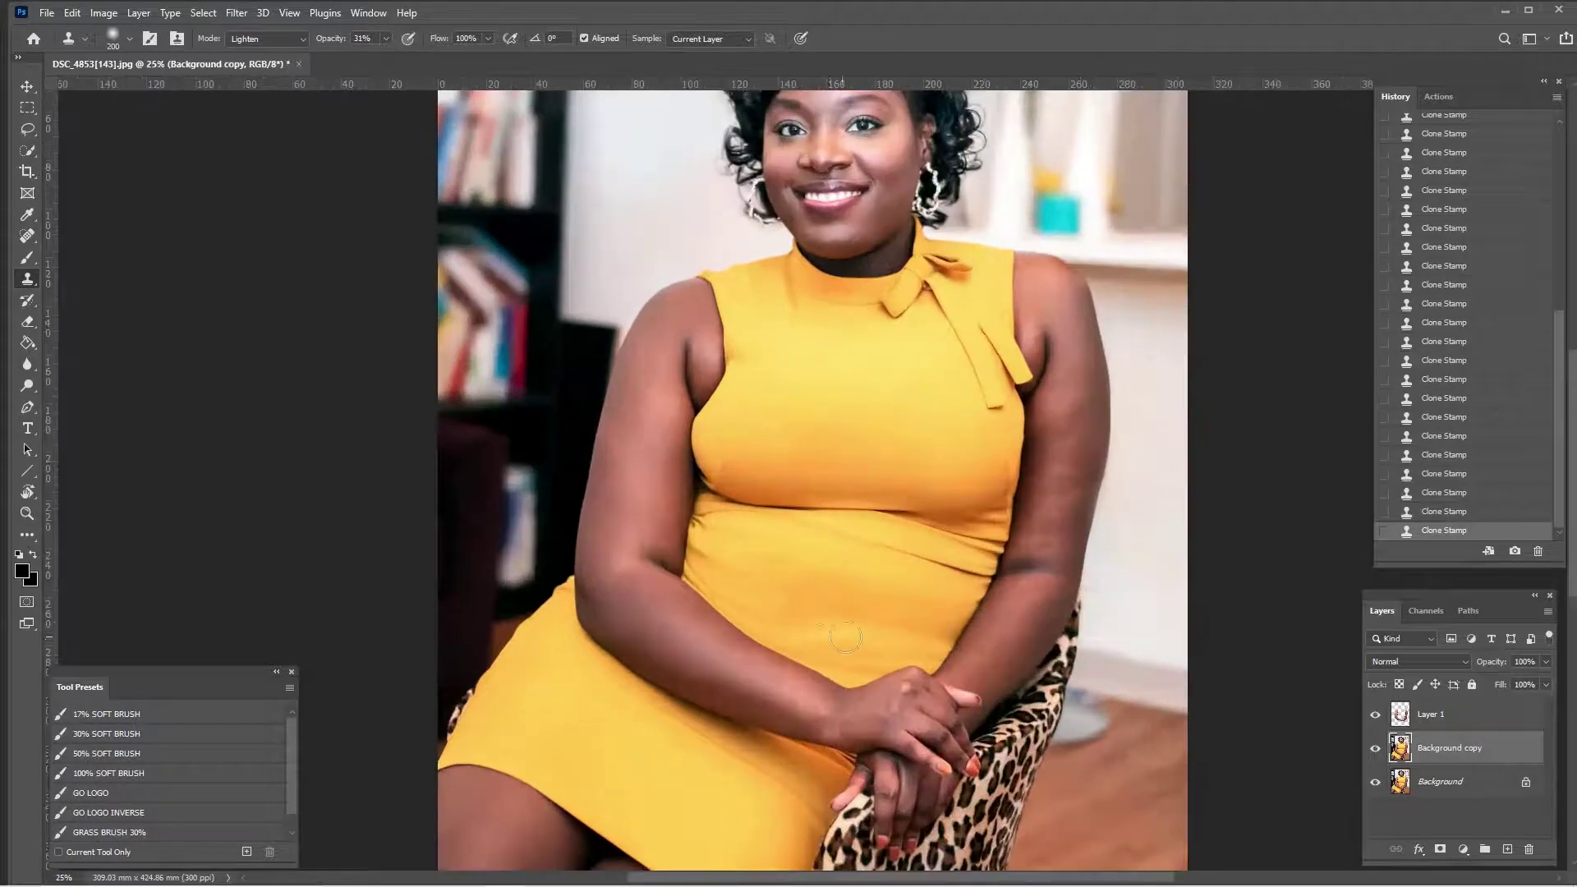
click(267, 39)
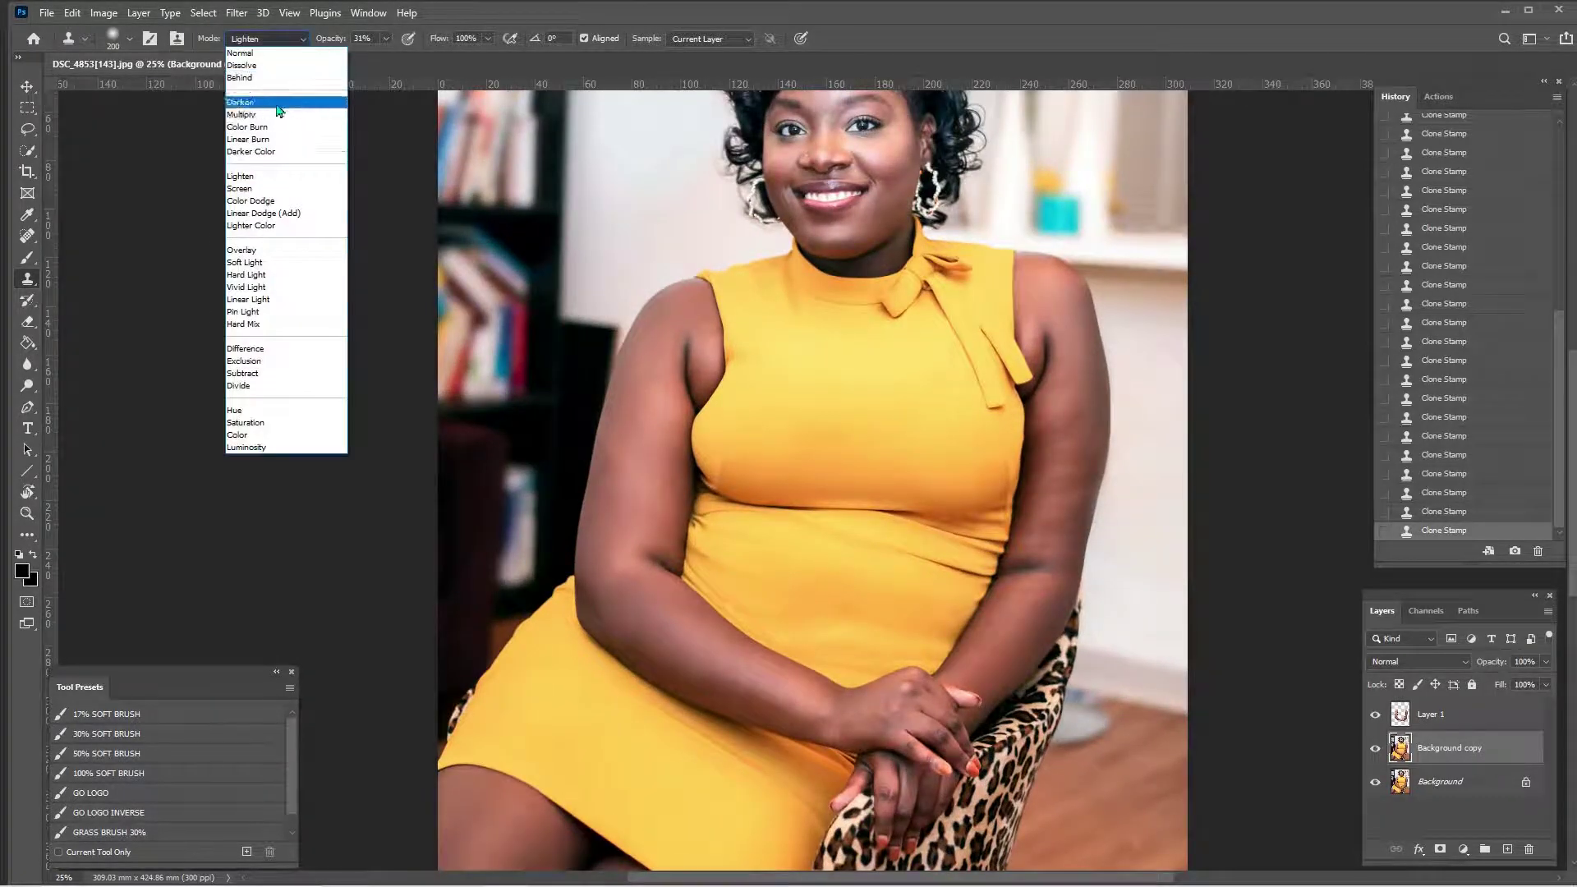
click(263, 100)
scroll(832, 497, up, 1)
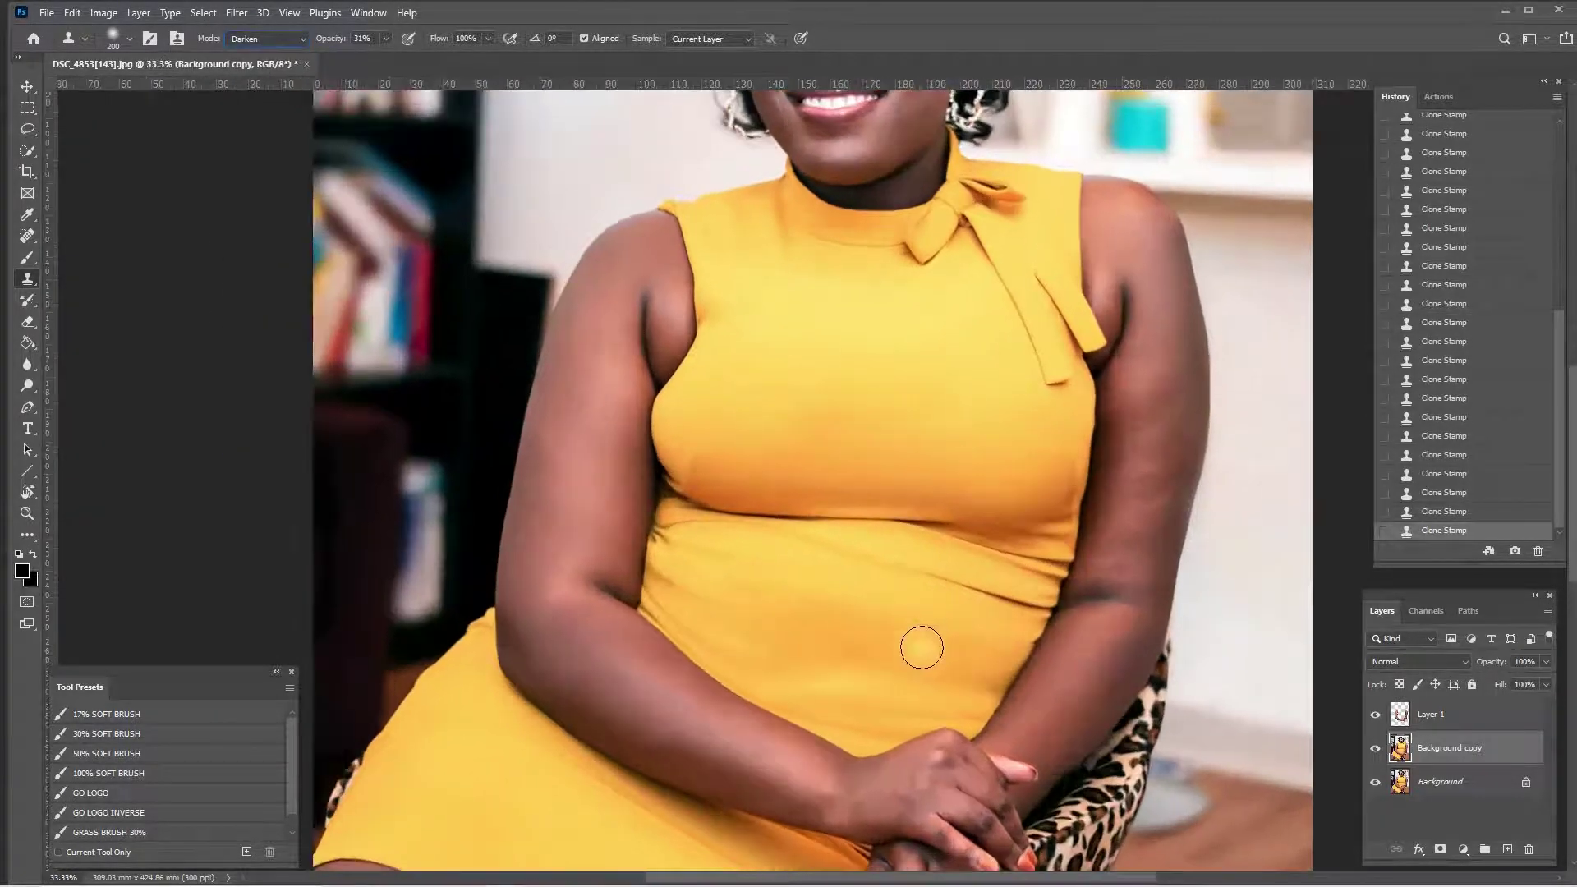
alt+click(937, 644)
mouse_move(903, 664)
mouse_down()
mouse_move(821, 685)
mouse_move(883, 673)
mouse_move(789, 676)
mouse_move(860, 678)
mouse_move(734, 655)
mouse_up()
scroll(1120, 662, down, 2)
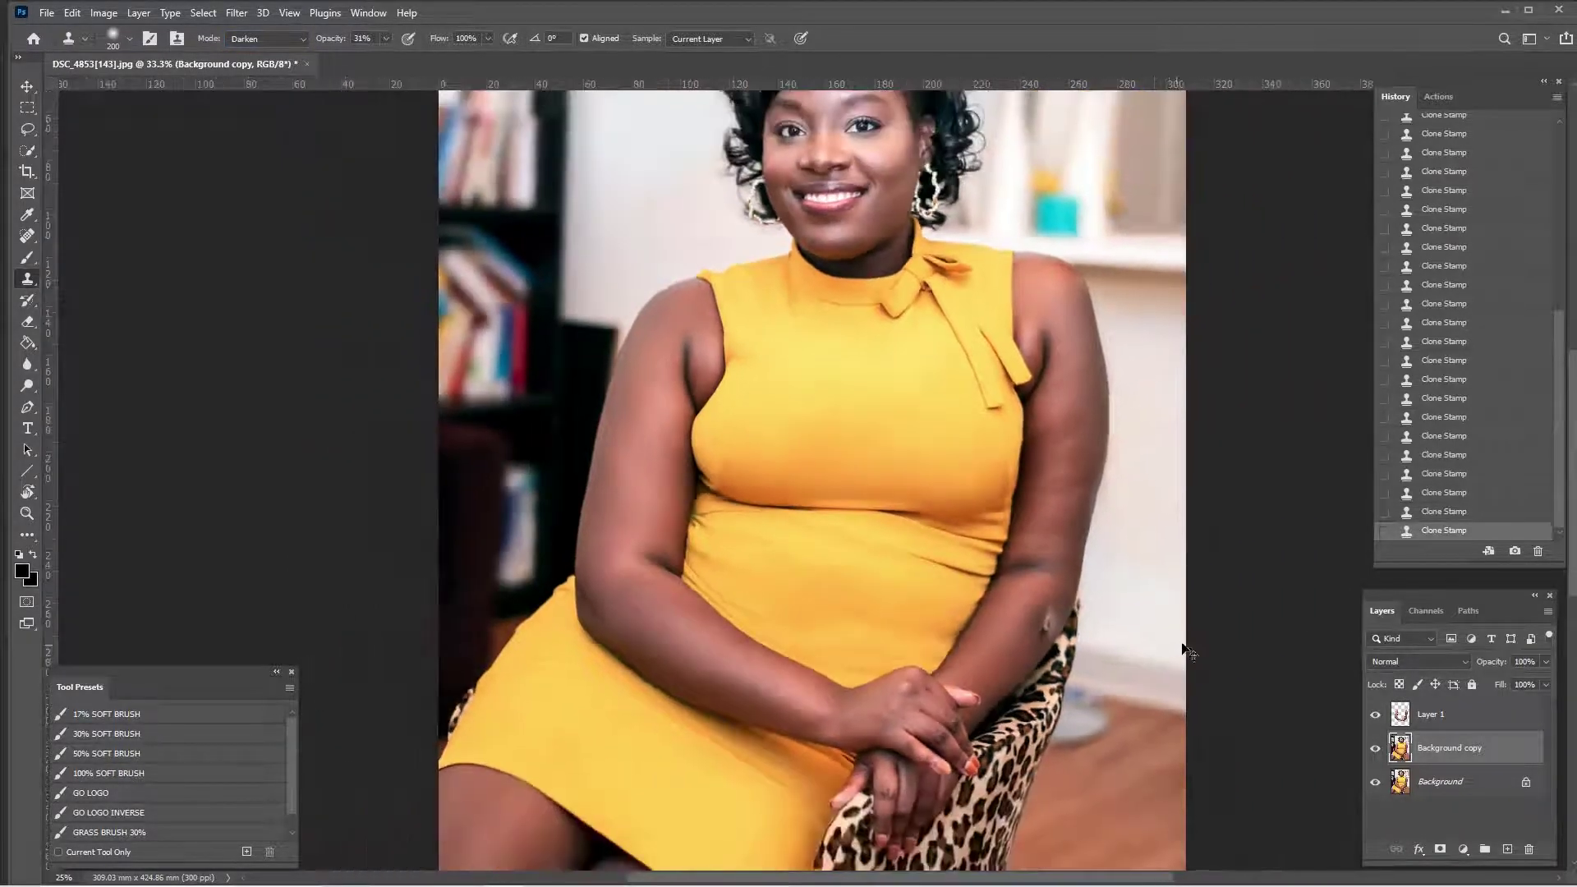
click(1451, 512)
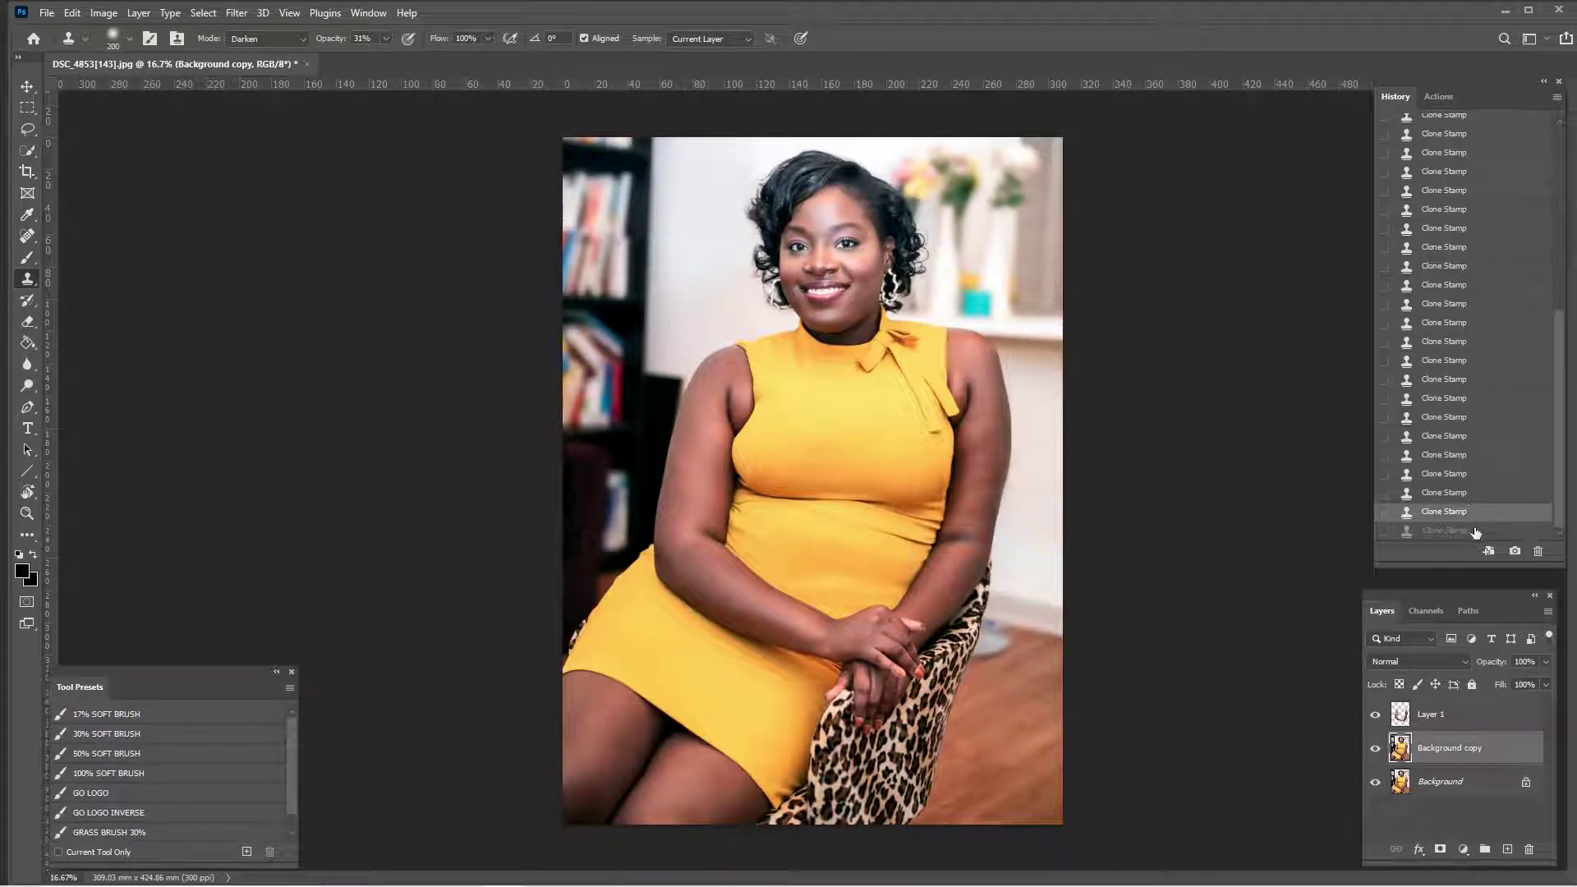
click(1458, 532)
Enlarge the Clone Stamp brush to 250 px and blend the uneven tones across the stomach, from the waist down to just above the hands
key(ctrl+equal)
key(bracketright)
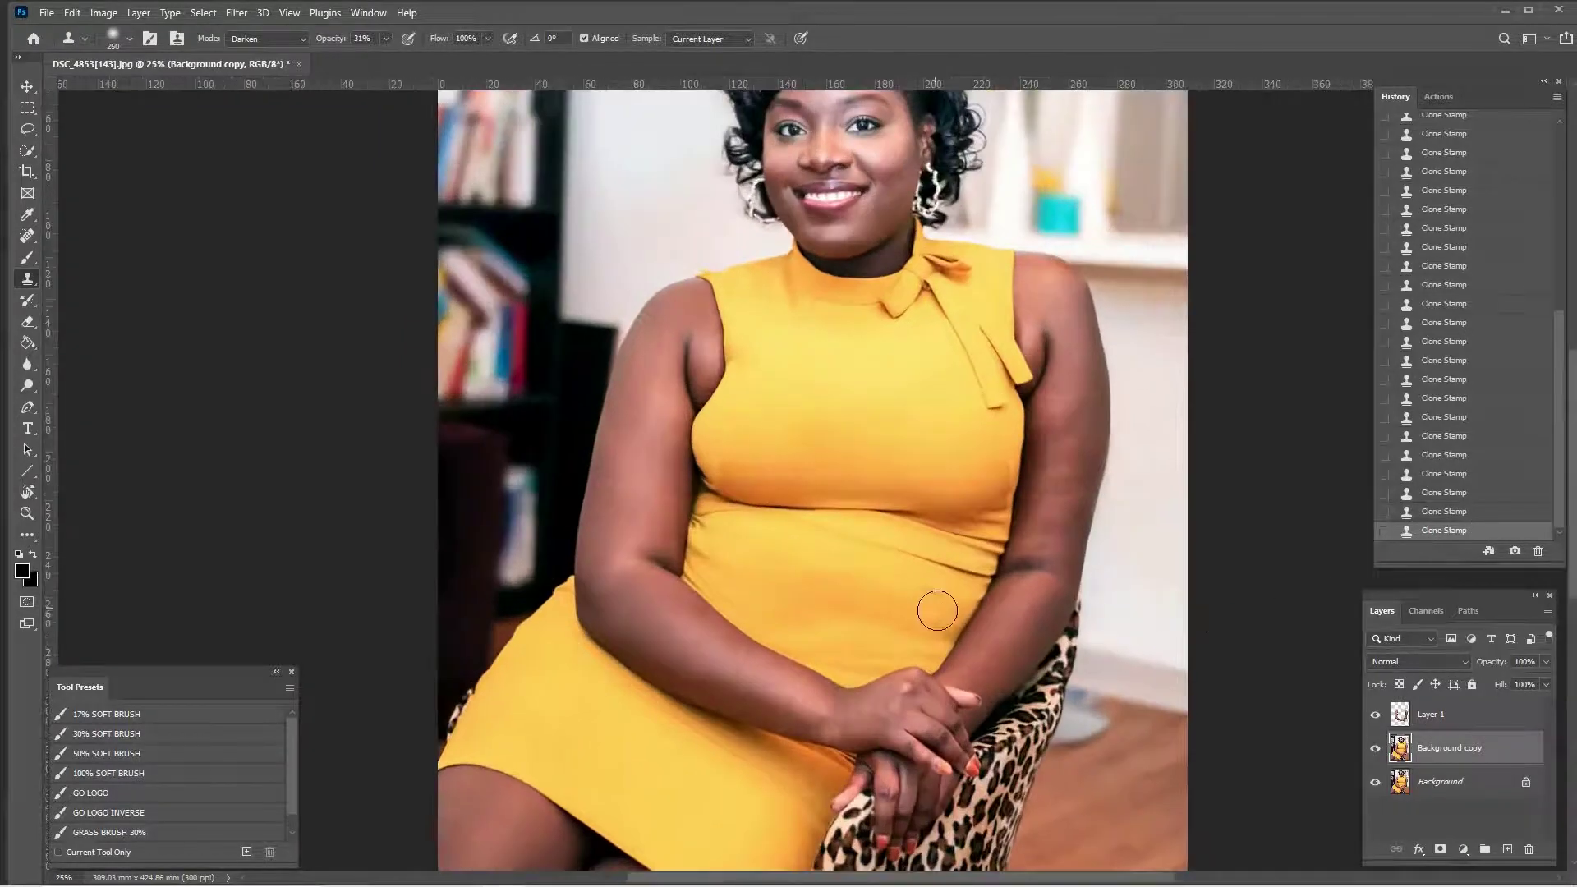
alt+click(935, 614)
mouse_move(925, 639)
mouse_down()
mouse_move(791, 634)
mouse_move(897, 652)
mouse_move(782, 637)
mouse_move(763, 597)
mouse_move(728, 583)
mouse_move(890, 606)
mouse_up()
alt+click(912, 620)
mouse_move(719, 561)
mouse_down()
mouse_move(715, 574)
mouse_move(827, 605)
mouse_move(841, 591)
mouse_up()
key(ctrl+plus)
drag(951, 628, 915, 534)
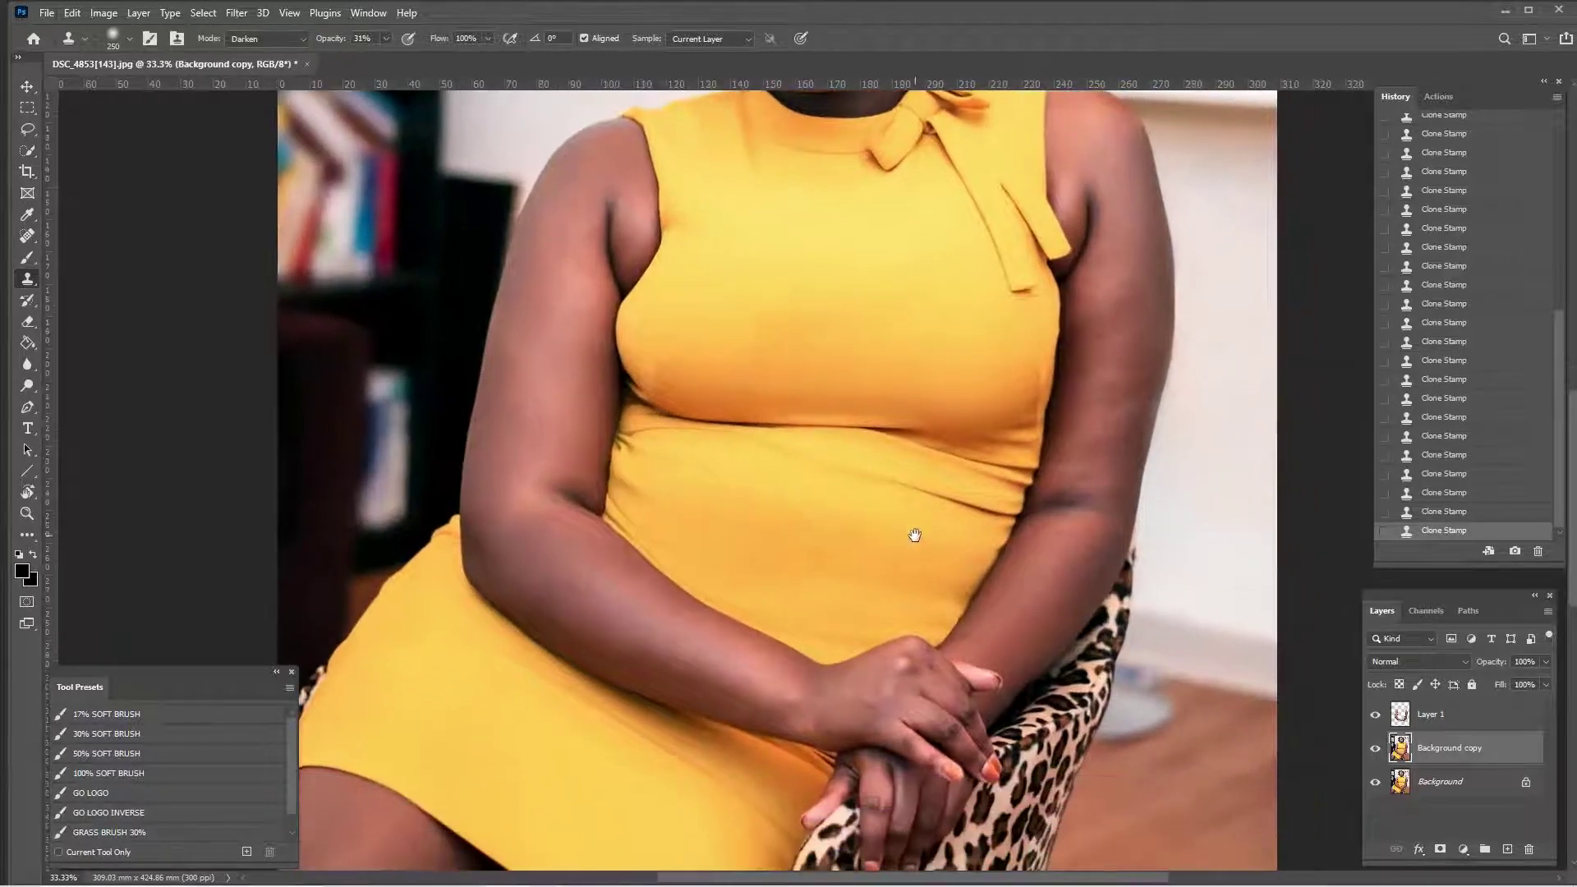
drag(856, 574, 820, 571)
Try a Darken Clone Stamp pass across the centre of the stomach, and step back to an earlier history state
click(269, 39)
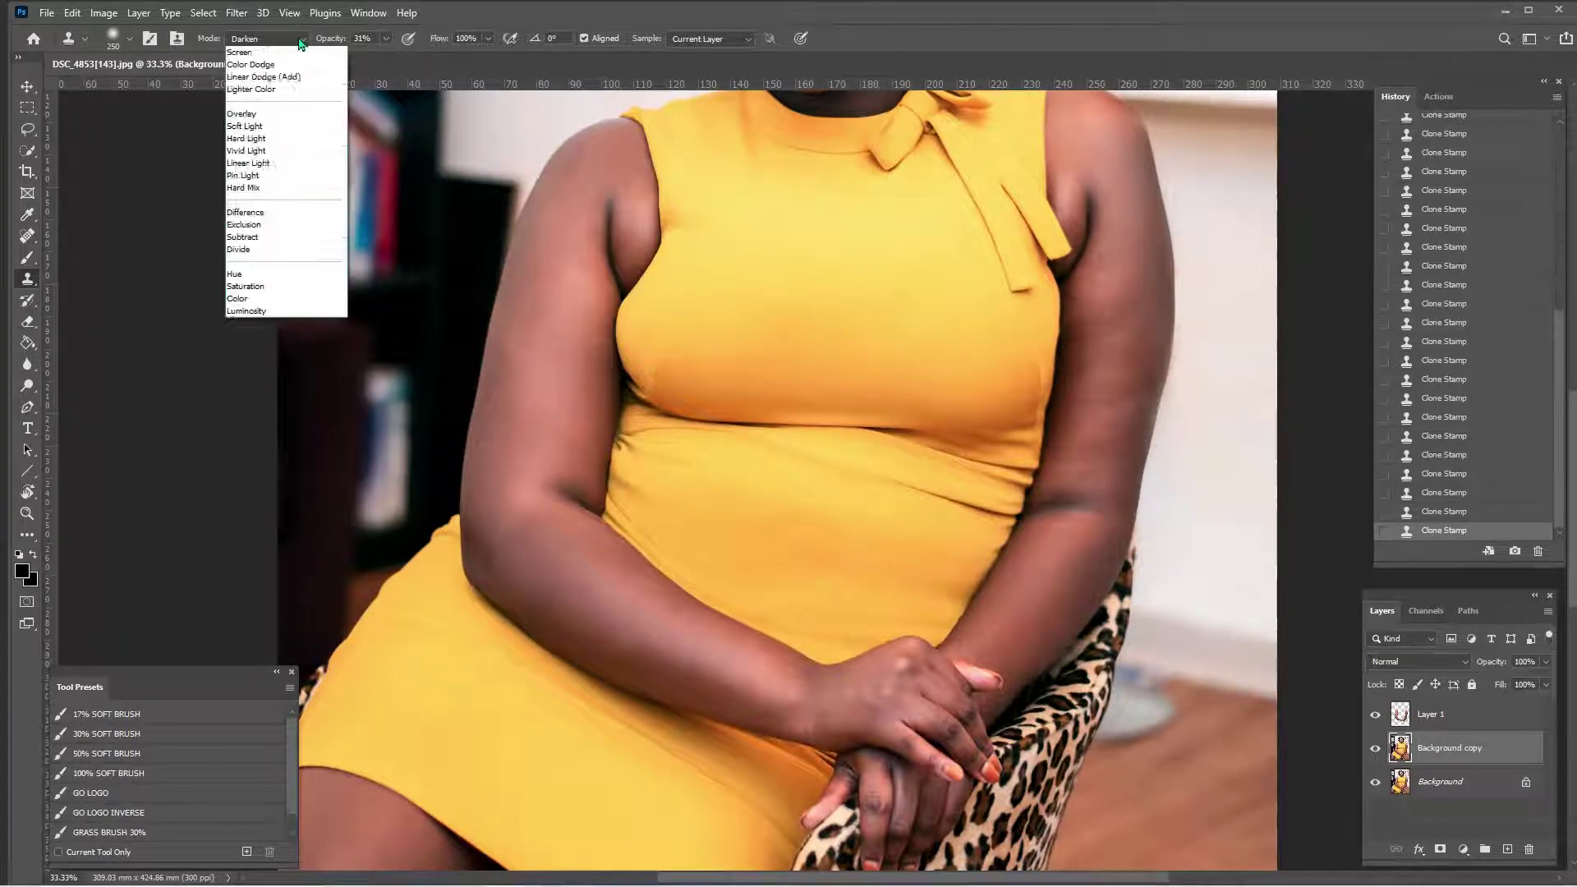
click(828, 612)
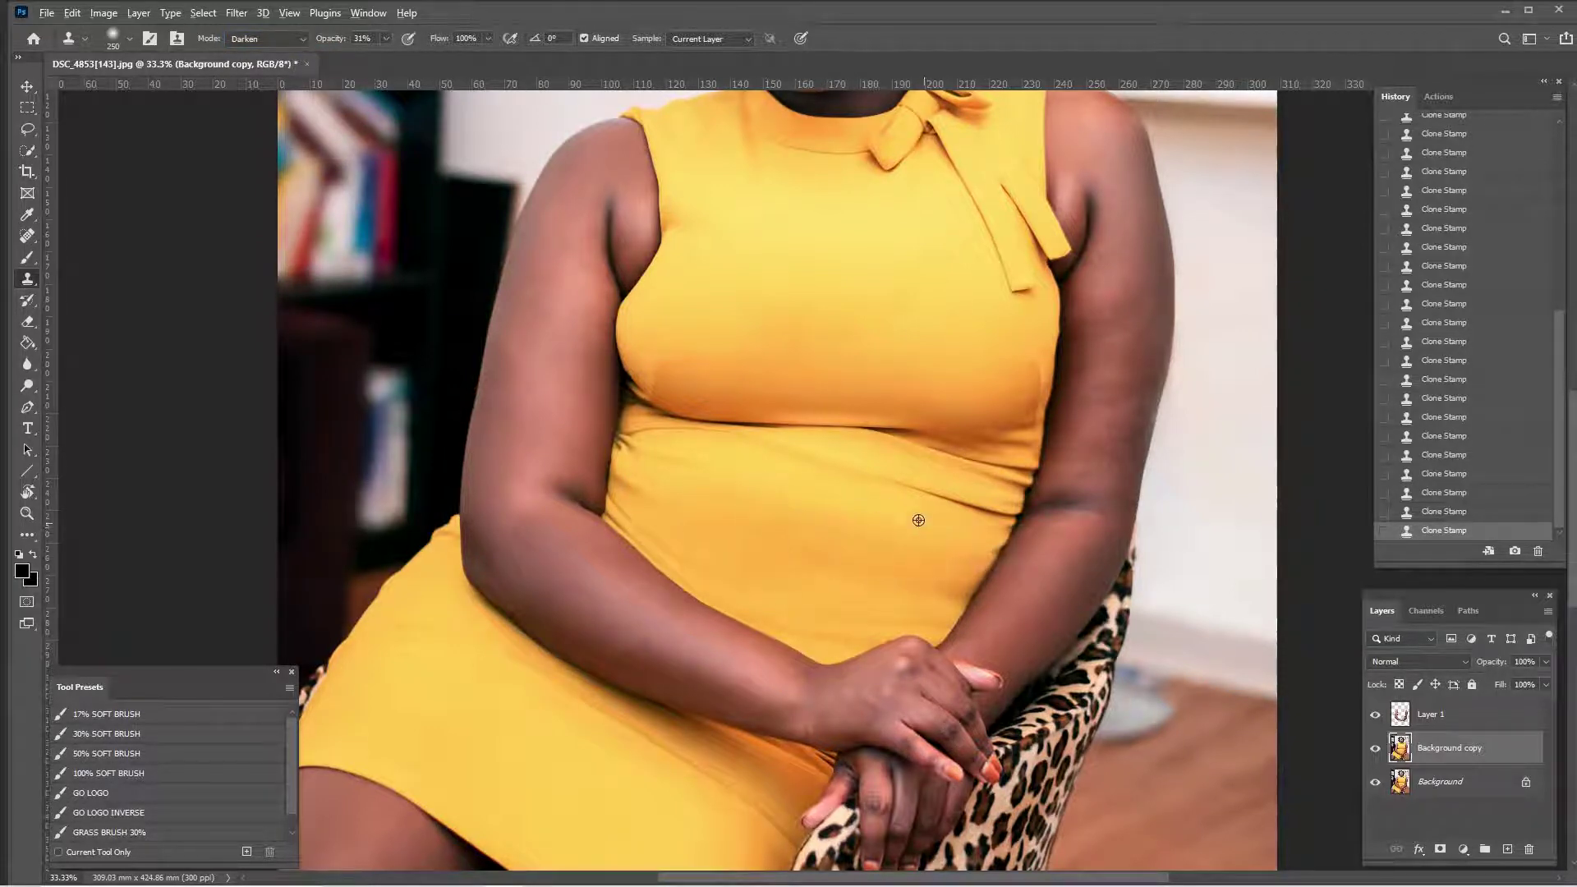
alt+click(894, 503)
drag(915, 553, 745, 539)
click(300, 40)
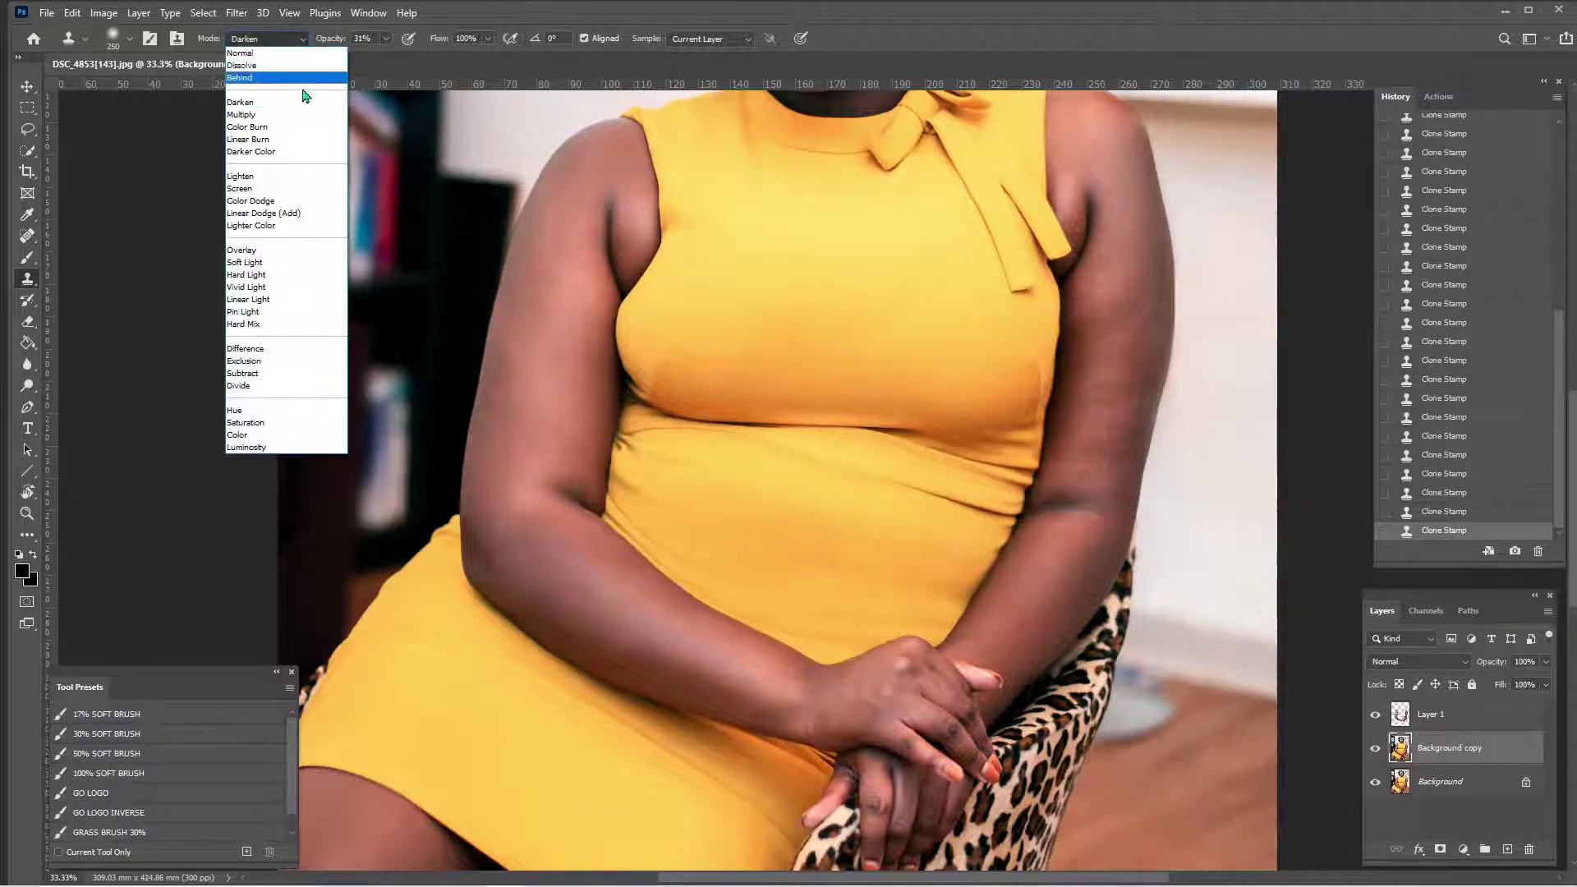
click(1520, 457)
click(1512, 474)
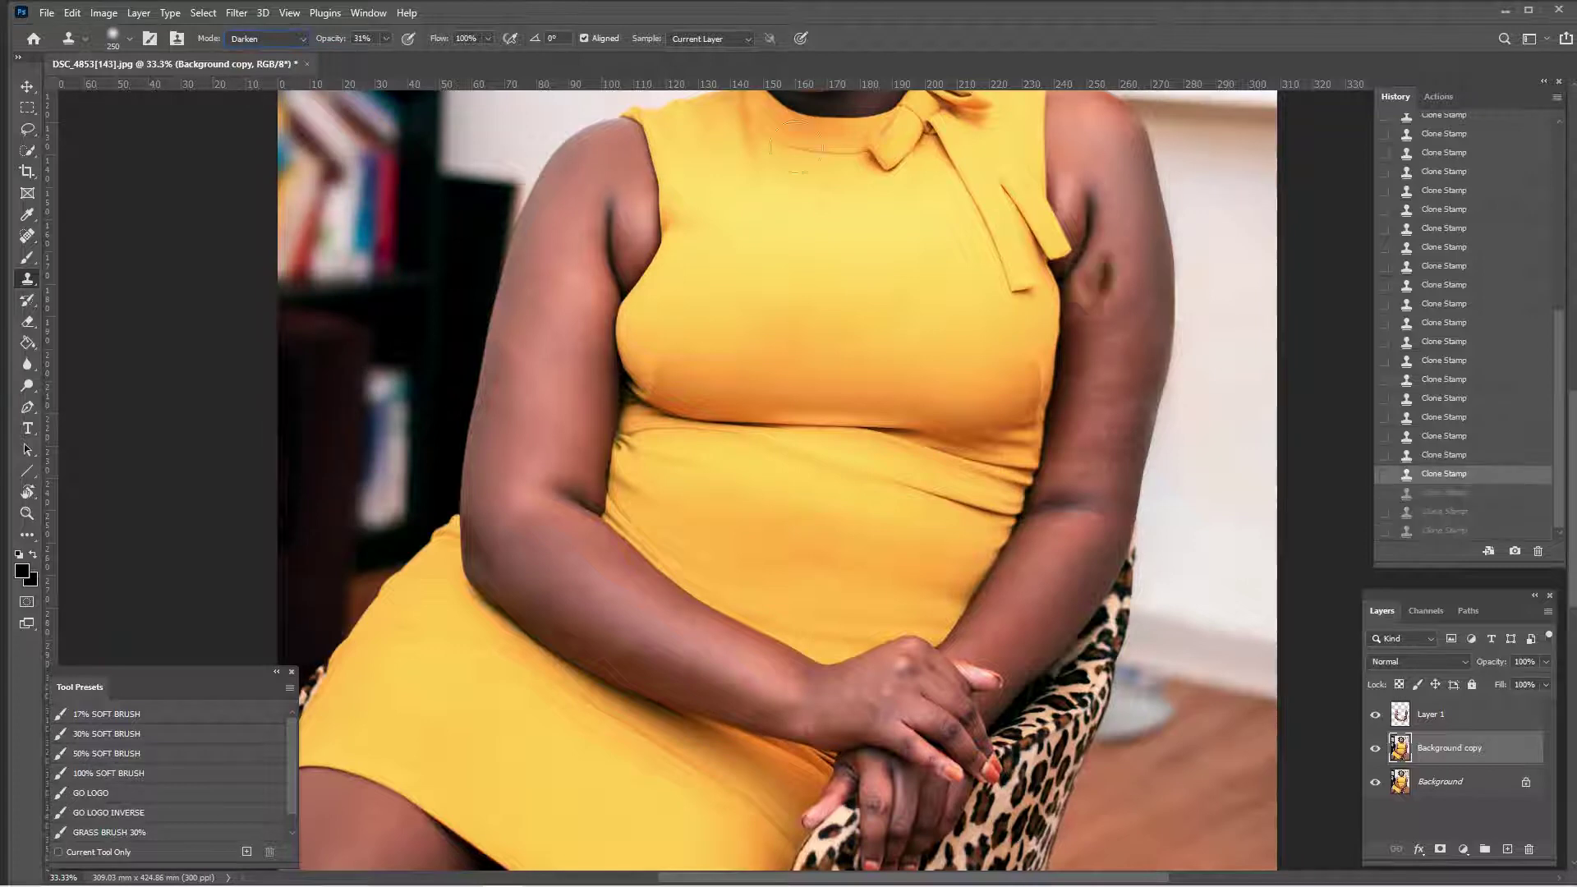
Switch the Clone Stamp to Lighten mode and lighten the uneven tones across the middle of the stomach
click(301, 39)
click(286, 179)
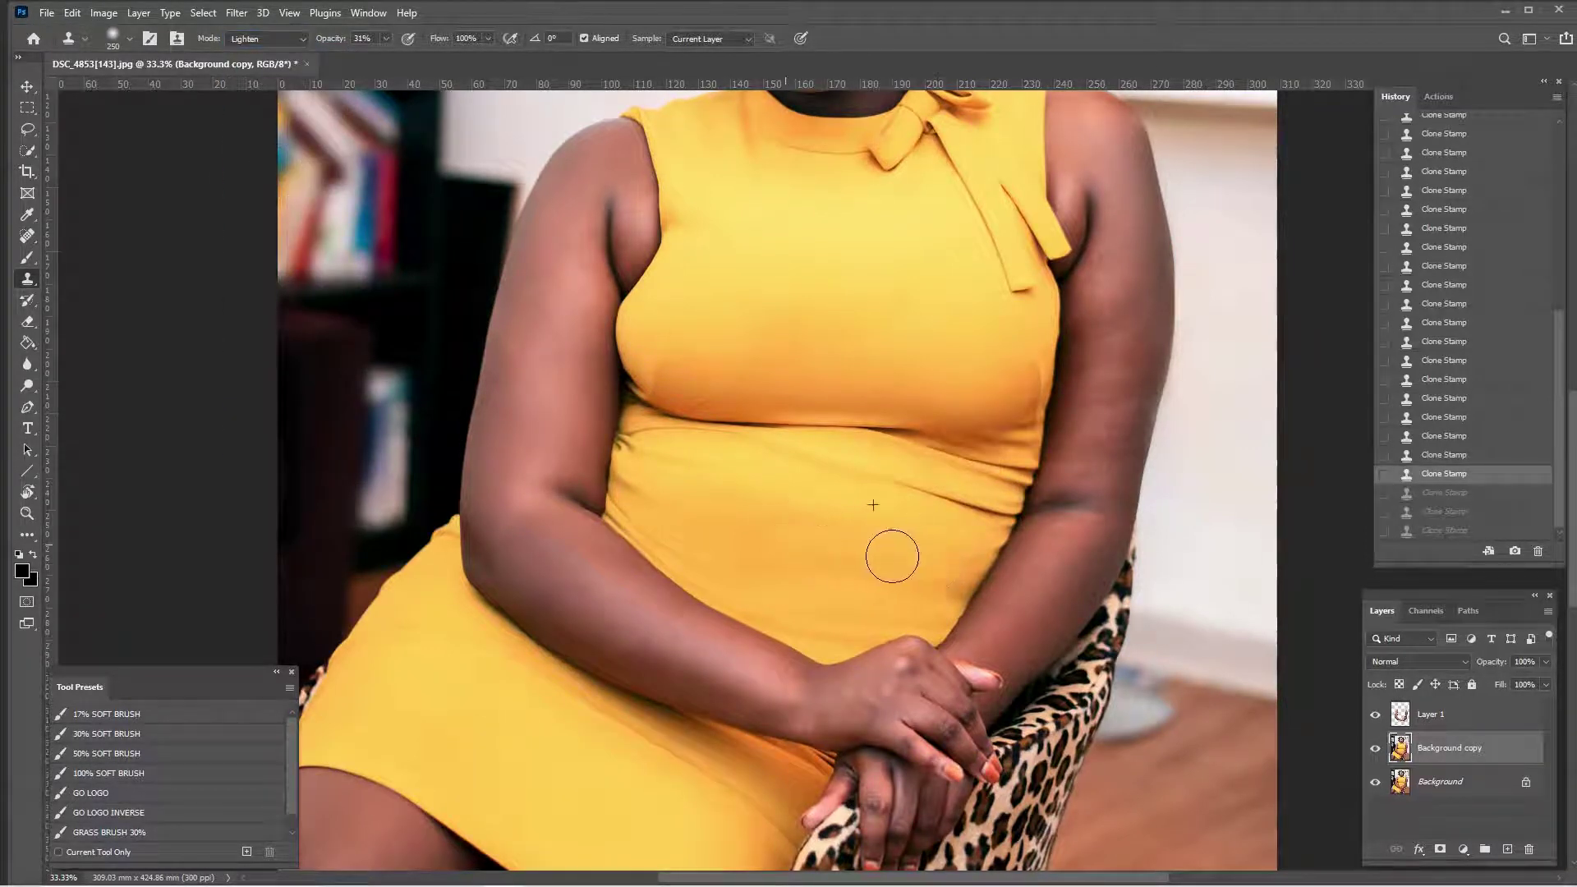
mouse_move(778, 565)
mouse_down()
mouse_move(878, 574)
mouse_move(750, 575)
mouse_move(921, 518)
mouse_move(908, 559)
mouse_move(783, 560)
mouse_up()
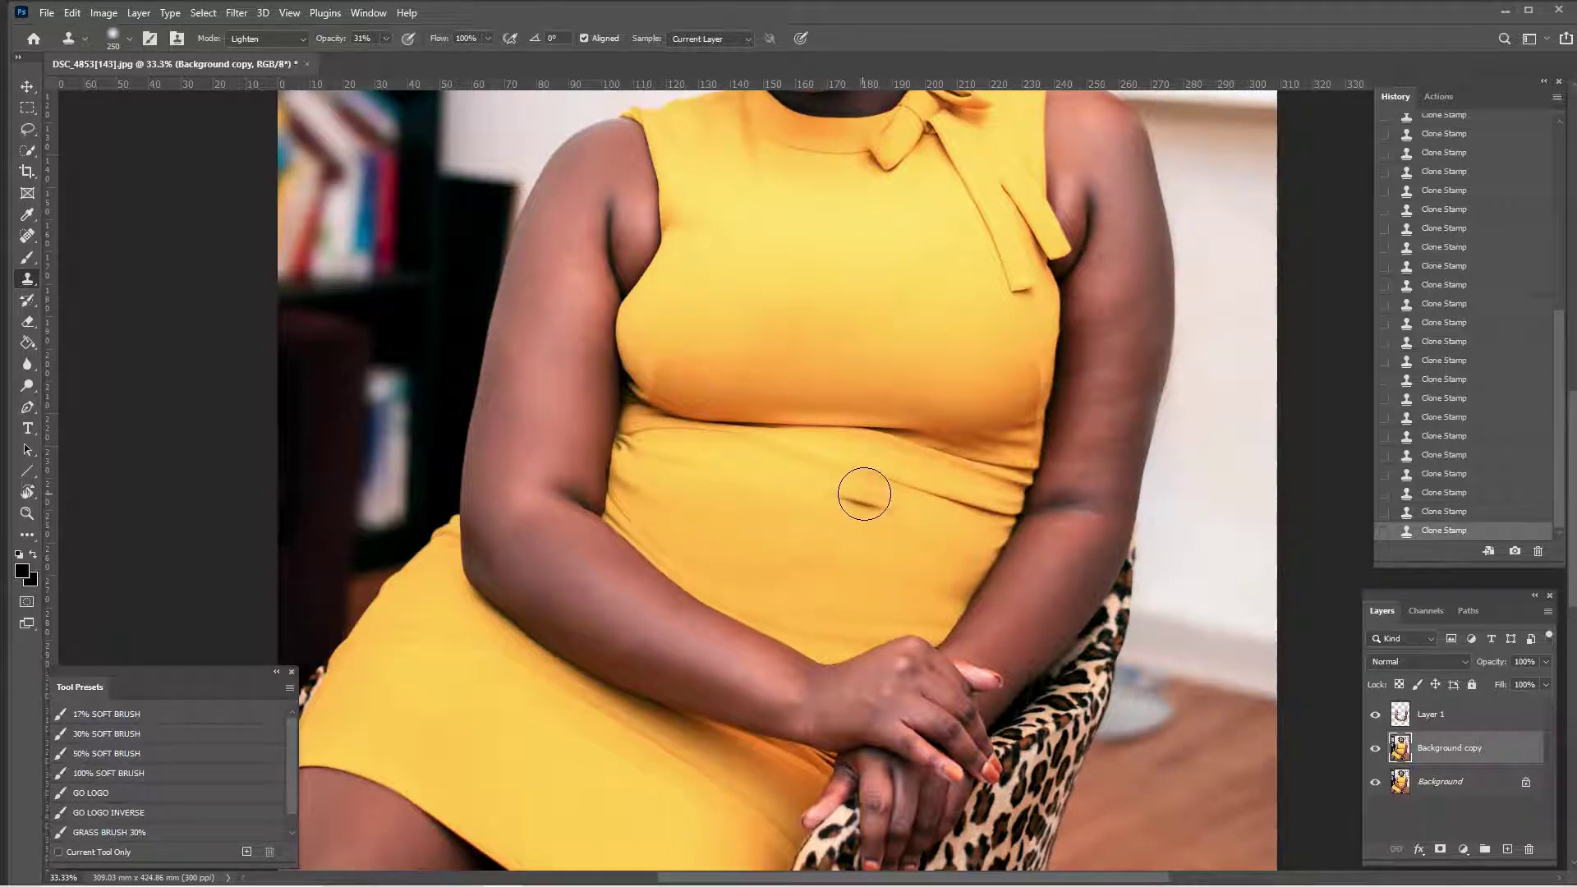
Reduce the Clone Stamp brush to 60 px, try a stroke on the crease below the inner elbow, and undo it
key(ctrl+plus)
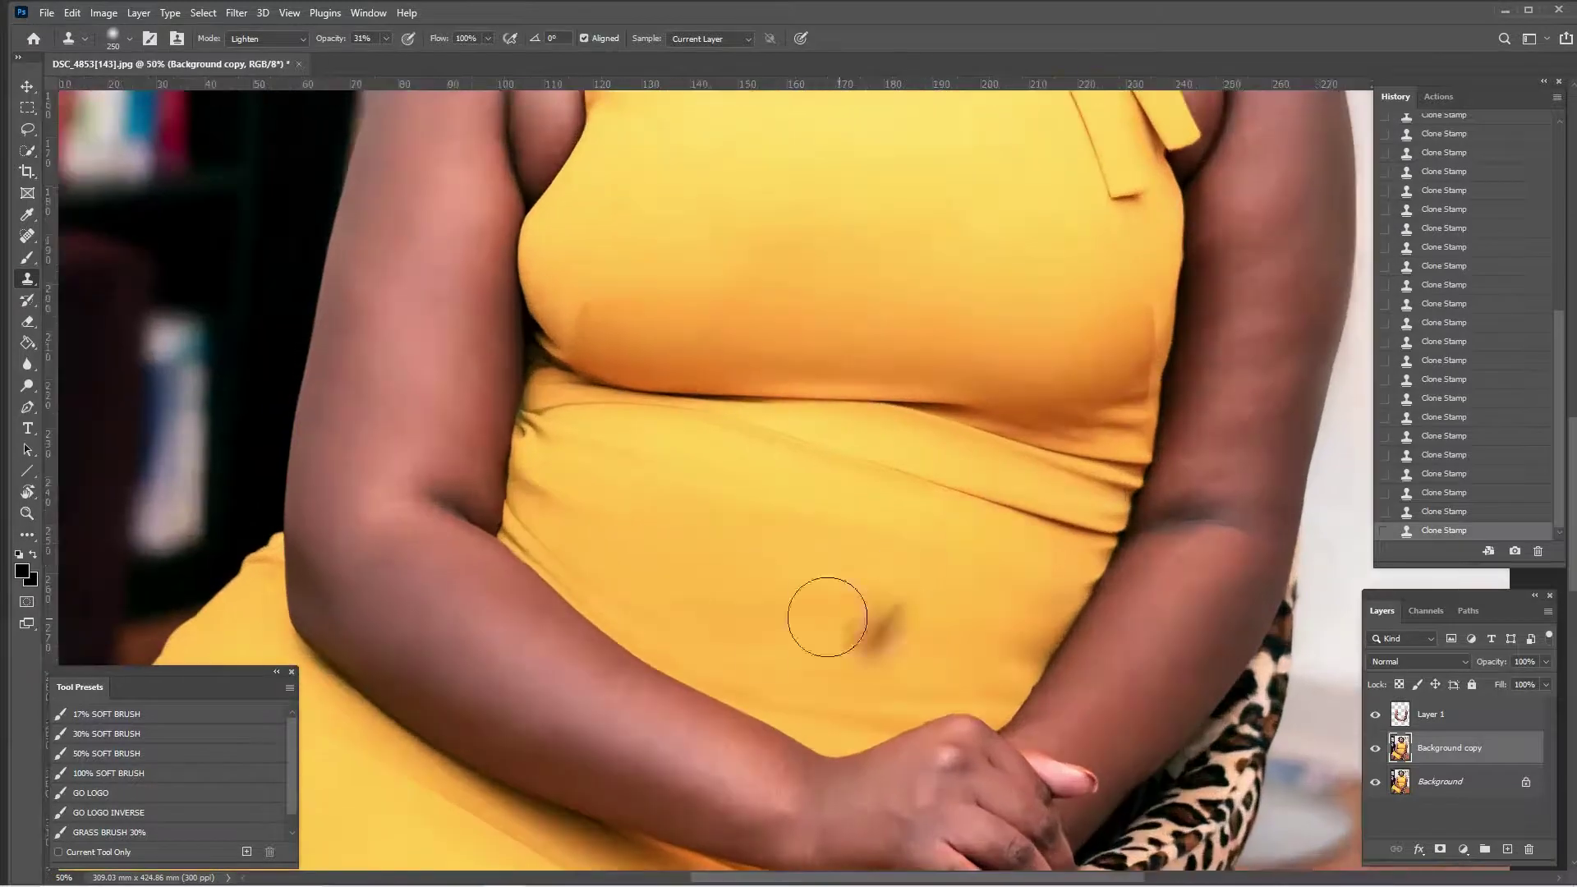
key(bracketleft)
key(bracketleft)
key(bracketleft)
key(bracketleft)
key(bracketleft)
key(bracketleft)
key(bracketleft)
key(bracketleft)
key(bracketleft)
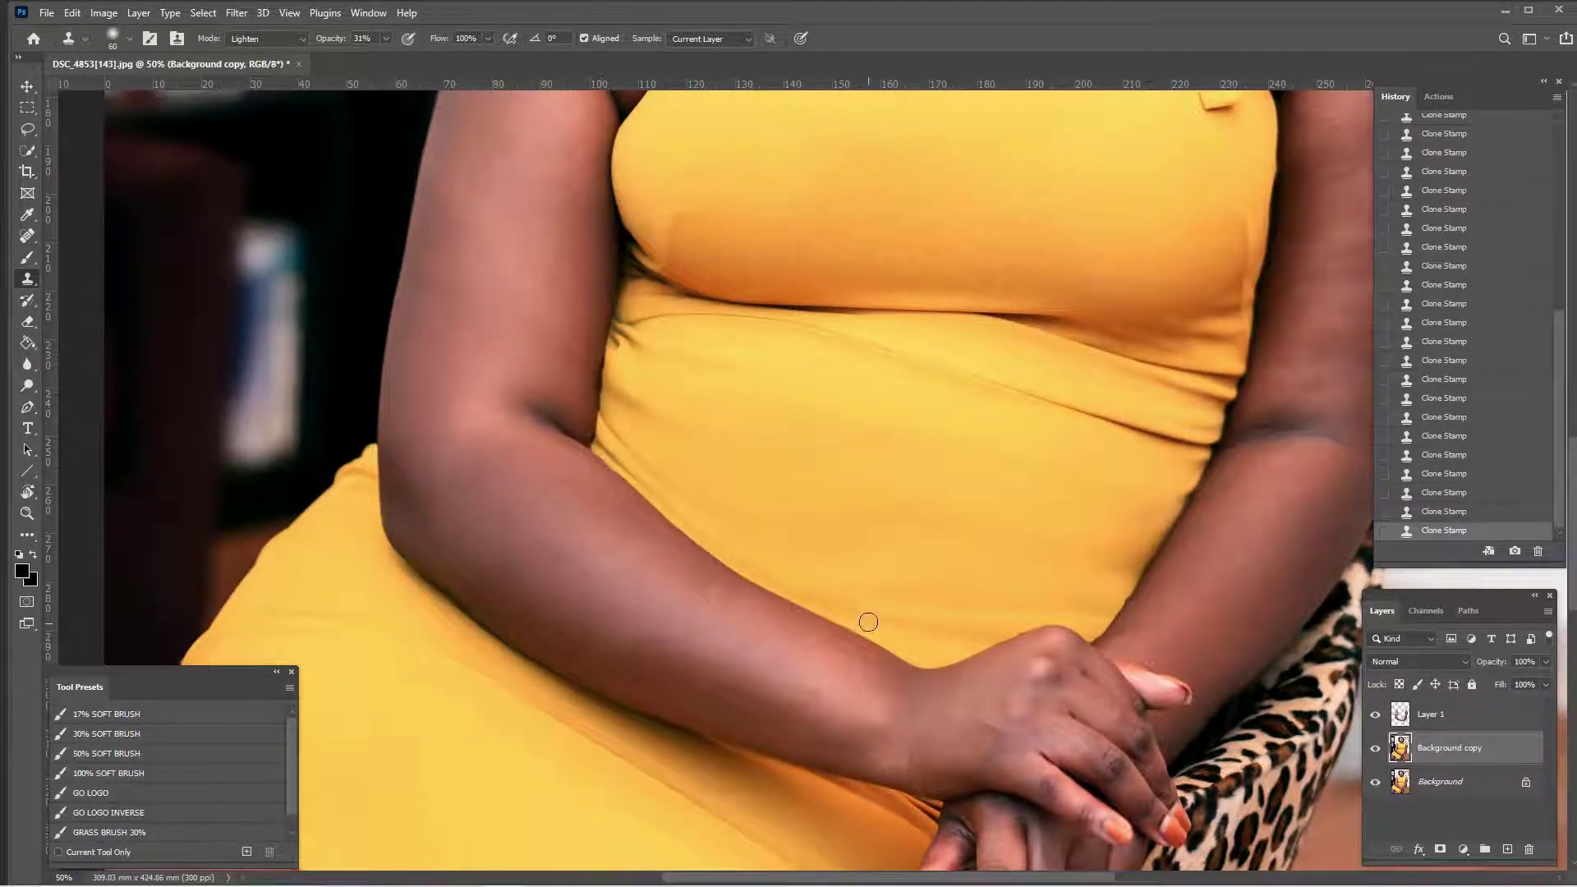
key(ctrl+plus)
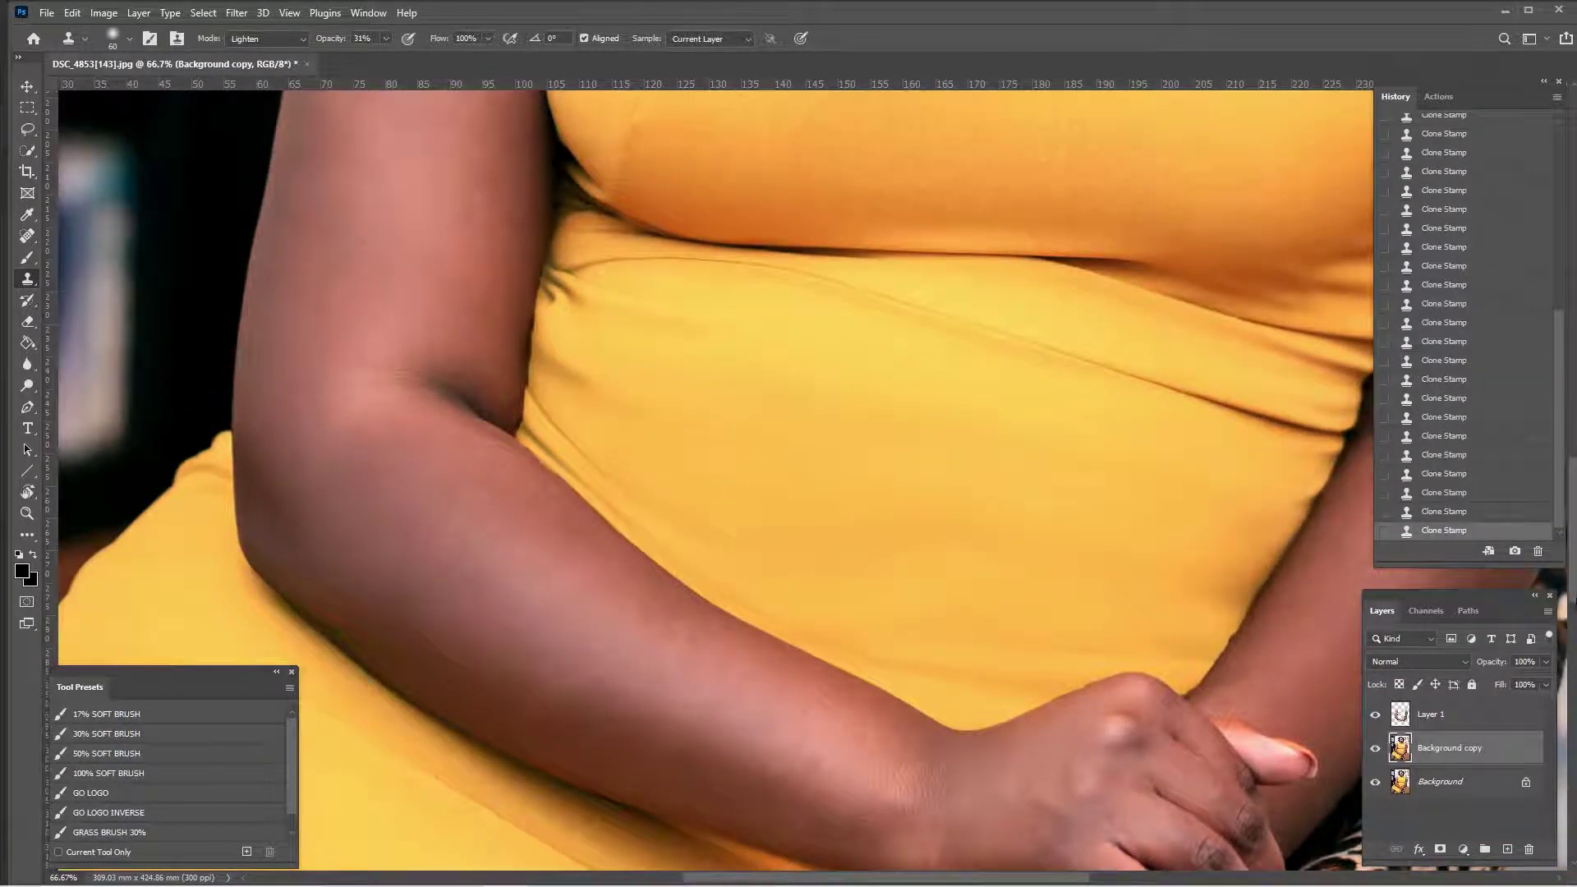
click(565, 485)
key(ctrl+z)
Raise the Clone Stamp opacity to 80% and lighten the creases in the dress along the forearm near the inner elbow
click(297, 46)
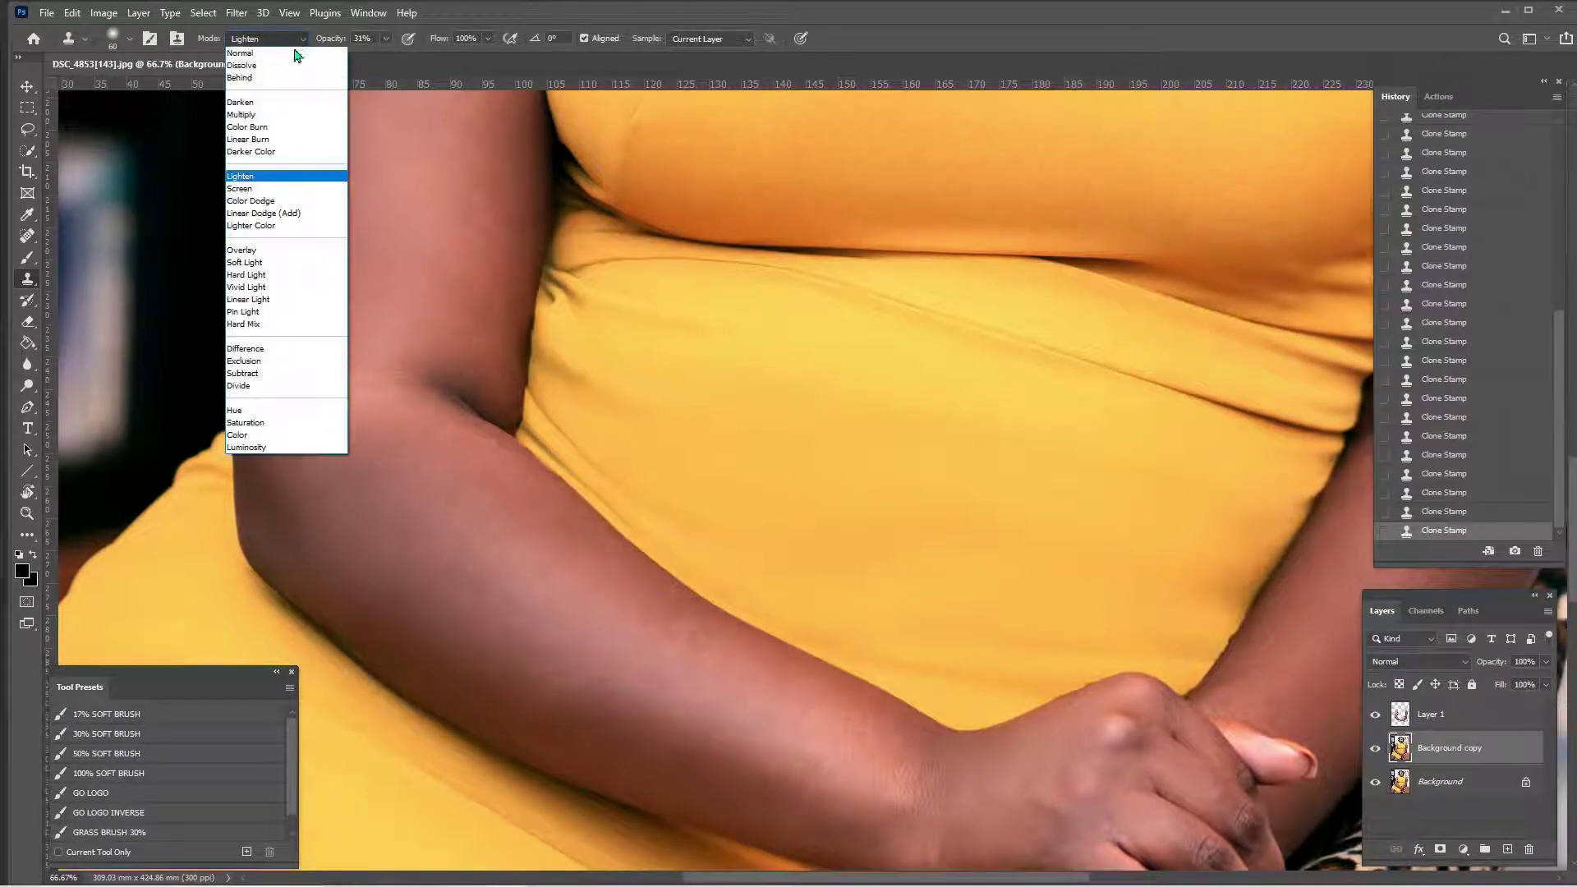
key(Escape)
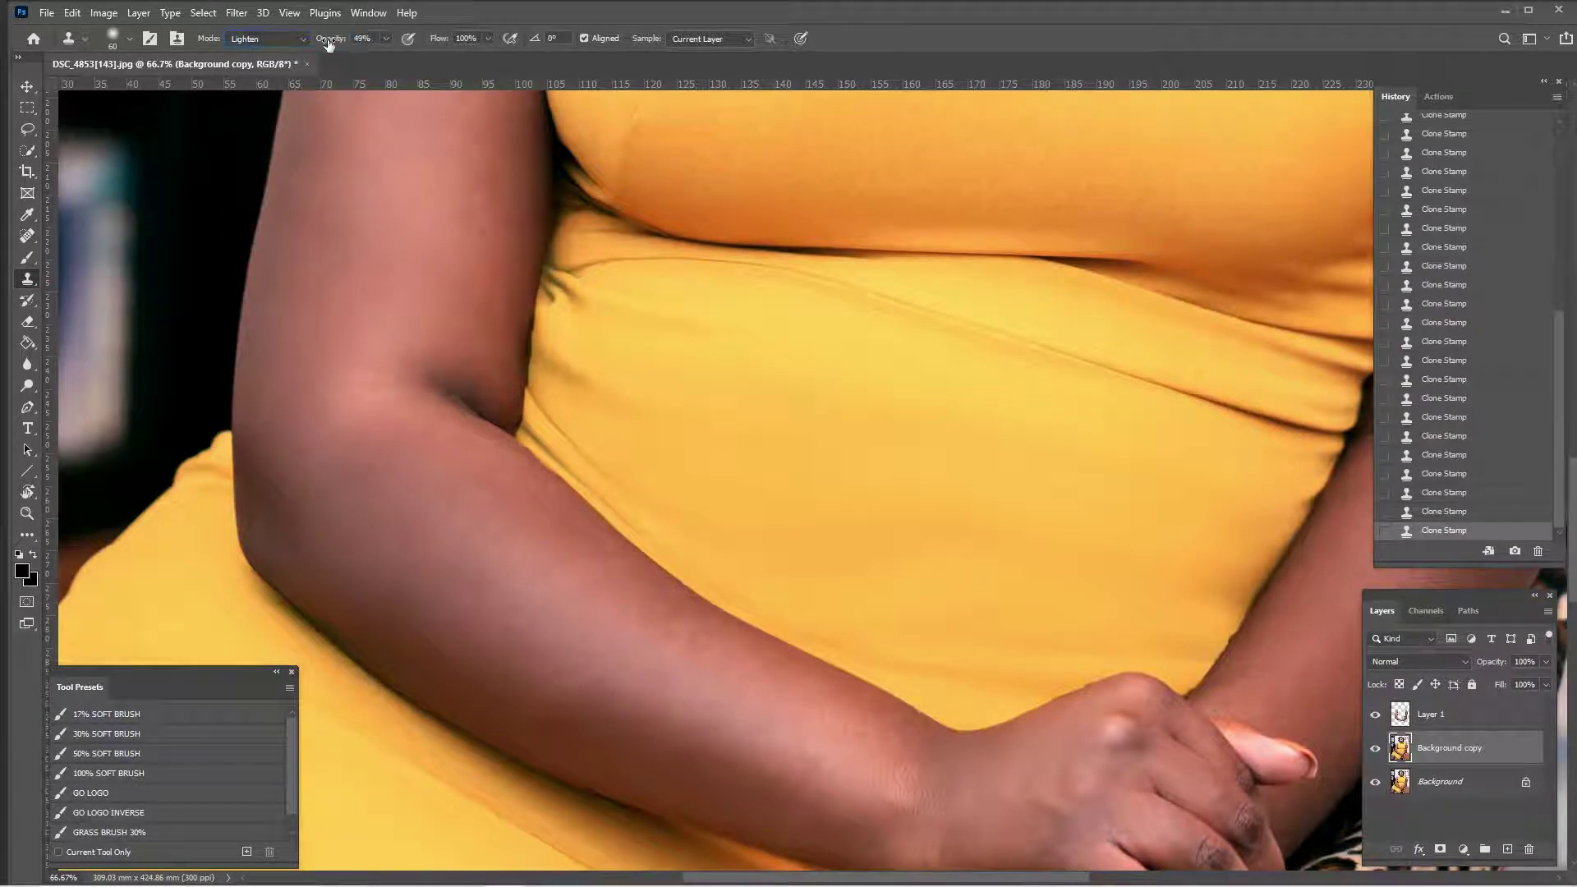
key(8)
mouse_move(537, 392)
mouse_down()
mouse_move(588, 462)
mouse_move(658, 508)
mouse_up()
alt+click(550, 388)
drag(529, 434, 589, 493)
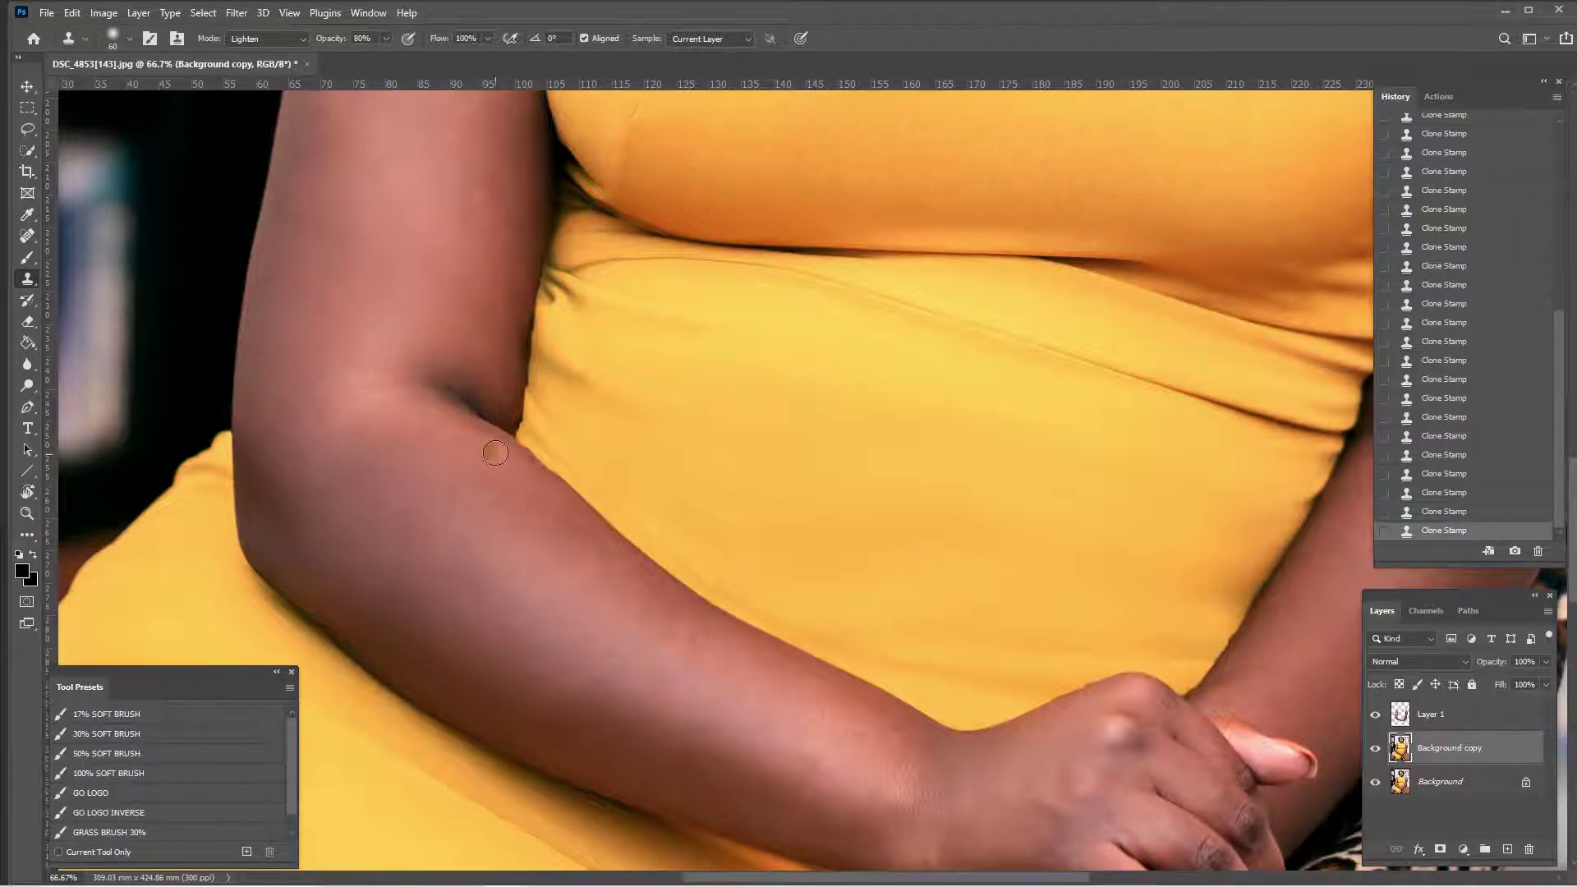
click(542, 354)
click(542, 364)
click(539, 417)
Enlarge the Clone Stamp brush to 125 px and lighten the shadows across the lower stomach above the forearm and hands
drag(858, 563, 852, 364)
key(bracketright)
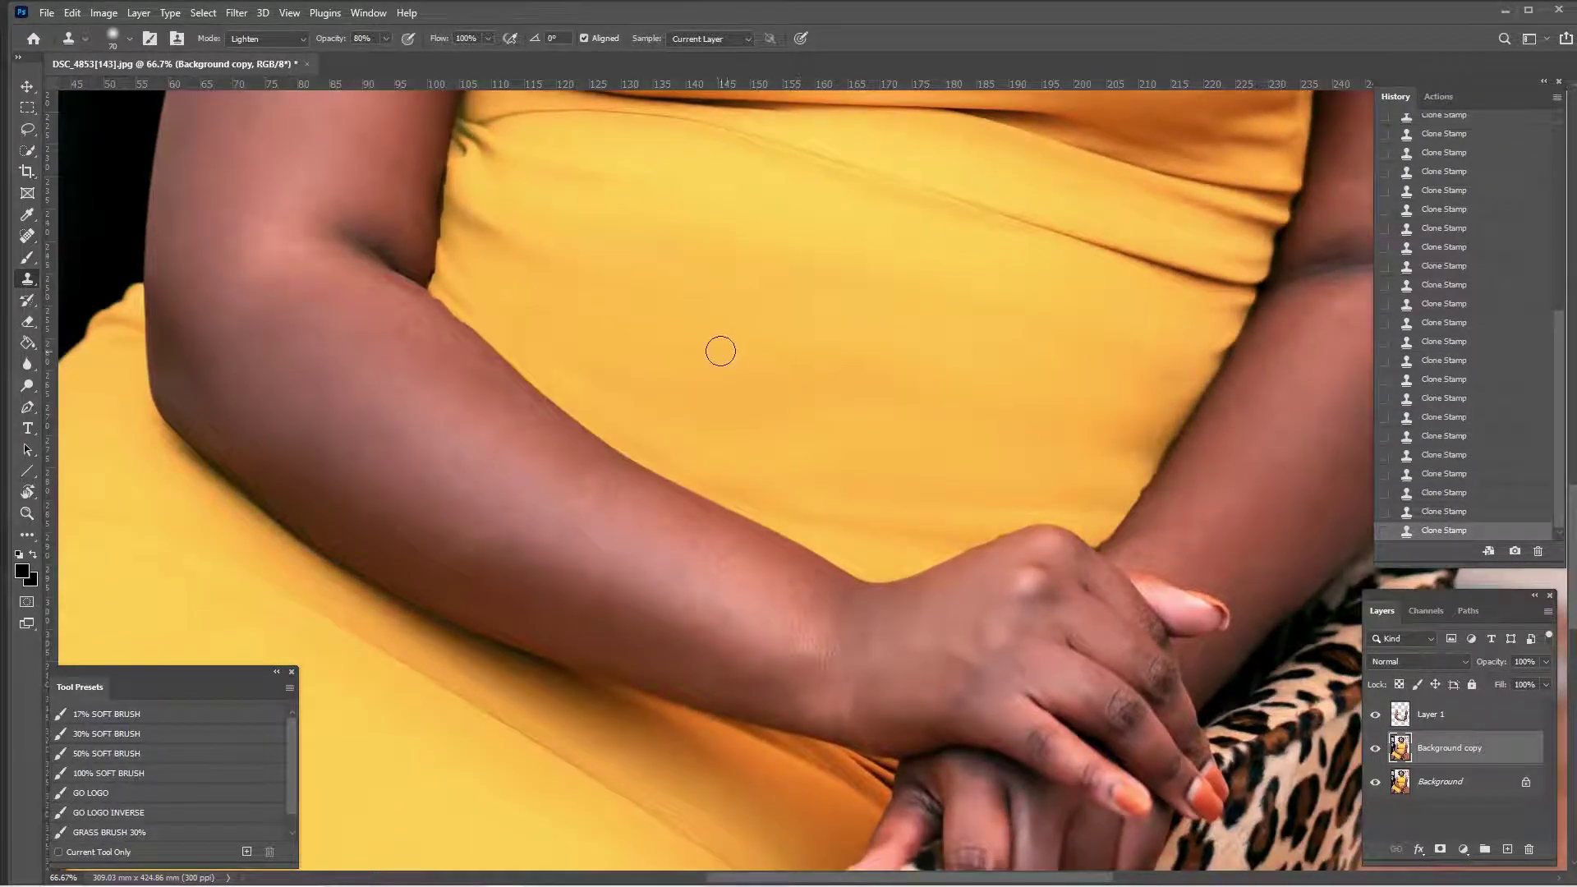
mouse_move(632, 425)
mouse_down()
mouse_move(679, 468)
mouse_move(785, 508)
mouse_move(1098, 516)
mouse_move(951, 505)
mouse_move(935, 538)
mouse_move(781, 510)
mouse_move(747, 486)
mouse_move(929, 532)
mouse_move(1052, 510)
mouse_move(774, 510)
mouse_move(1112, 476)
mouse_move(890, 456)
mouse_up()
key(bracketright)
key(bracketright)
key(bracketright)
key(bracketright)
alt+click(970, 448)
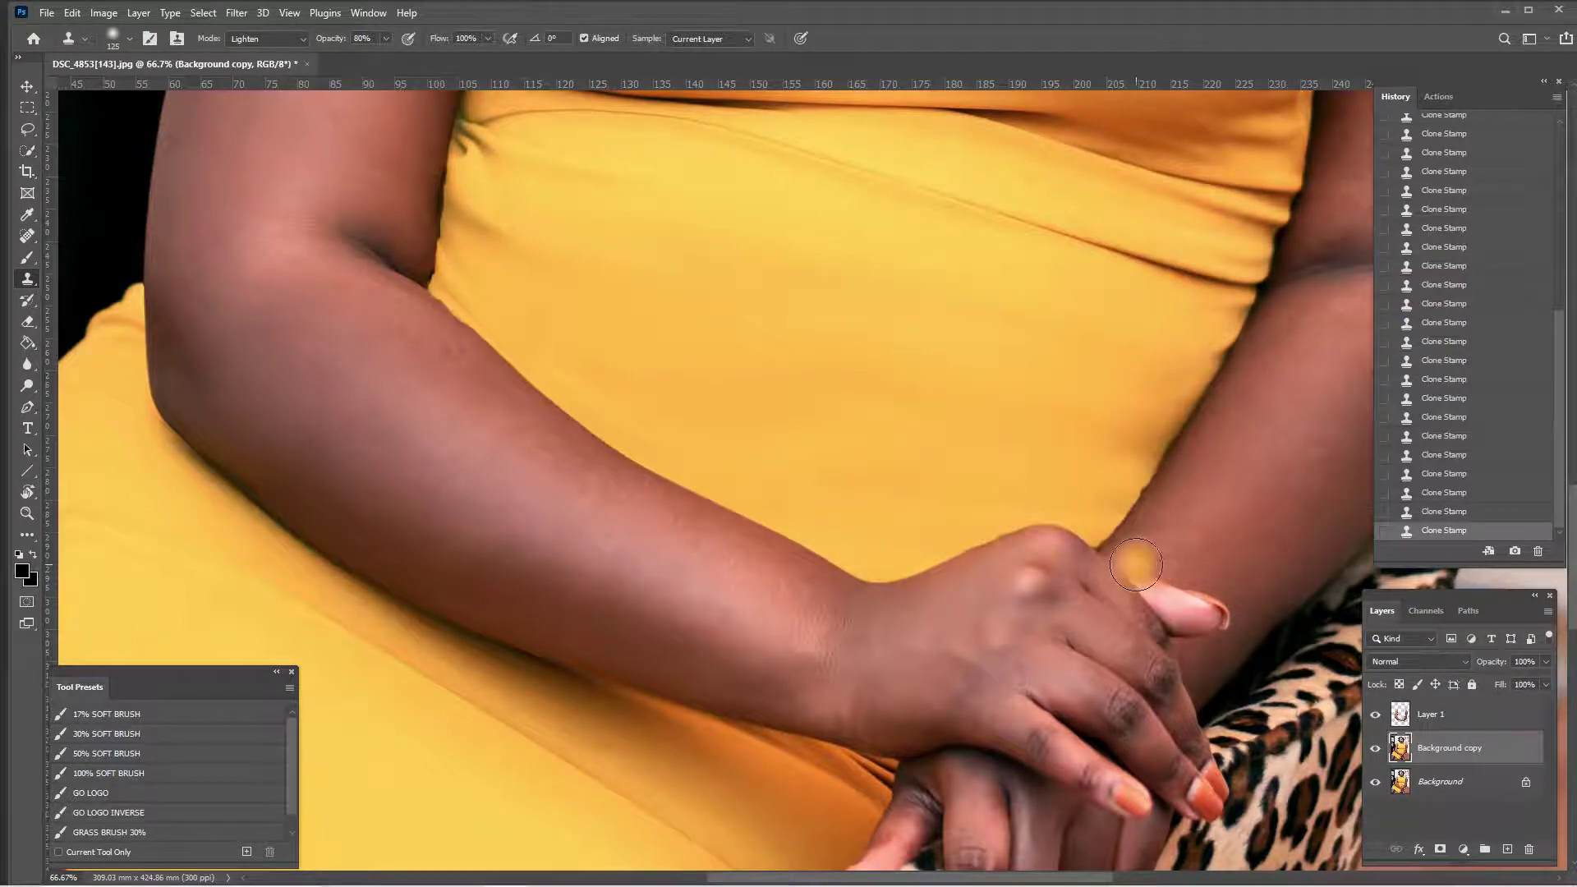
click(1116, 550)
Switch the Clone Stamp to Darken mode at 34% opacity and tone down bright patches on the lower stomach with a smaller brush
key(bracketleft)
key(bracketleft)
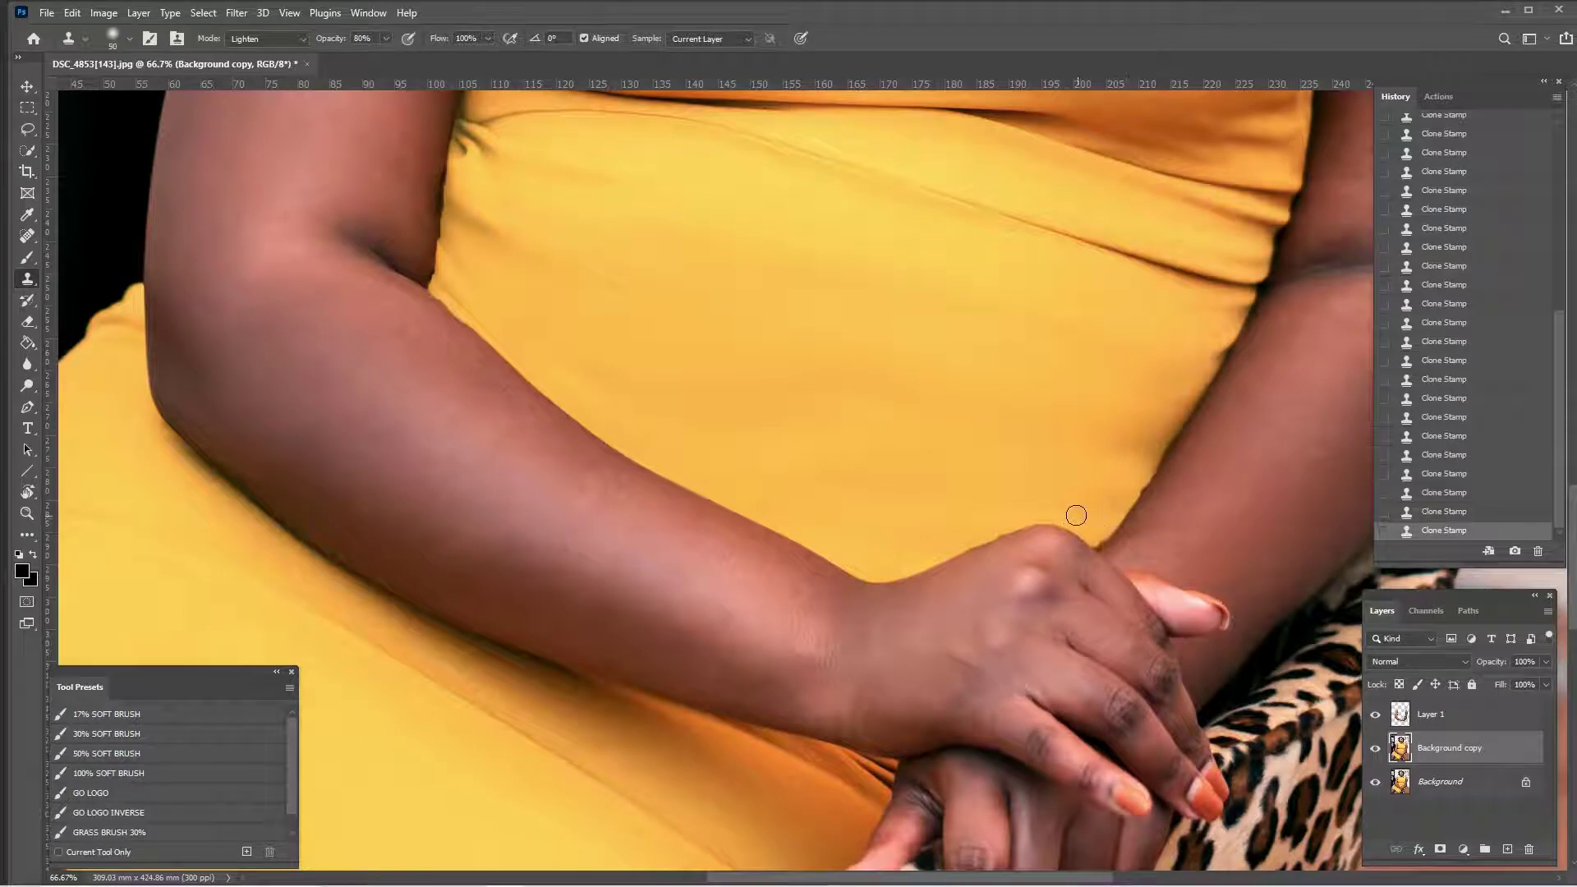
click(267, 39)
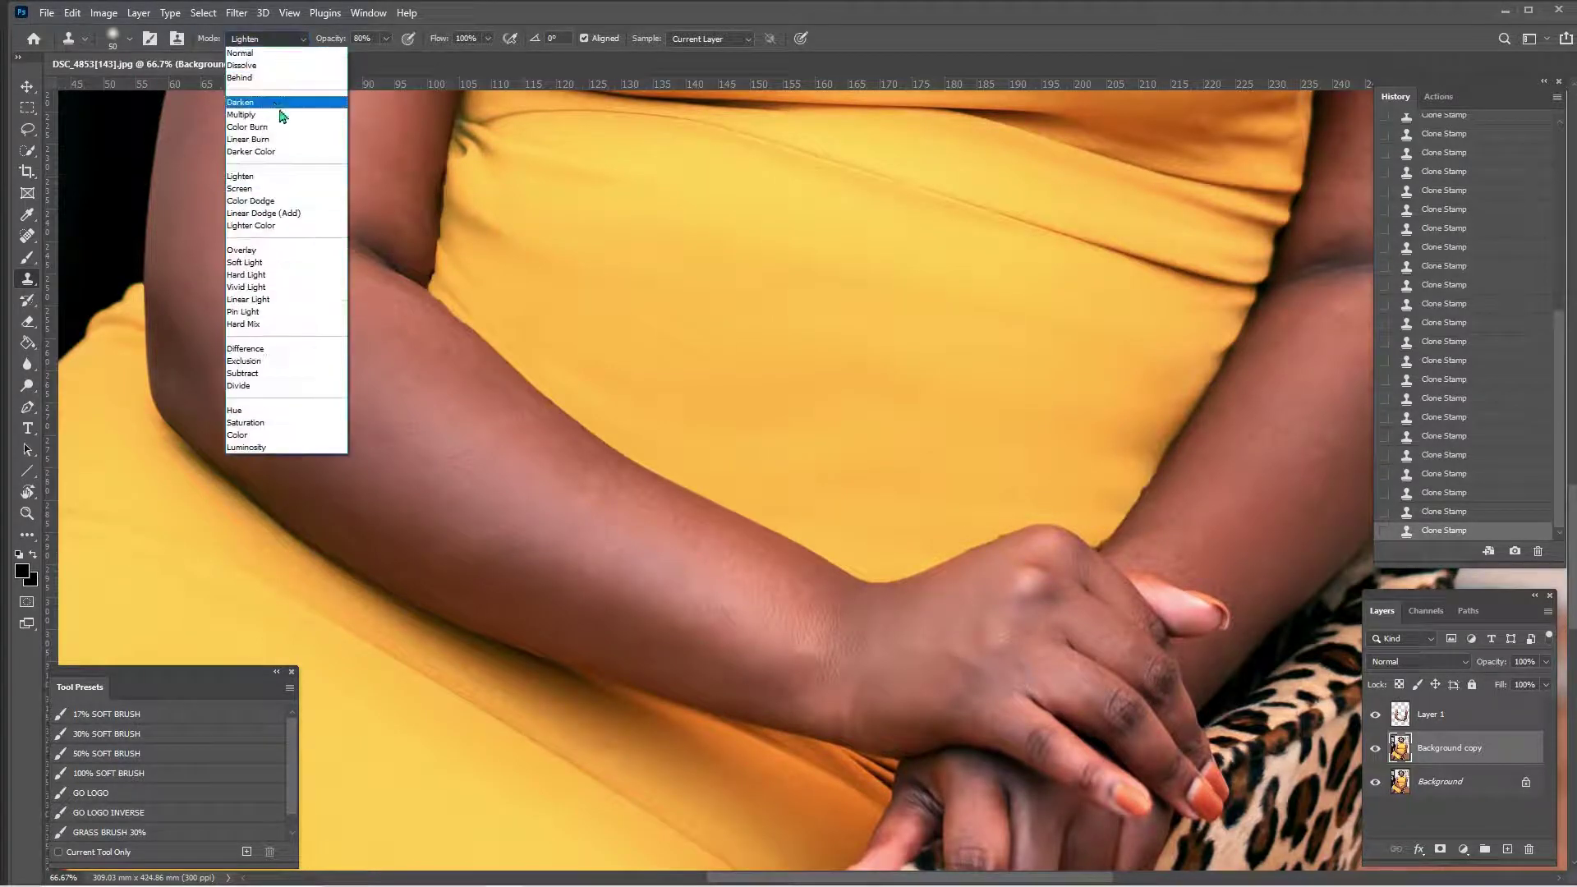
click(279, 110)
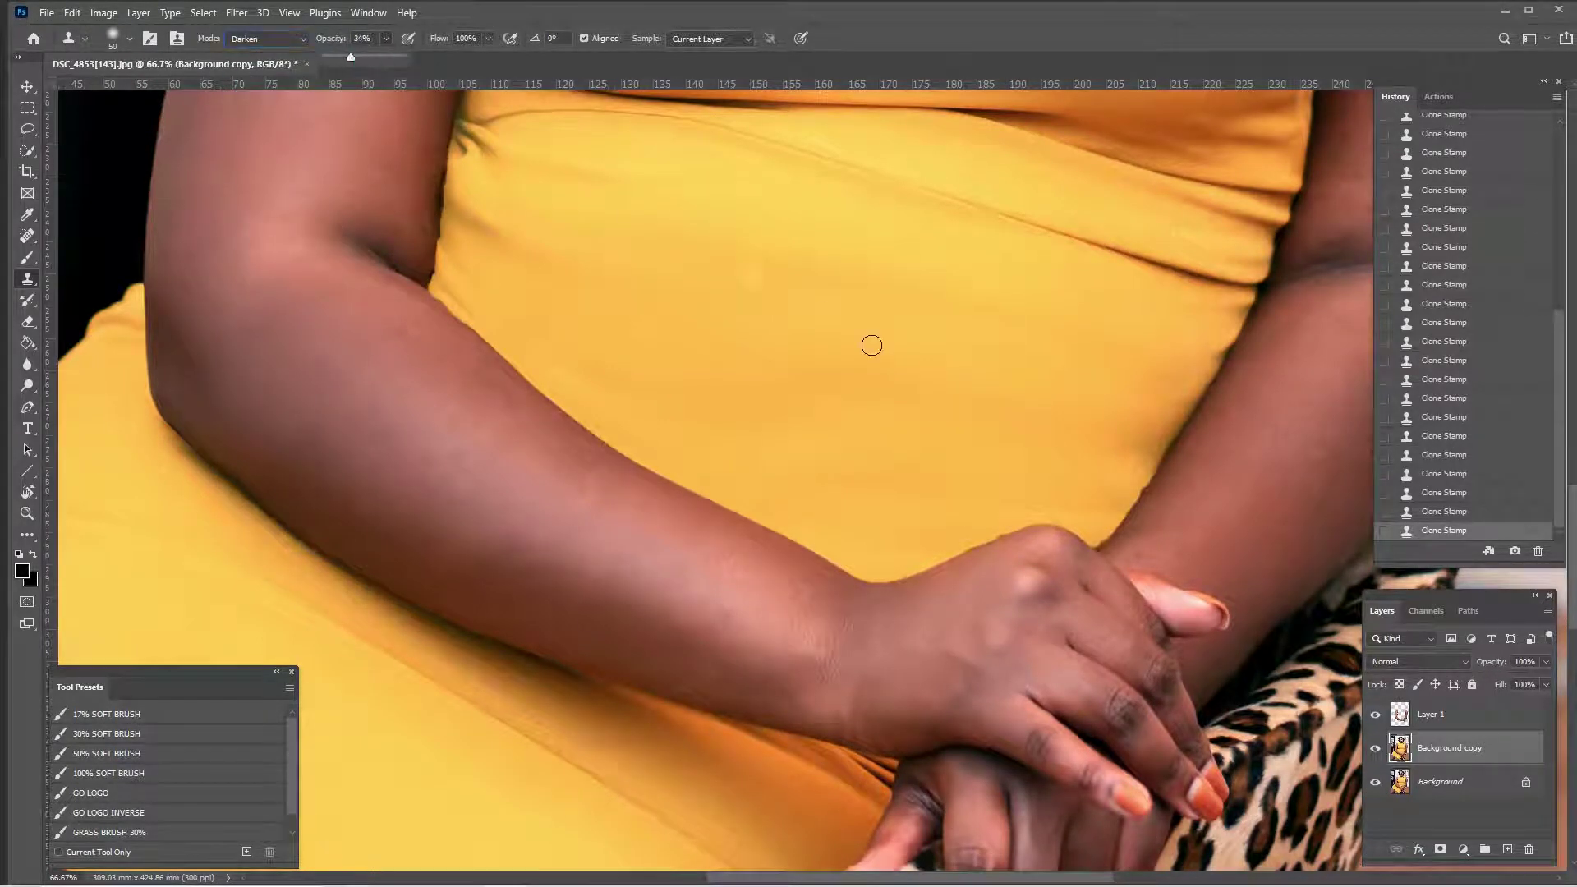
click(1062, 450)
drag(899, 505, 838, 504)
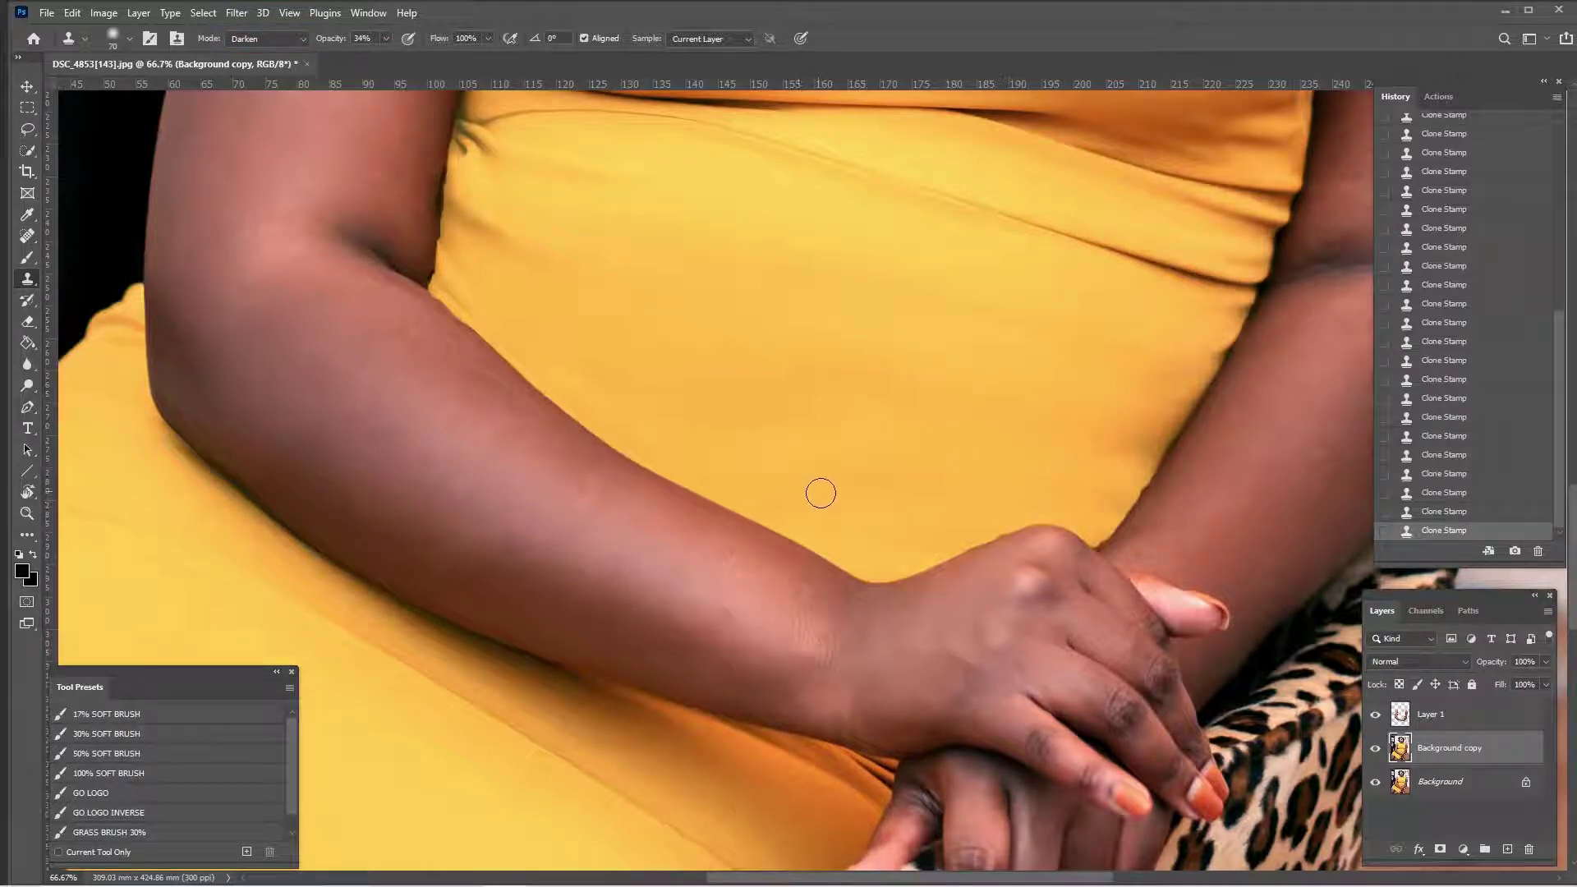
alt+click(1088, 466)
mouse_move(1102, 497)
mouse_down()
mouse_move(939, 513)
mouse_move(945, 529)
mouse_move(916, 550)
mouse_move(829, 546)
mouse_up()
Remove the remaining dress creases along the forearm and beside the inner elbow with the Spot Healing Brush
key(ctrl+minus)
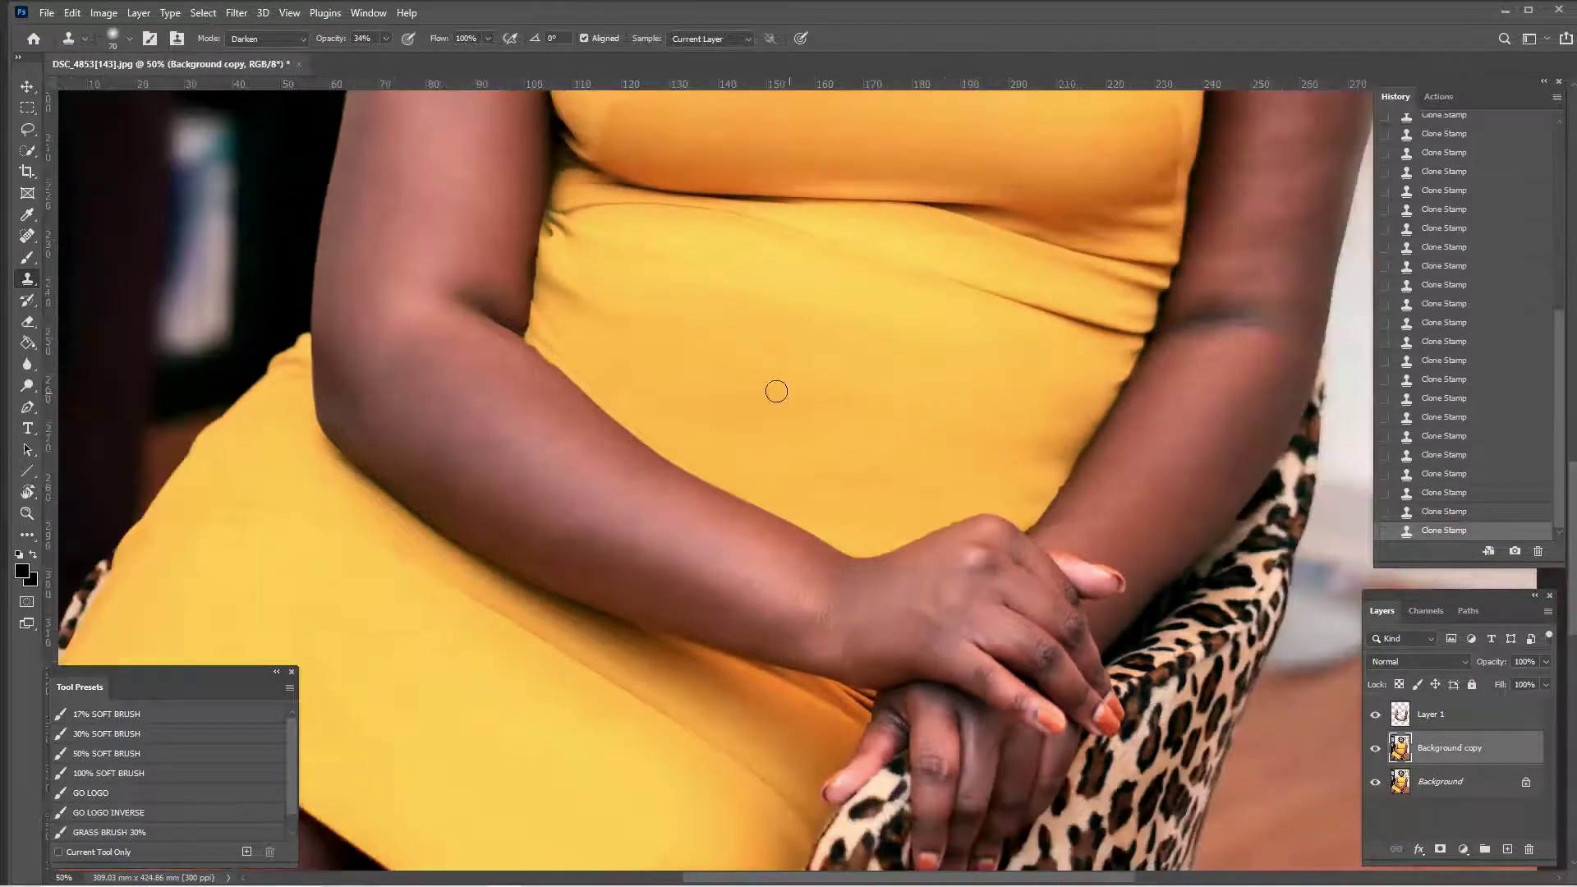
key(ctrl+plus)
drag(604, 259, 776, 357)
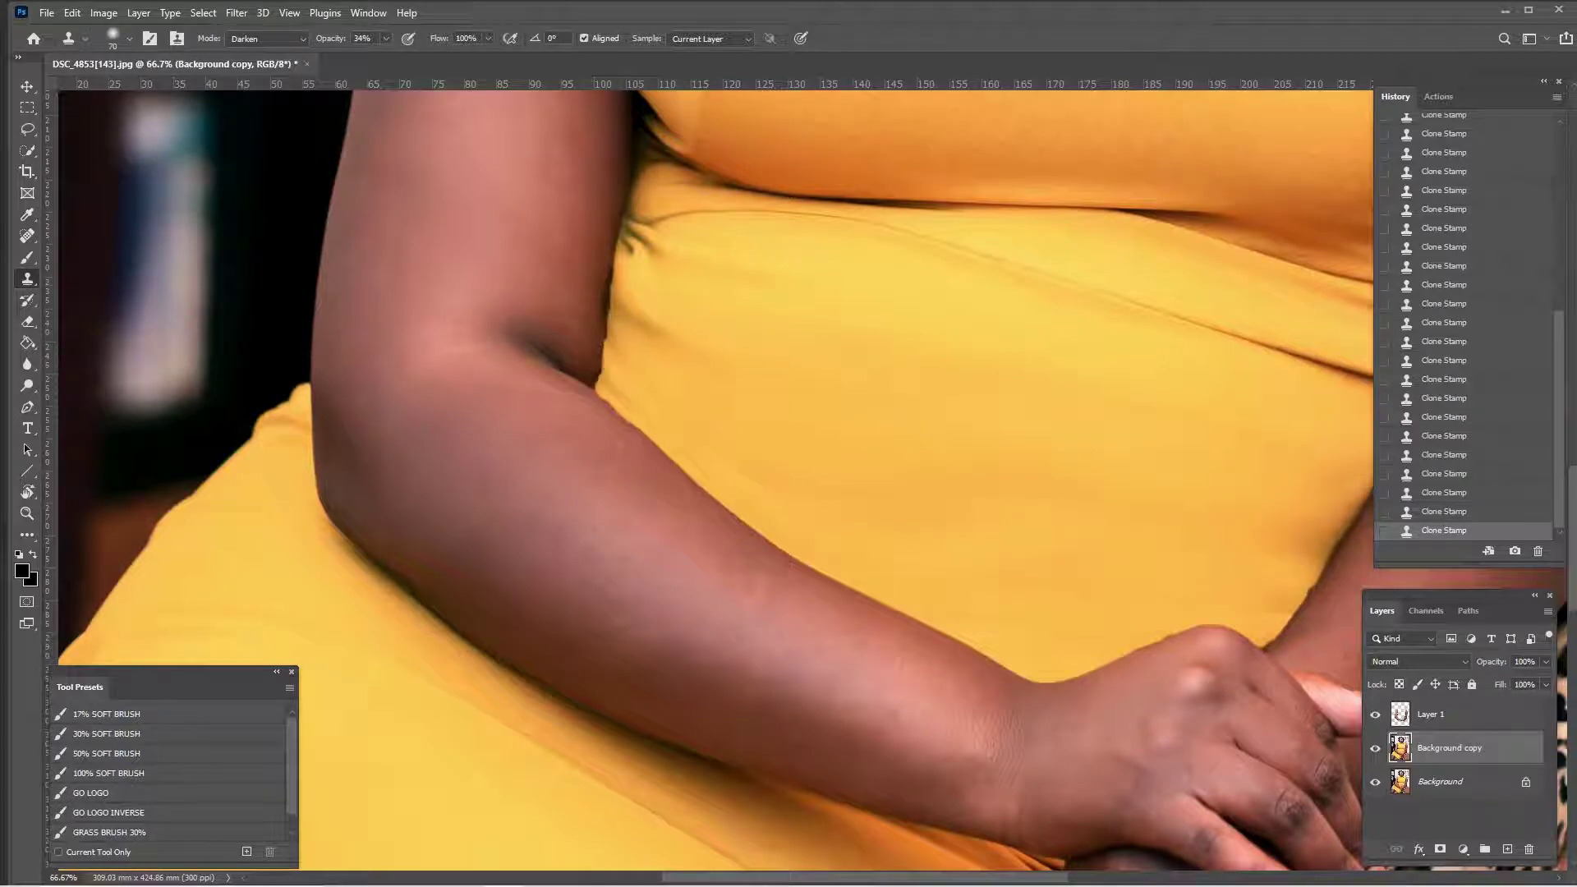
click(27, 238)
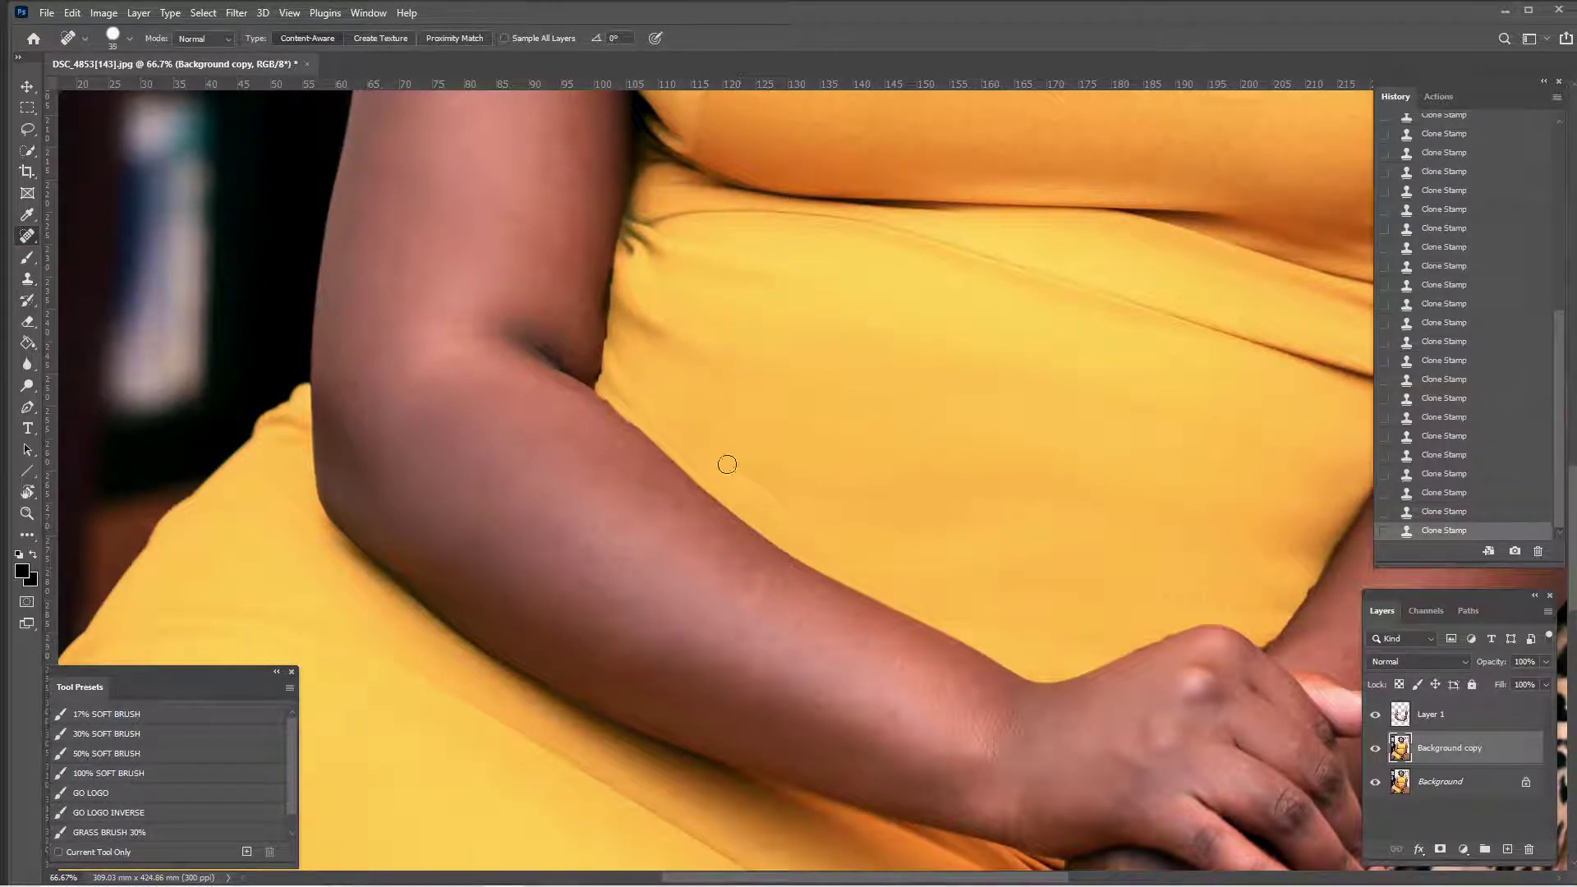
drag(621, 359, 768, 502)
drag(613, 381, 656, 423)
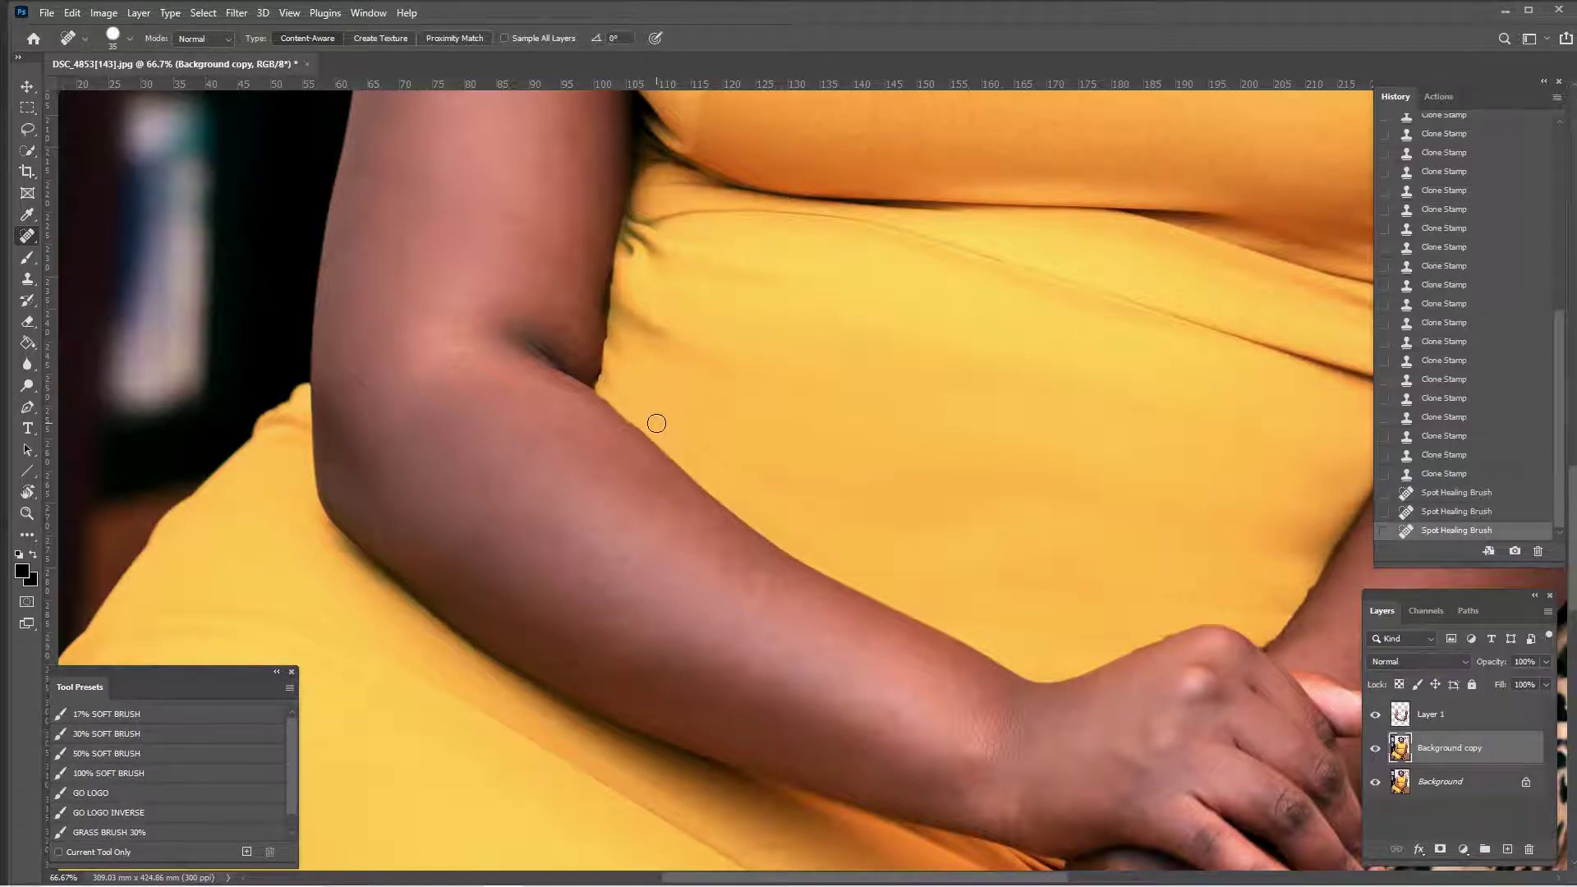
click(618, 357)
drag(665, 339, 690, 365)
Undo the last healing stroke and heal the marks along the forearm edge with a 50 px Spot Healing Brush
key(bracketright)
key(ctrl+z)
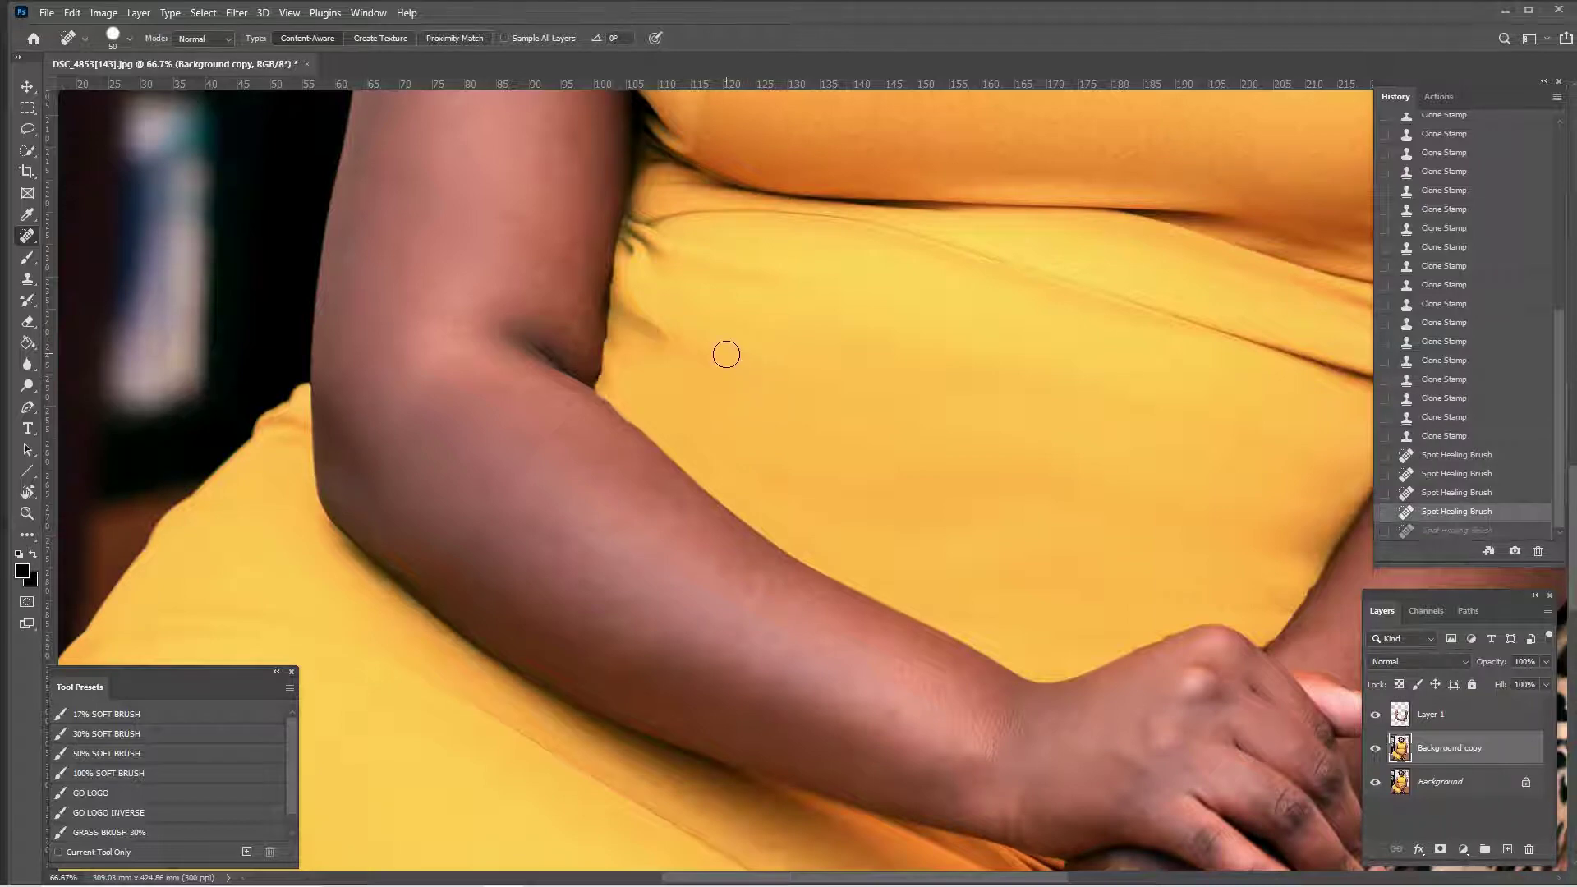
drag(662, 427, 727, 466)
mouse_move(670, 366)
mouse_down()
mouse_move(688, 372)
mouse_move(619, 345)
mouse_move(614, 374)
mouse_up()
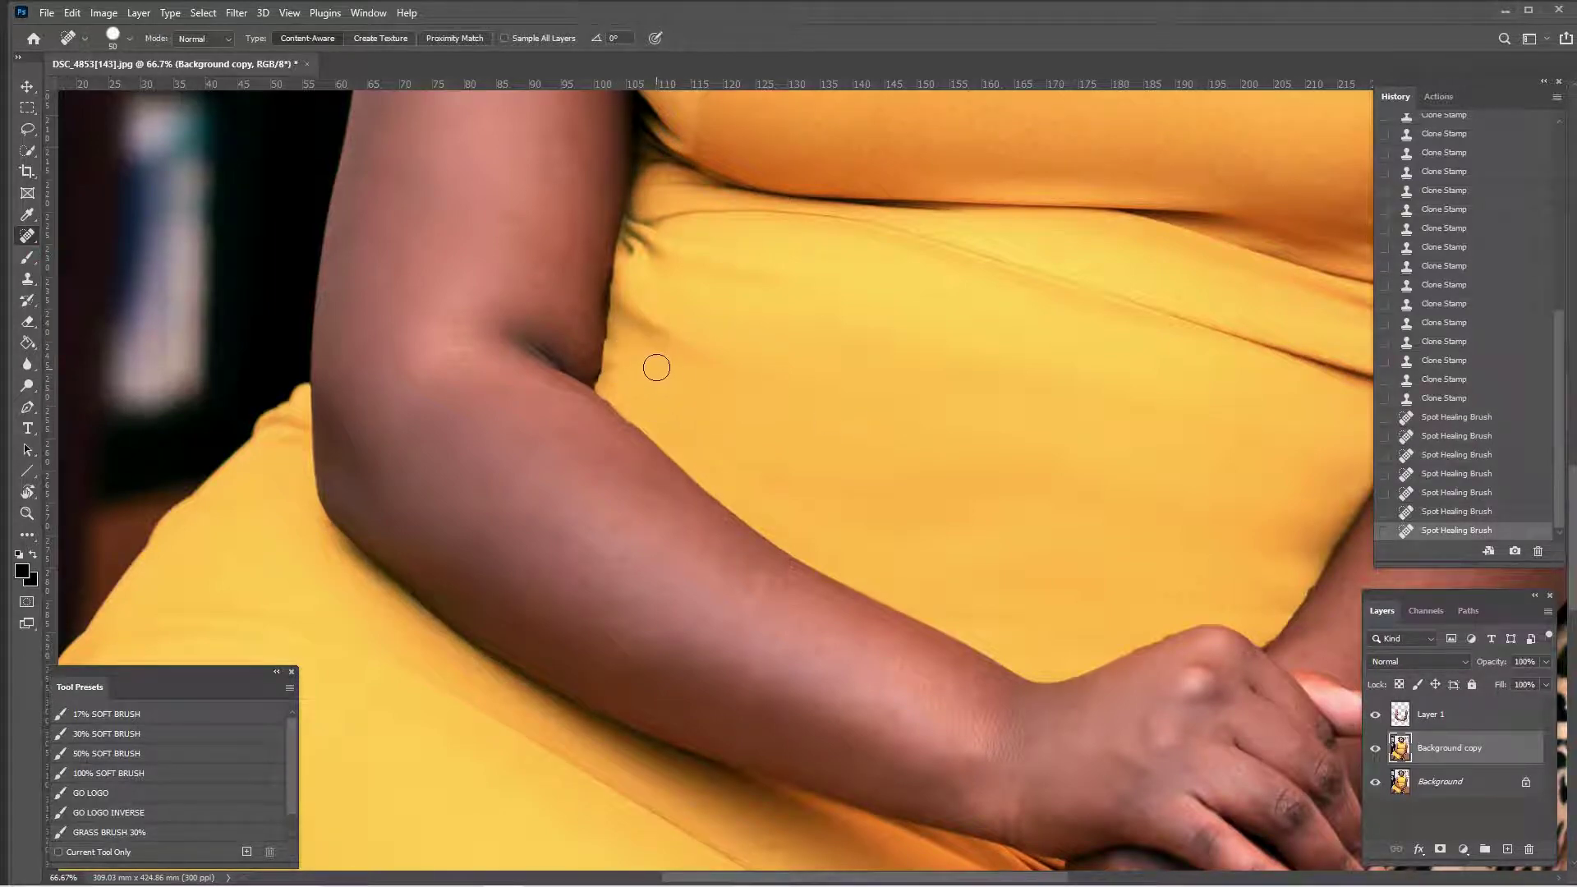
Try healing the short crease running into the stomach above the inner elbow, undoing each attempt
mouse_move(669, 331)
mouse_down()
mouse_move(657, 337)
mouse_move(702, 361)
mouse_up()
key(ctrl+z)
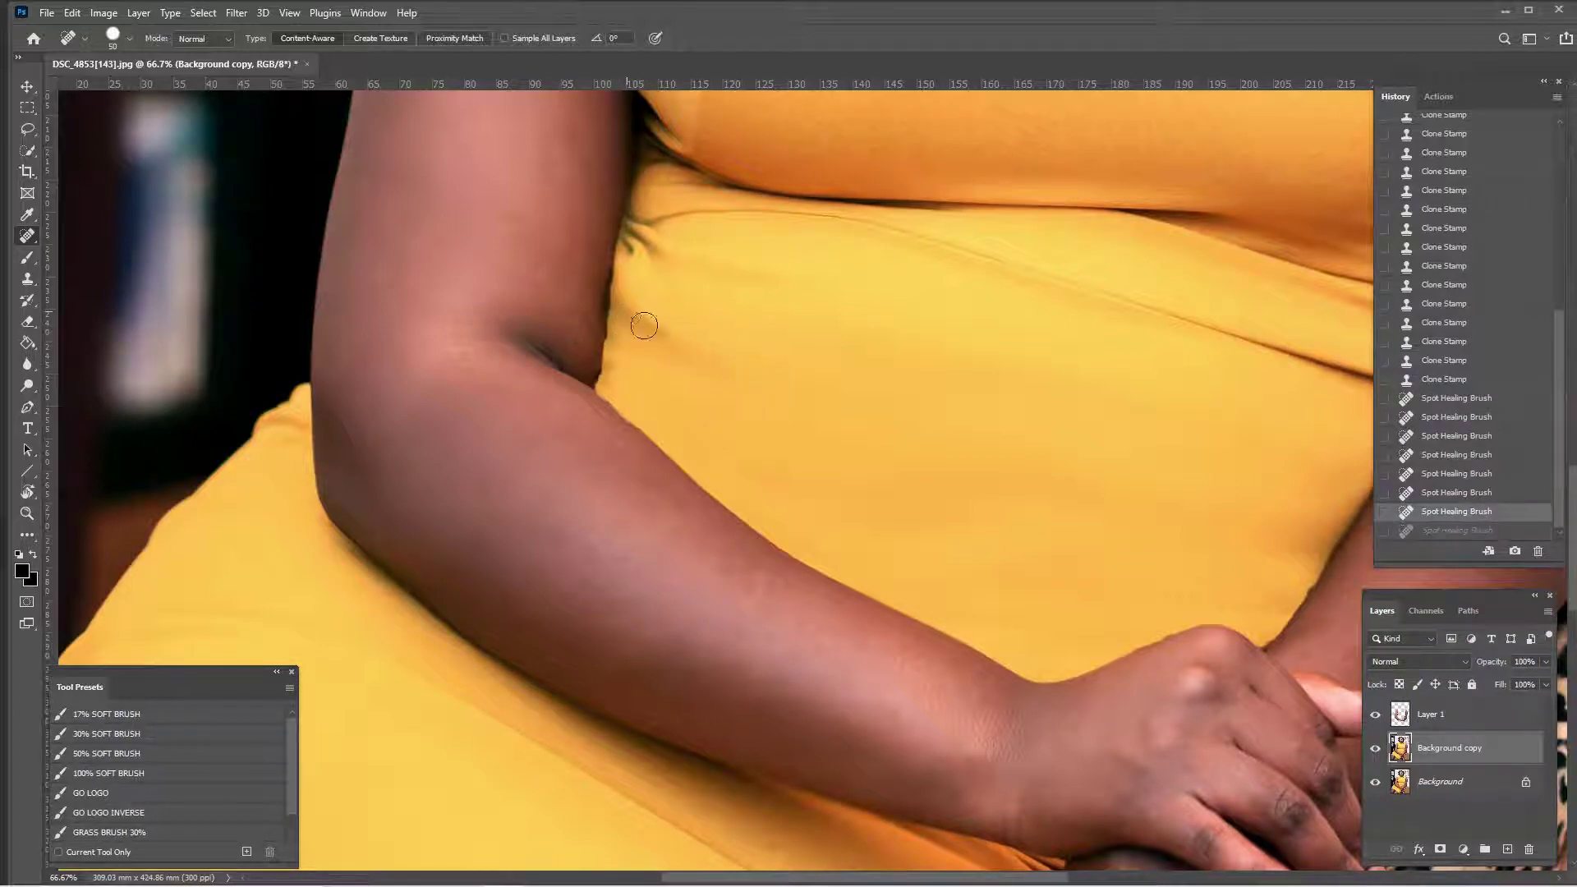
drag(641, 317, 738, 378)
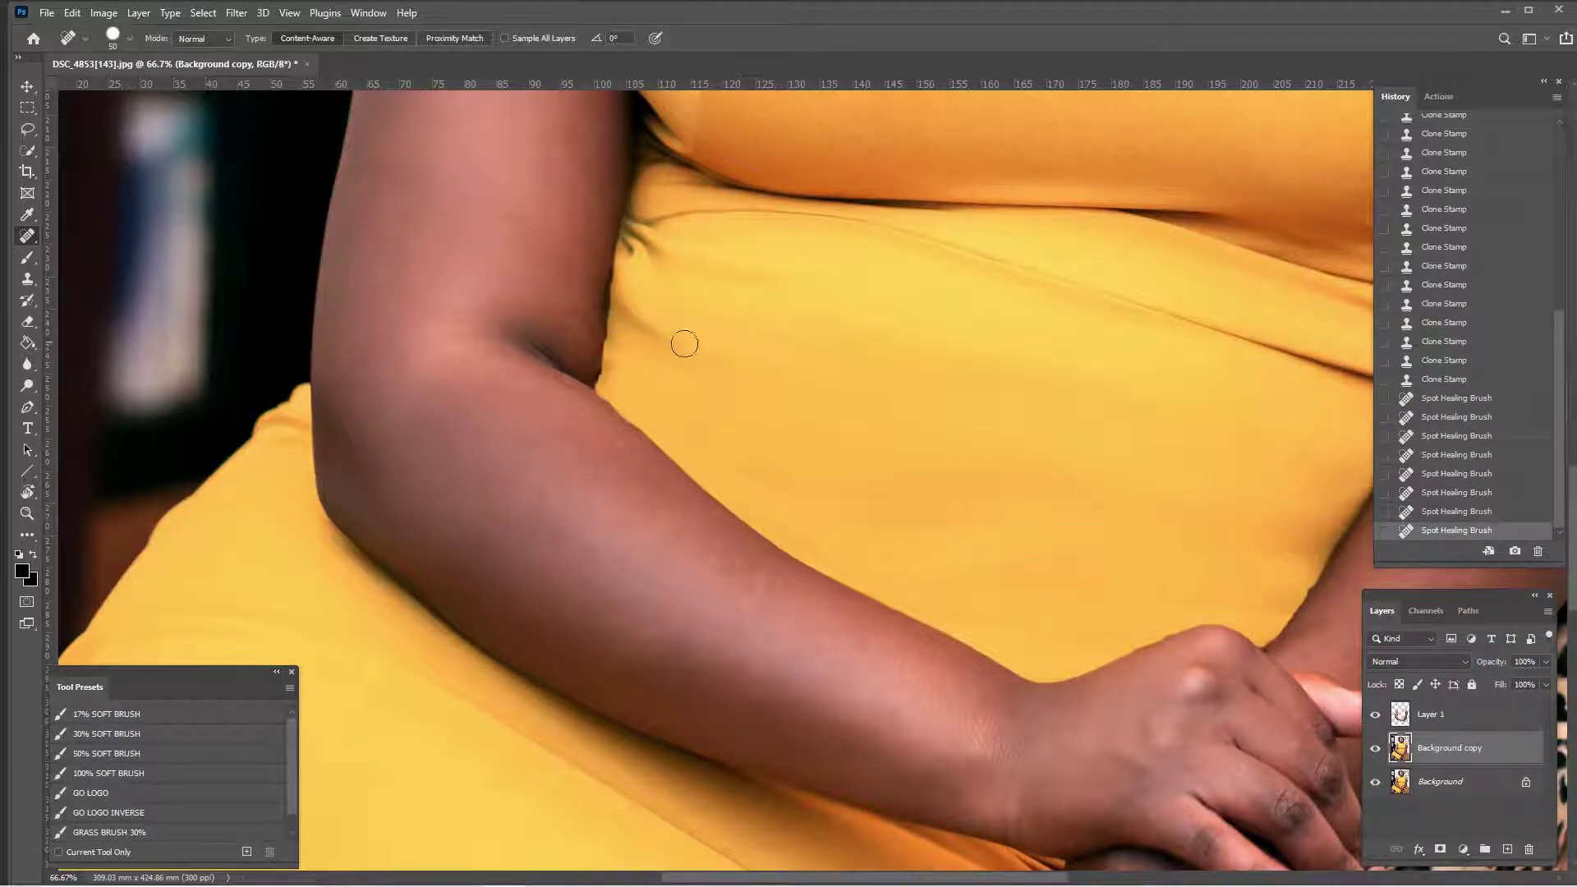
key(ctrl+z)
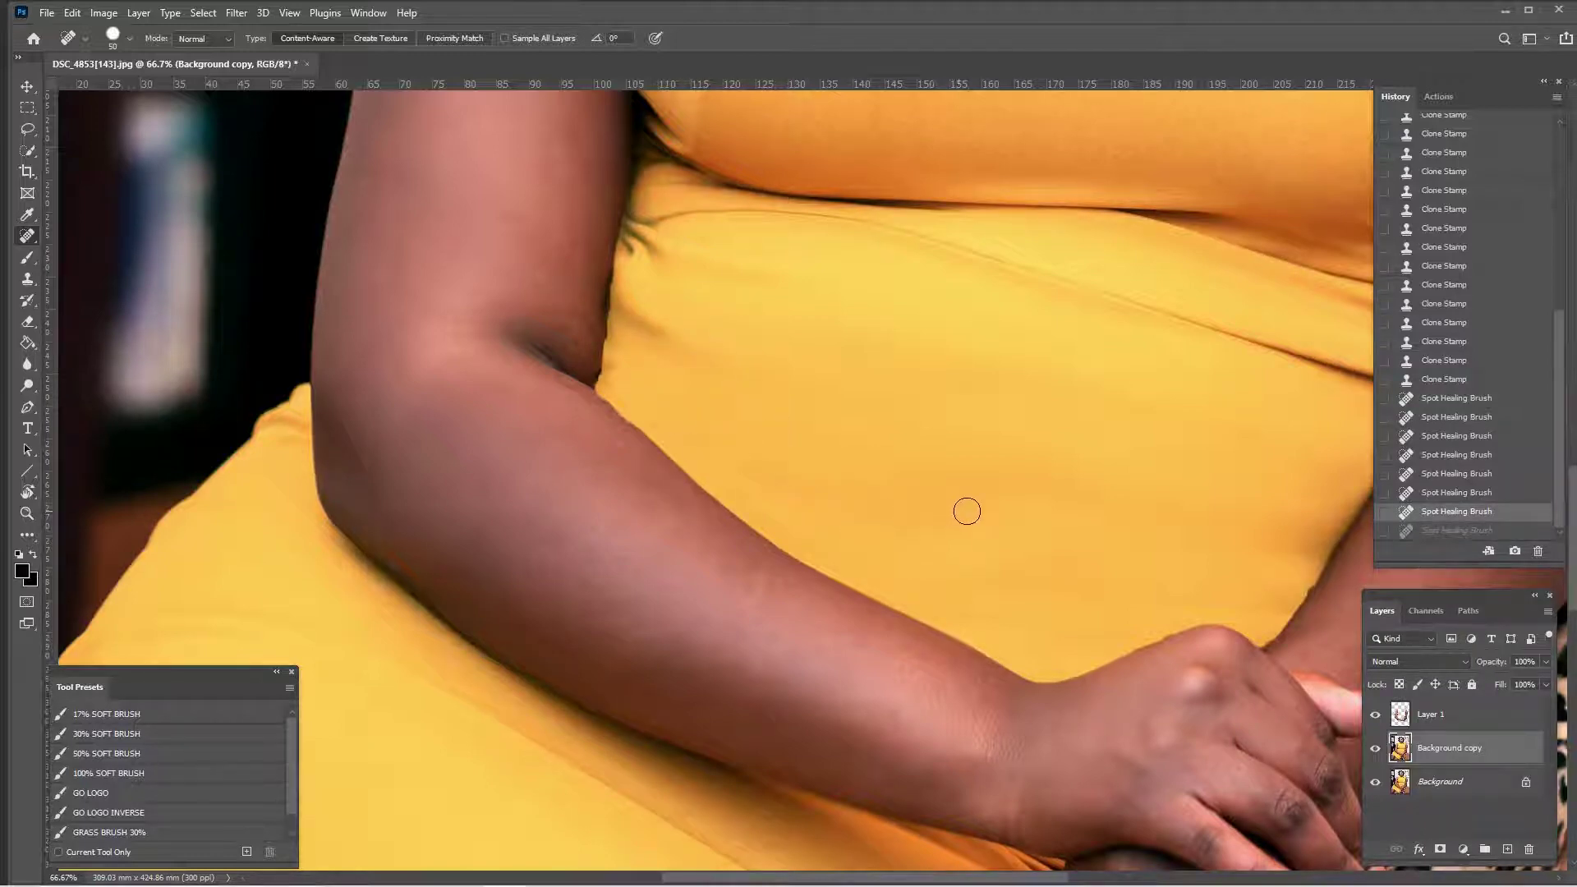
Heal the uneven marks across the lower stomach above the hands, and check the result on the whole portrait
drag(1148, 535, 888, 486)
drag(1016, 560, 894, 556)
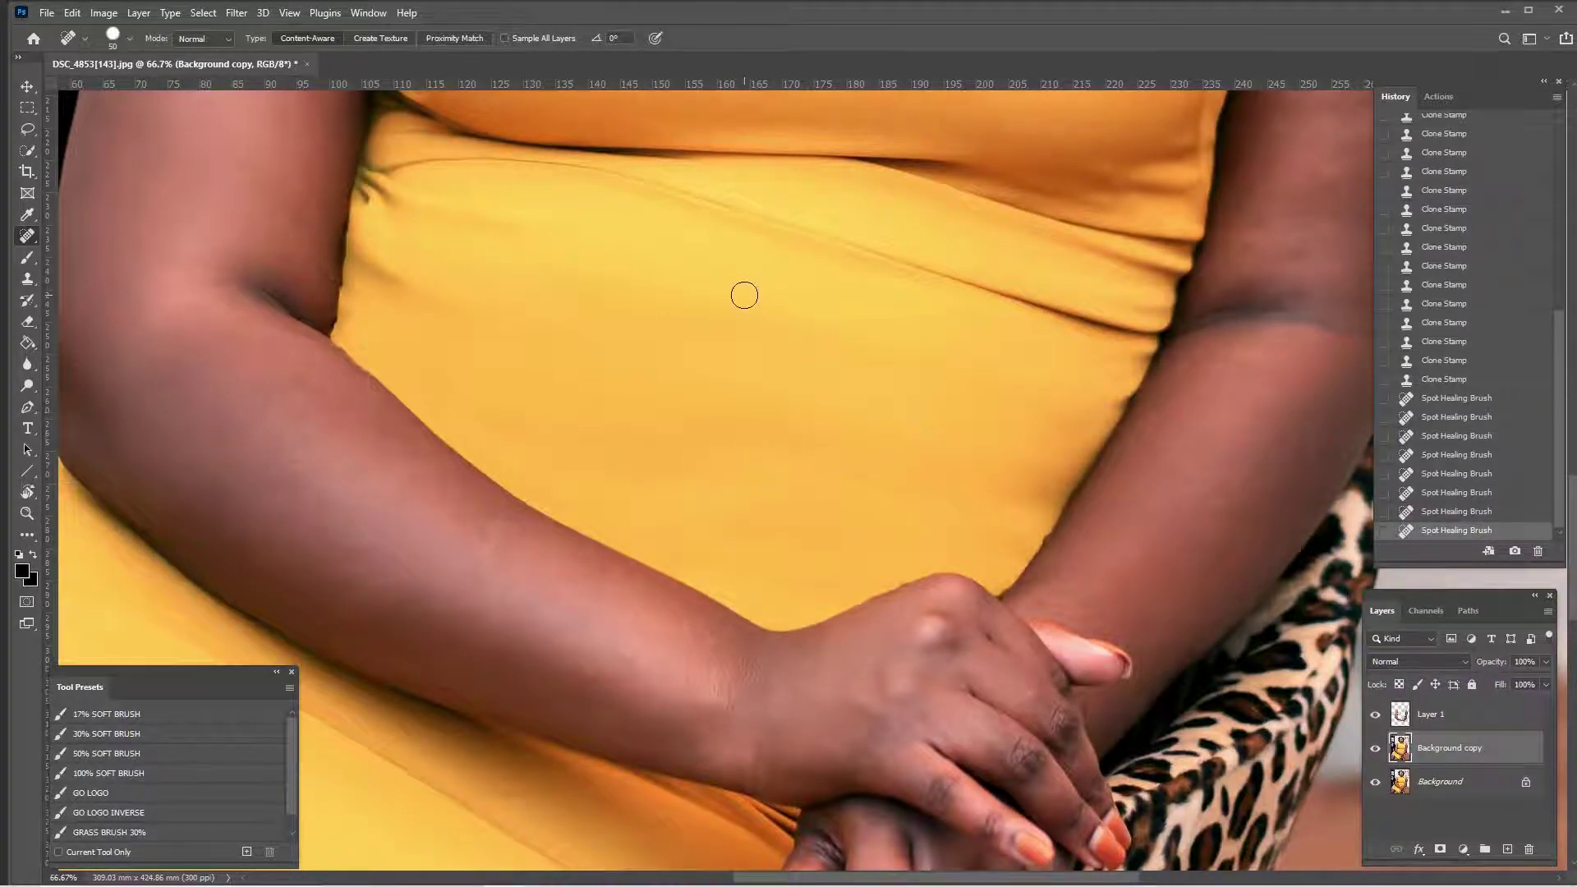
drag(744, 295, 989, 460)
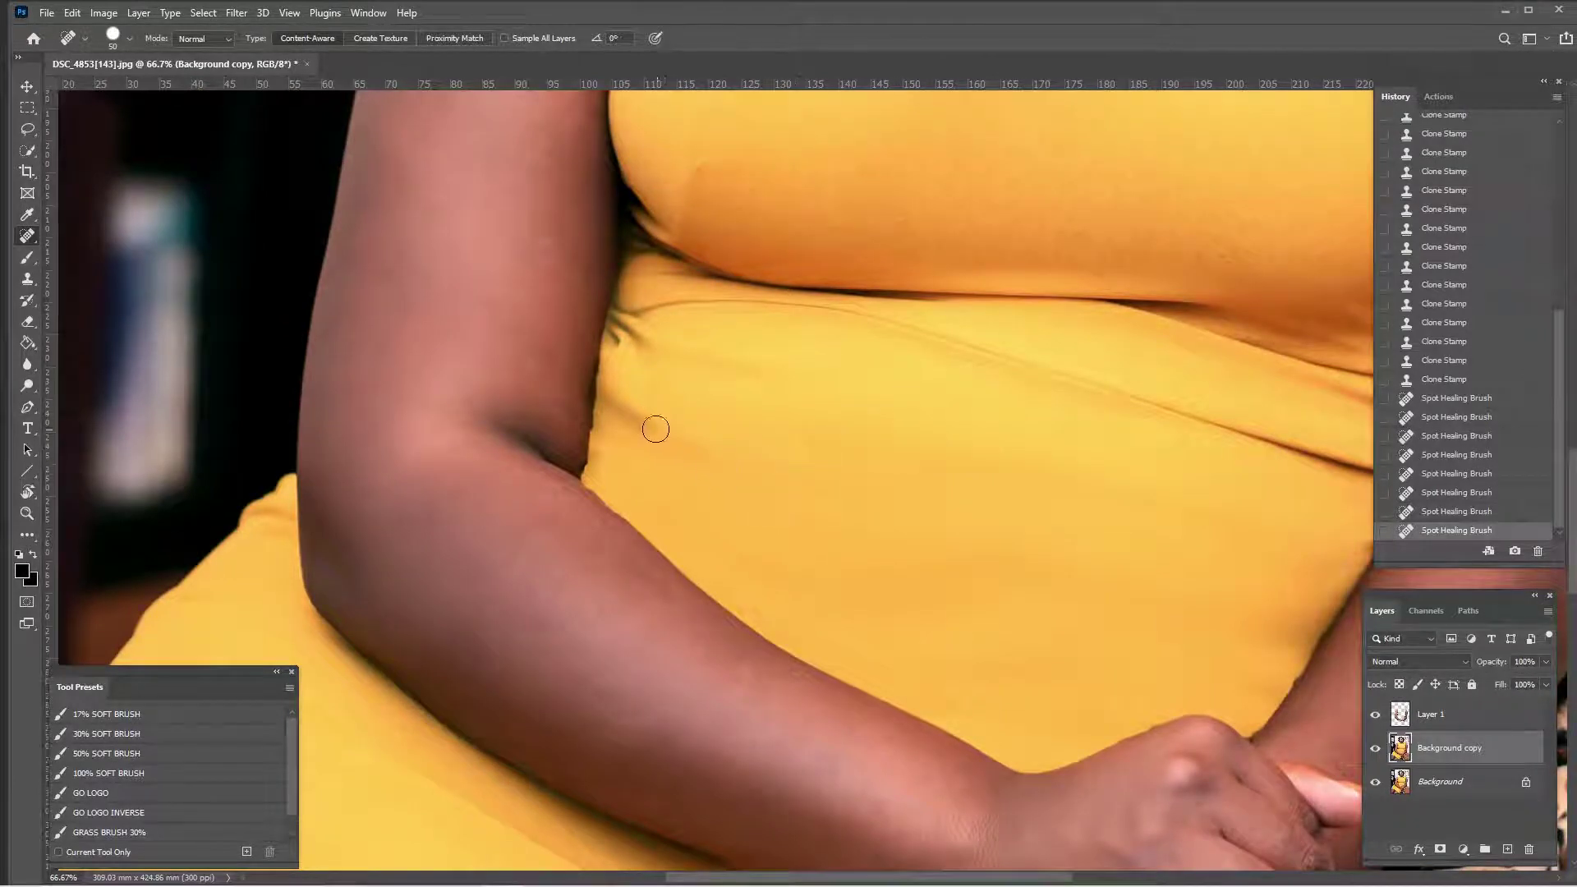
key(ctrl+0)
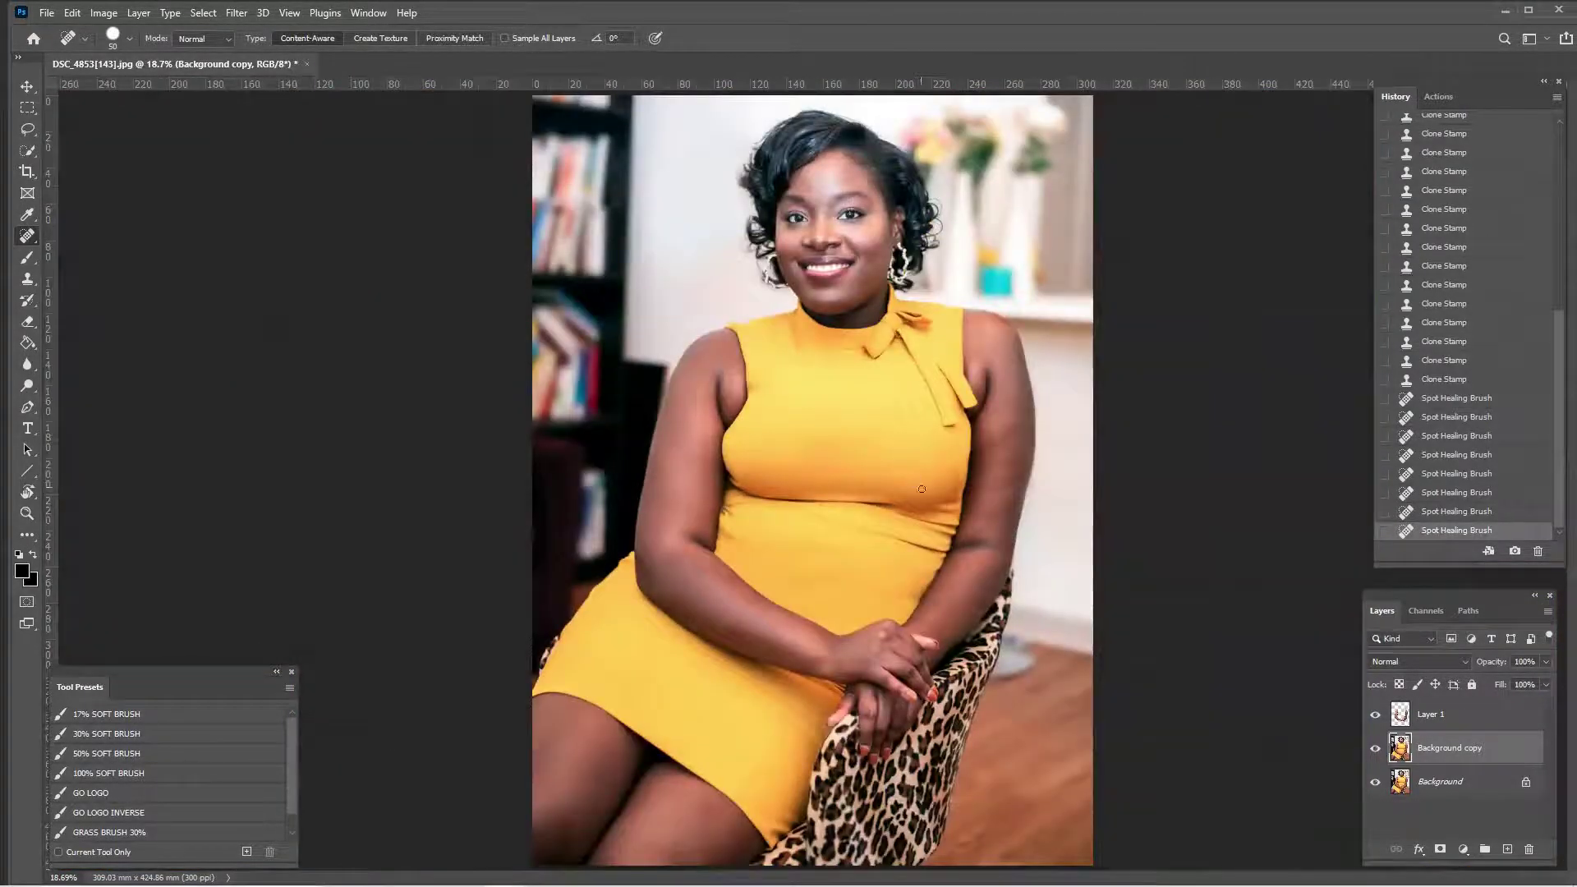
scroll(789, 566, up, 3)
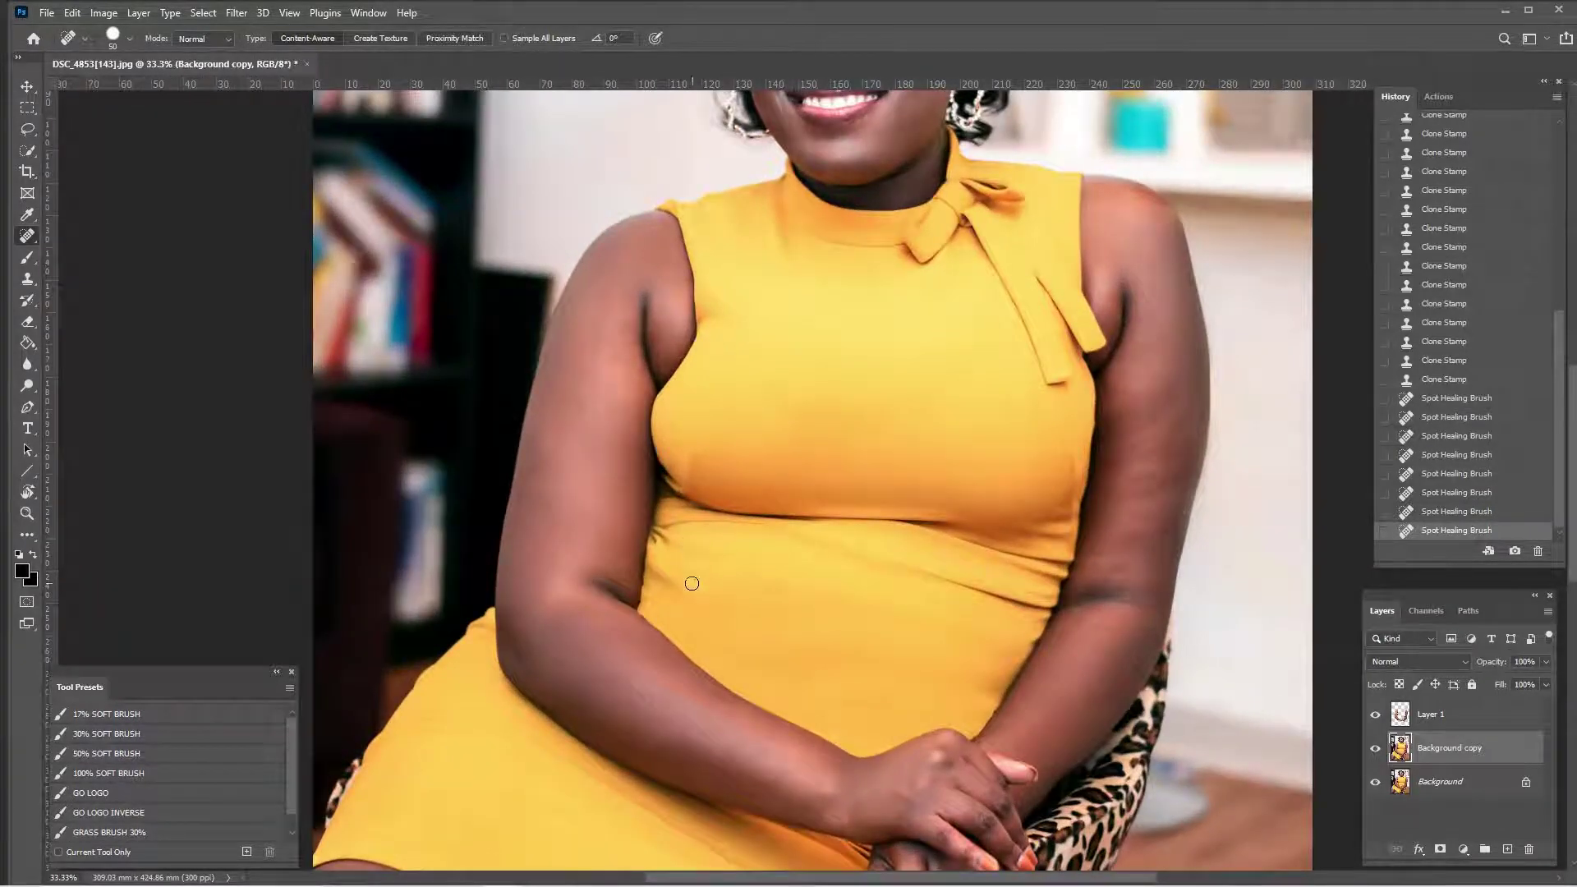
scroll(692, 591, up, 2)
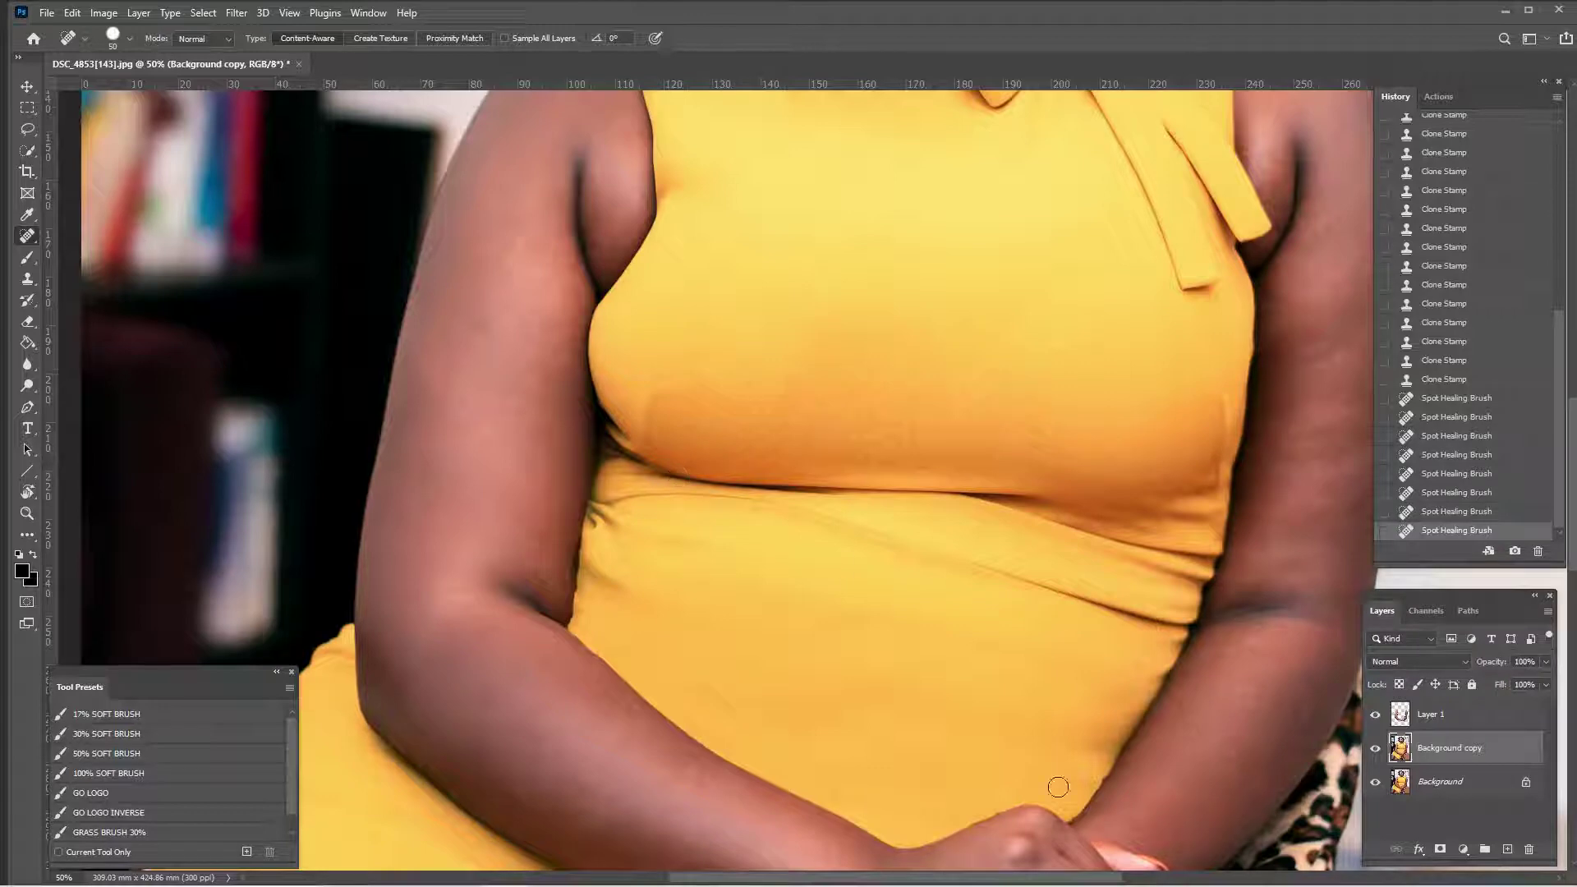
scroll(728, 575, down, 1)
scroll(725, 584, up, 2)
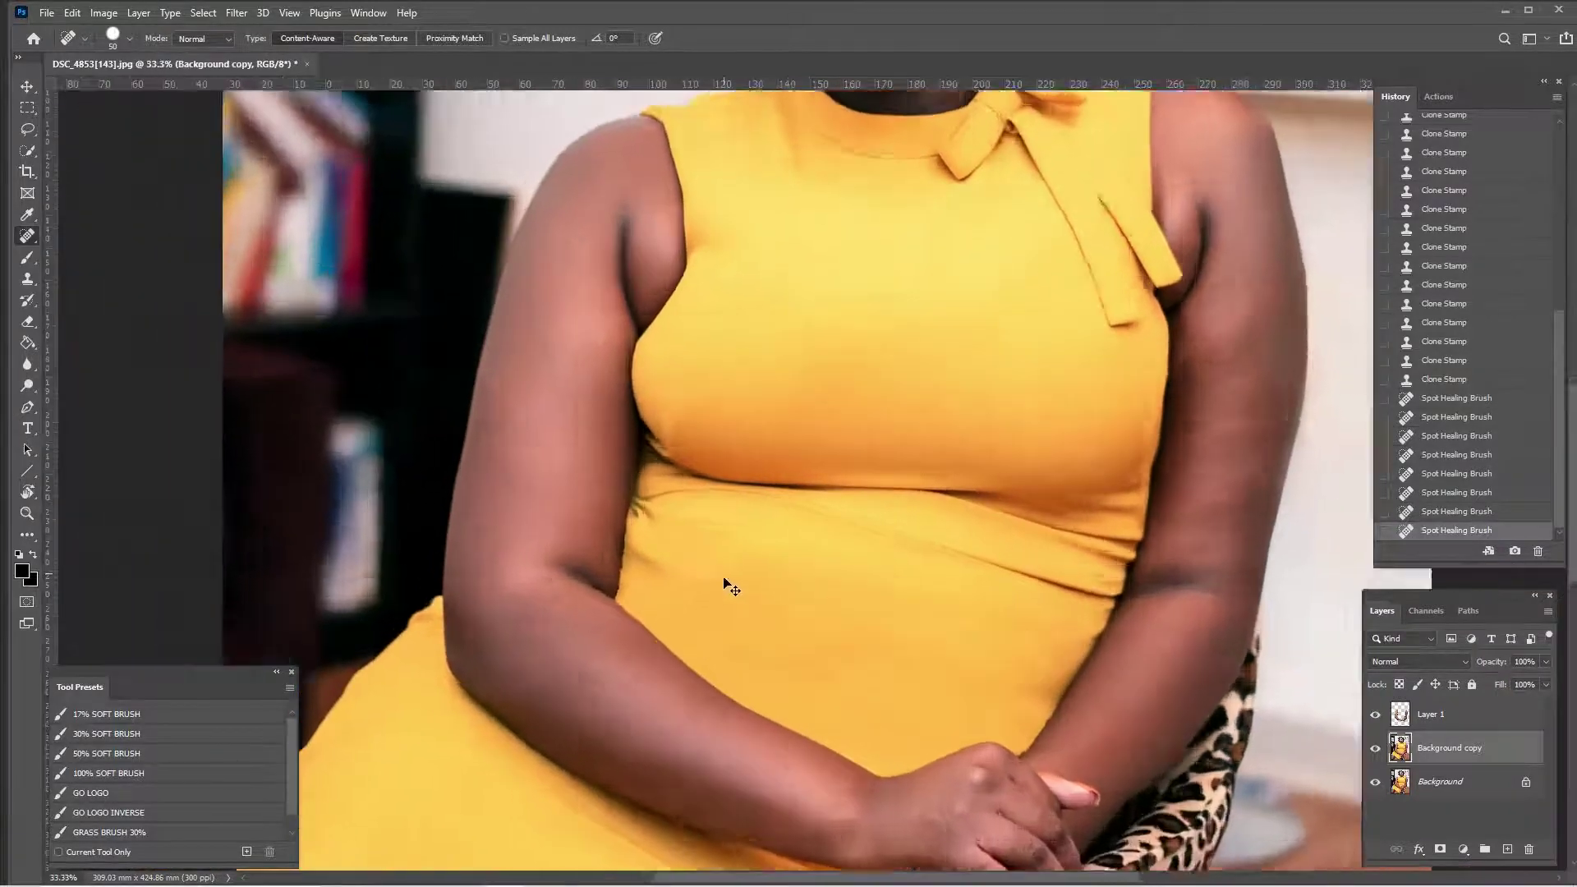
Blend the bright fabric just below the waist seam near the inner elbow with the Darken Clone Stamp at 34% opacity
click(27, 279)
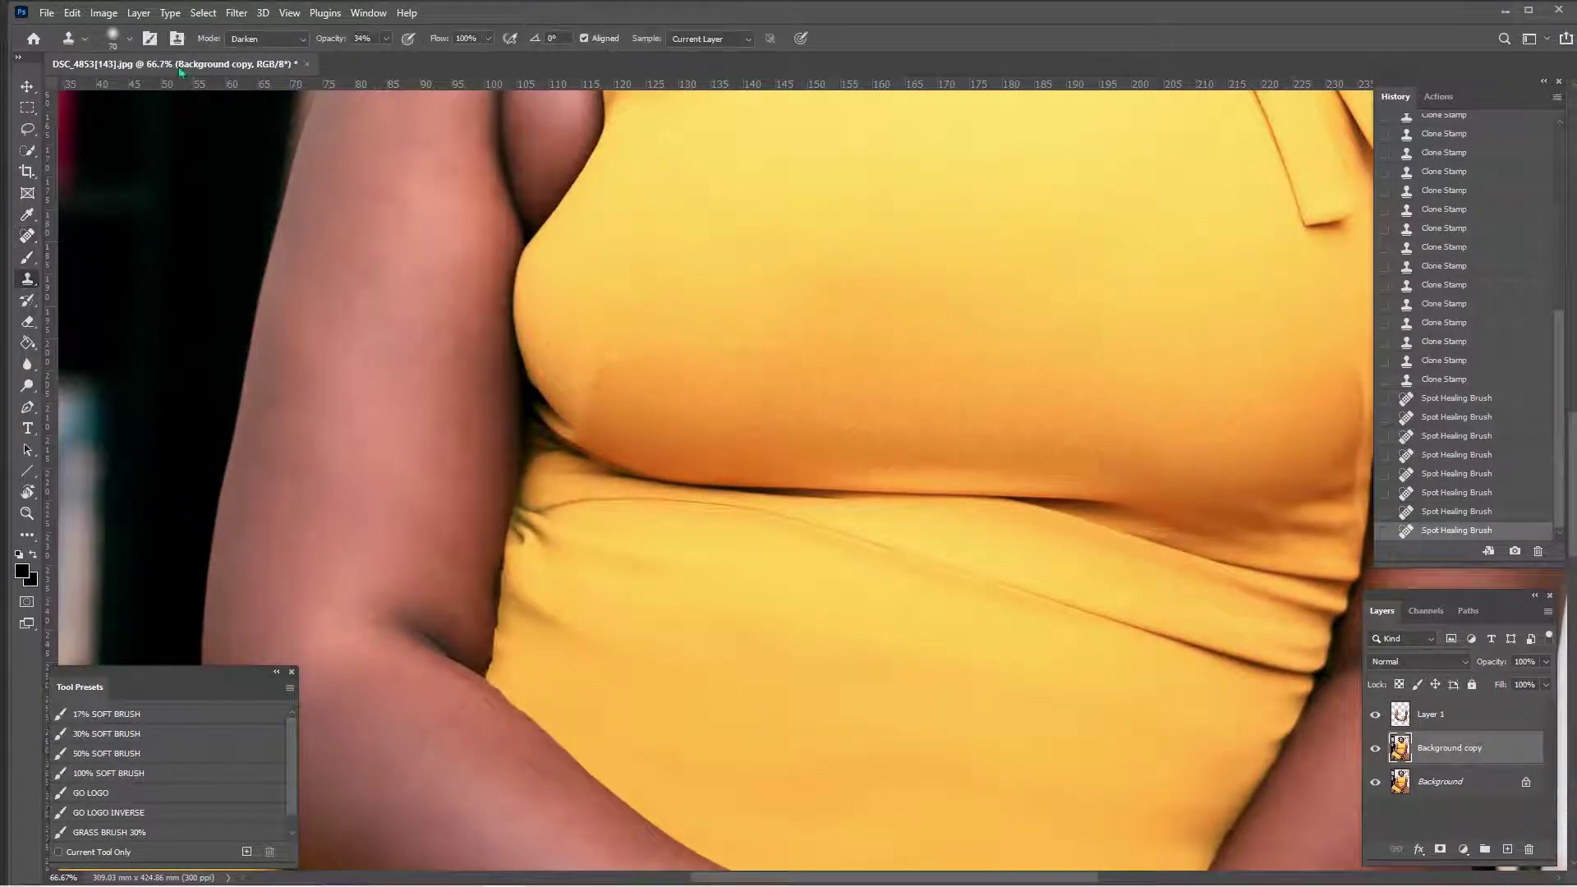
alt+click(578, 588)
mouse_move(582, 536)
mouse_down()
mouse_move(697, 557)
mouse_move(700, 572)
mouse_move(577, 539)
mouse_move(660, 561)
mouse_up()
alt+click(600, 592)
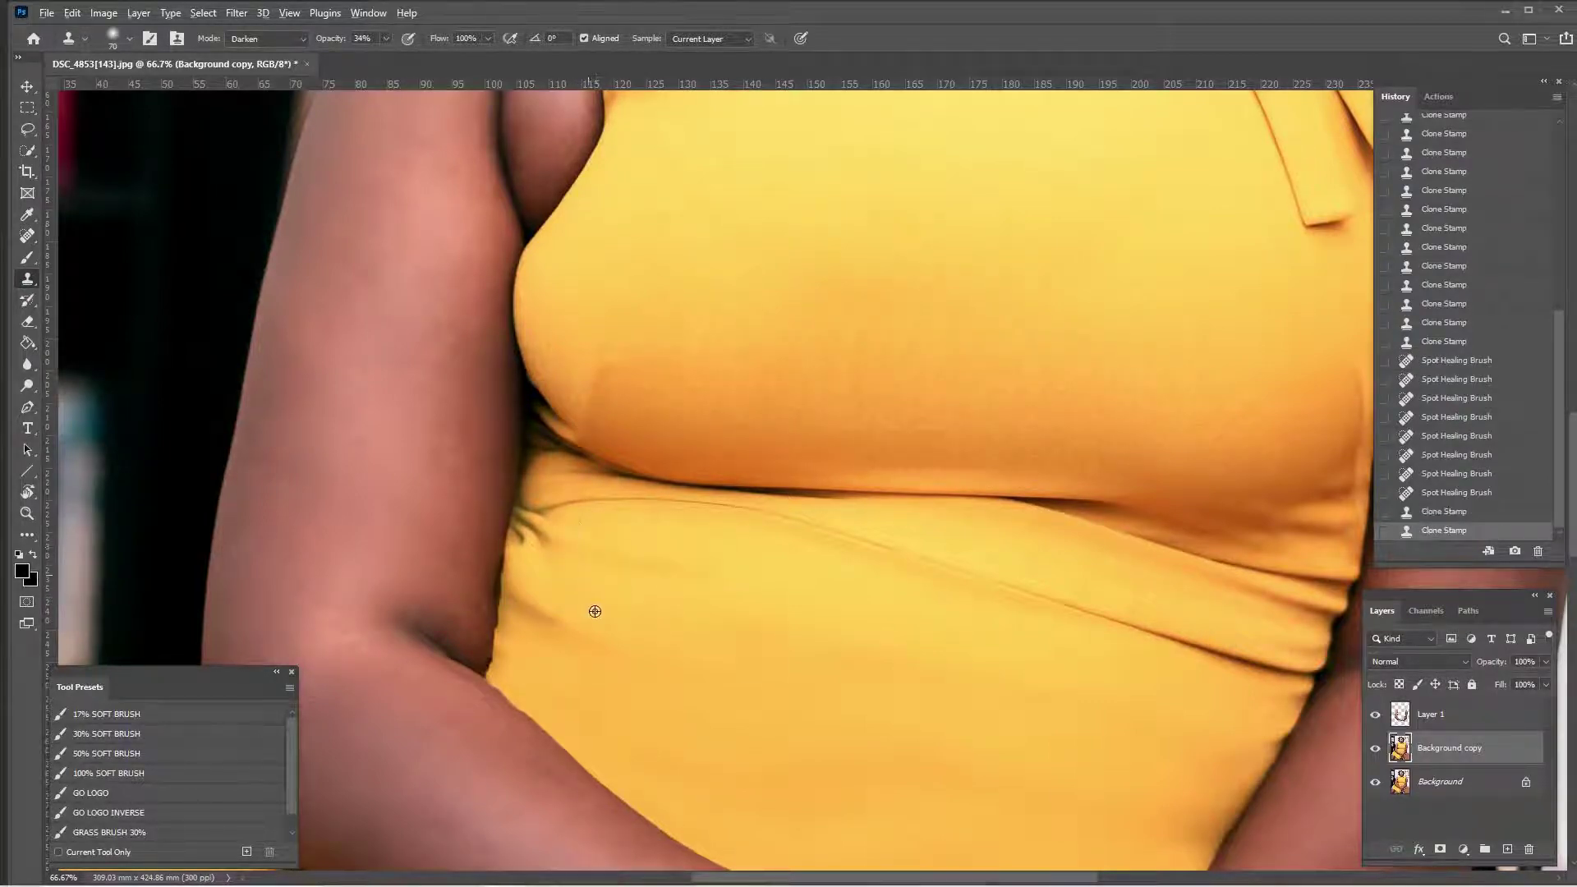
drag(558, 527, 581, 534)
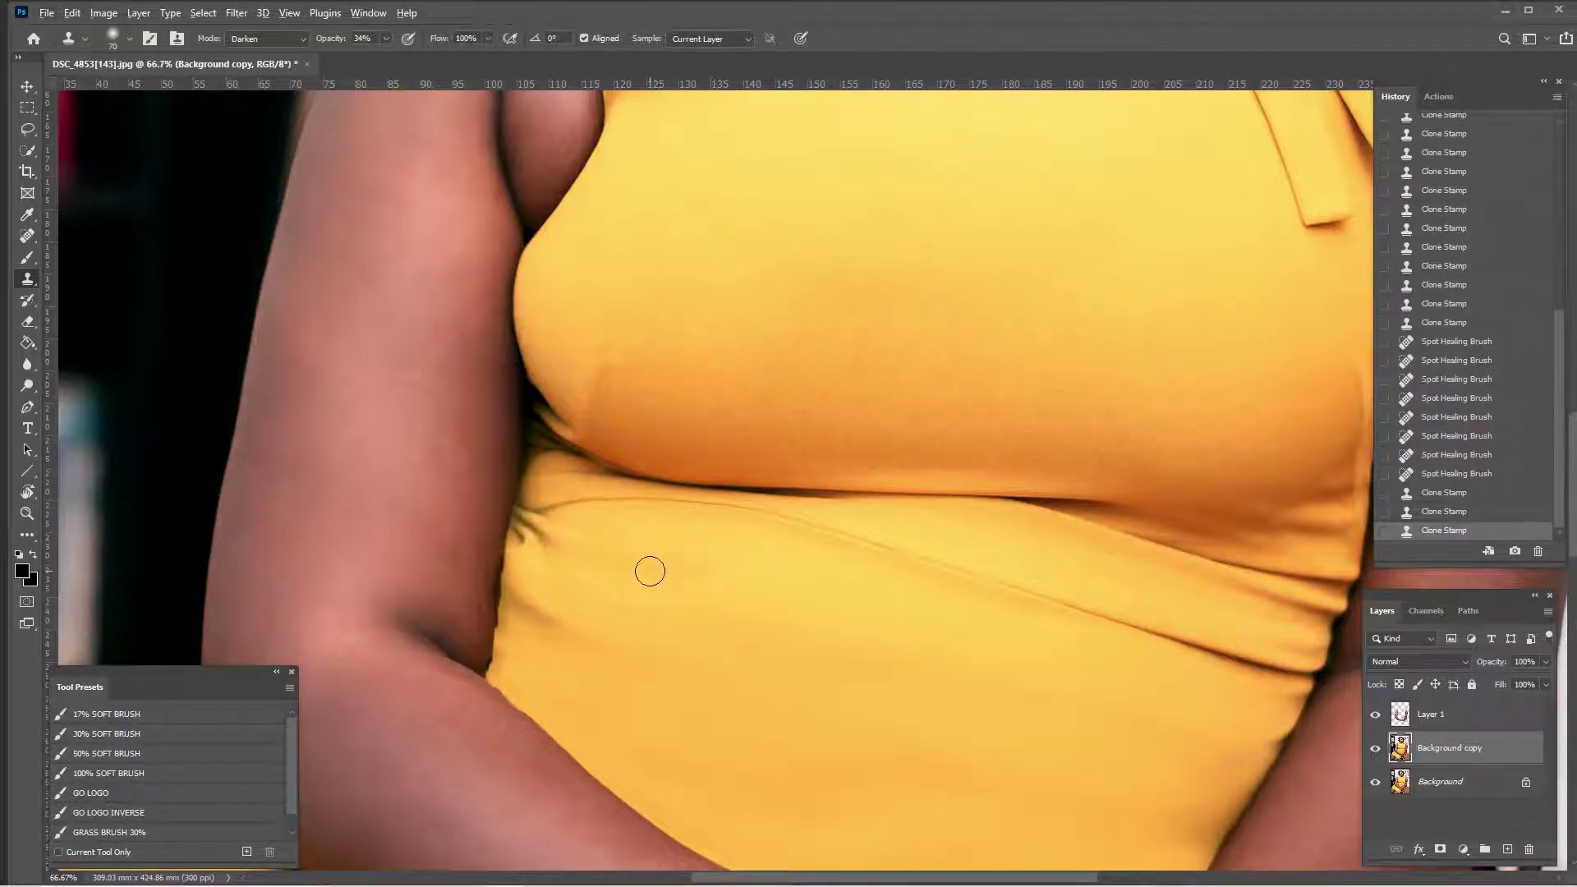
Smooth the stomach fabric below the waist seam near the inner elbow with a 90 px Lighten Clone Stamp at 48% opacity
key(bracketright)
key(bracketright)
click(291, 39)
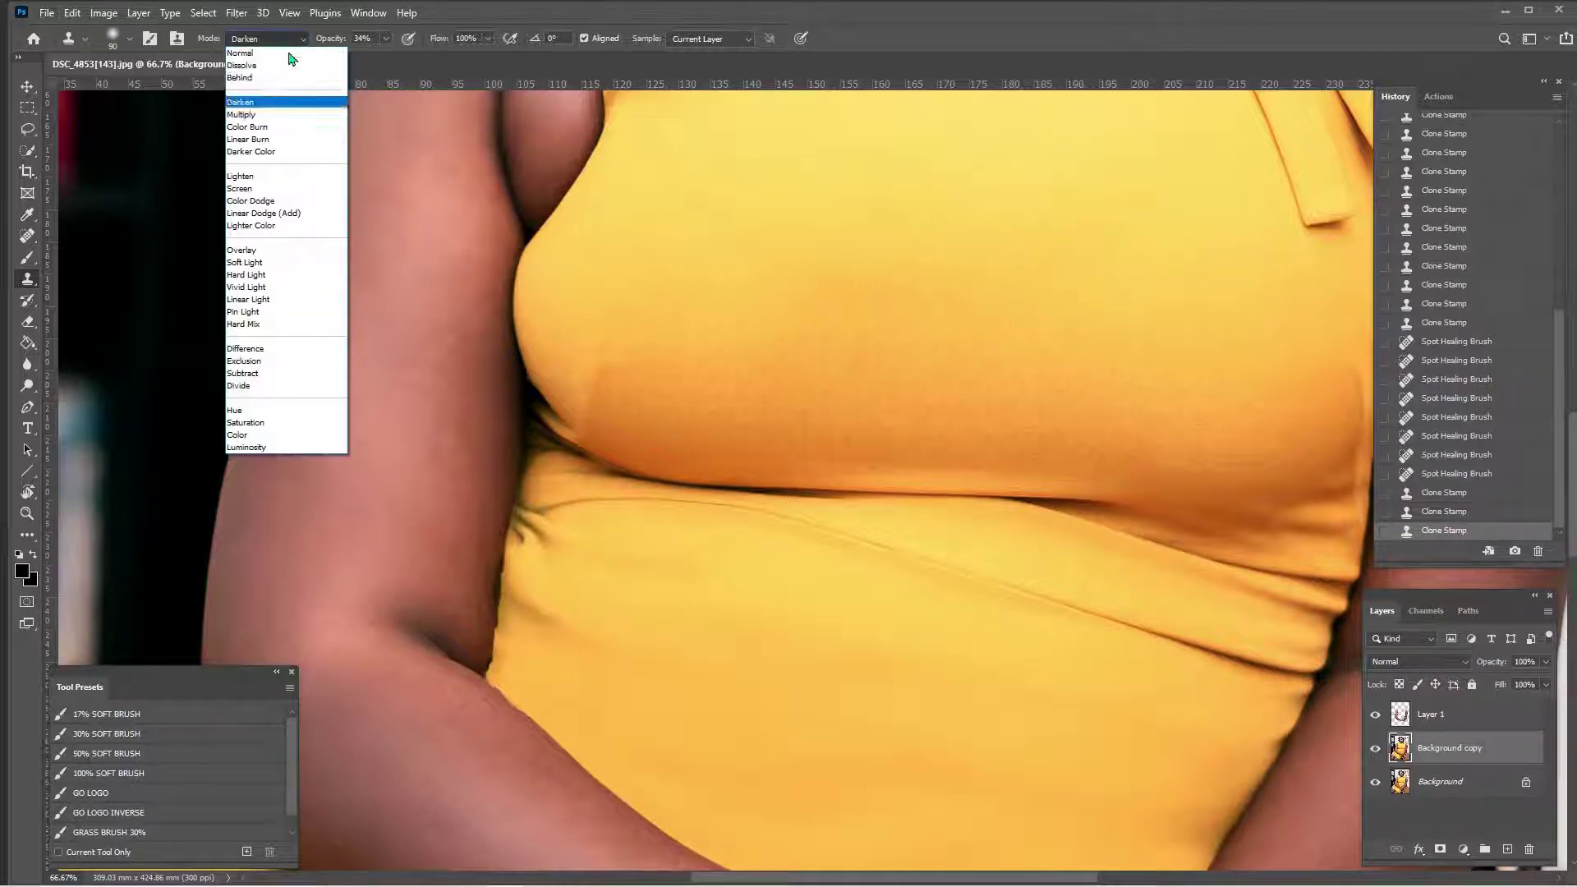
click(276, 176)
drag(329, 39, 340, 39)
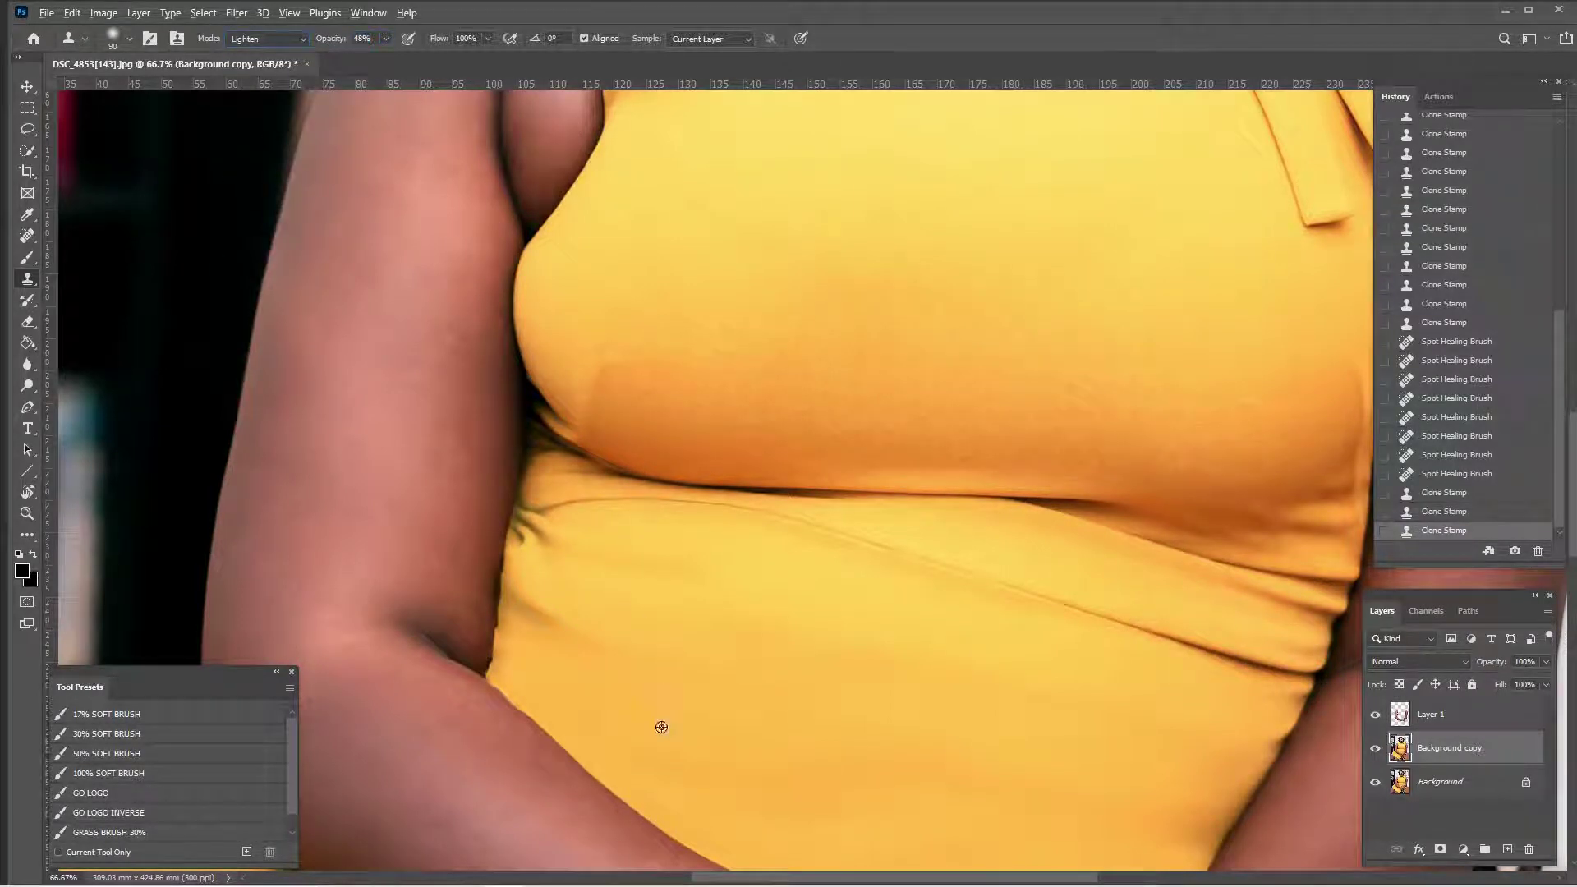
mouse_move(538, 618)
mouse_down()
mouse_move(515, 588)
mouse_move(542, 616)
mouse_up()
alt+click(568, 679)
alt+click(569, 589)
mouse_move(547, 552)
mouse_down()
mouse_move(687, 576)
mouse_move(636, 546)
mouse_move(738, 570)
mouse_move(776, 606)
mouse_up()
alt+click(620, 573)
mouse_move(547, 575)
mouse_down()
mouse_move(615, 655)
mouse_move(550, 600)
mouse_move(633, 634)
mouse_move(548, 597)
mouse_move(566, 640)
mouse_move(663, 689)
mouse_up()
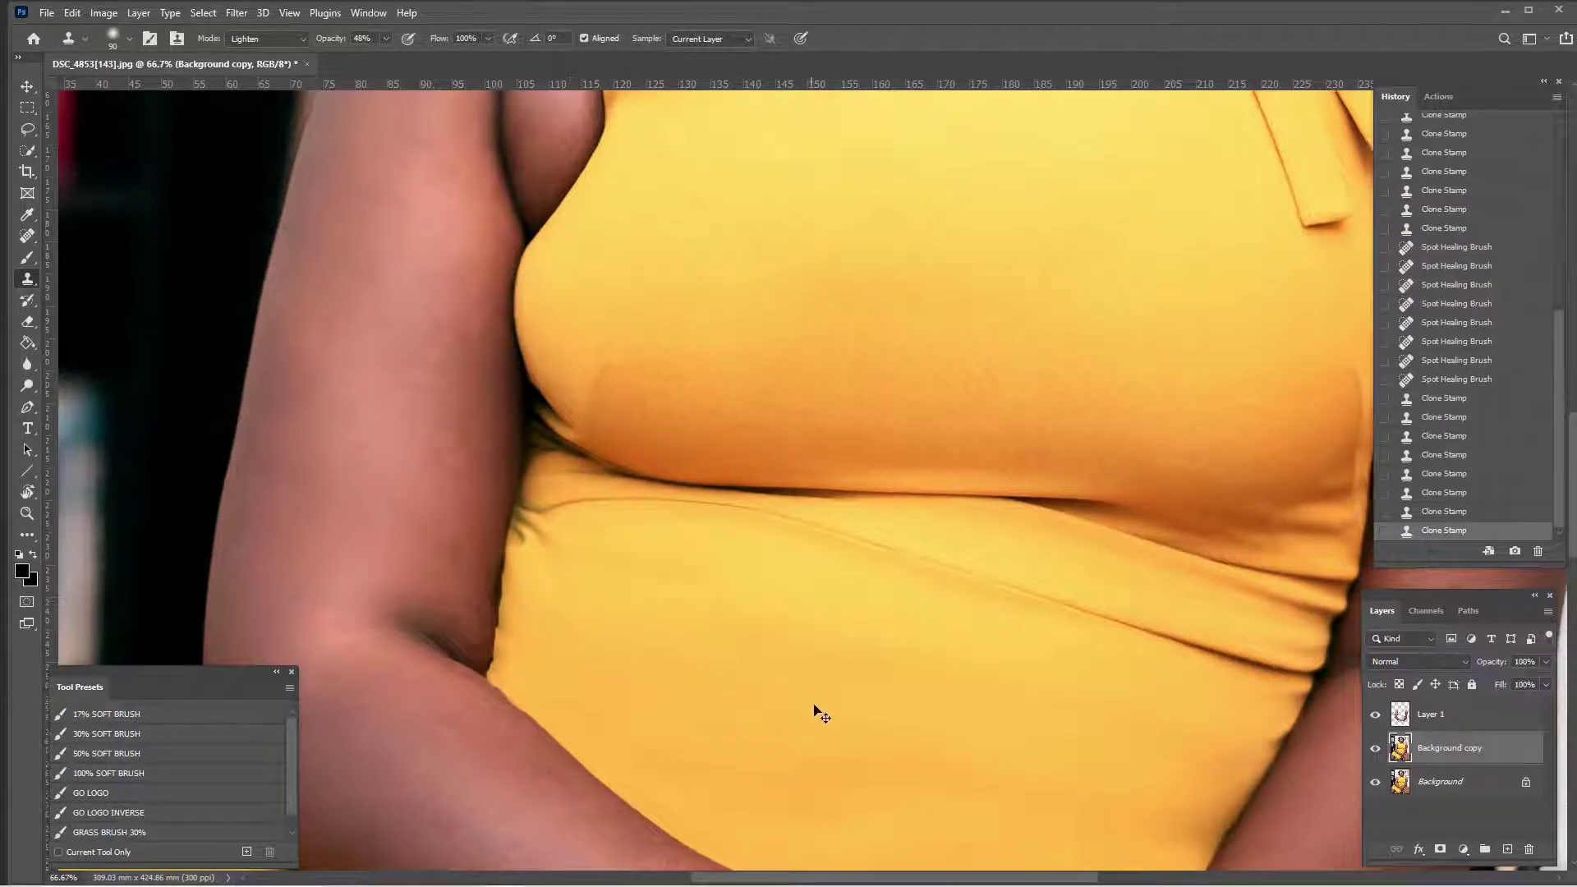
Even out the fabric across the middle of the stomach with a 100 px Lighten Clone Stamp
key(ctrl+minus)
key(ctrl+minus)
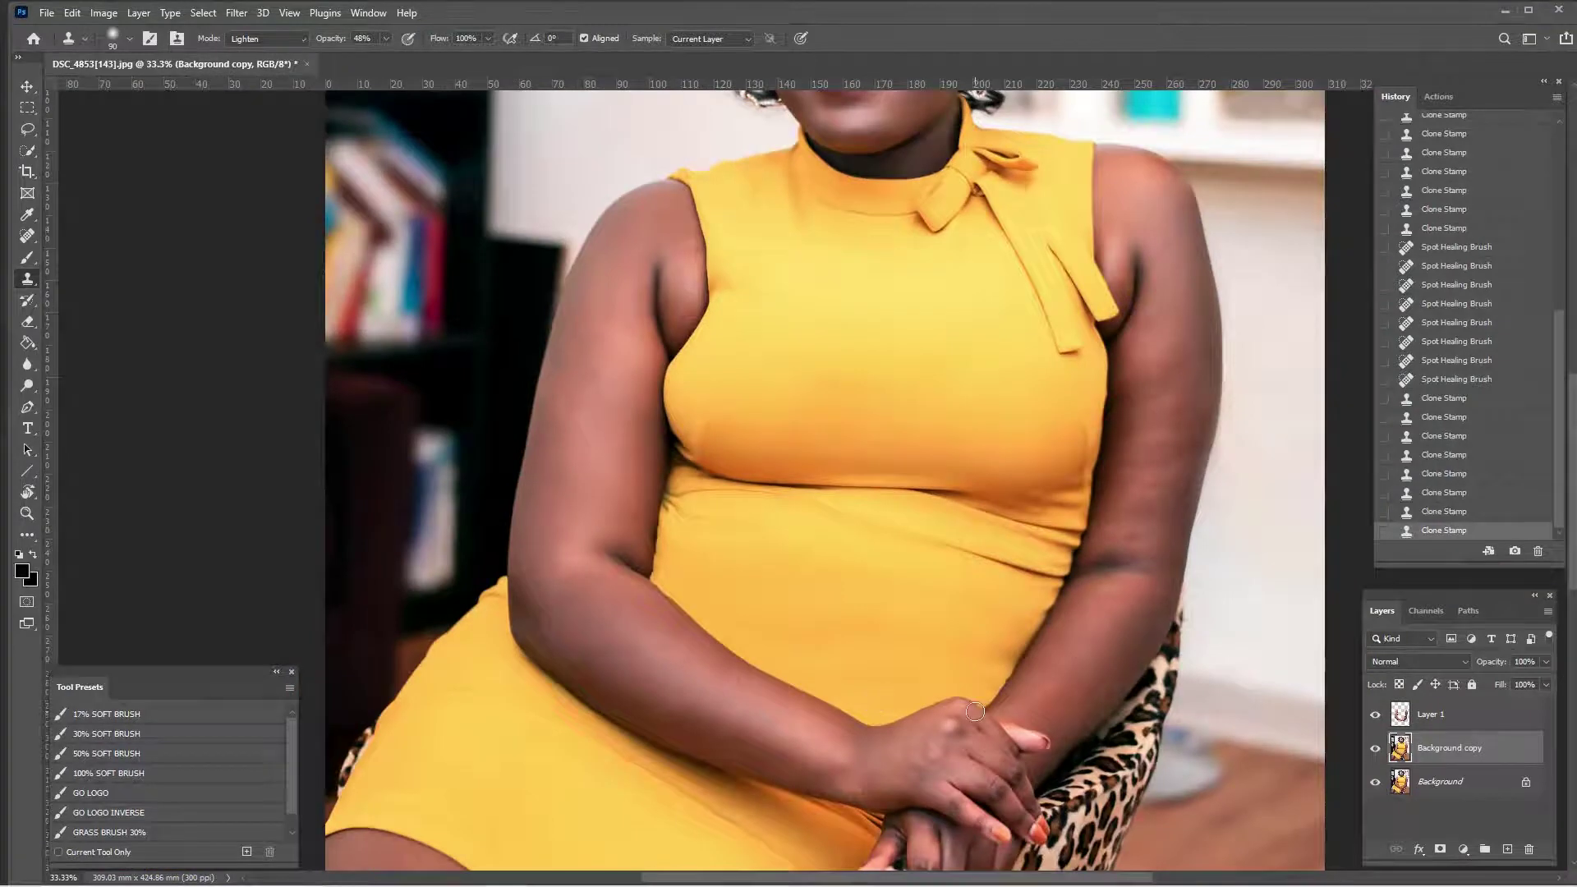
key(ctrl+plus)
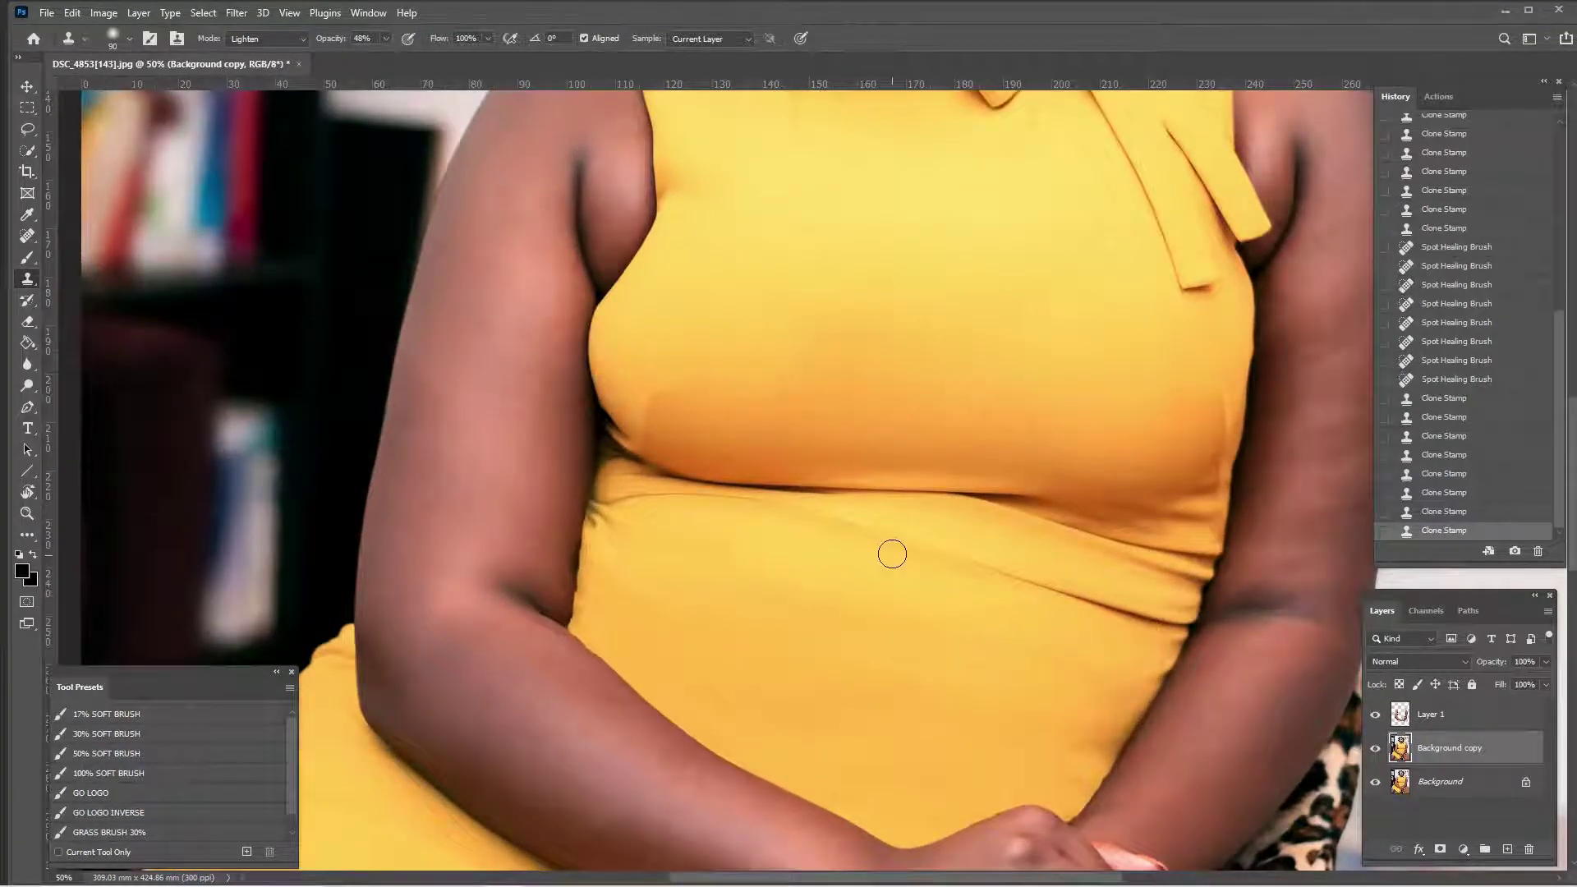
key(])
drag(1015, 637, 789, 619)
Blend the broader stomach area above the hands with the Lighten Clone Stamp enlarged to 250 px
key(ctrl+minus)
key(bracketright)
key(bracketright)
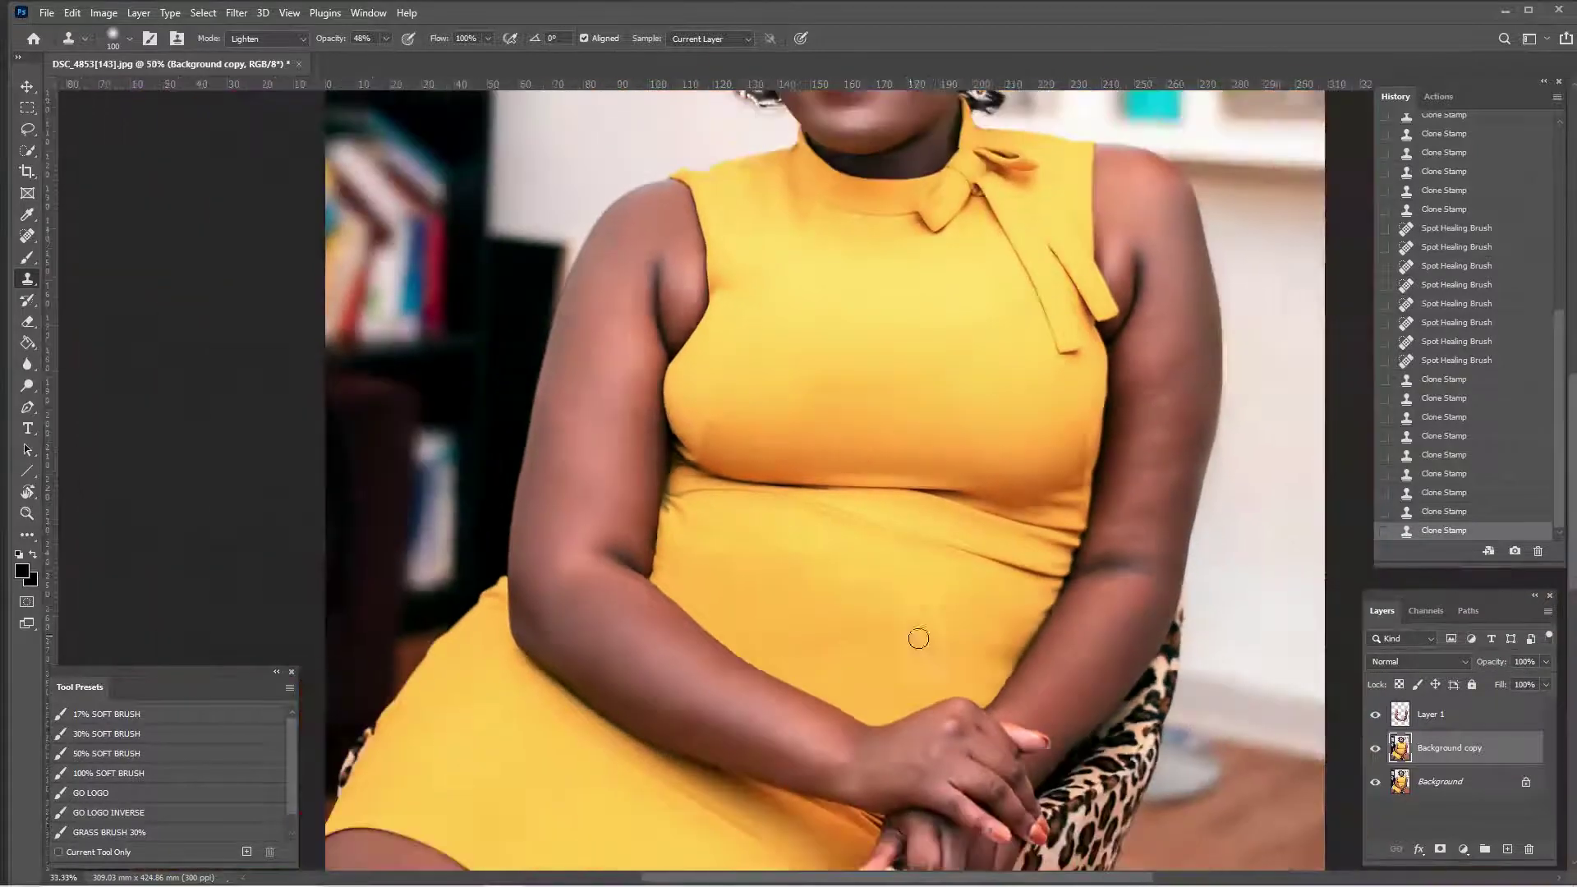
key(bracketright)
key(bracketright)
key(bracketright)
alt+click(950, 618)
mouse_move(963, 660)
mouse_down()
mouse_move(884, 635)
mouse_move(755, 615)
mouse_move(940, 634)
mouse_move(928, 653)
mouse_move(810, 634)
mouse_move(852, 669)
mouse_move(772, 629)
mouse_move(791, 633)
mouse_move(788, 575)
mouse_up()
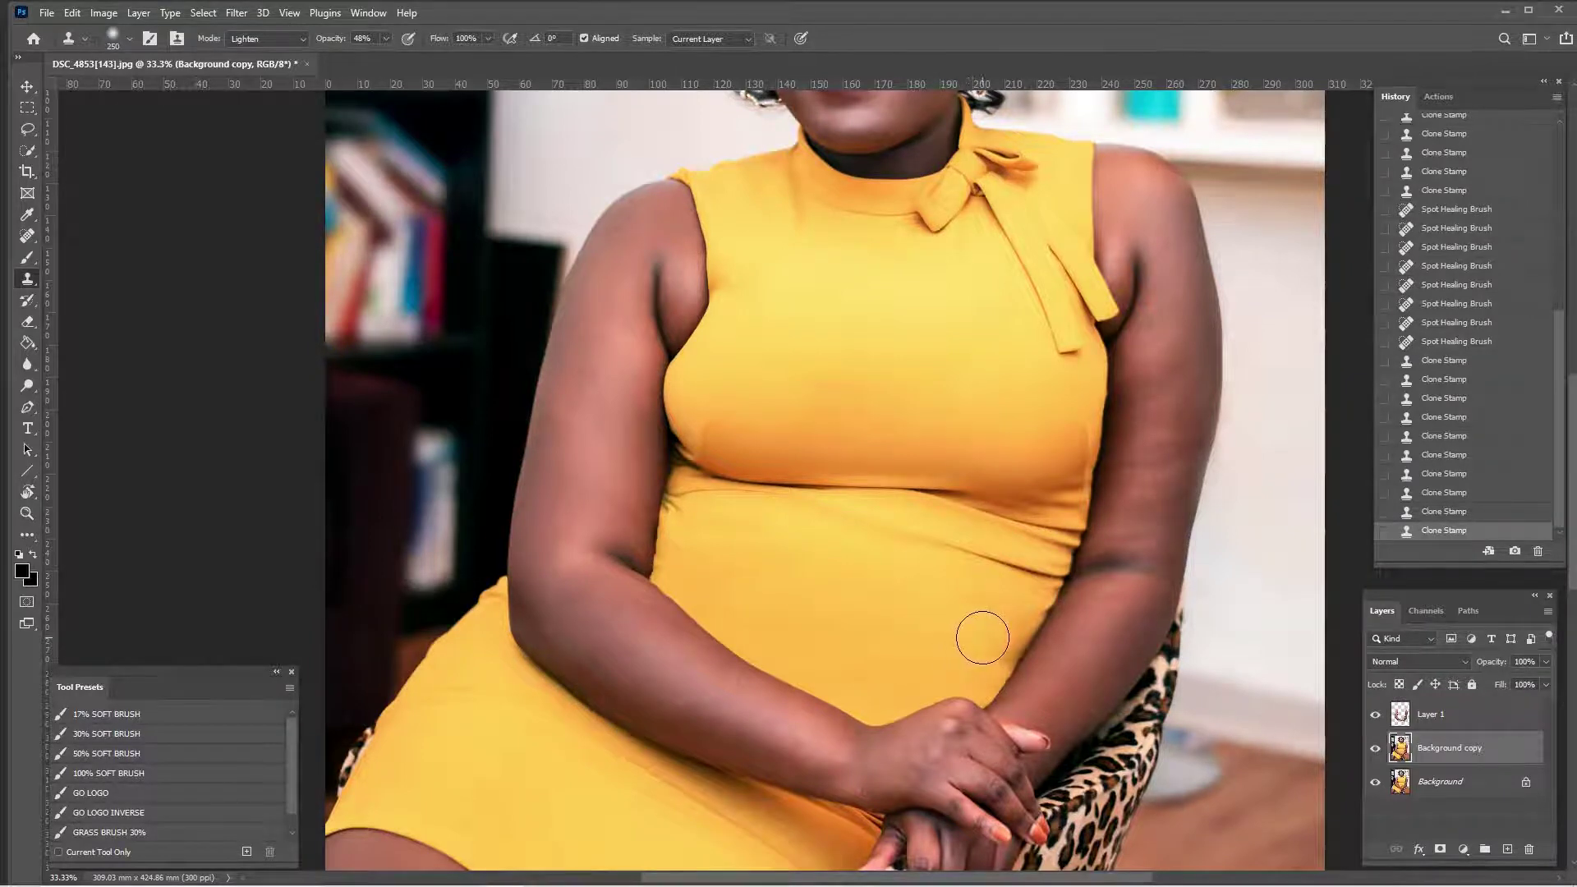
Soften the small creases at the waist edge beside the inner arm with a 60 px Lighten Clone Stamp, undoing the last stroke
key(ctrl+minus)
key(ctrl+plus)
key(ctrl+plus)
key(ctrl+plus)
key(bracketleft)
key(bracketleft)
key(bracketleft)
key(bracketleft)
key(bracketleft)
key(bracketleft)
key(bracketleft)
key(bracketleft)
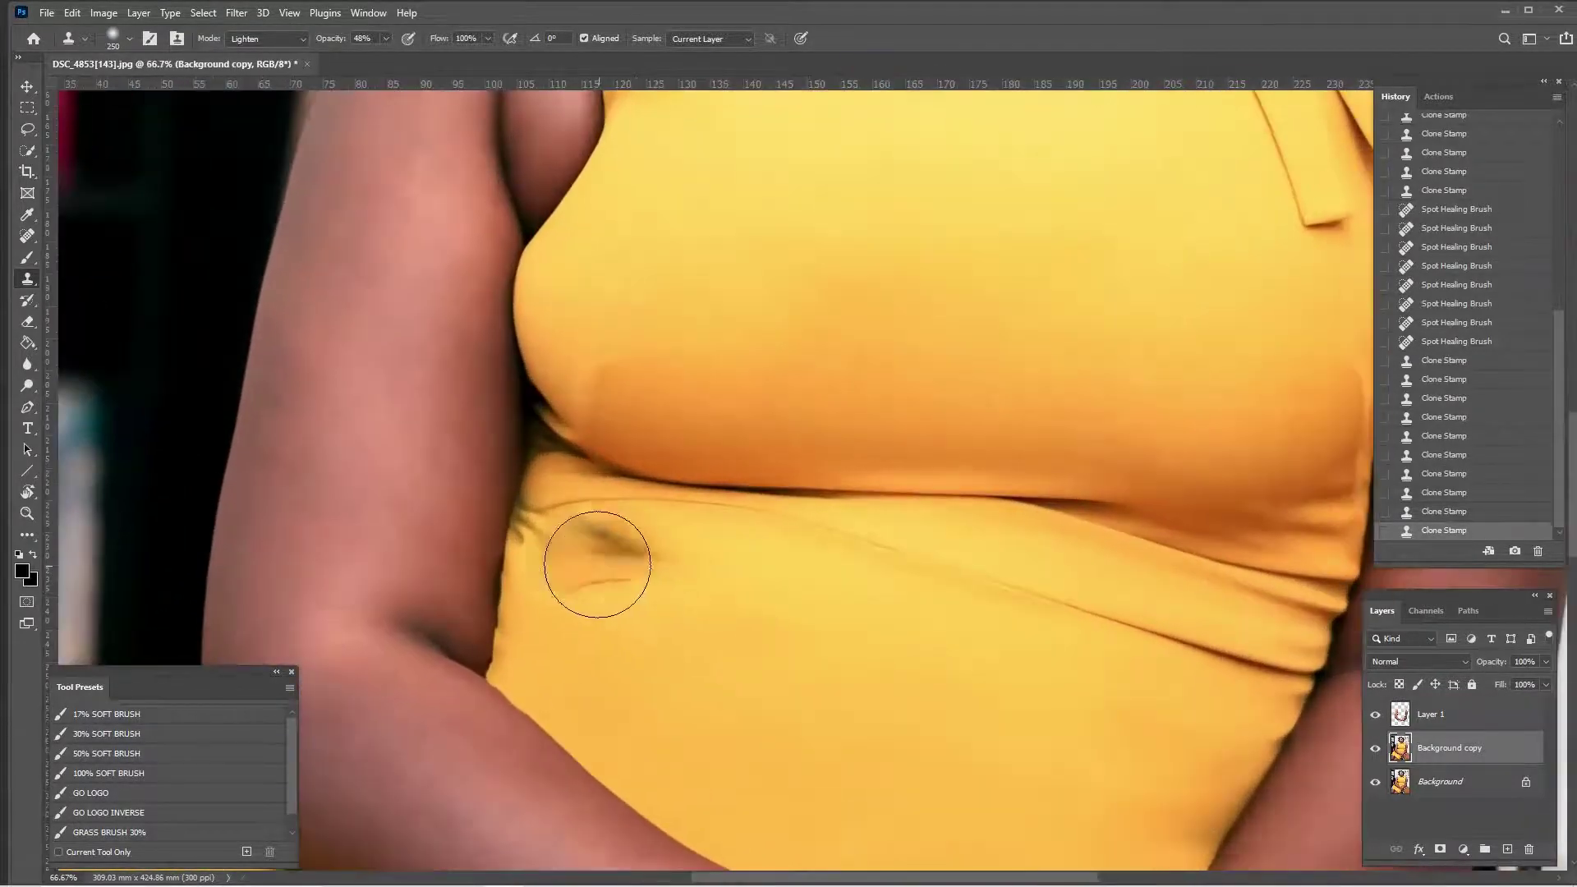
key(bracketleft)
key(bracketleft)
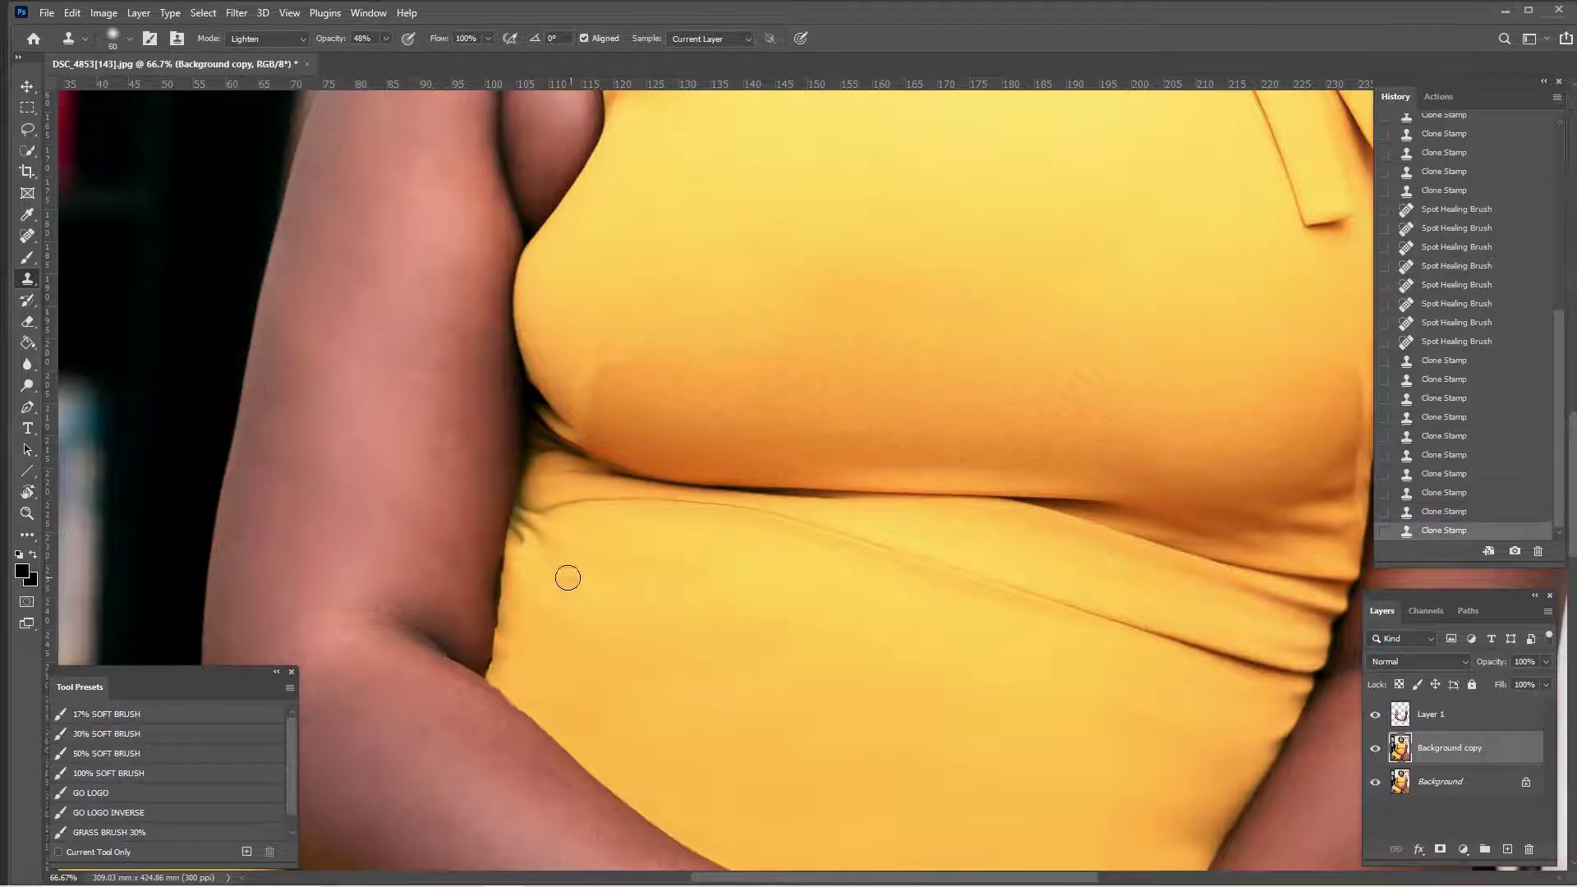
click(307, 39)
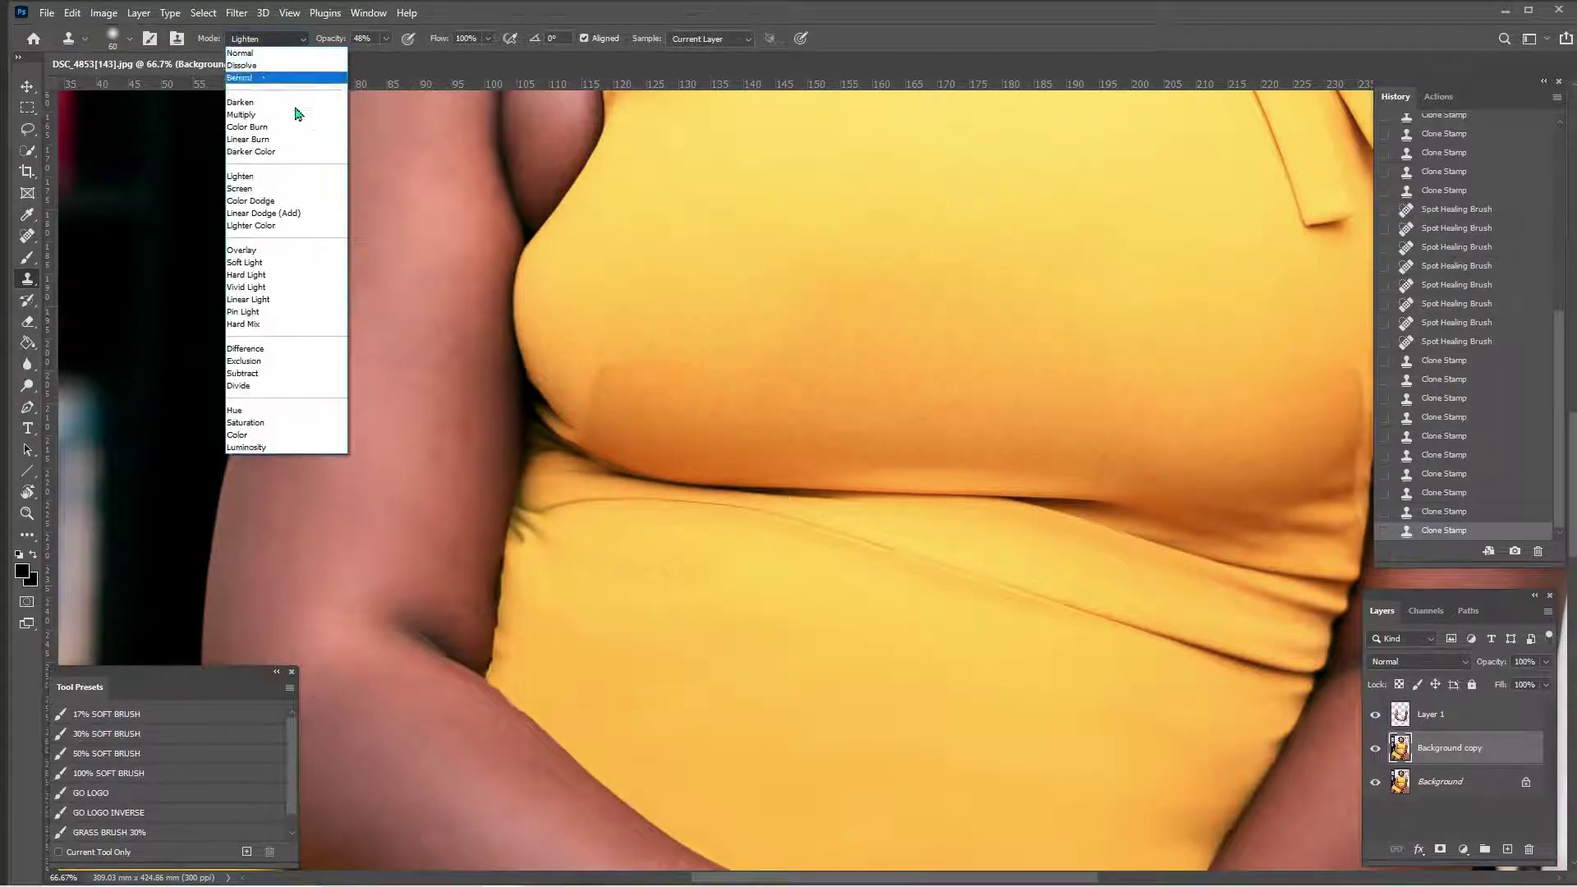
click(288, 104)
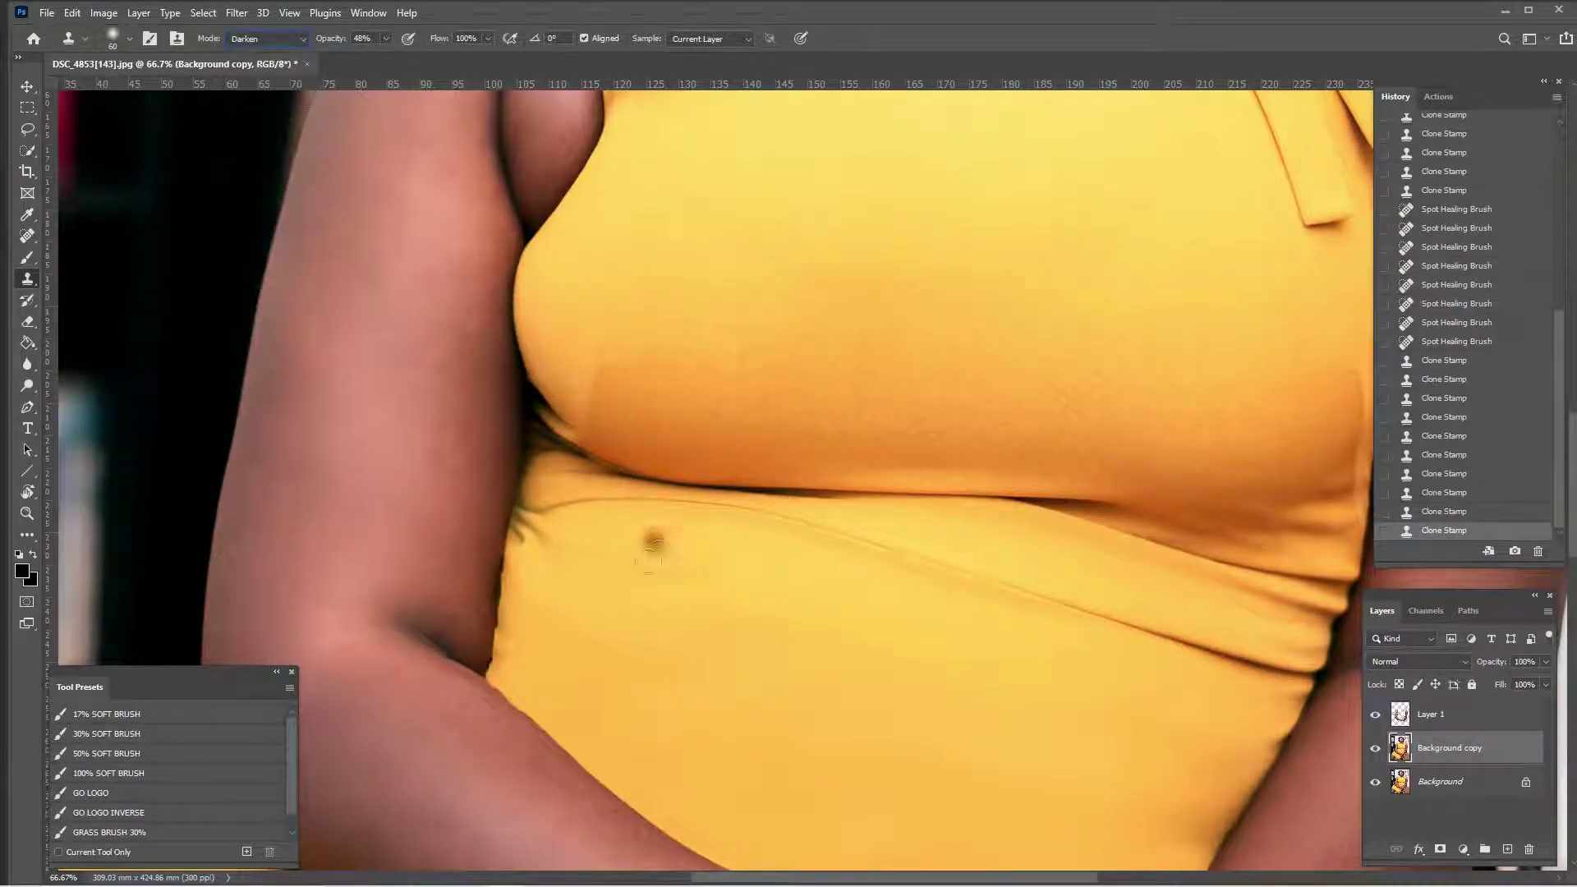
click(275, 39)
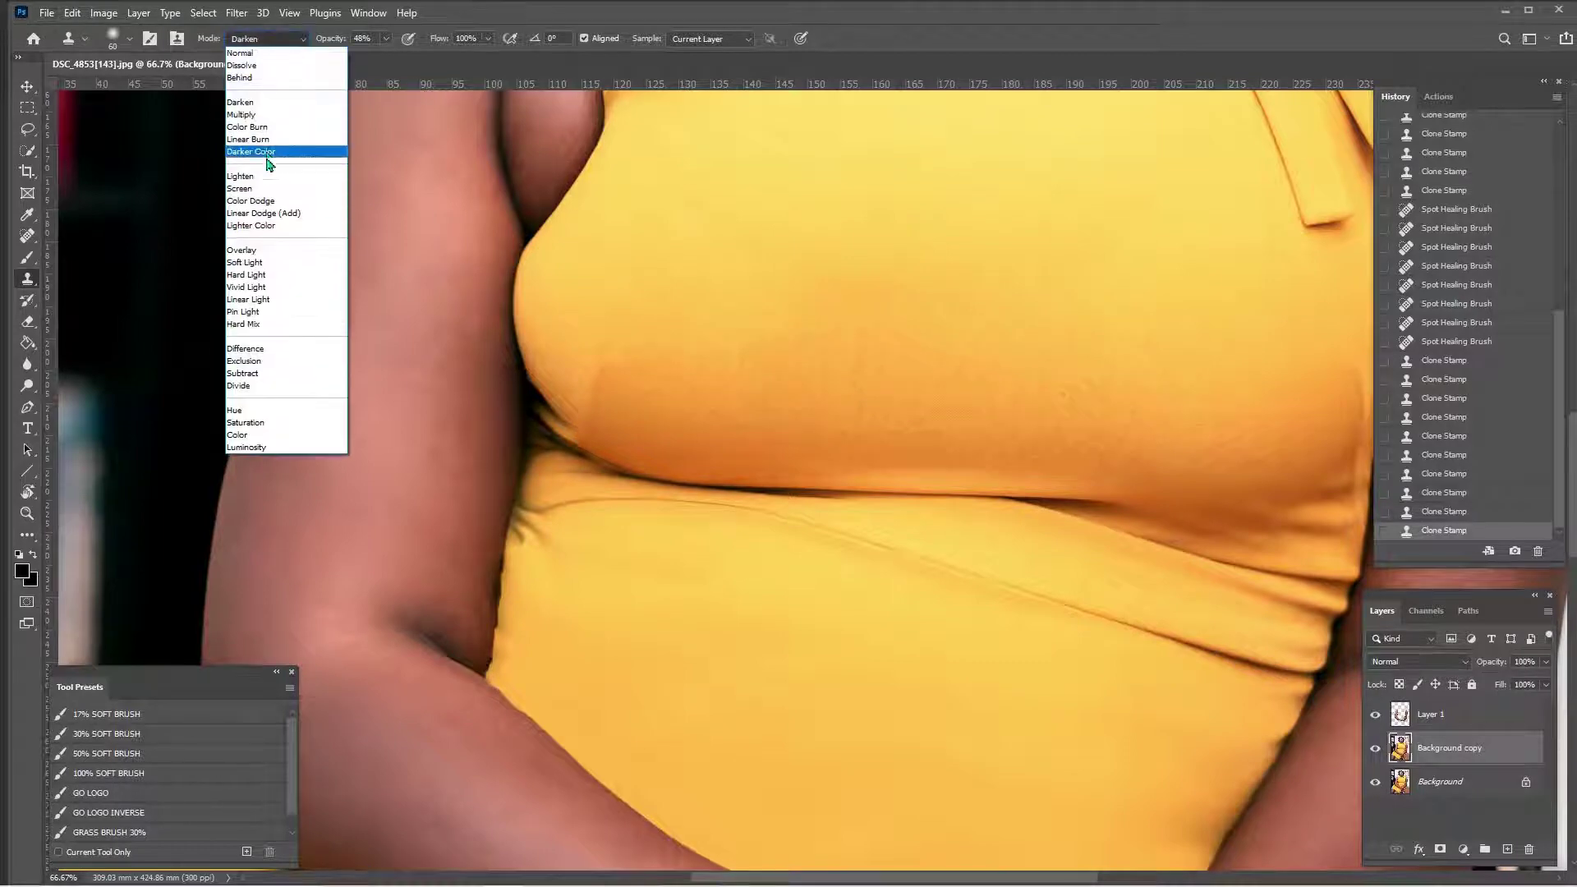
click(251, 175)
mouse_move(531, 533)
mouse_down()
mouse_move(518, 546)
mouse_move(538, 521)
mouse_move(518, 613)
mouse_move(546, 622)
mouse_up()
key(ctrl+z)
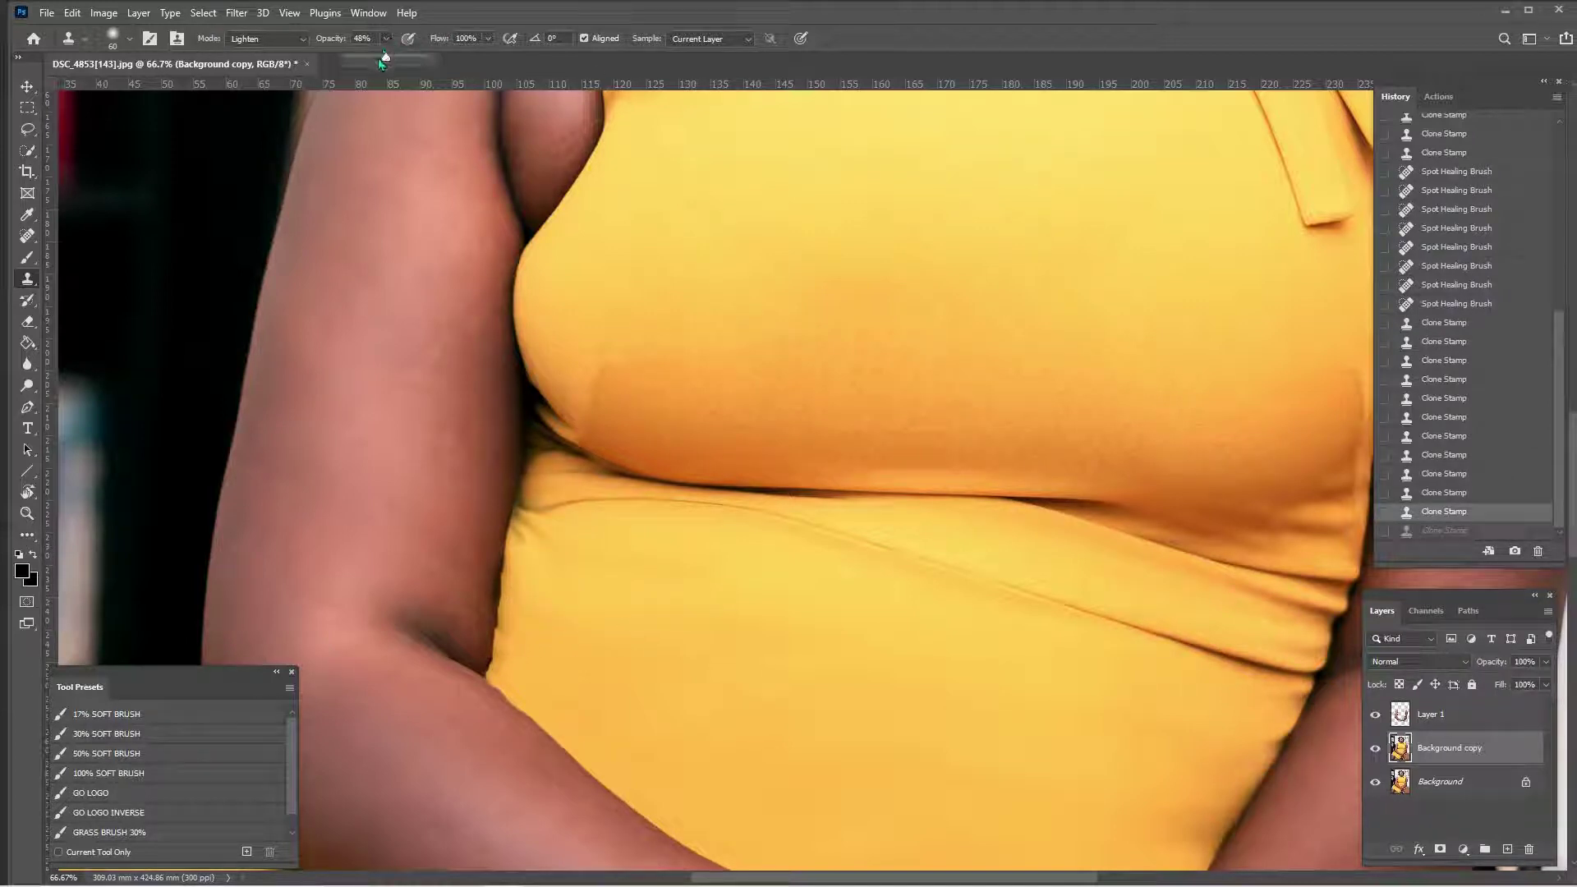
Smooth the dress edge from the waist seam down to the inner elbow with a 70 px Lighten Clone Stamp at 30% opacity
drag(384, 57, 367, 58)
key(bracketright)
mouse_move(528, 556)
mouse_down()
mouse_move(521, 535)
mouse_move(560, 523)
mouse_move(526, 526)
mouse_up()
mouse_move(527, 523)
mouse_down()
mouse_move(516, 575)
mouse_move(540, 526)
mouse_move(535, 603)
mouse_move(539, 543)
mouse_move(521, 545)
mouse_move(518, 598)
mouse_move(538, 643)
mouse_up()
alt+click(584, 584)
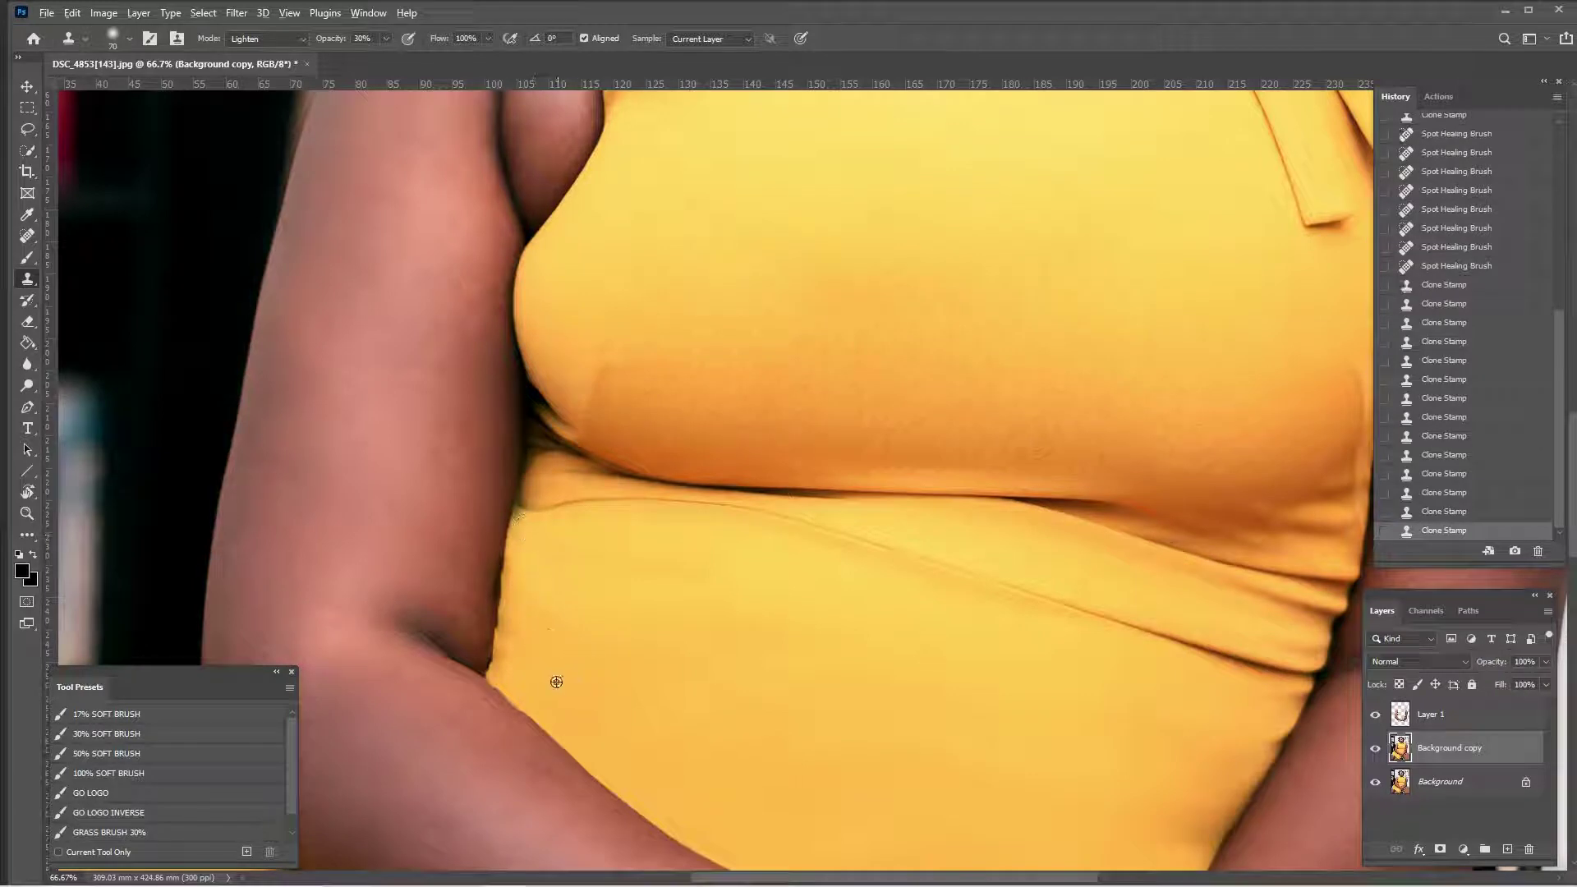
Blend the bright fabric along the inner-elbow edge with the Clone Stamp in Darken mode, and check the result on the whole portrait
click(263, 36)
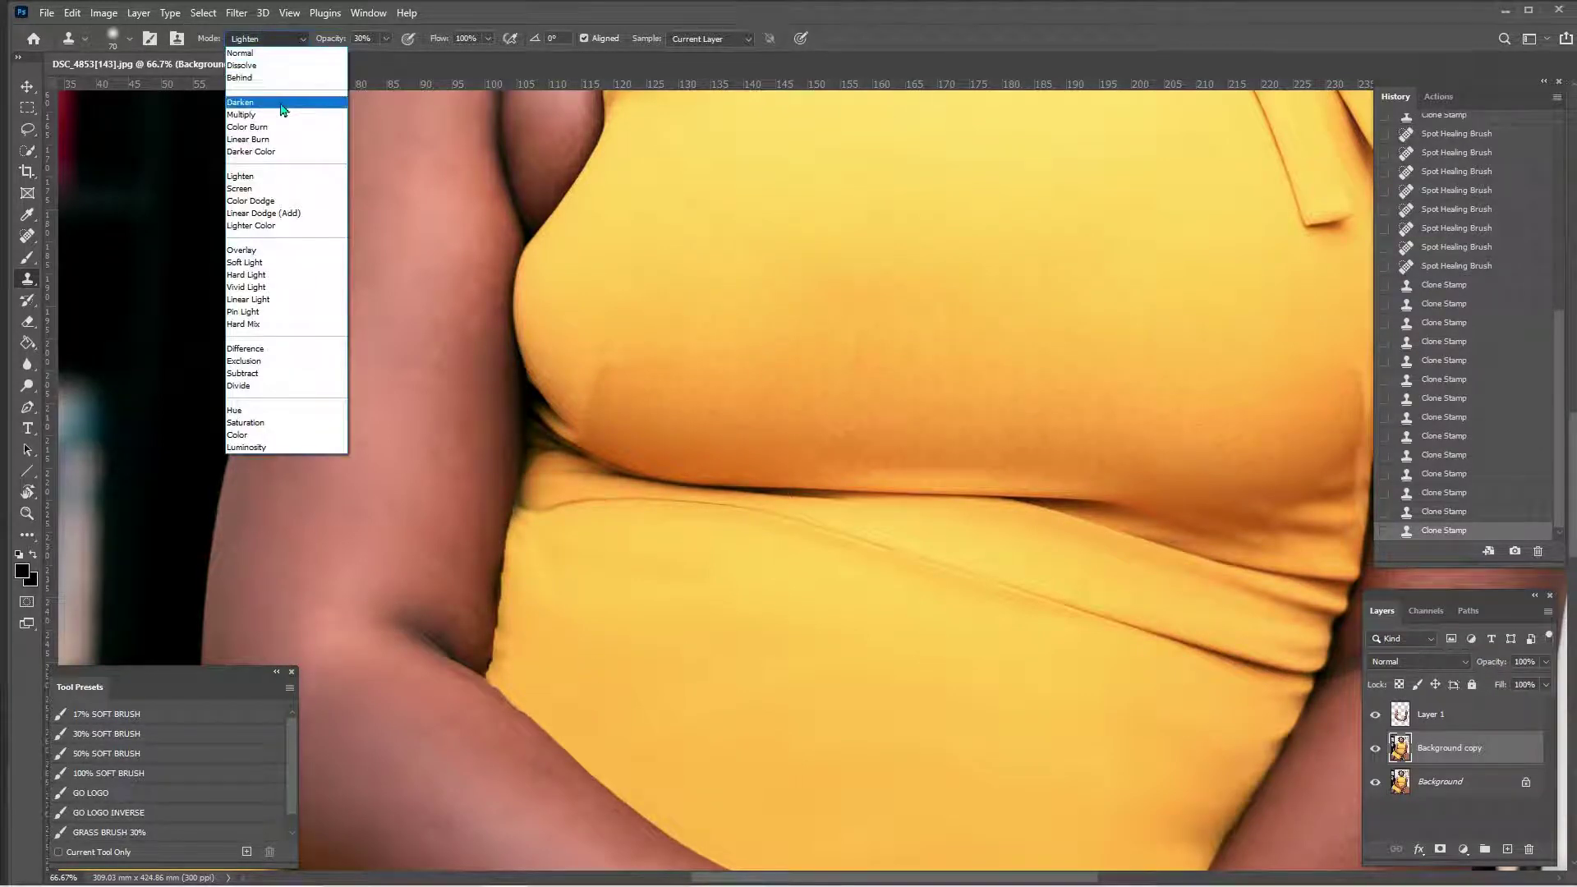
click(247, 108)
mouse_move(510, 647)
mouse_down()
mouse_move(525, 518)
mouse_move(536, 662)
mouse_move(552, 593)
mouse_move(512, 649)
mouse_move(528, 550)
mouse_up()
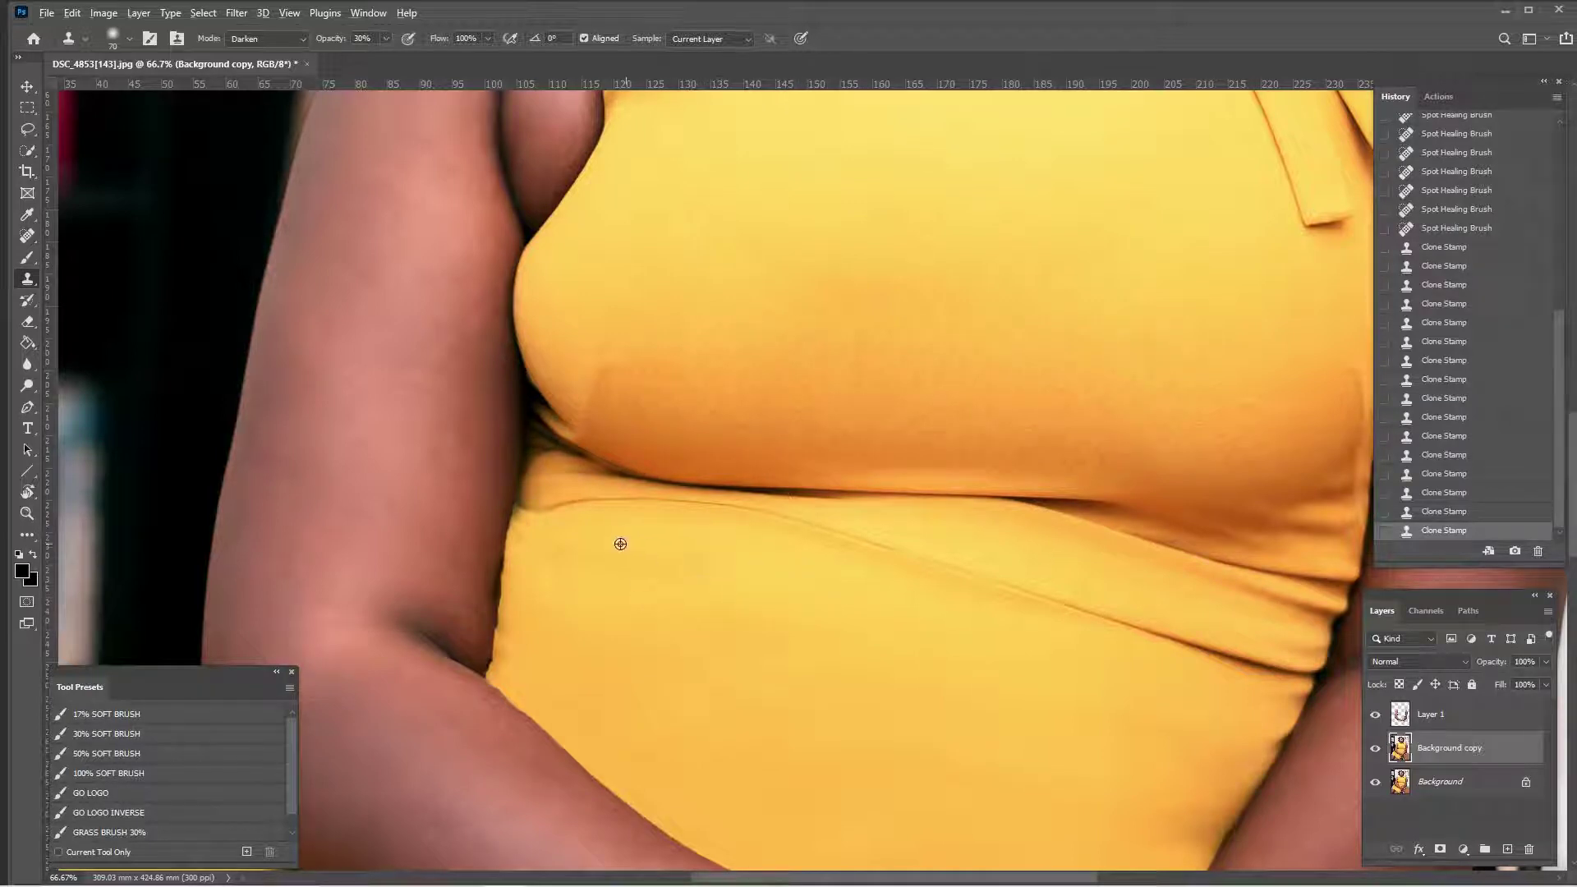
alt+click(560, 683)
mouse_move(523, 678)
mouse_down()
mouse_move(511, 633)
mouse_move(534, 530)
mouse_up()
scroll(669, 623, down, 4)
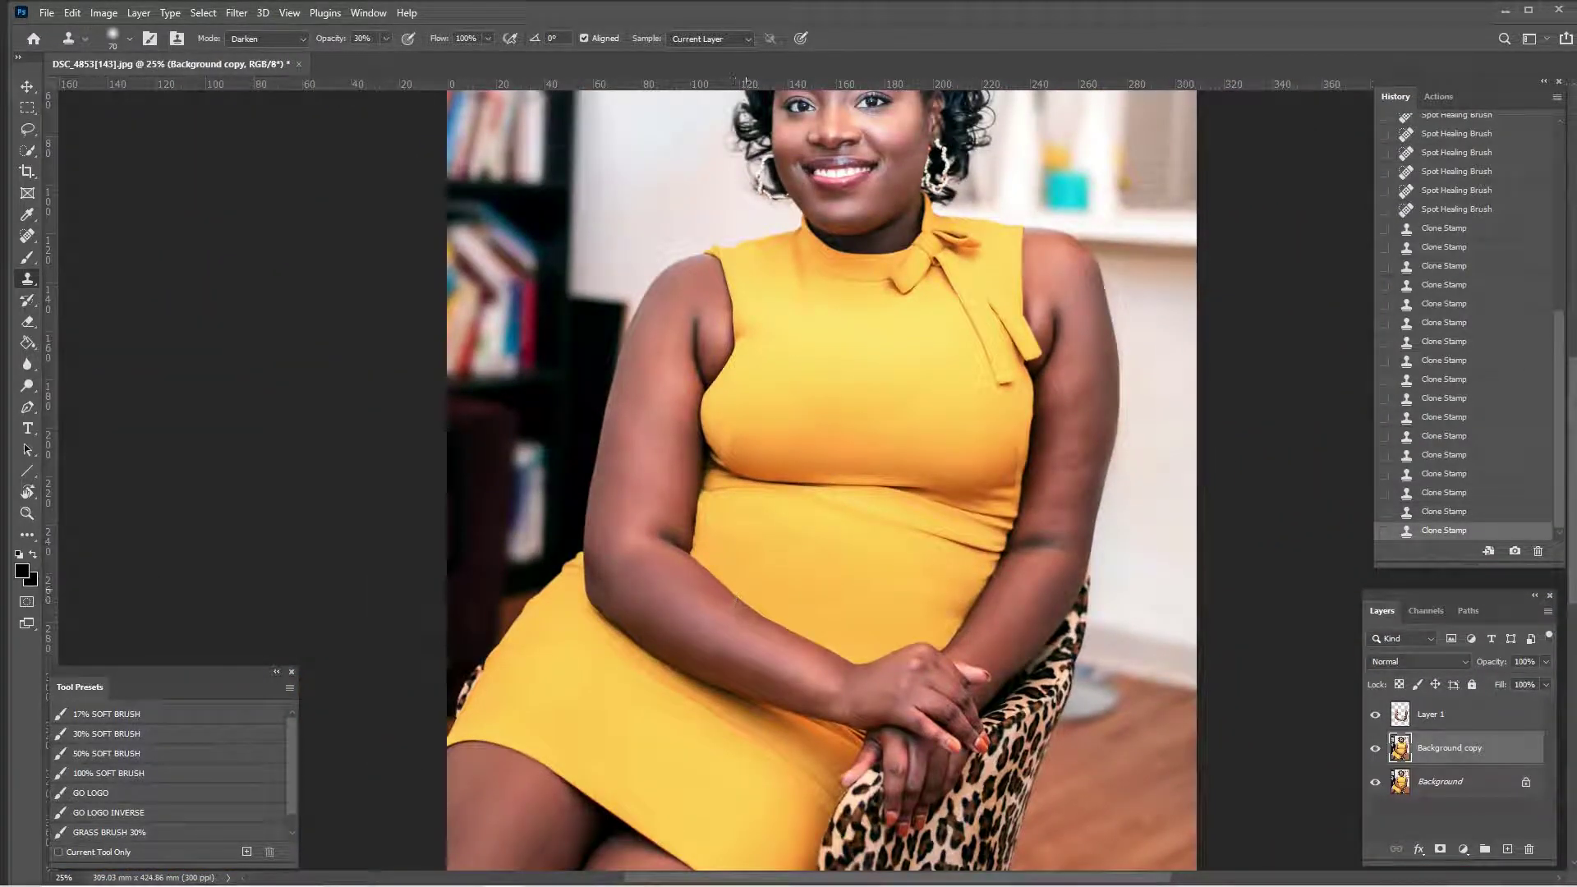
scroll(1155, 595, down, 1)
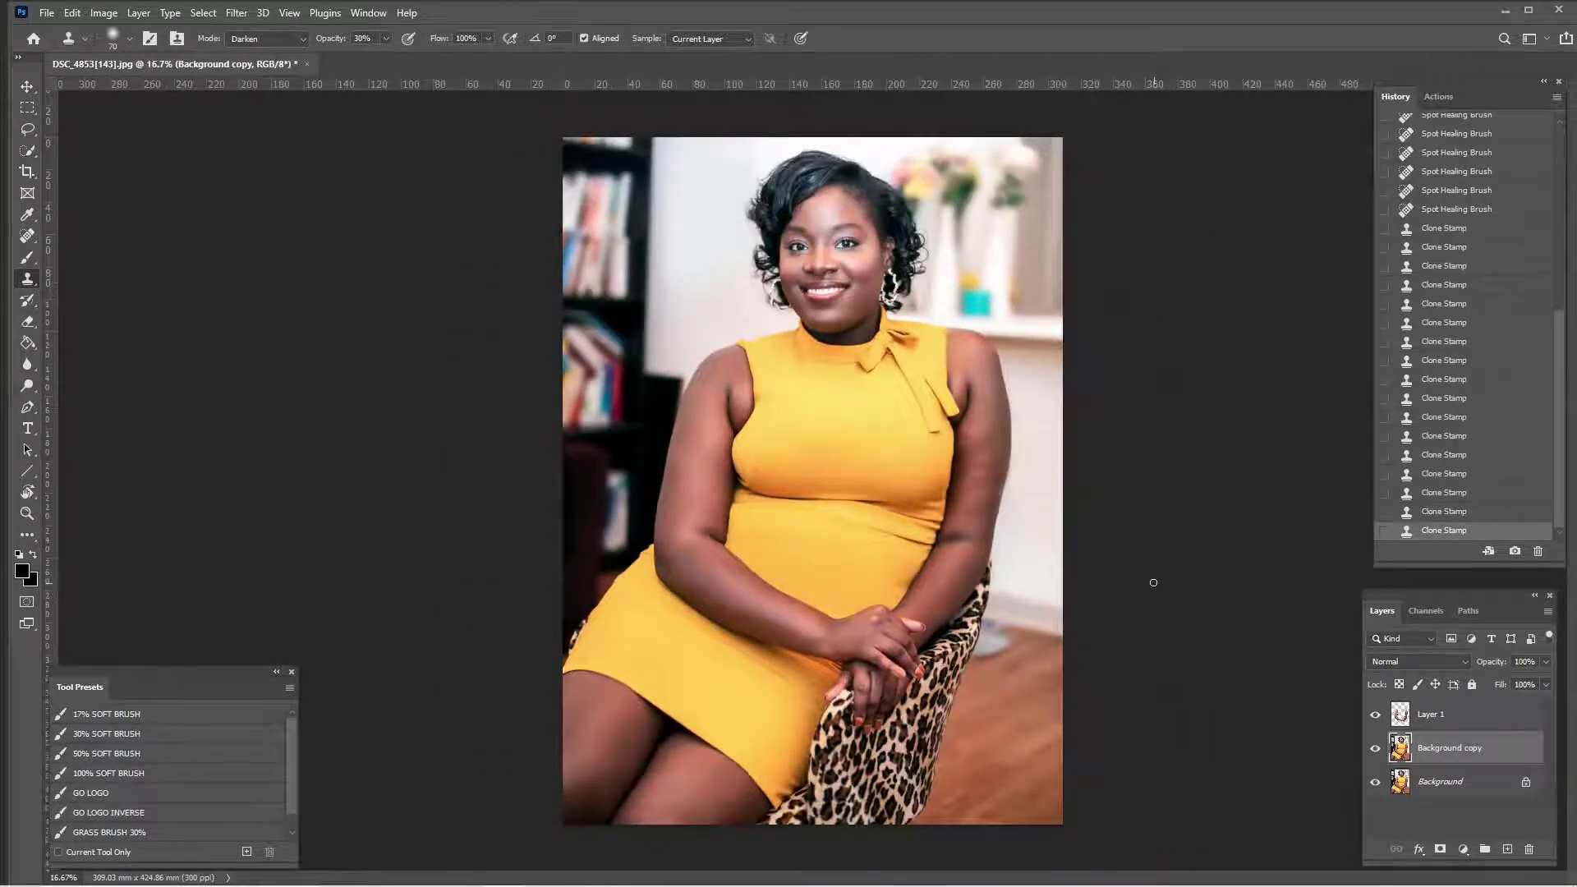
key(ctrl+plus)
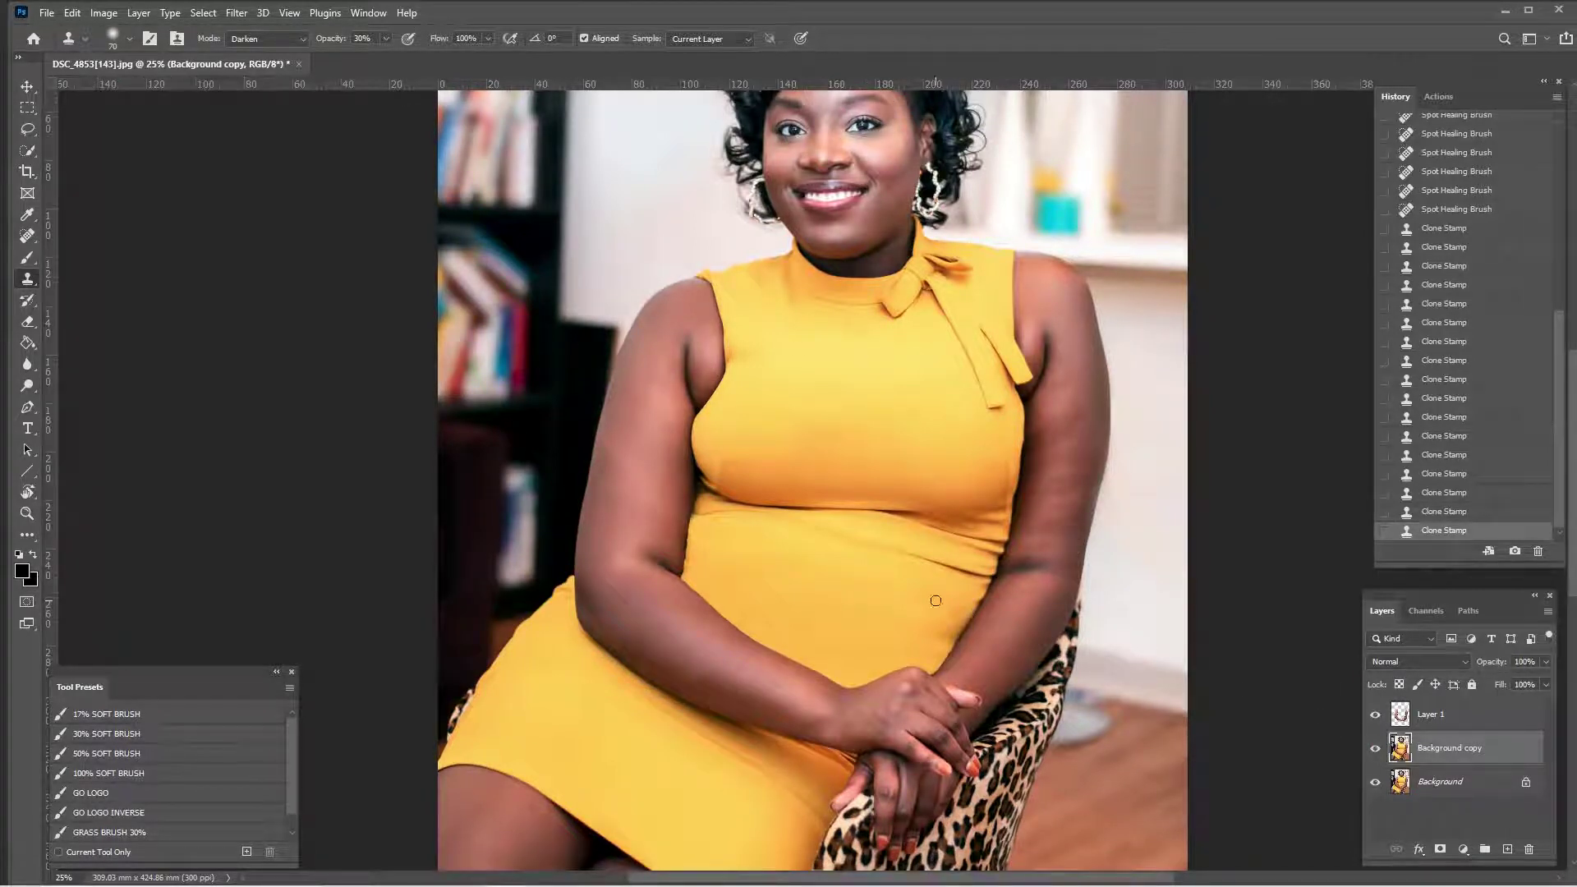
Save the layered retouch as the Photoshop file "DSC_4853[143] Progress 1"
click(45, 13)
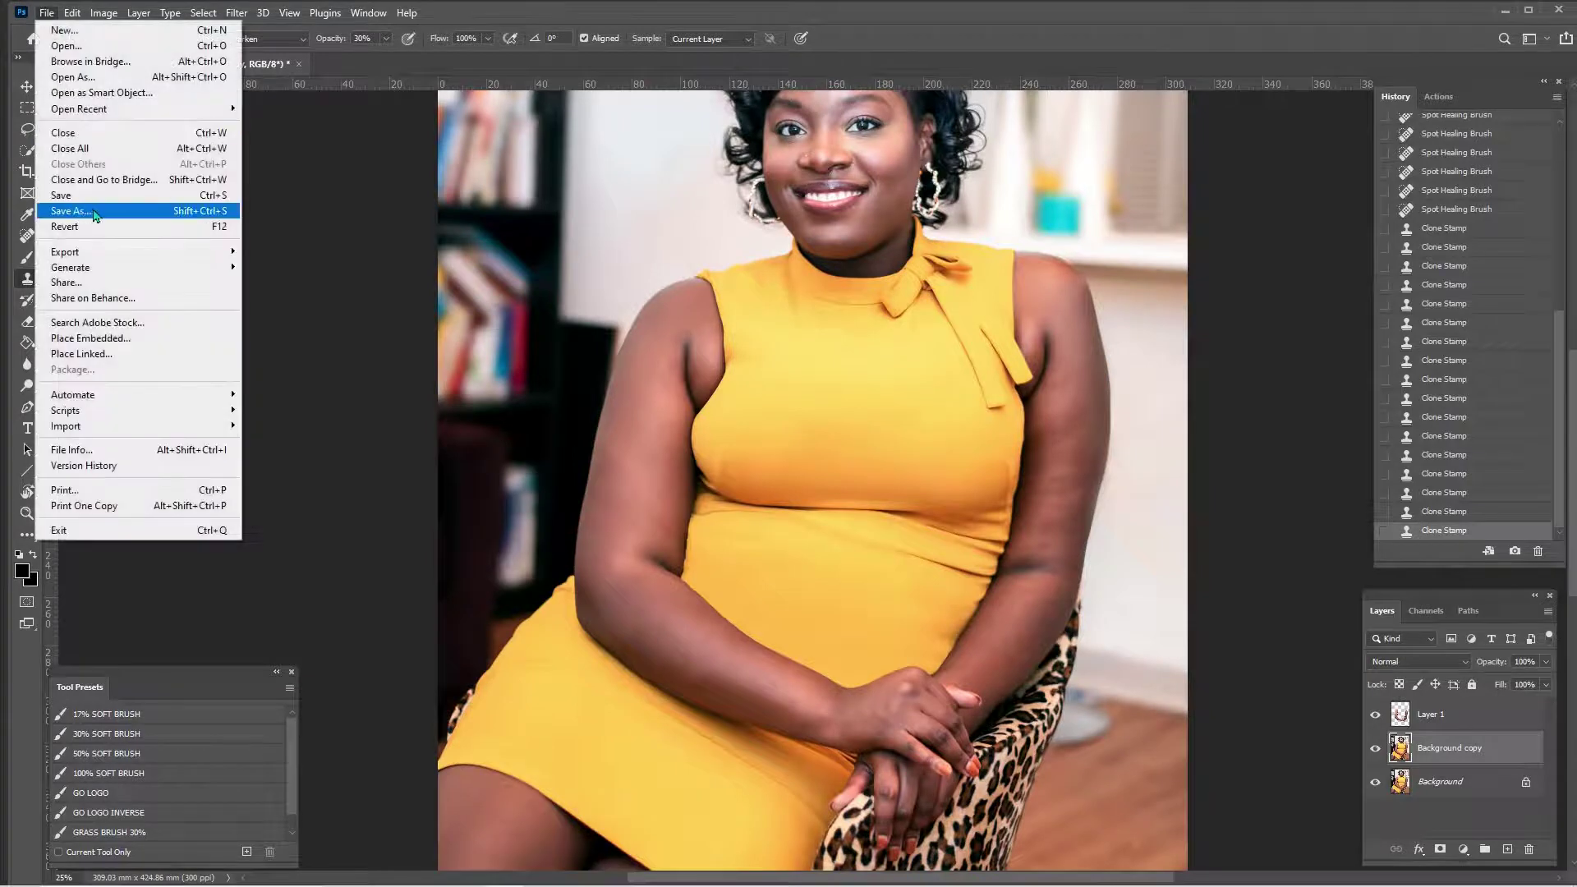
click(82, 207)
click(312, 673)
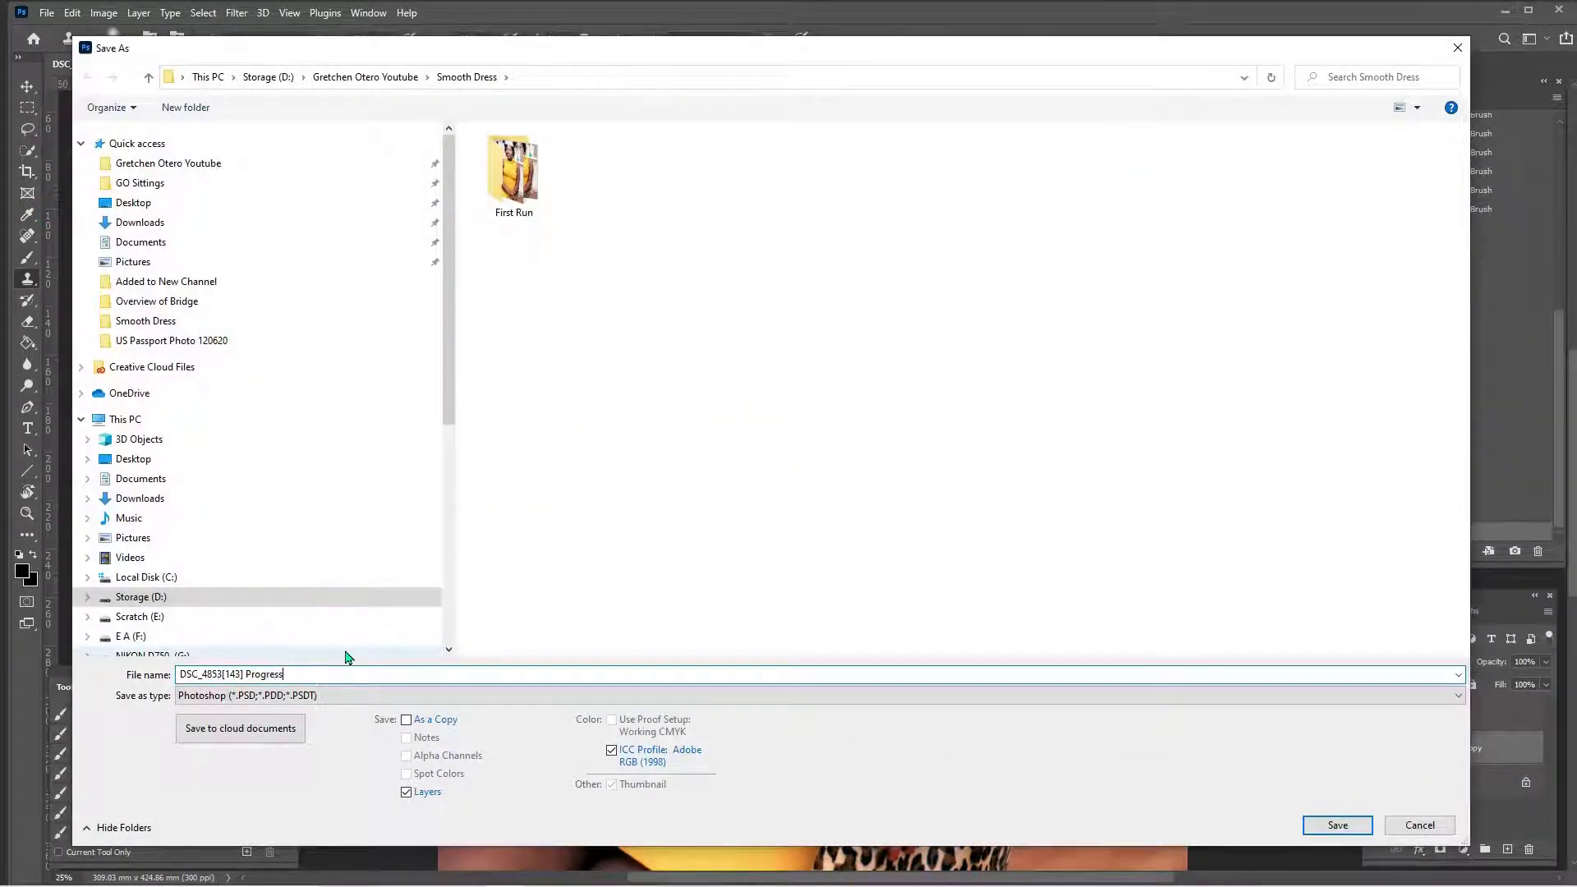
click(1347, 828)
click(970, 246)
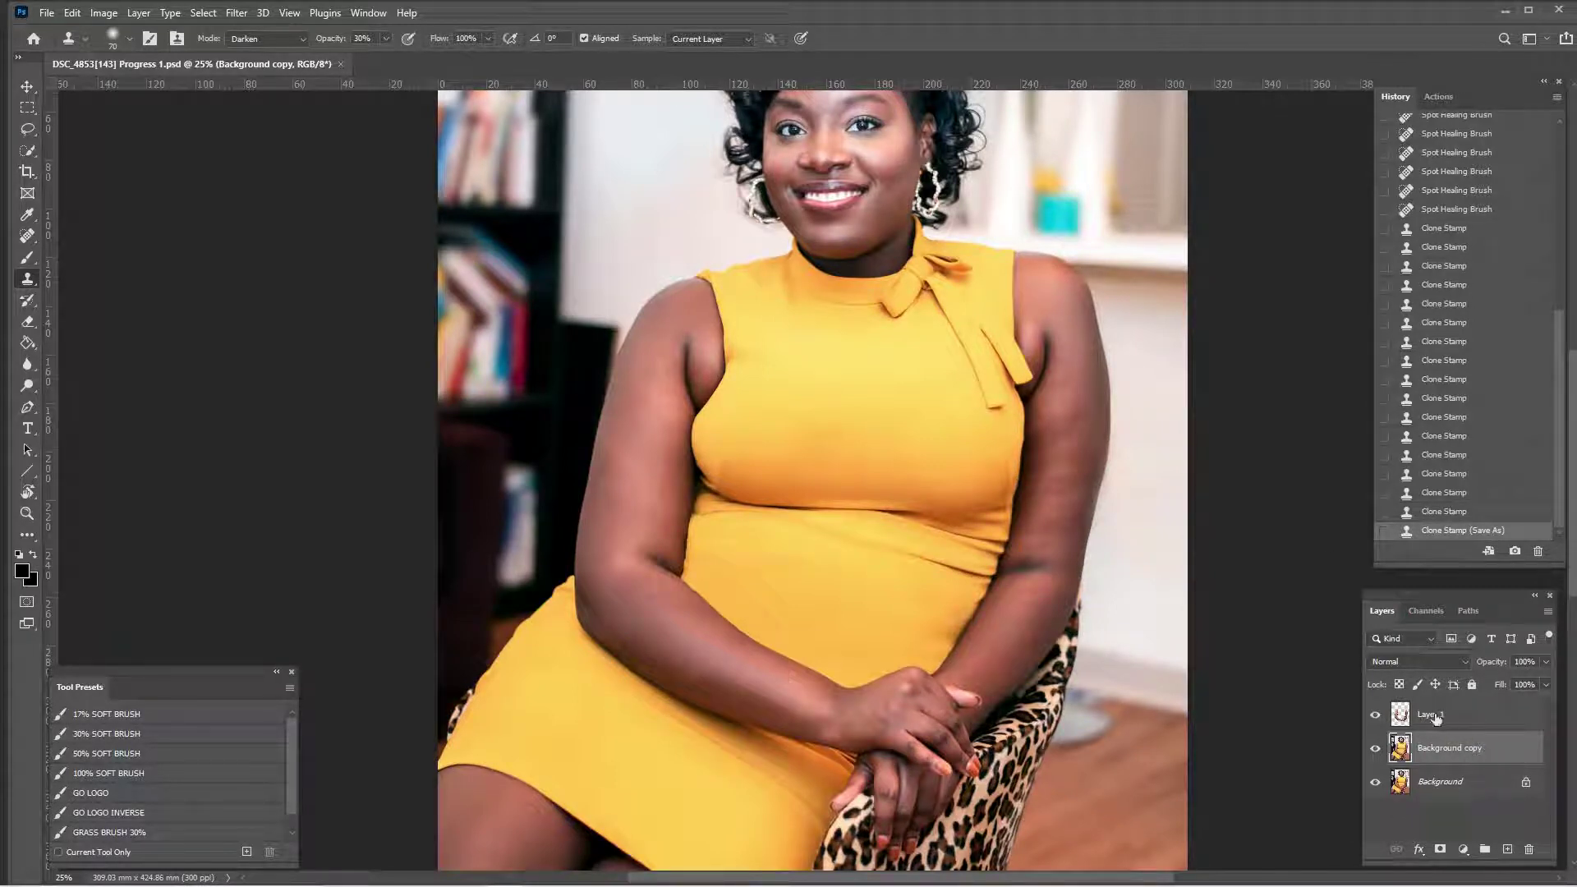
Hide and reshow Layer 1 to compare the arm edges against the retouched dress
click(1376, 716)
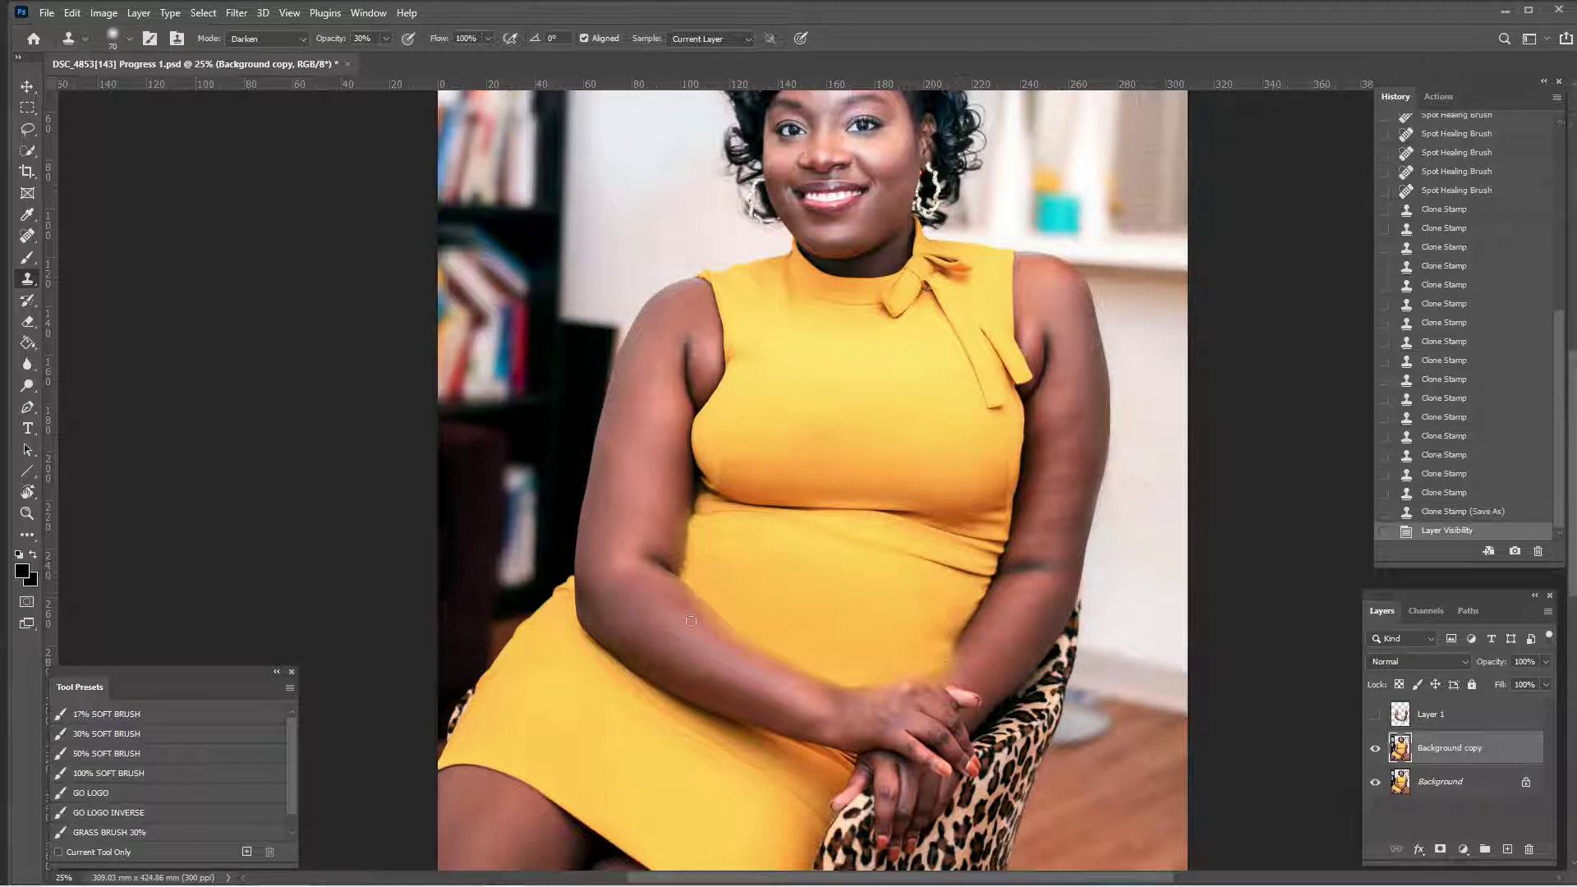
click(1375, 718)
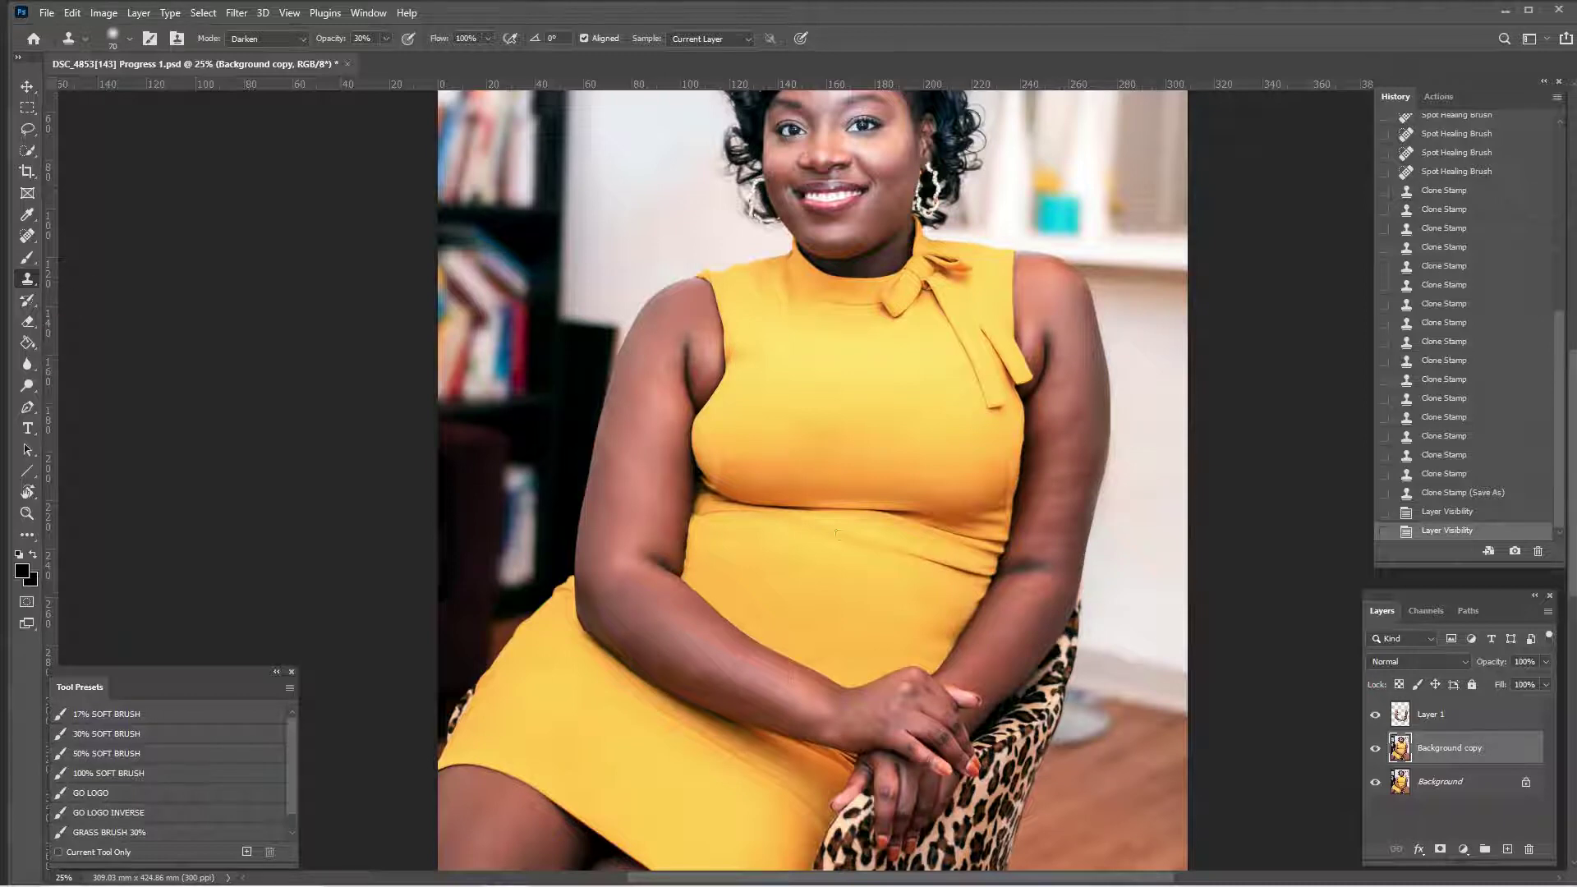
Darken the bright dress fabric around the waist with a 100 px Burn tool set to Highlights at 24% exposure
click(33, 393)
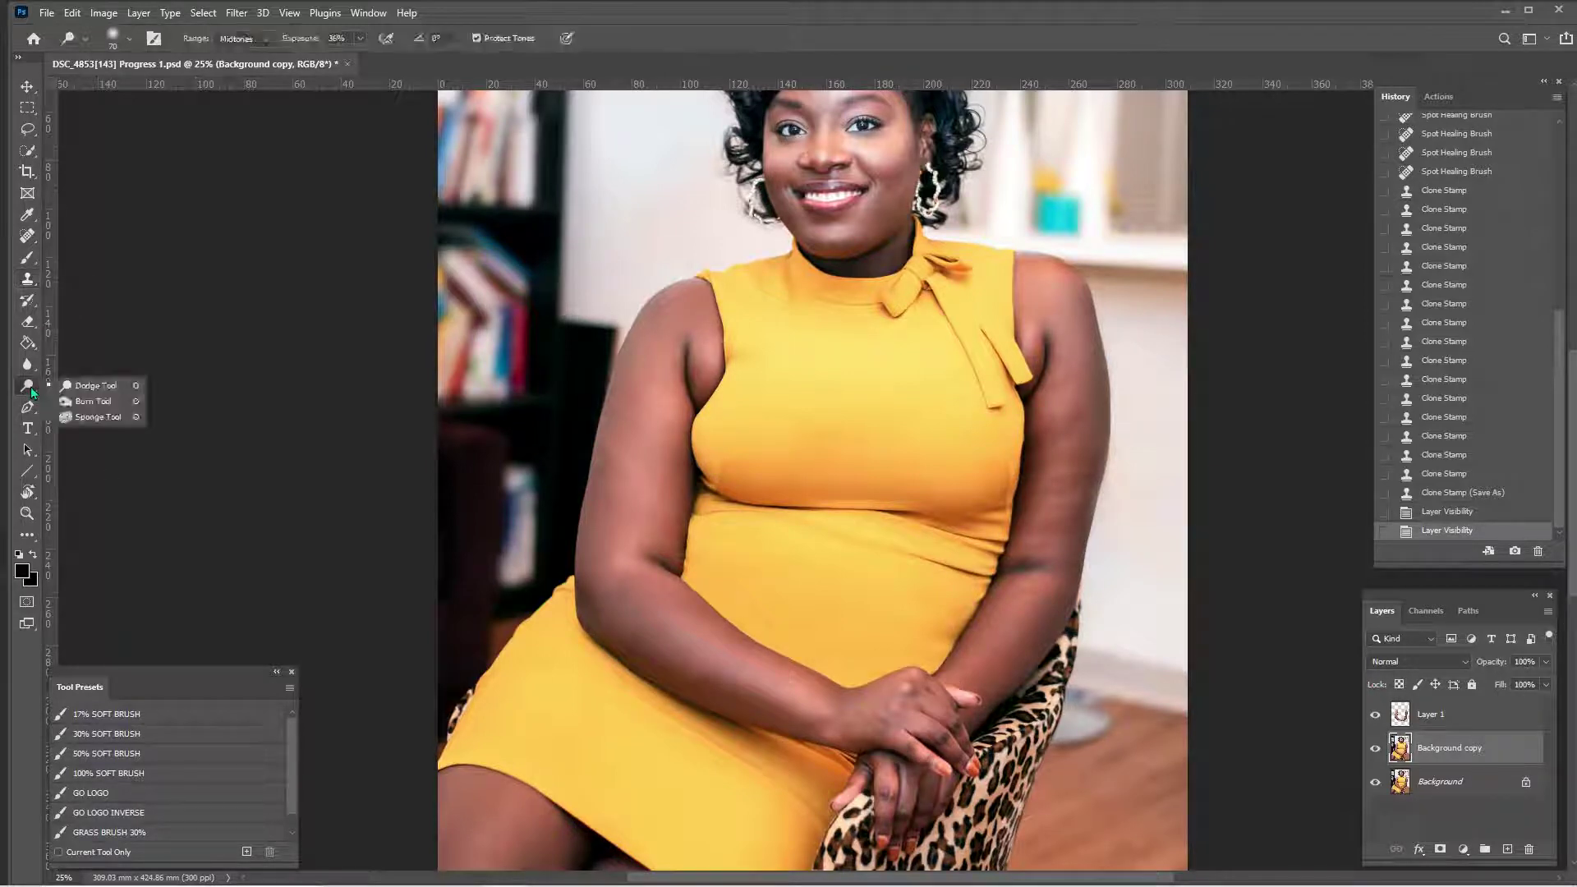
click(90, 401)
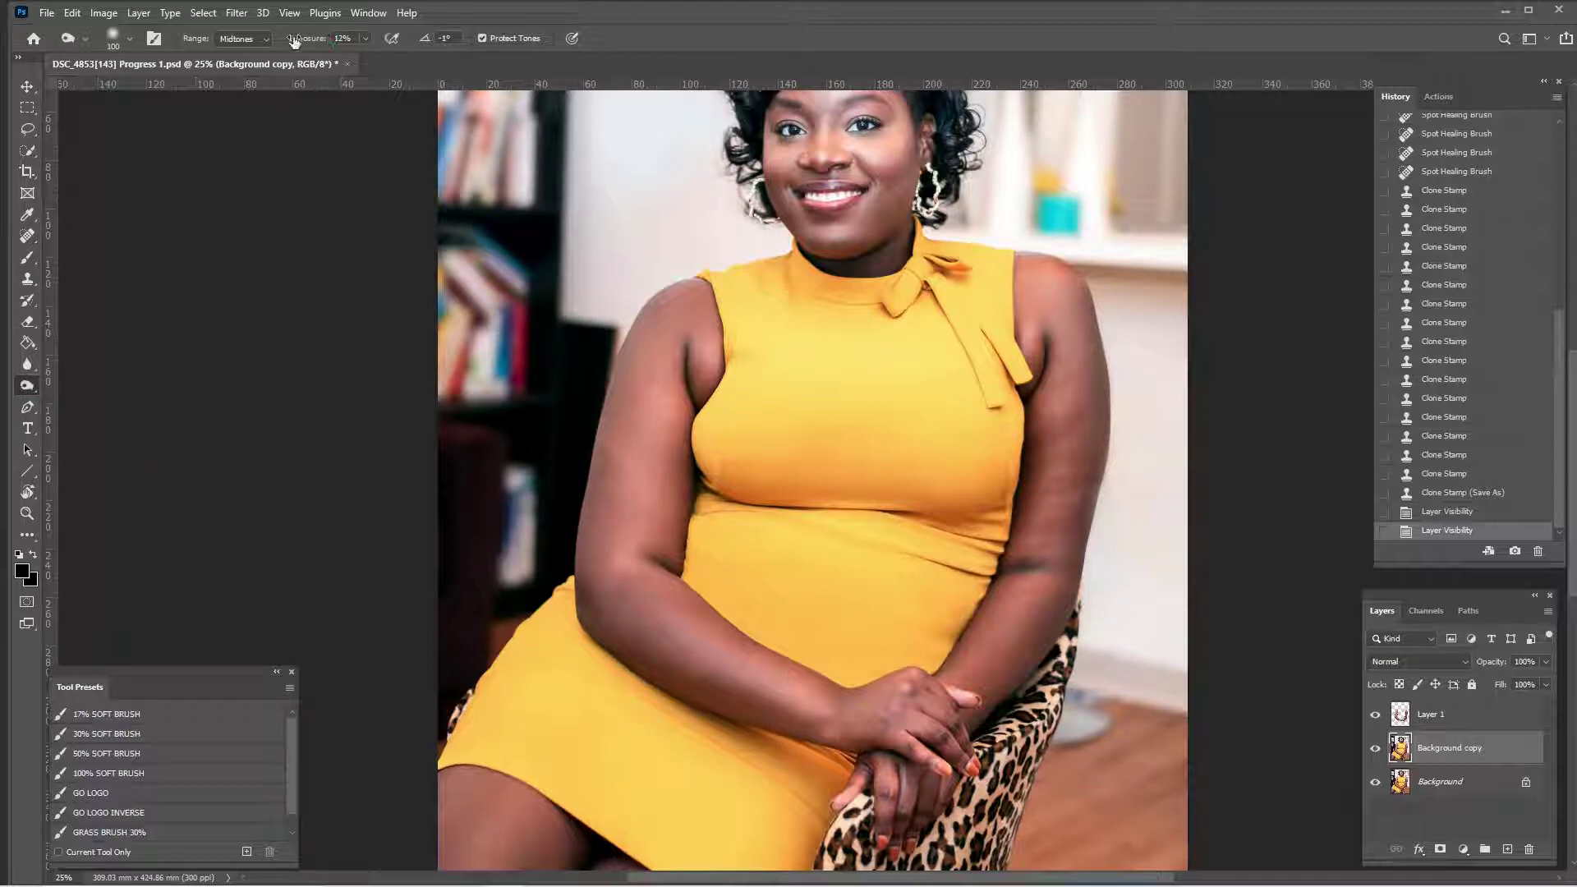
drag(294, 41, 304, 41)
click(261, 39)
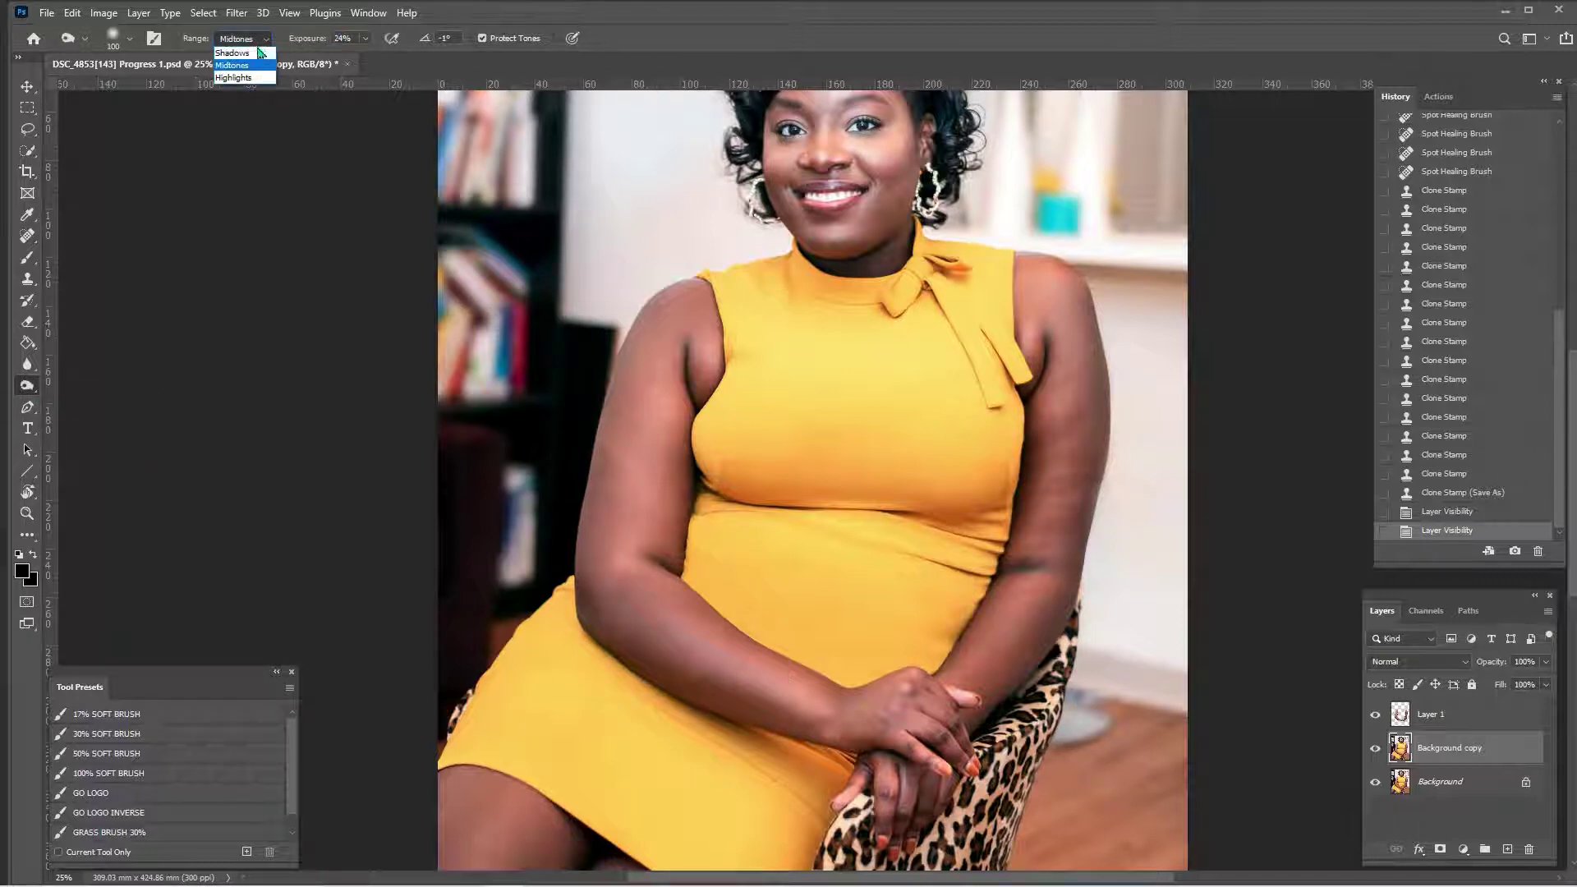
click(255, 78)
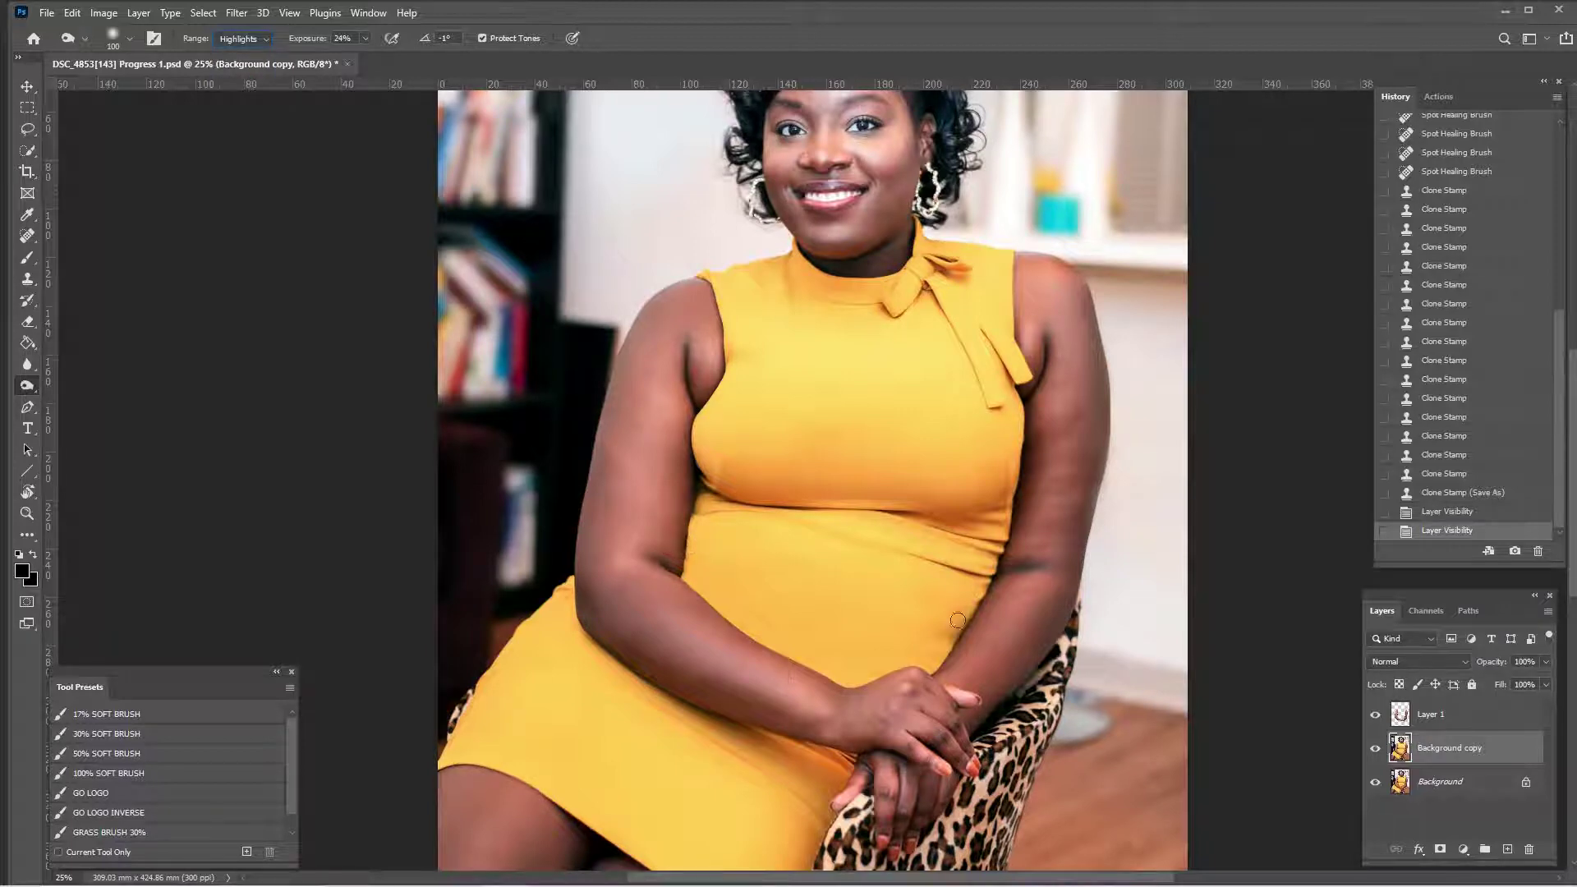
key(ctrl+plus)
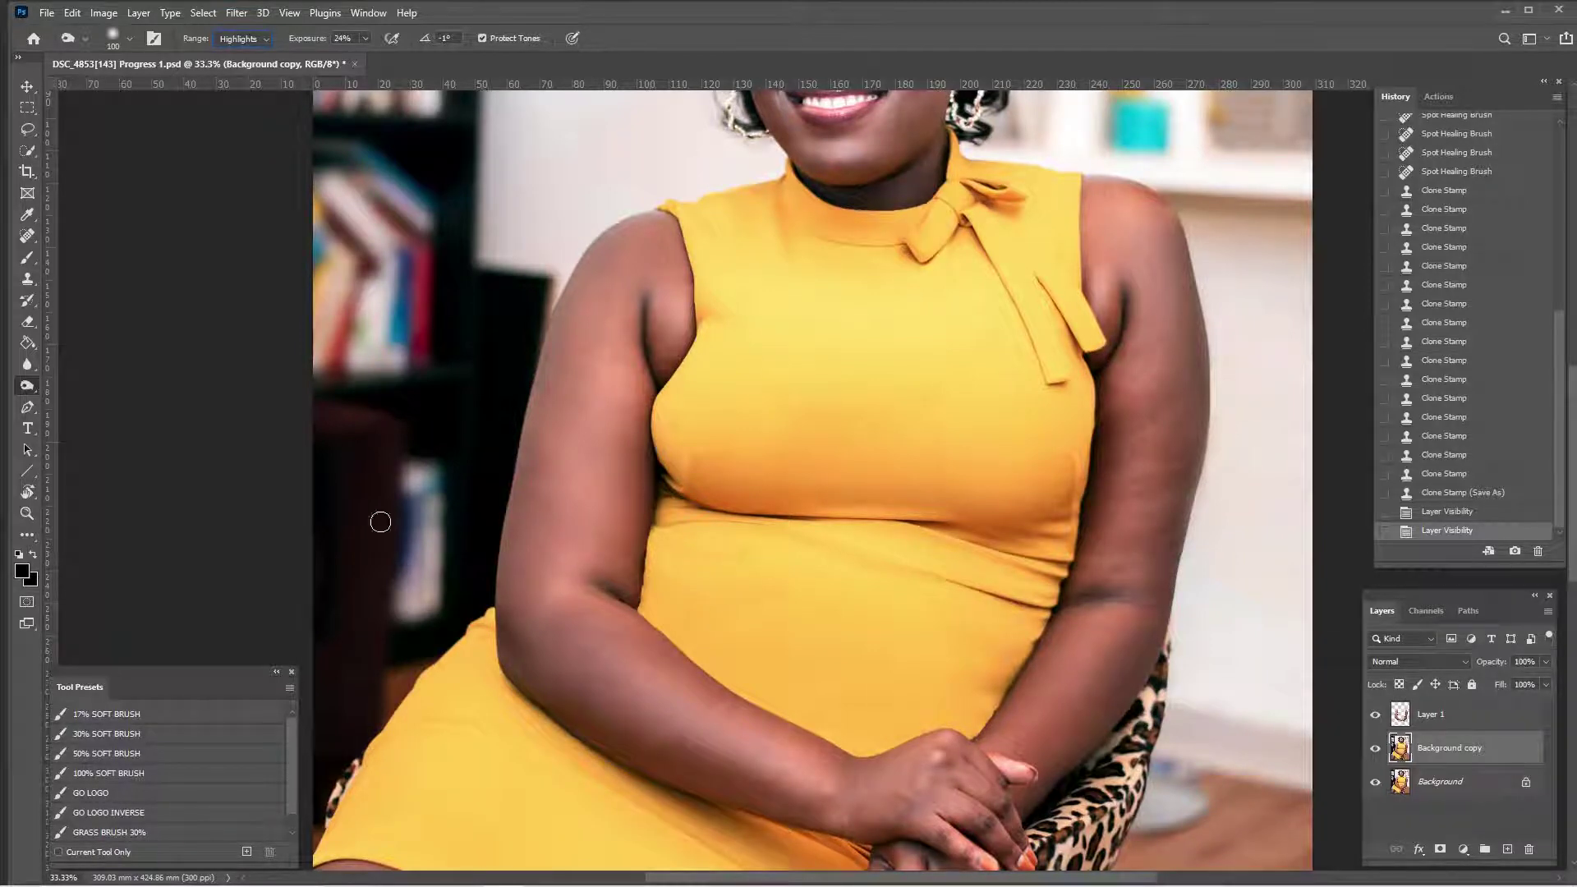
click(297, 486)
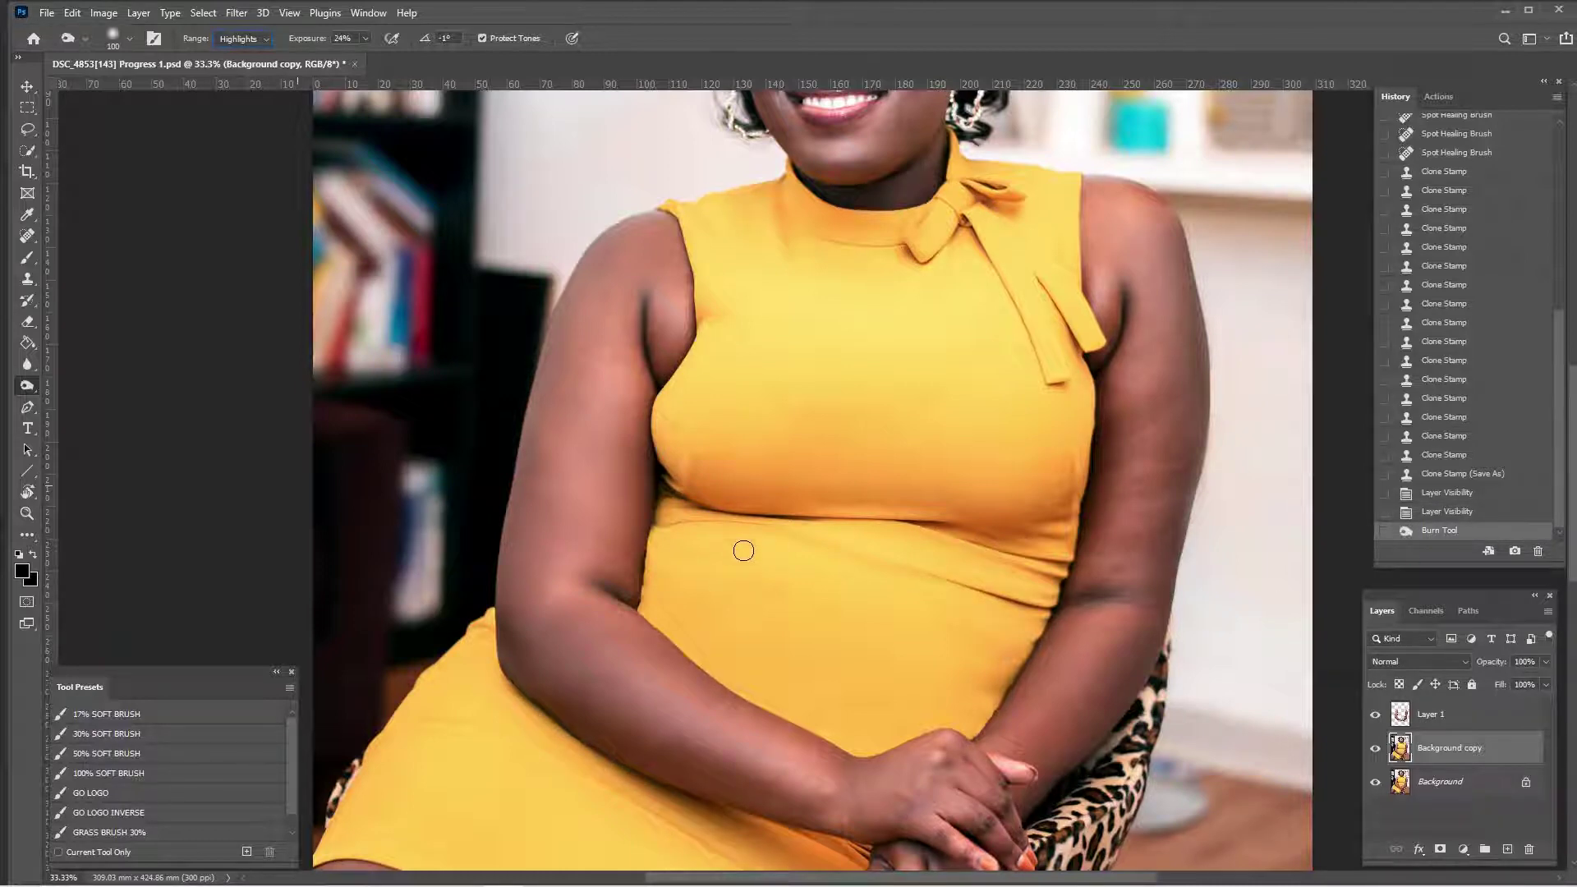
click(635, 533)
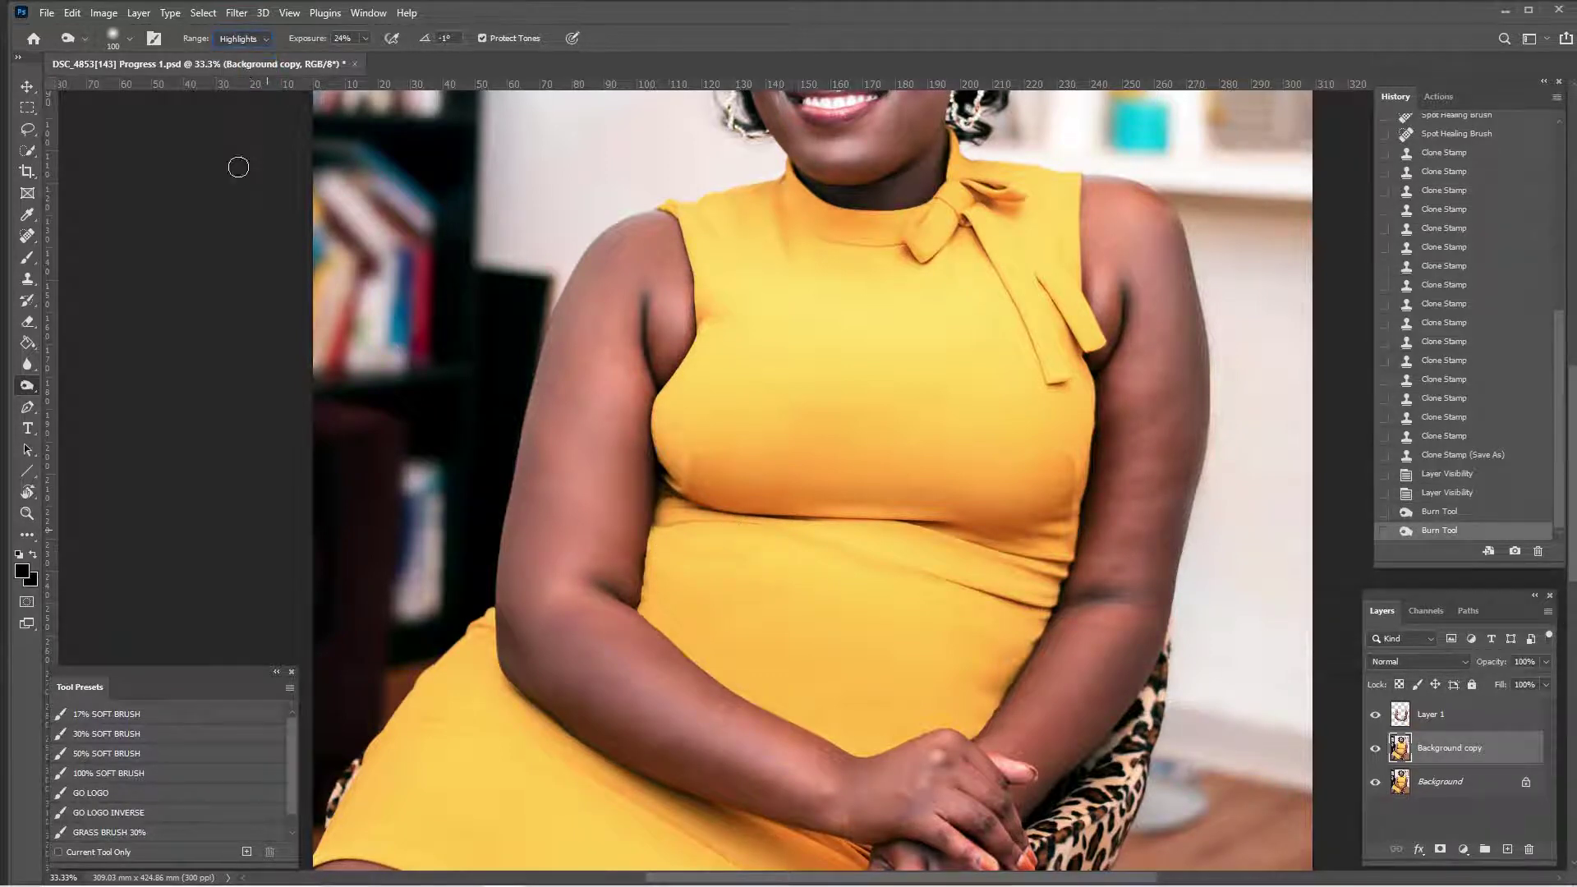
click(585, 411)
Burn the bright dress fabric at the waist with a 175 px brush, and enlarge the Burn brush to 400 px
key(])
key(])
key(])
key(])
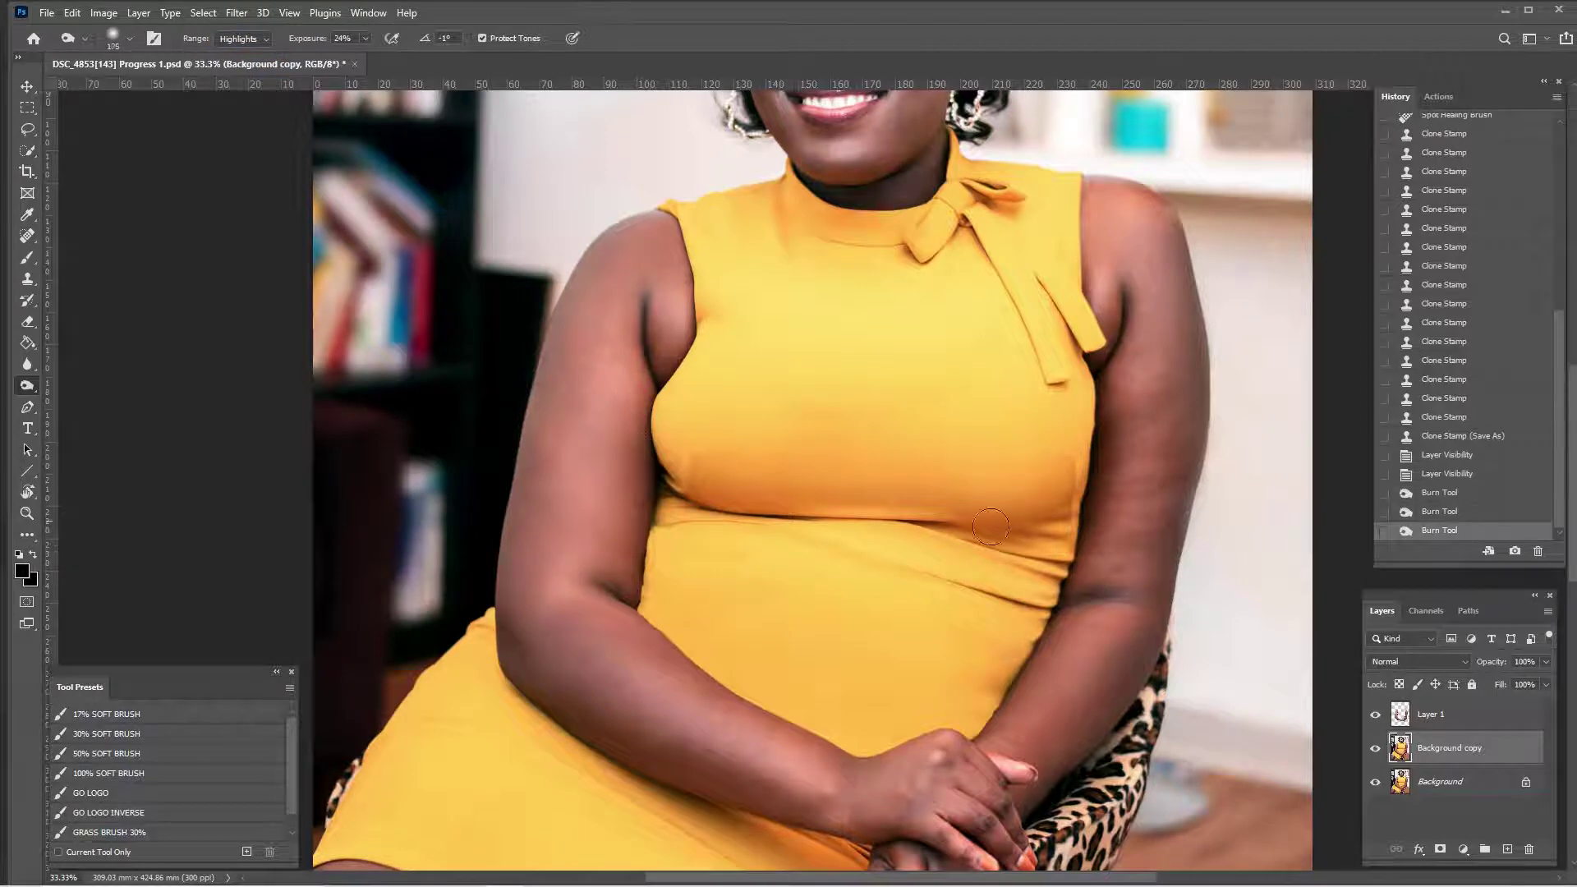
key(bracketright)
key(bracketright)
key(bracketright)
click(243, 39)
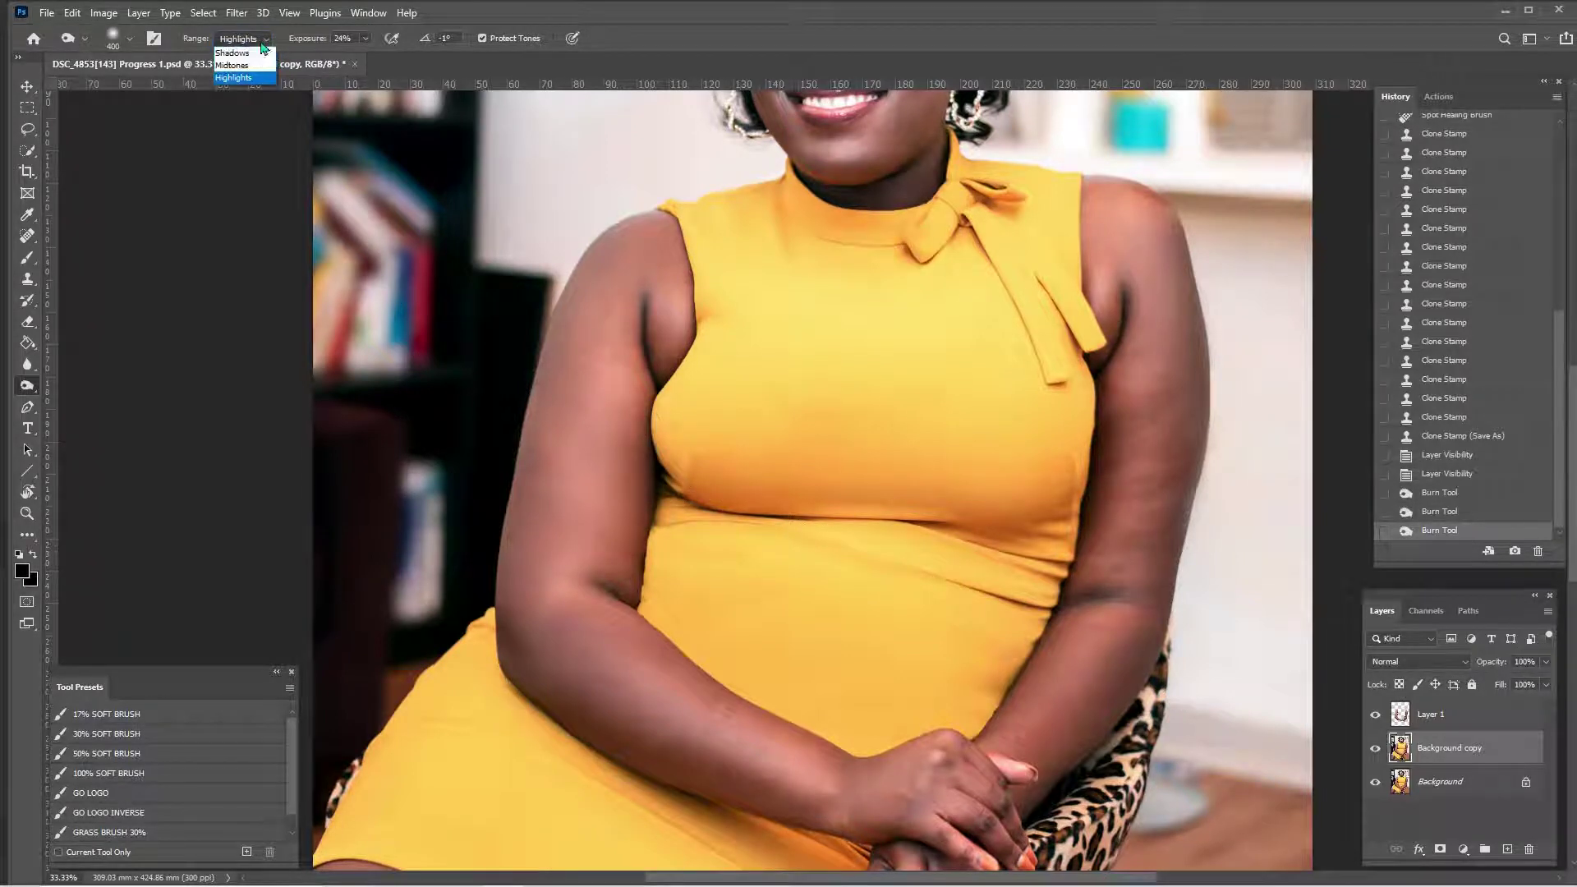
click(233, 65)
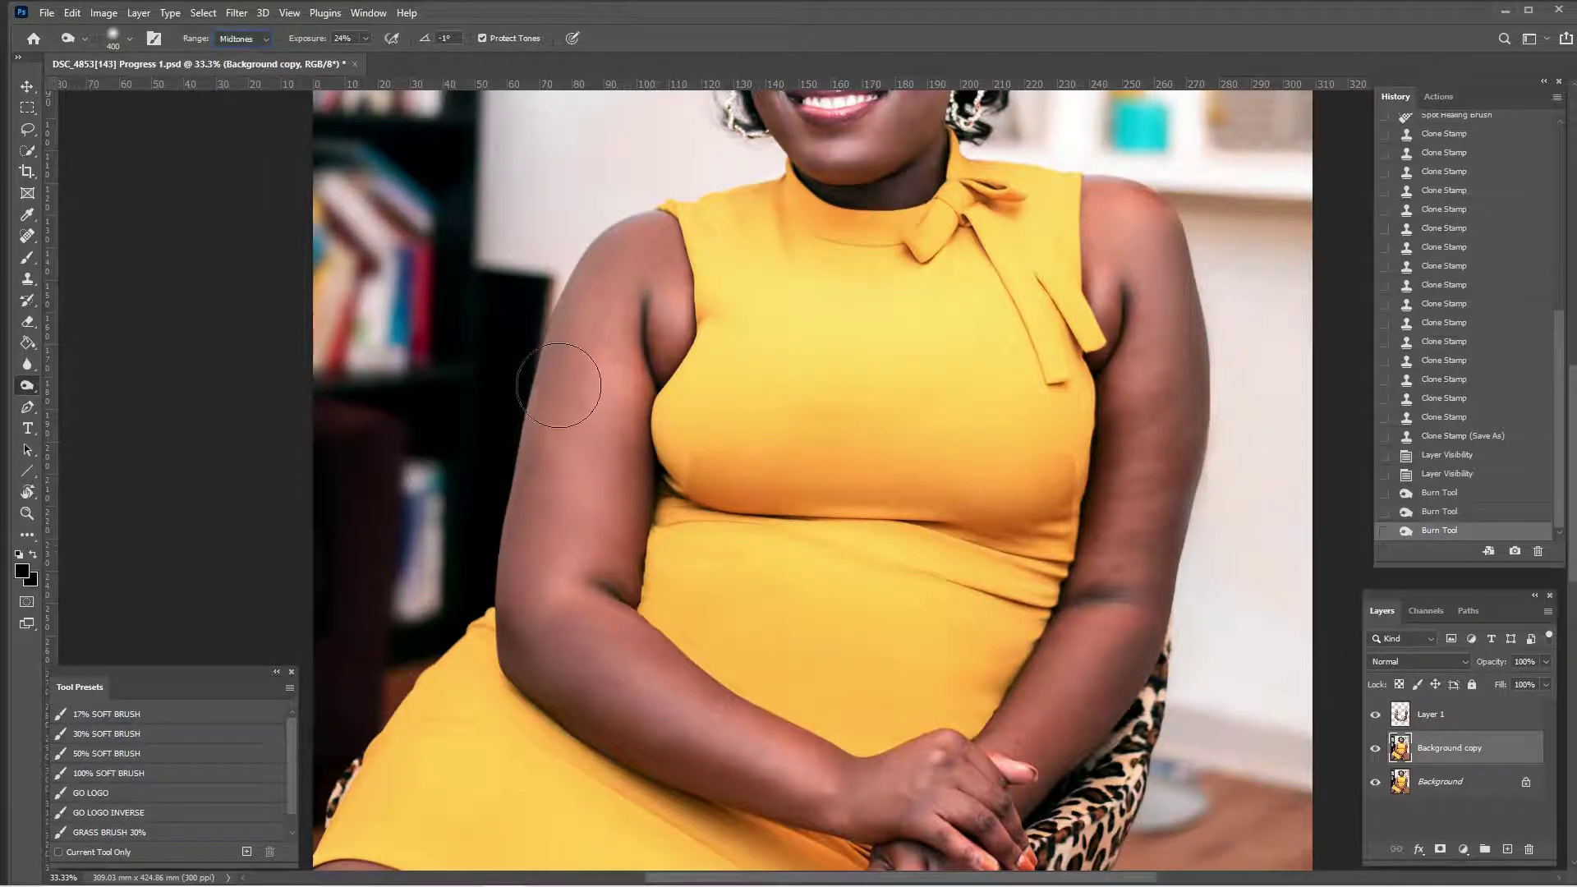
click(257, 45)
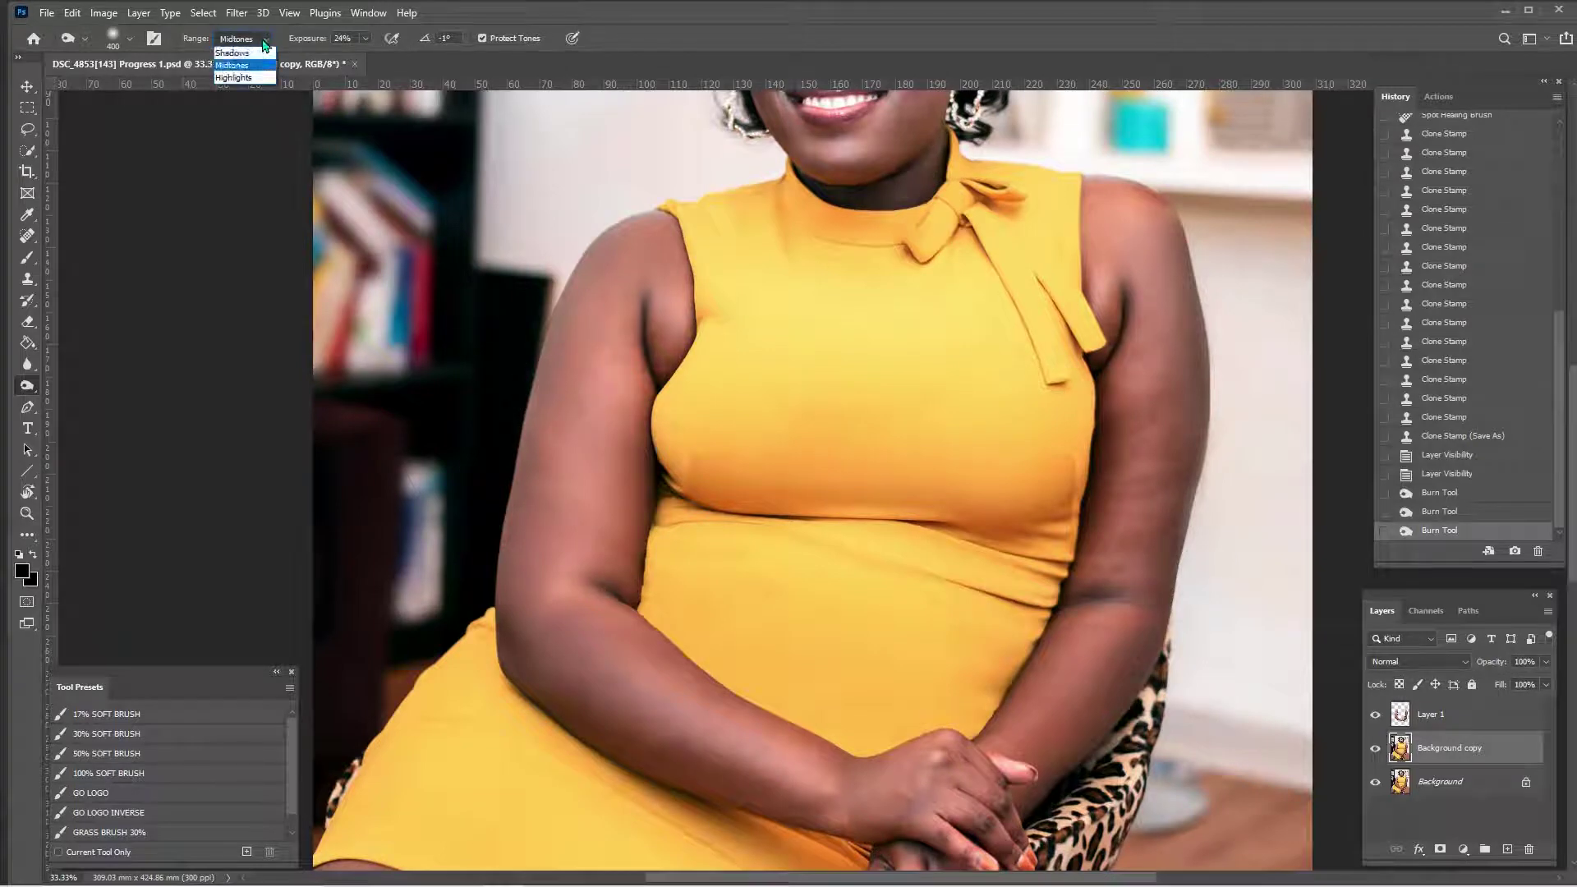
click(471, 327)
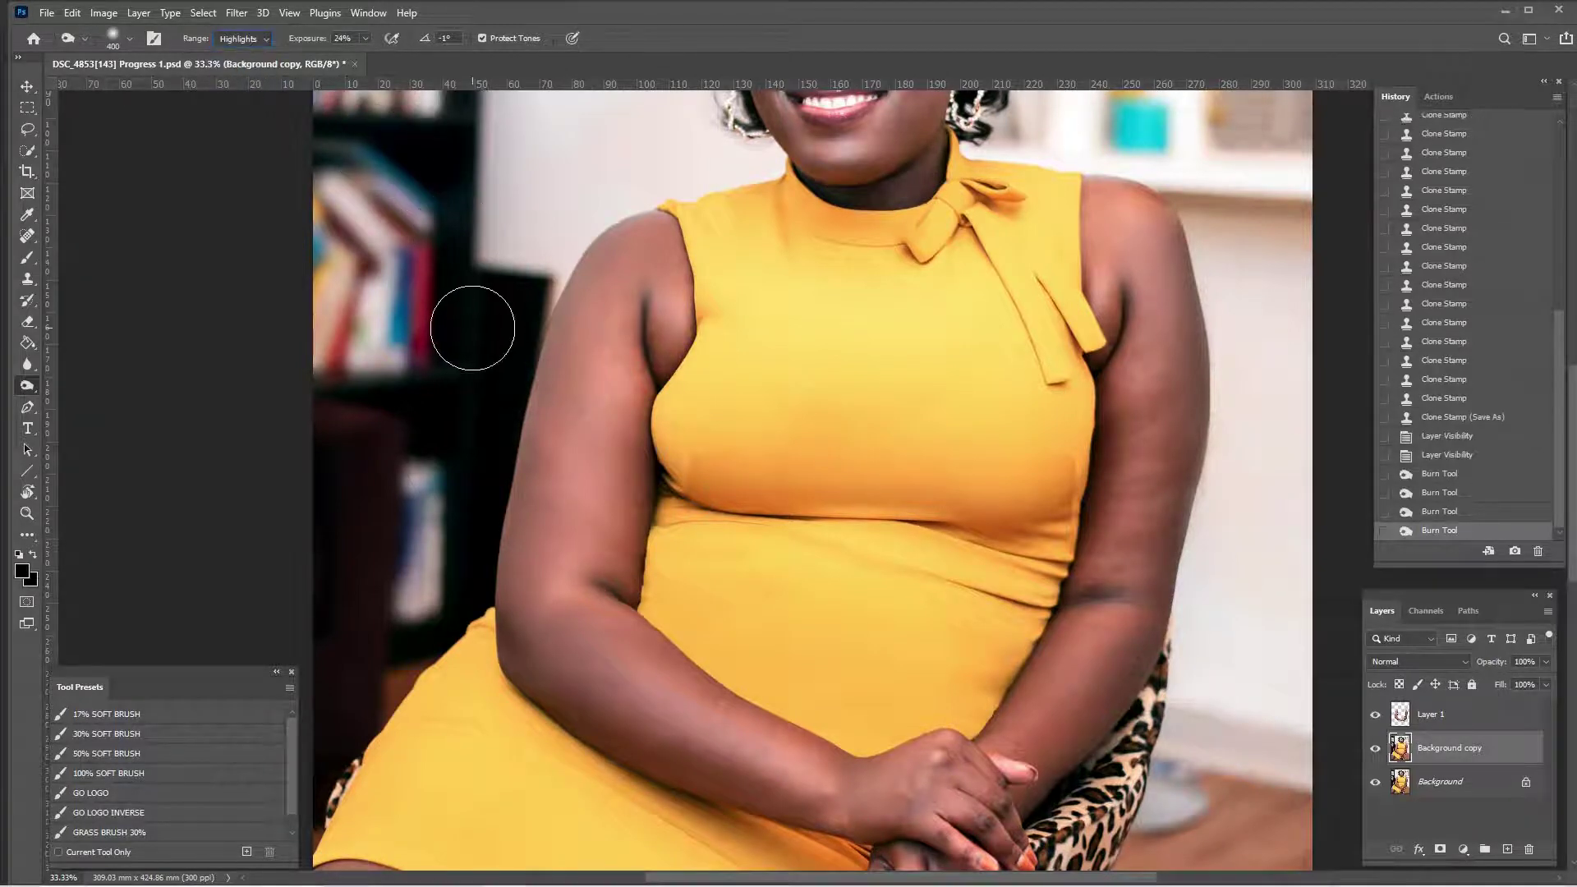
Try to darken the dress's waist beside the inner elbow with the 400 px Burn tool set to Highlights
key(])
key([)
click(739, 793)
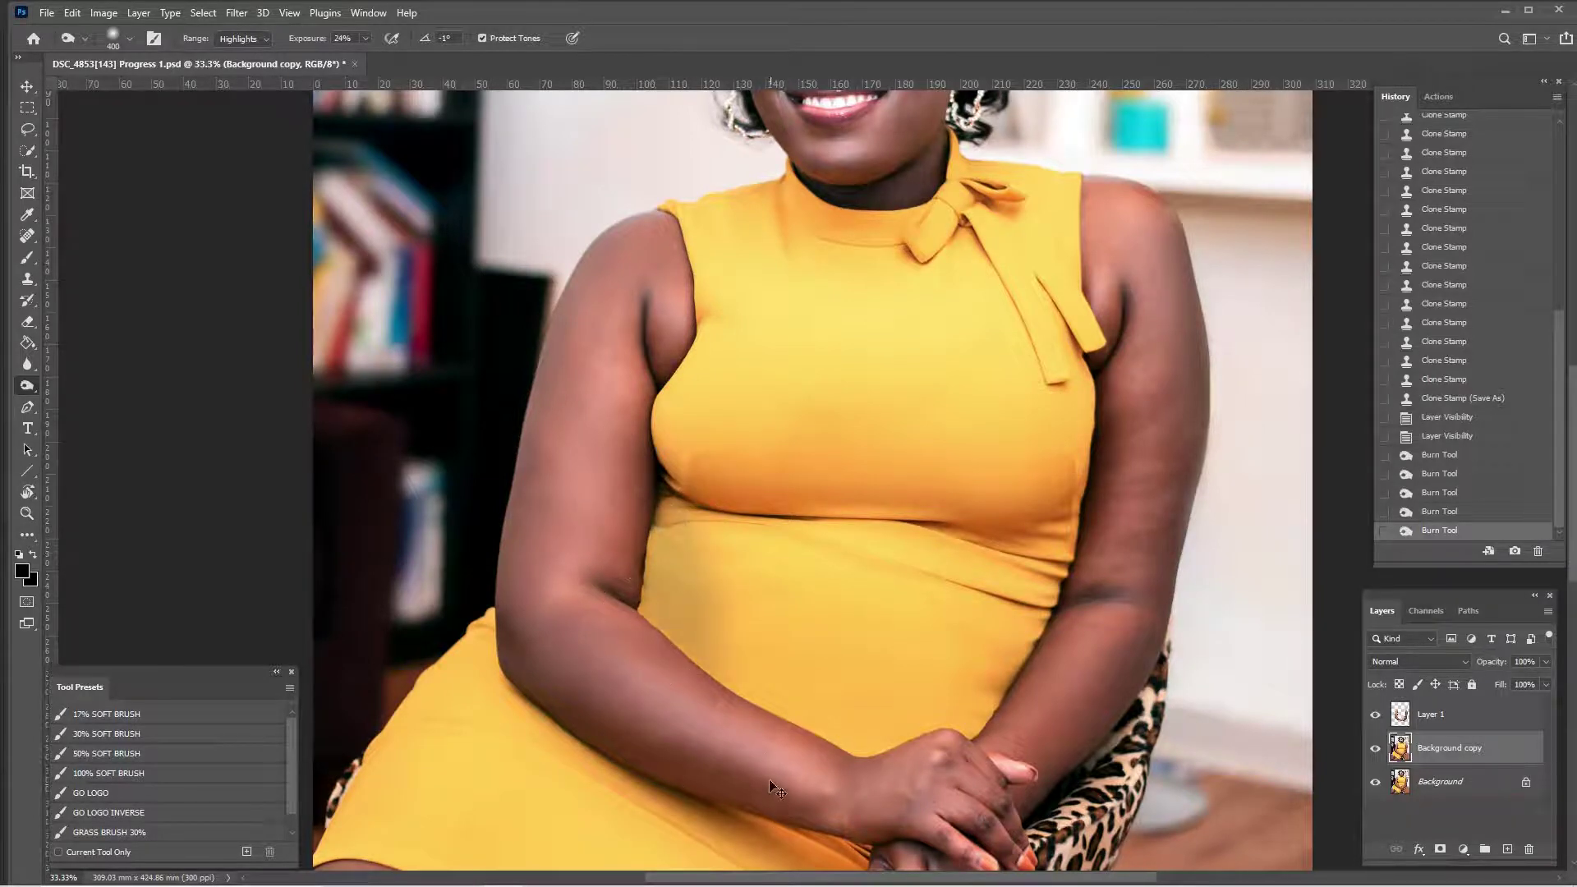
key(ctrl+minus)
key(ctrl+z)
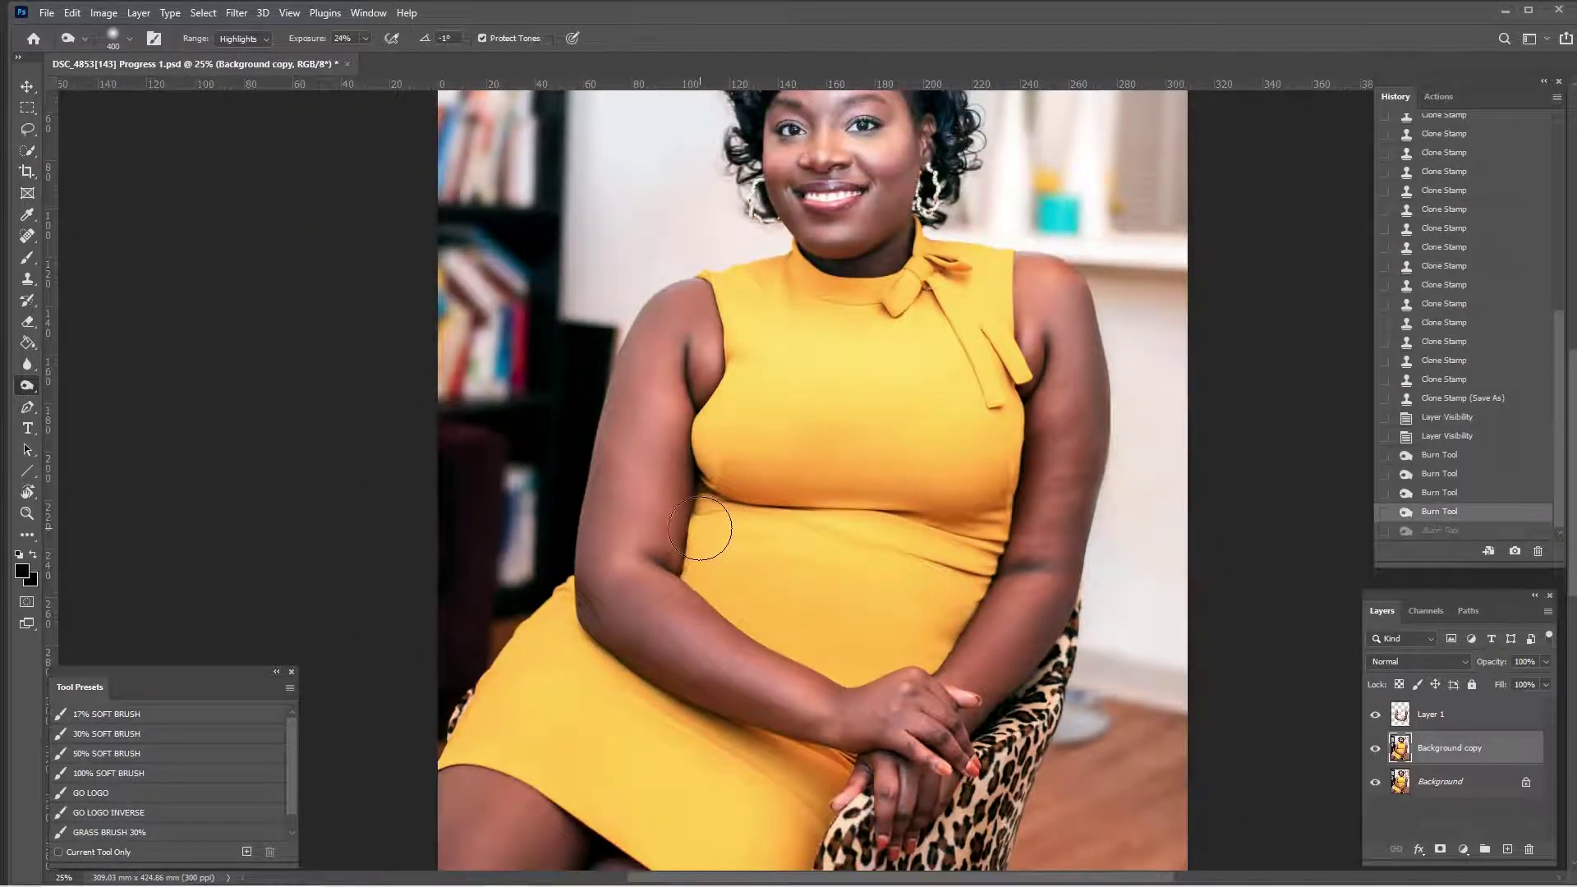
Darken the dress's waist and lap with the 400 px Burn tool on Highlights at 24% exposure, and compare with the state before burning
drag(708, 530, 712, 593)
mouse_move(930, 661)
mouse_down()
mouse_move(998, 599)
mouse_move(941, 651)
mouse_move(722, 724)
mouse_move(672, 718)
mouse_up()
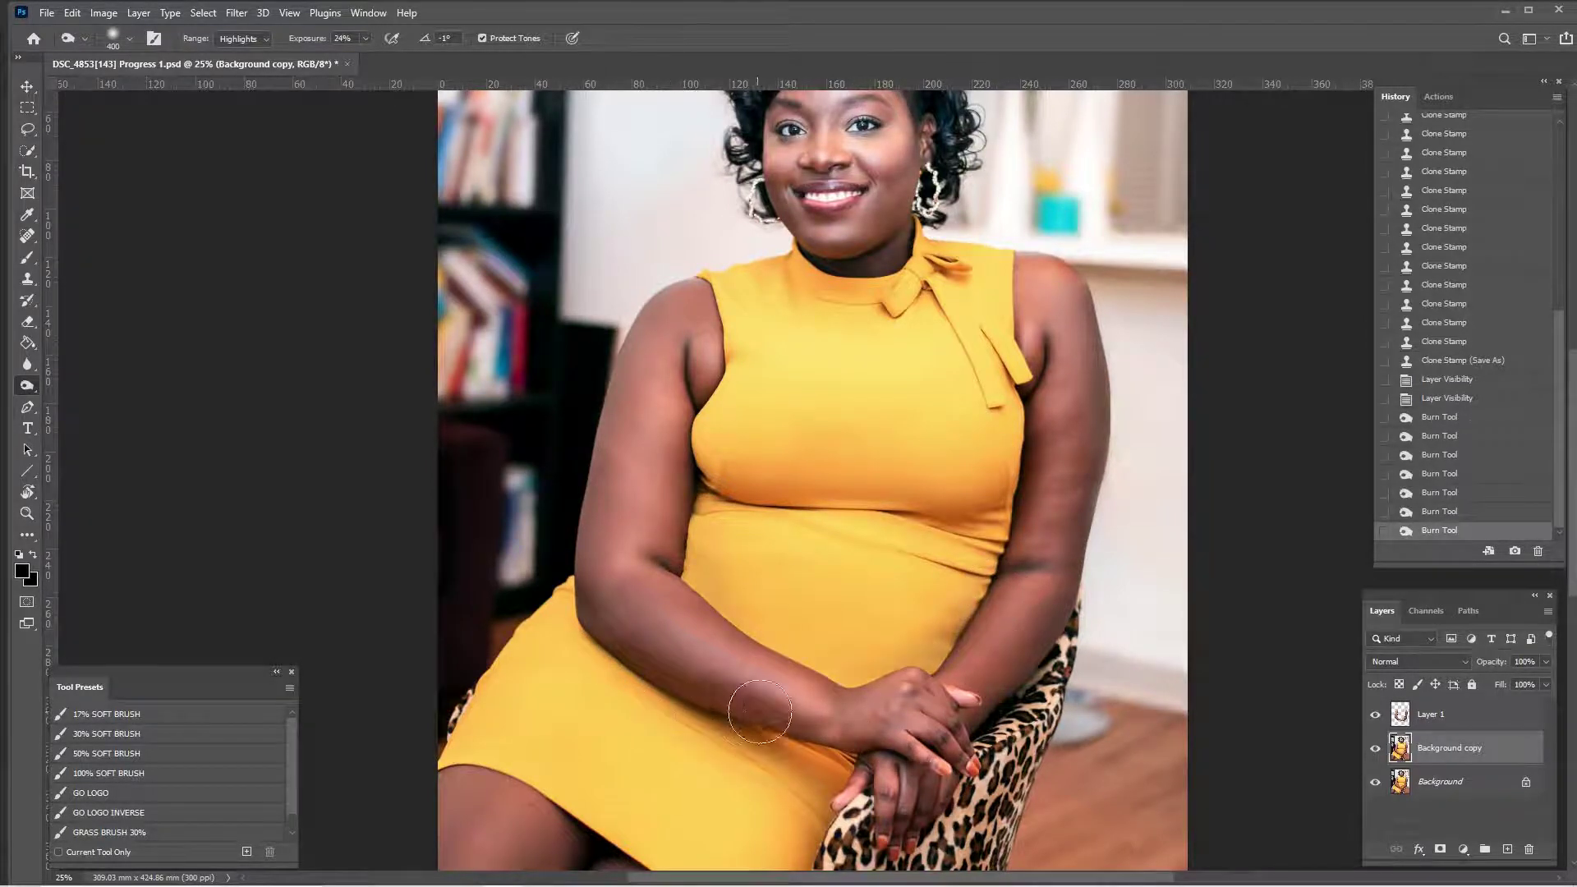
drag(854, 682, 837, 698)
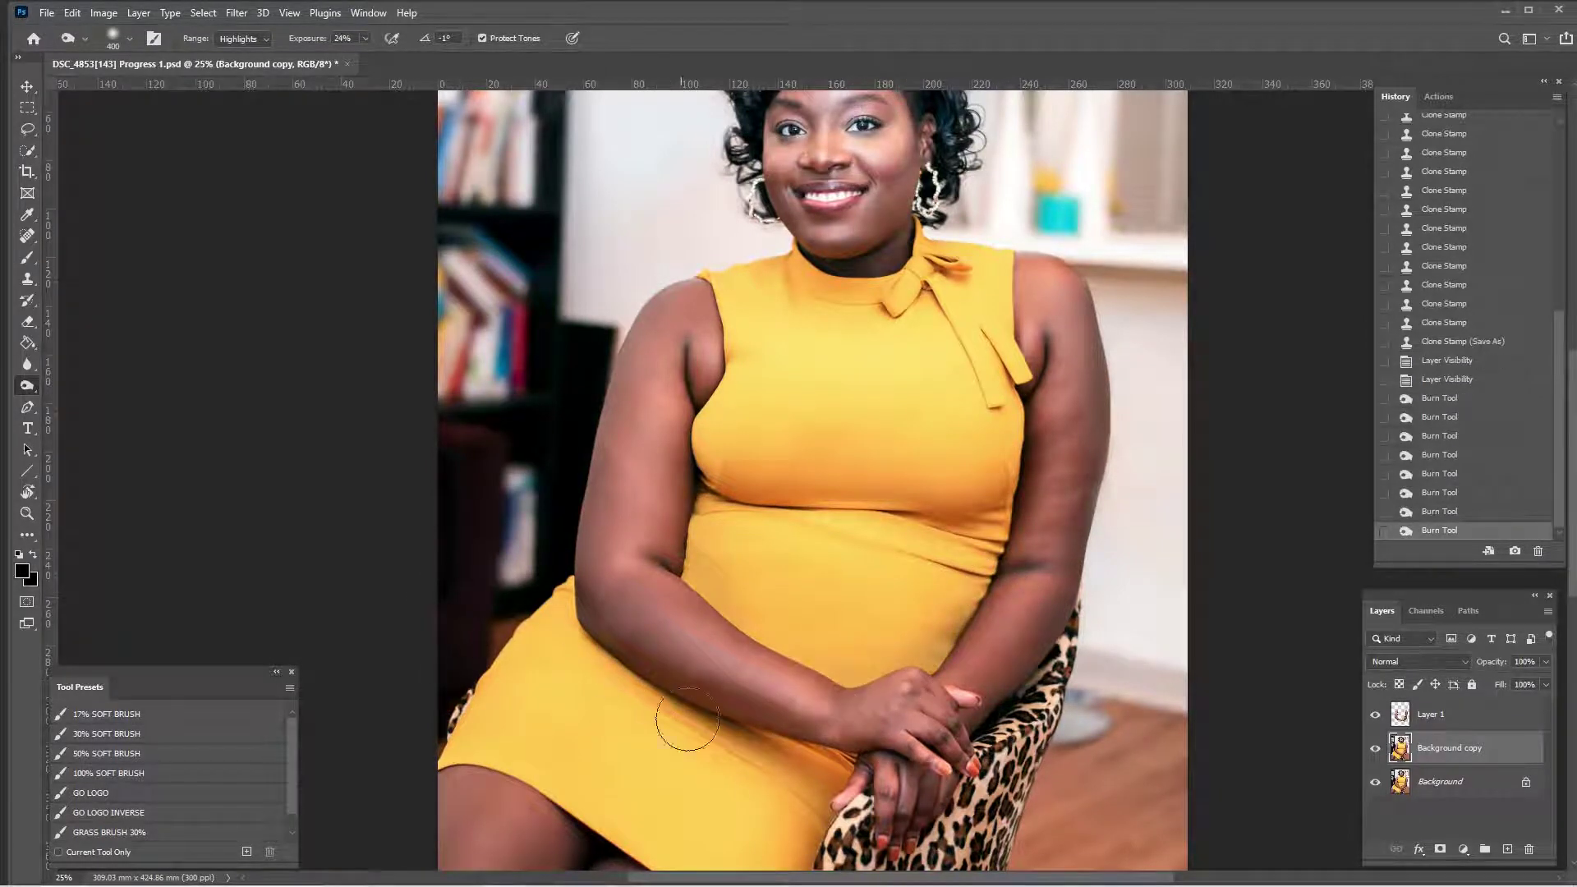
key(ctrl+minus)
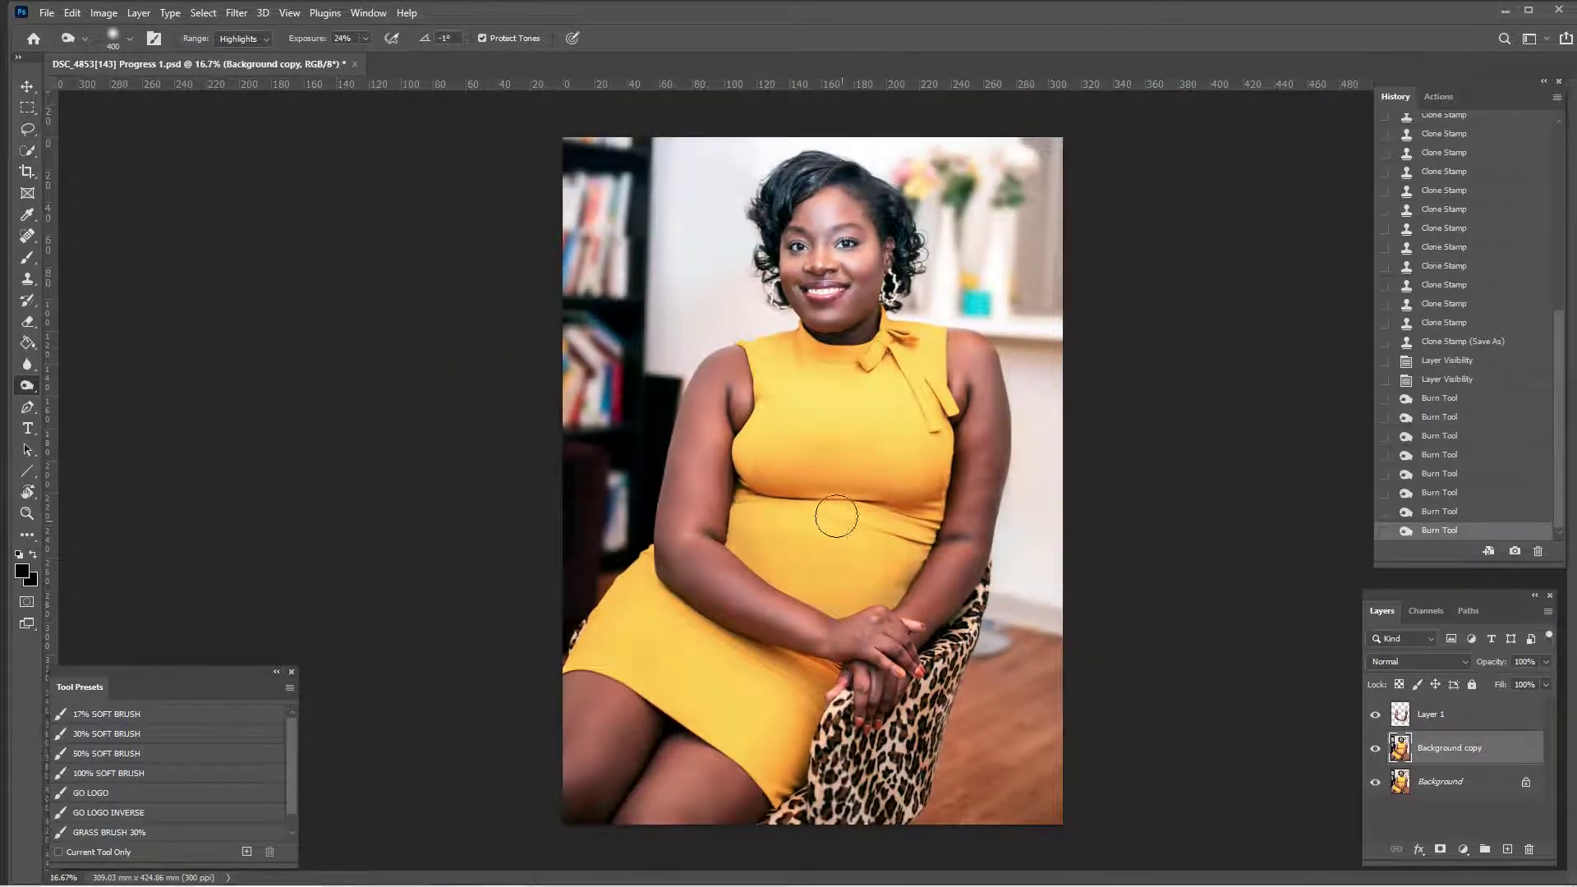
drag(831, 517, 834, 503)
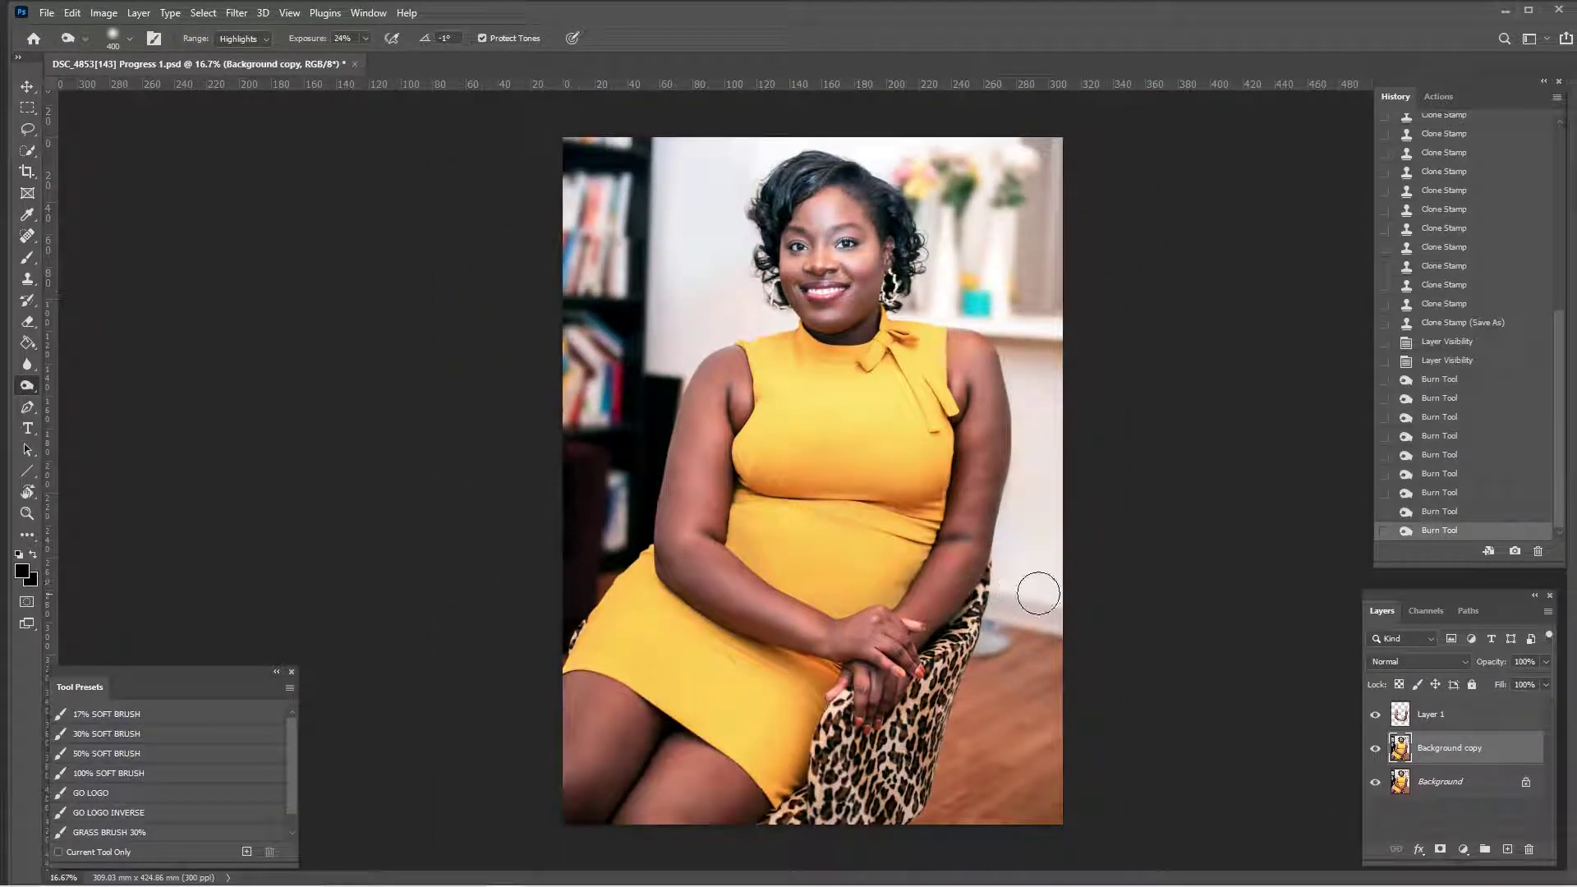
click(1489, 362)
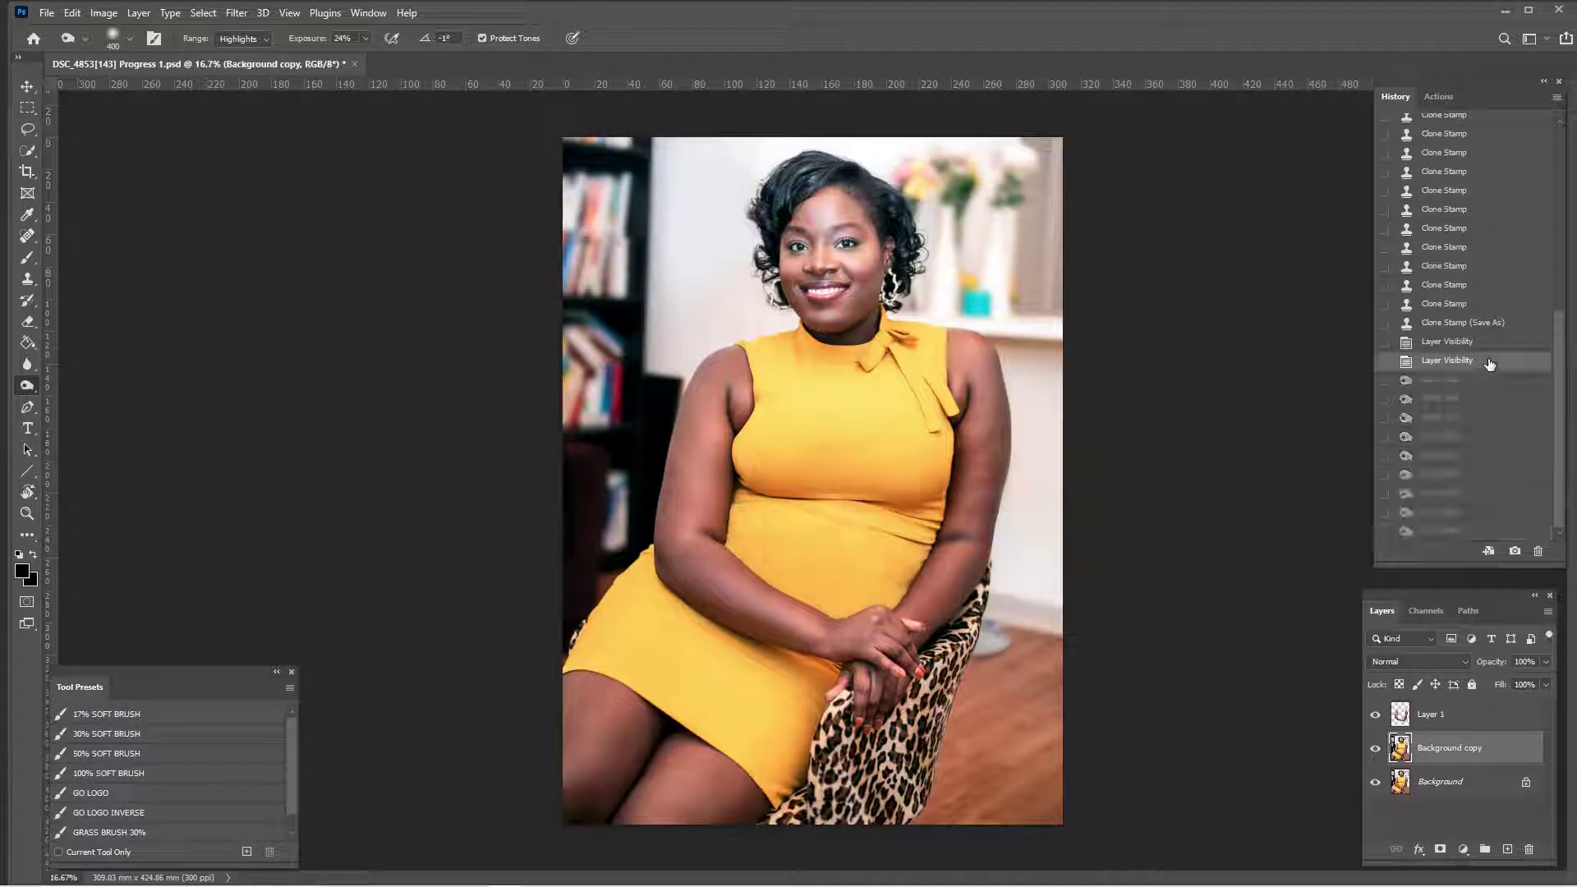
click(1493, 530)
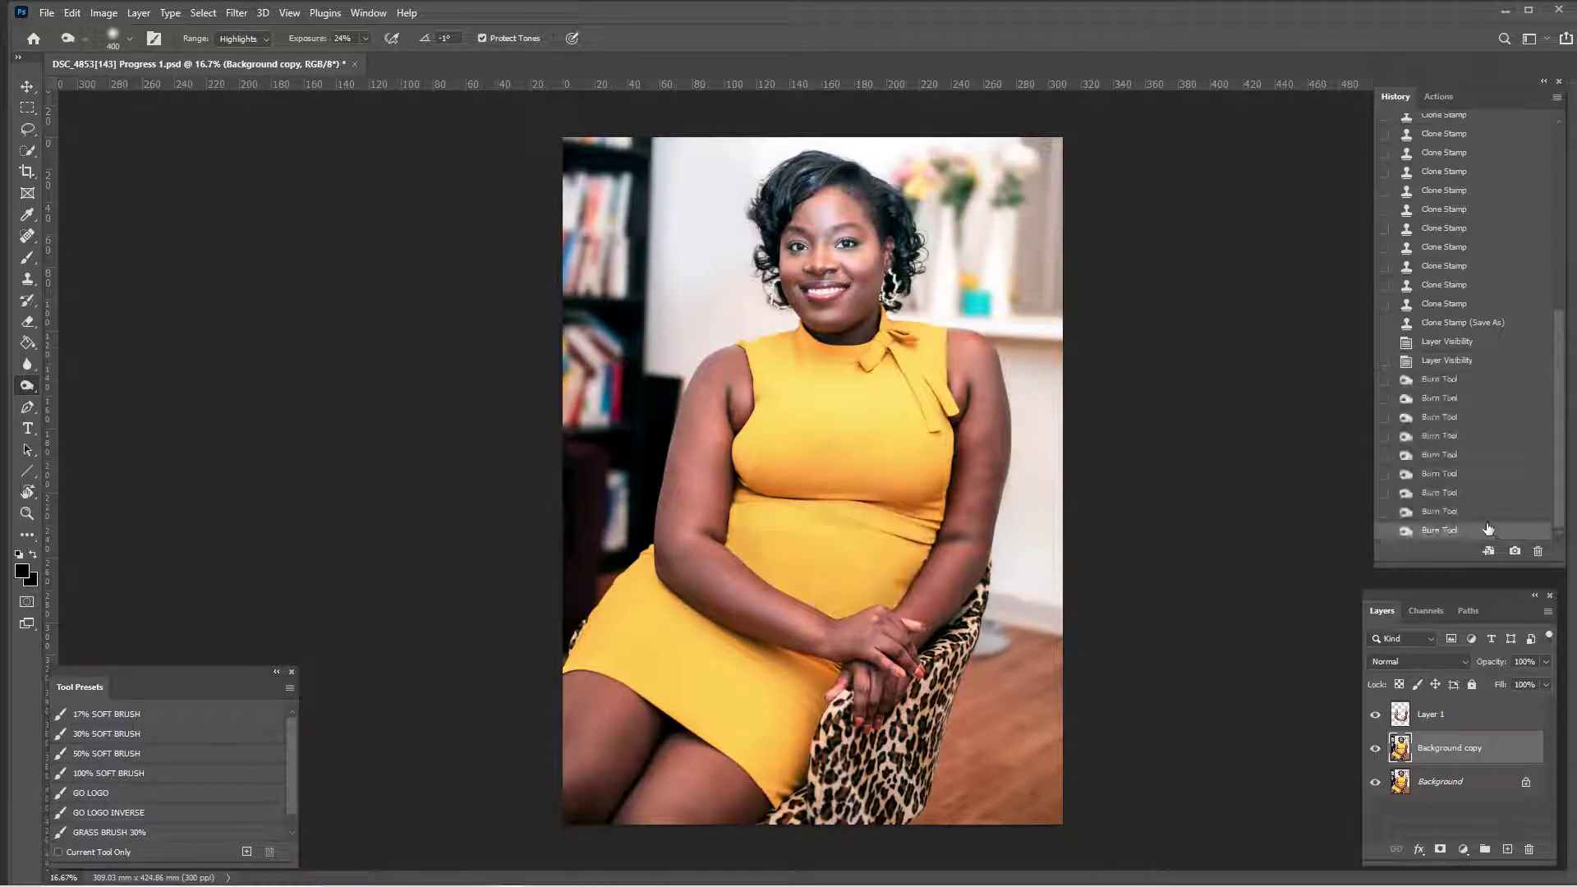
Try to erase along the waist seam near the inner elbow on the Background layer with a small soft Eraser at 40% opacity
scroll(657, 534, up, 2)
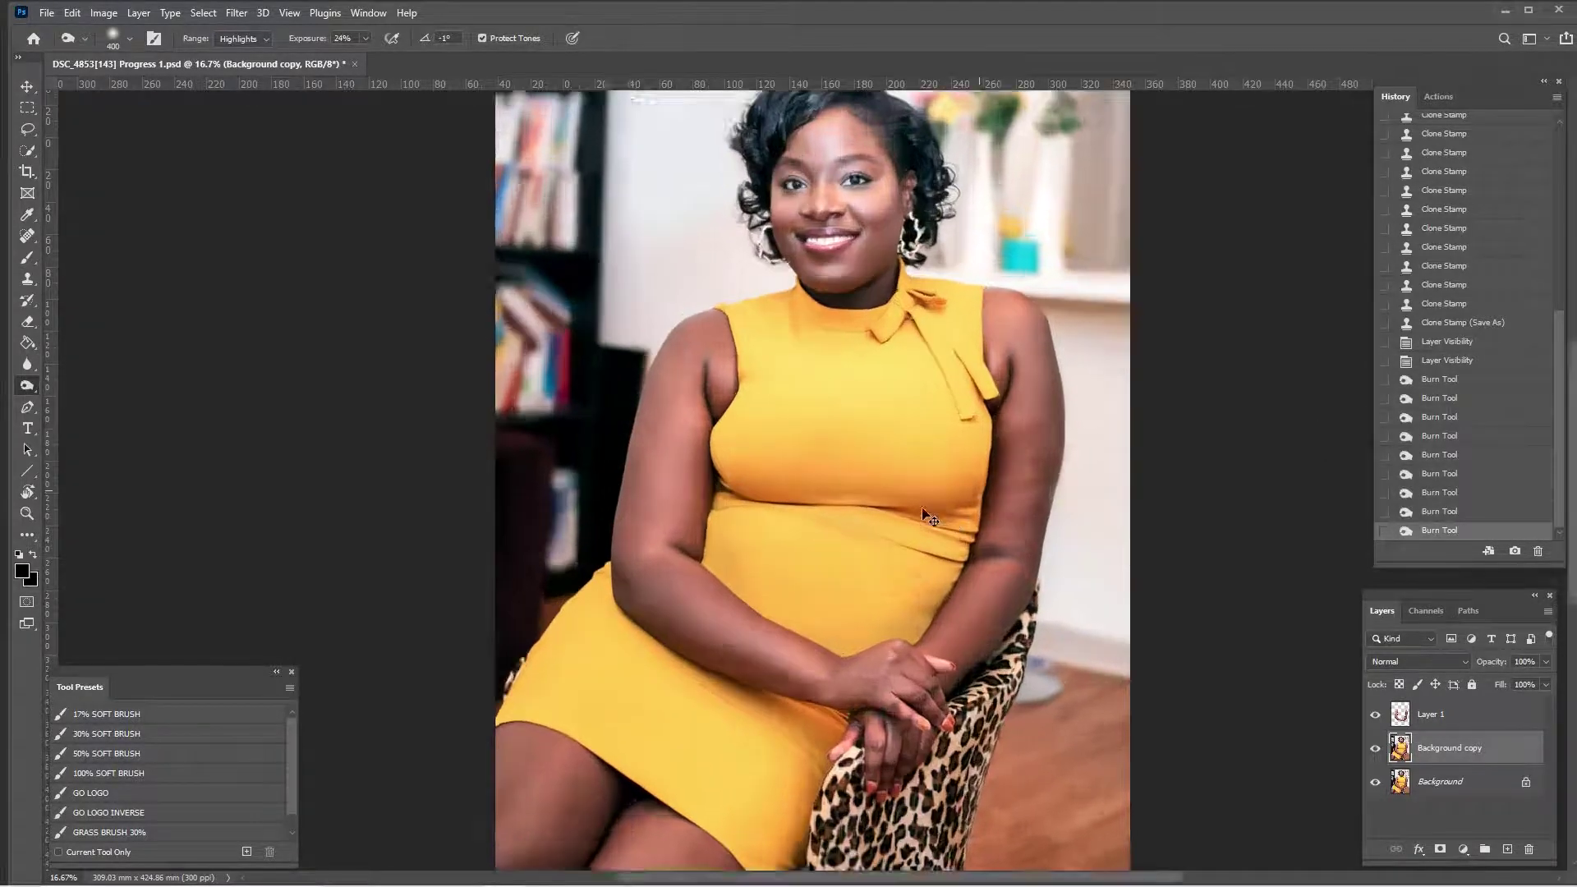
scroll(661, 538, up, 1)
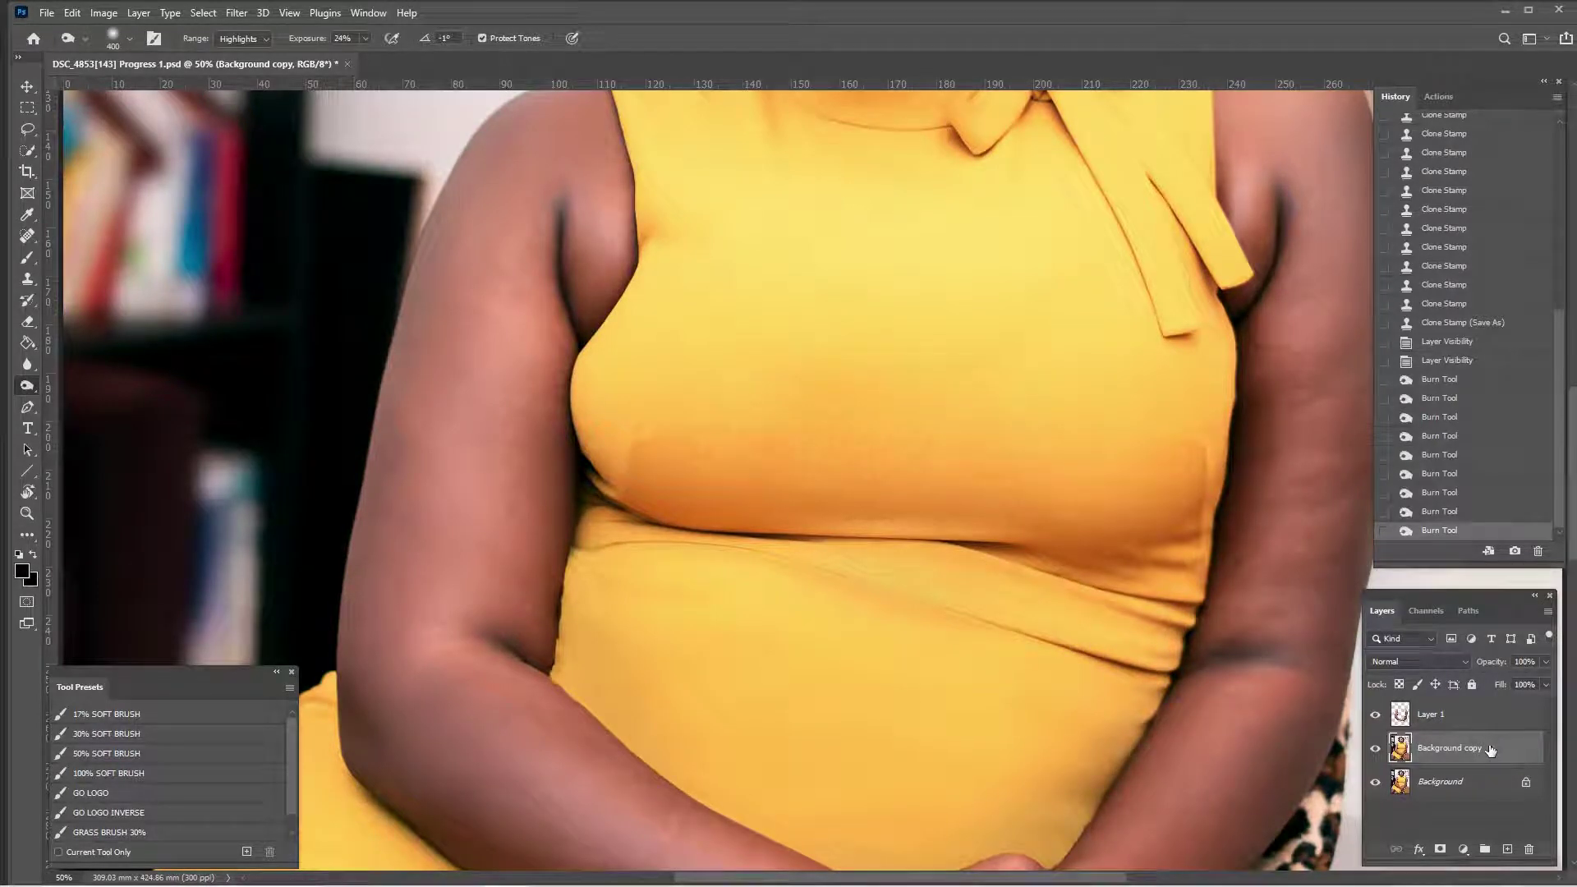
key(e)
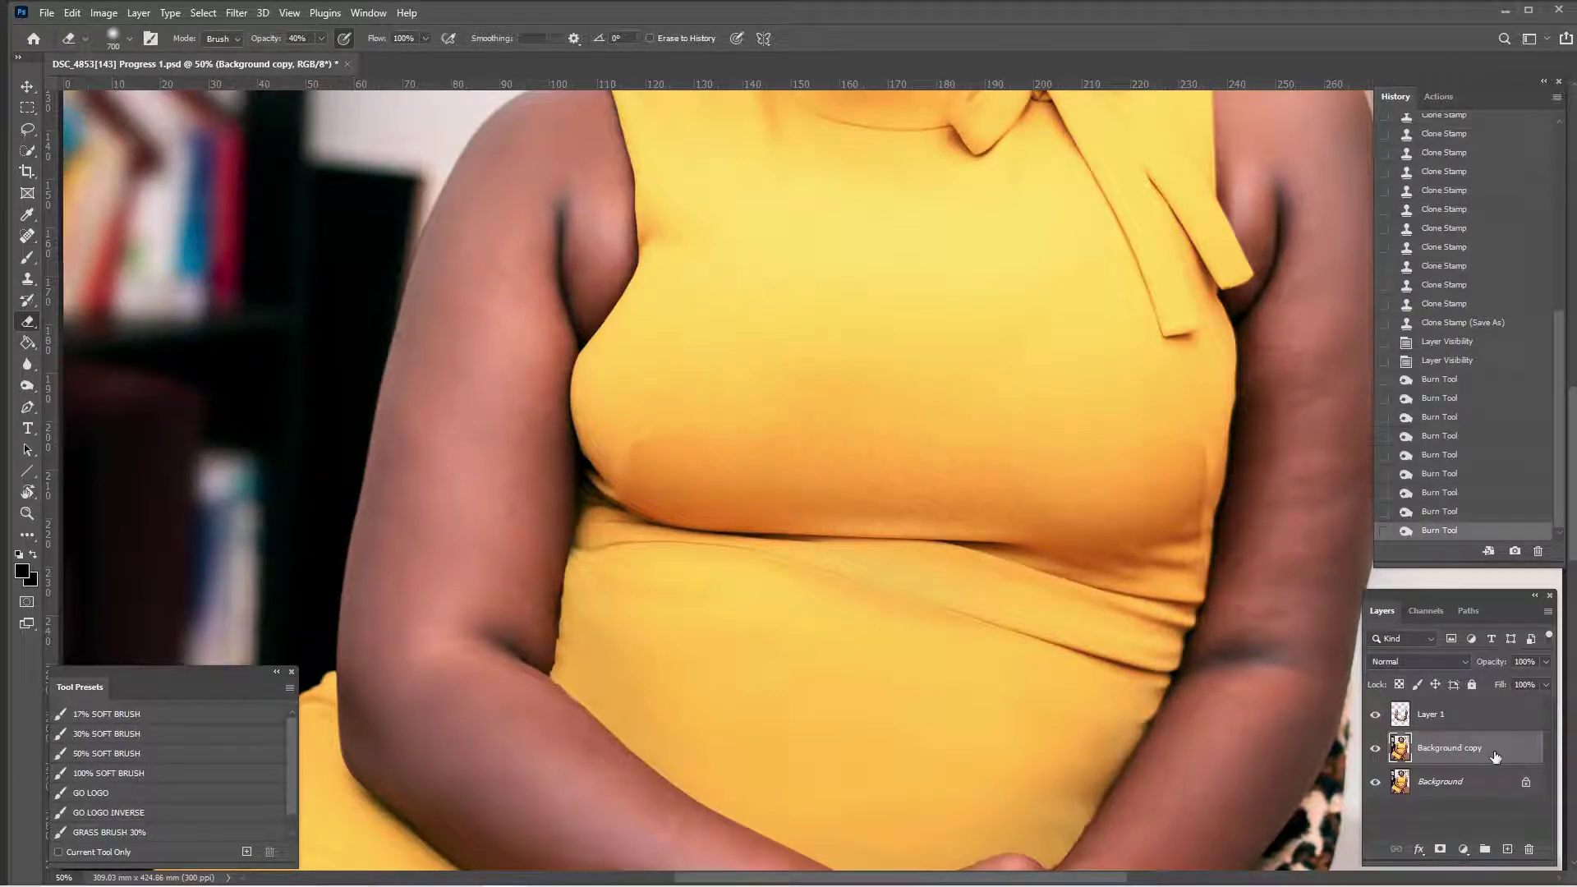
click(1488, 790)
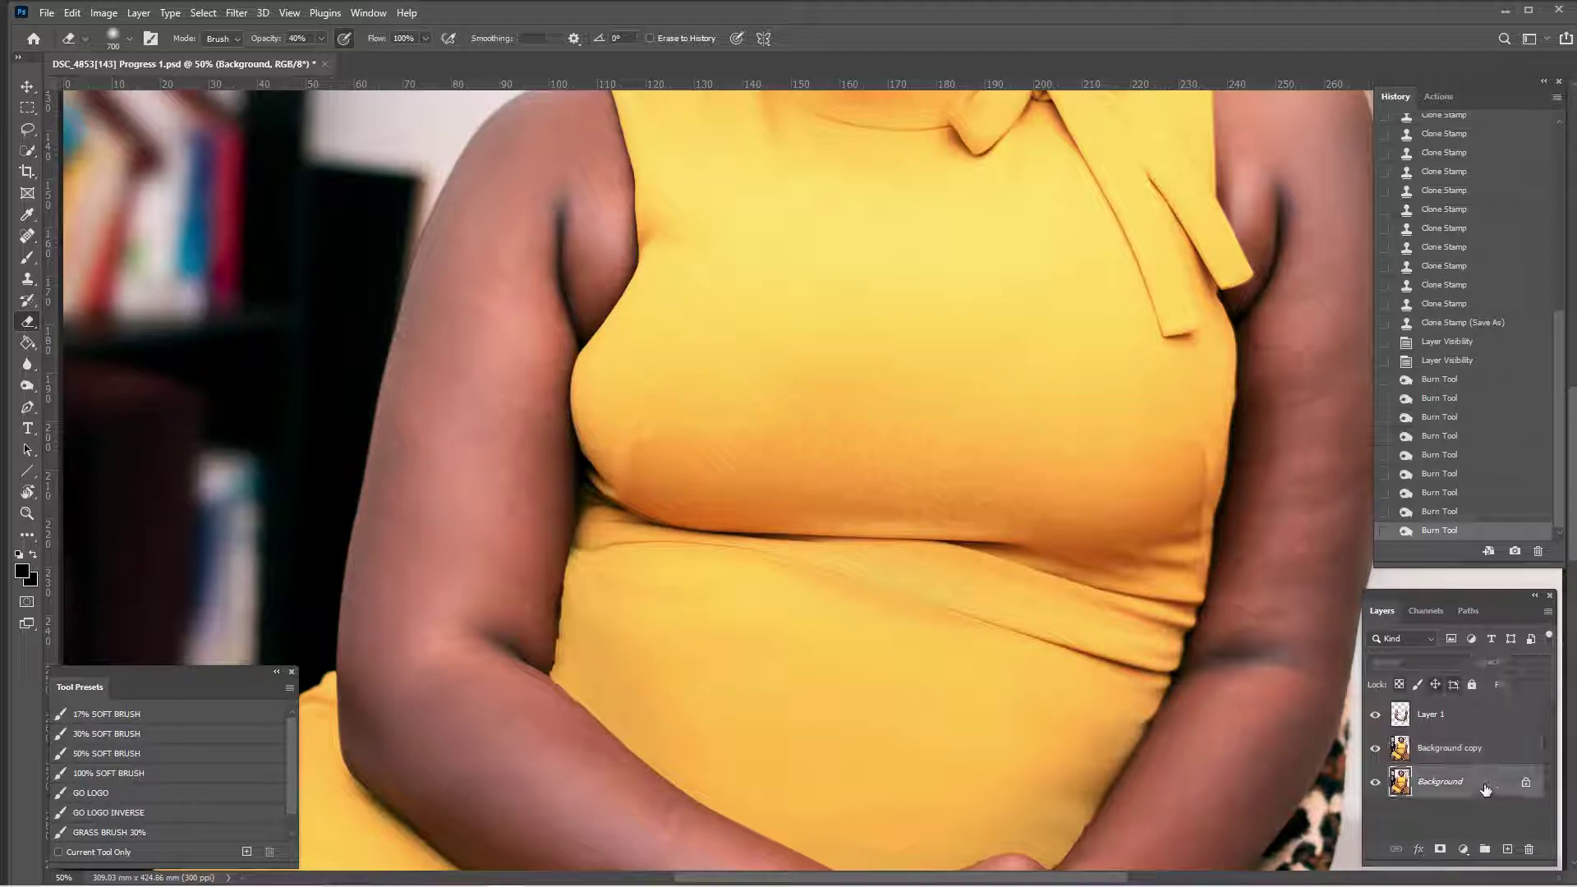
key(bracketleft)
key(bracketleft)
key(bracketleft)
key(bracketleft)
key(bracketleft)
key(bracketleft)
key(bracketleft)
key(bracketleft)
key(bracketleft)
key(bracketleft)
key(bracketleft)
key(bracketleft)
key(bracketleft)
key(bracketleft)
key(bracketleft)
key(bracketleft)
click(606, 548)
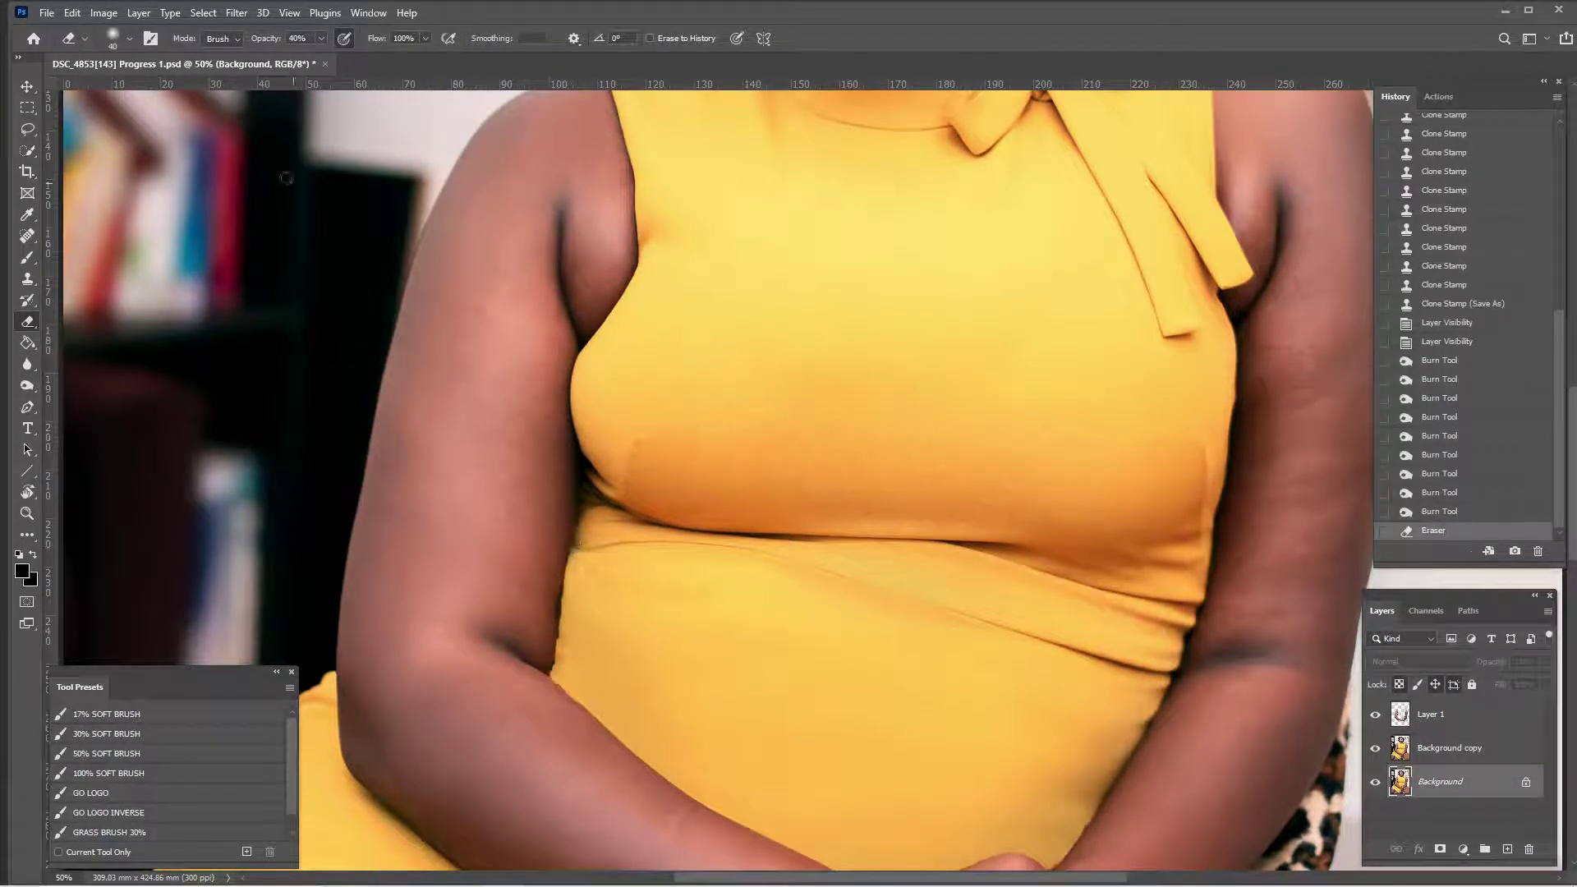
key(ctrl+z)
Try to erase the waist seam on the Background copy layer with a 30 px Eraser at 100% opacity
drag(253, 46, 339, 41)
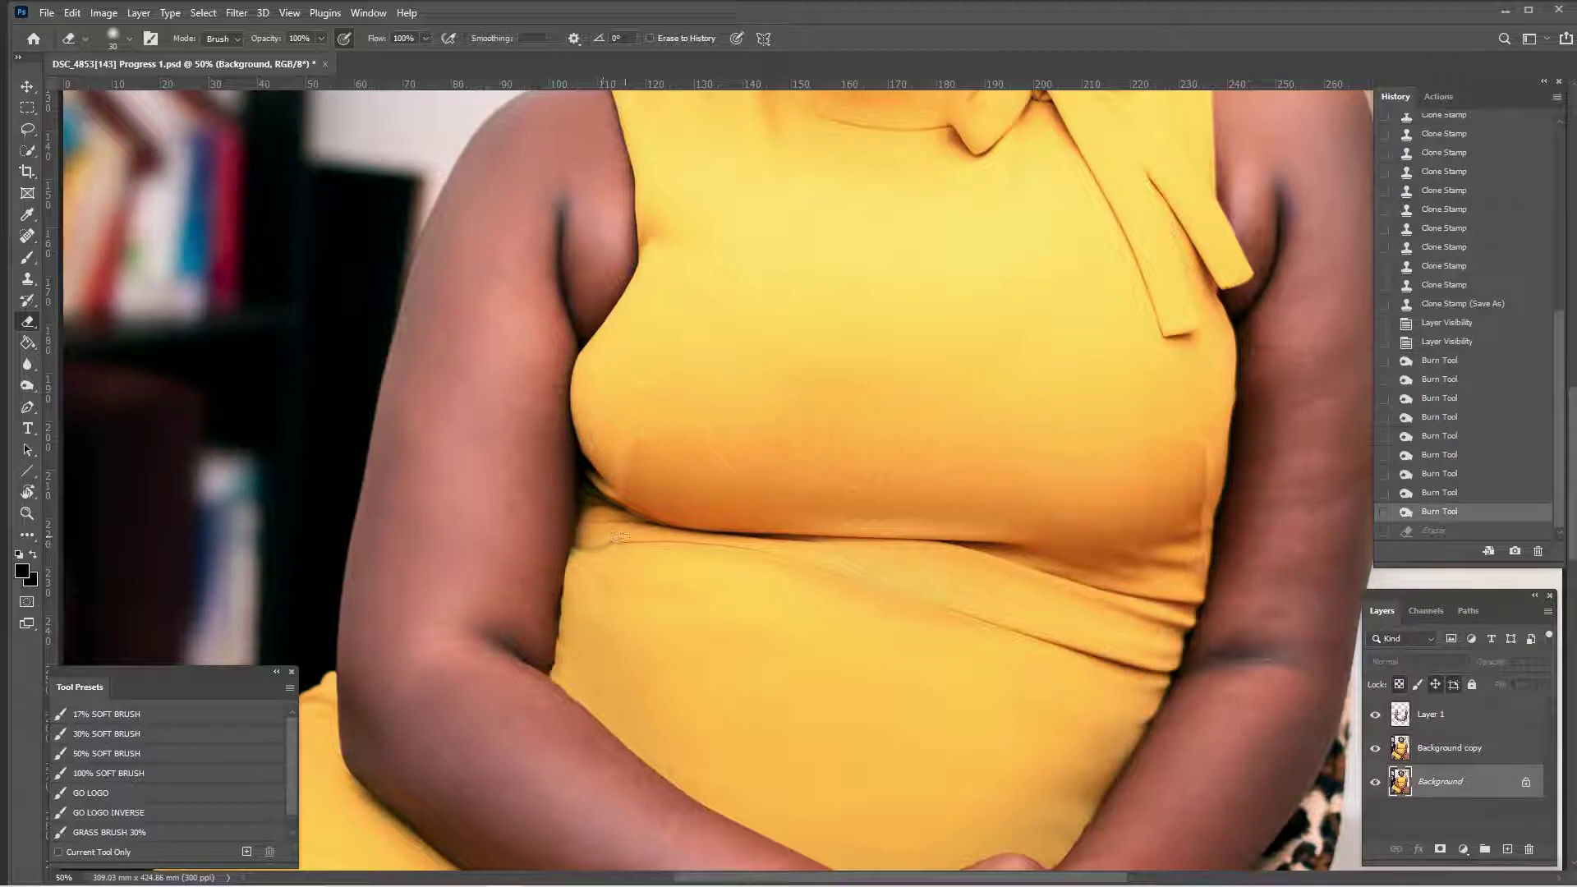
click(1497, 753)
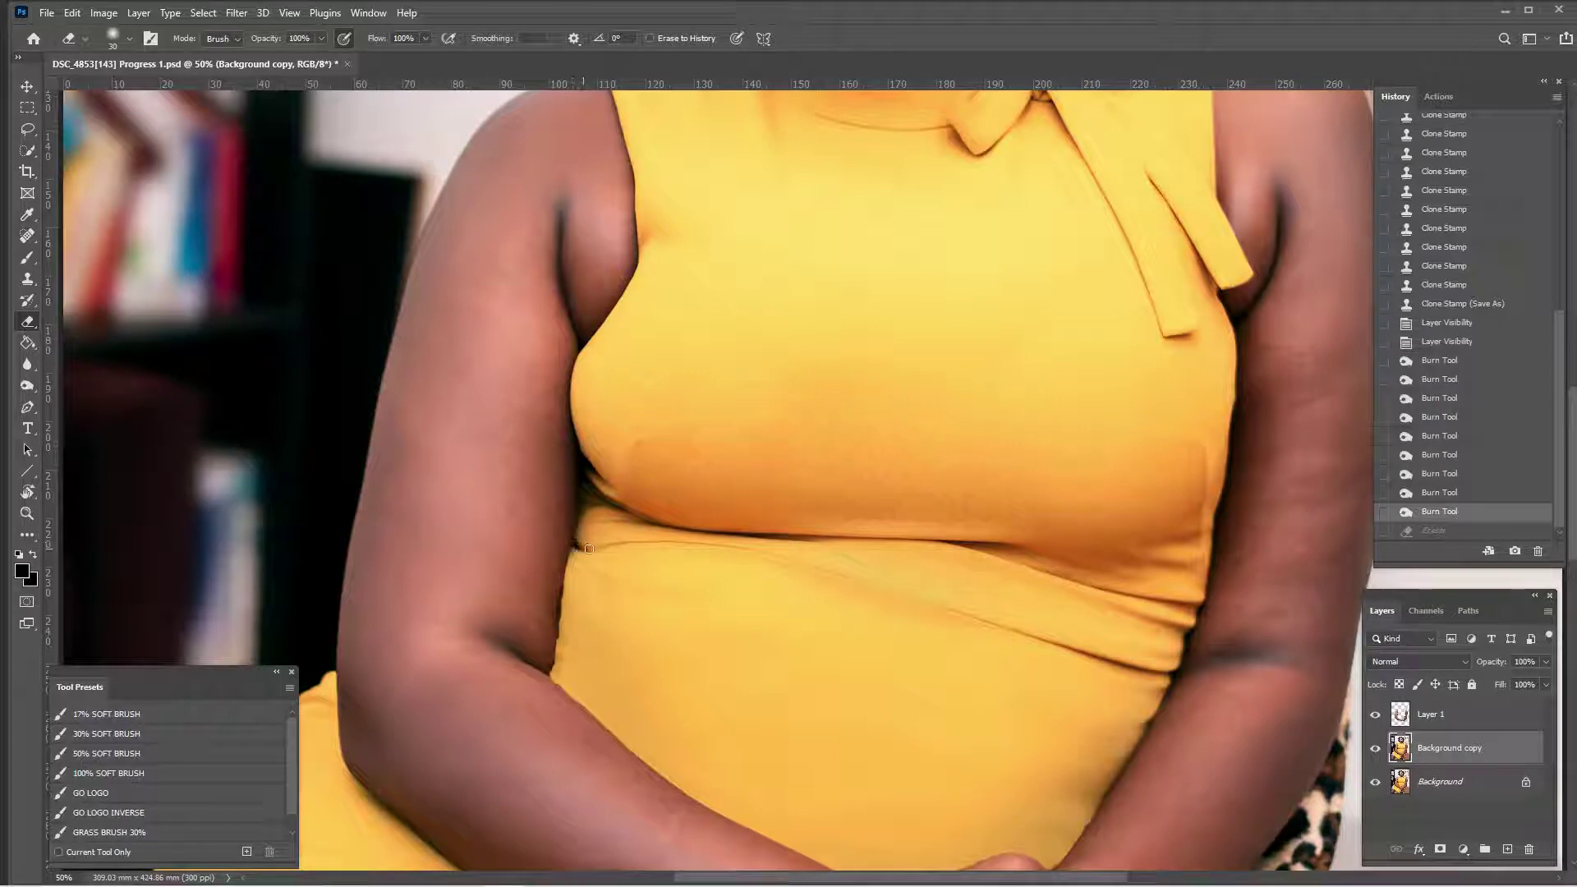
click(667, 538)
key(ctrl+minus)
key(ctrl+minus)
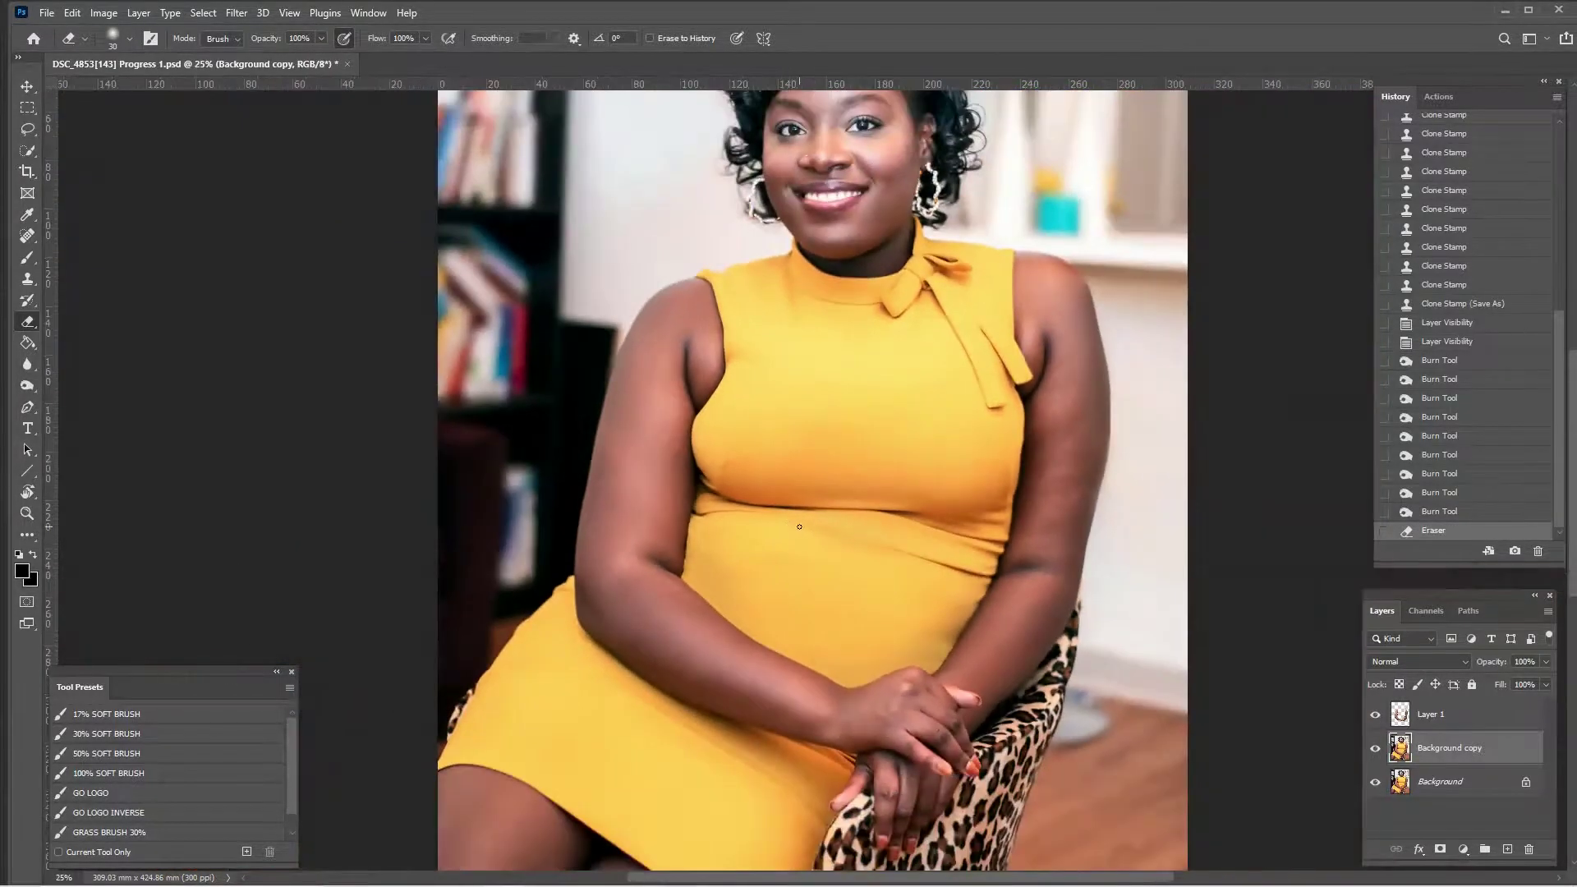
key(ctrl+z)
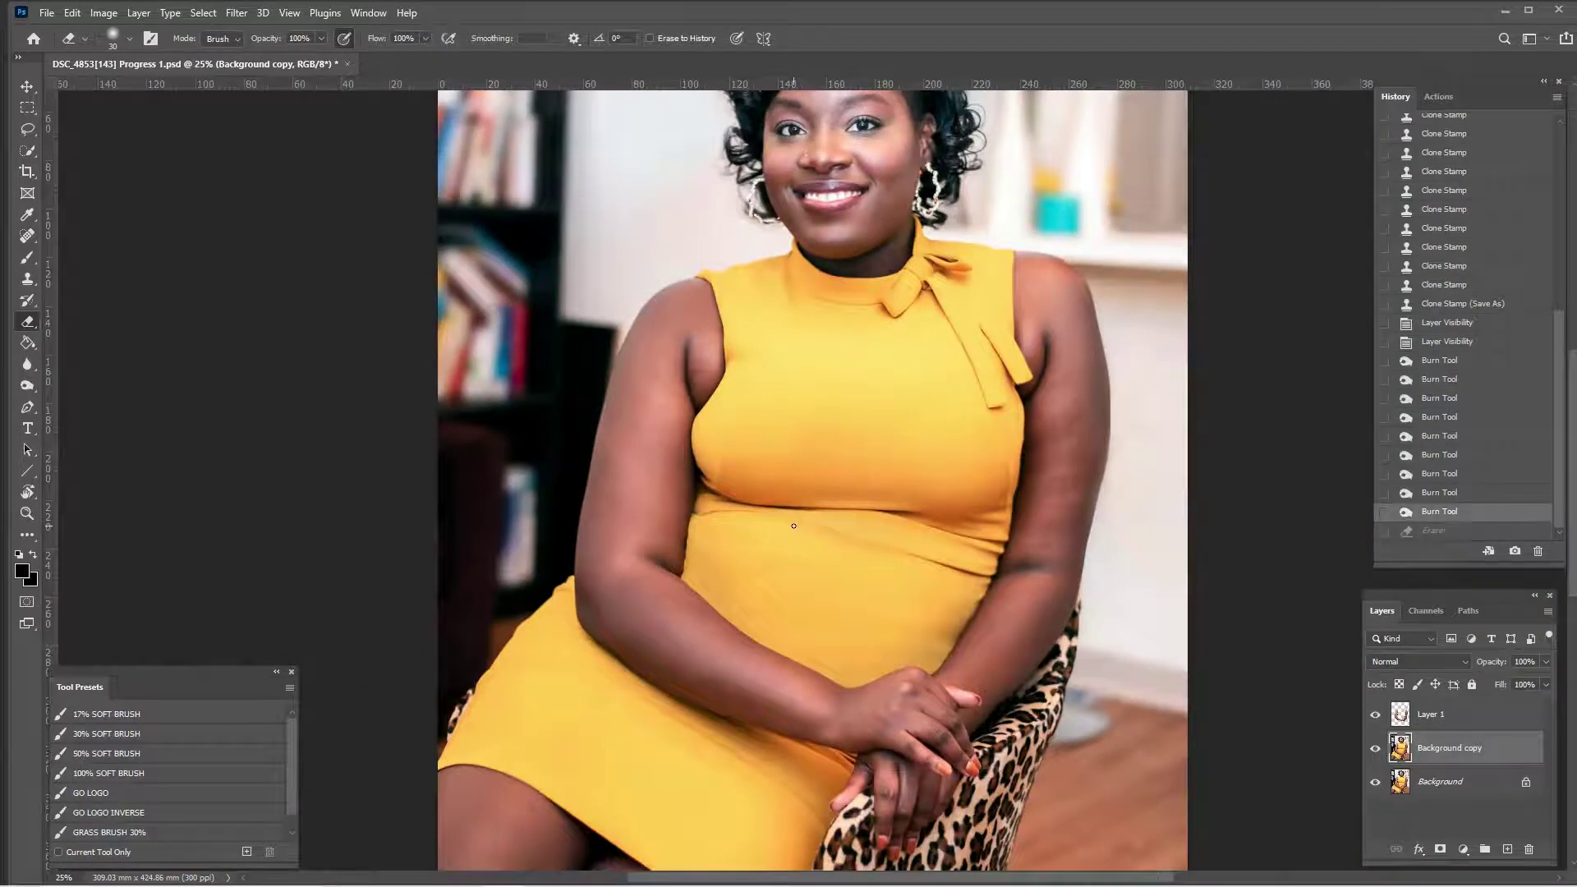
Erase the waist seam on Background copy with the Eraser at 26% opacity and compare it before and after
click(316, 43)
click(331, 168)
key(ctrl+plus)
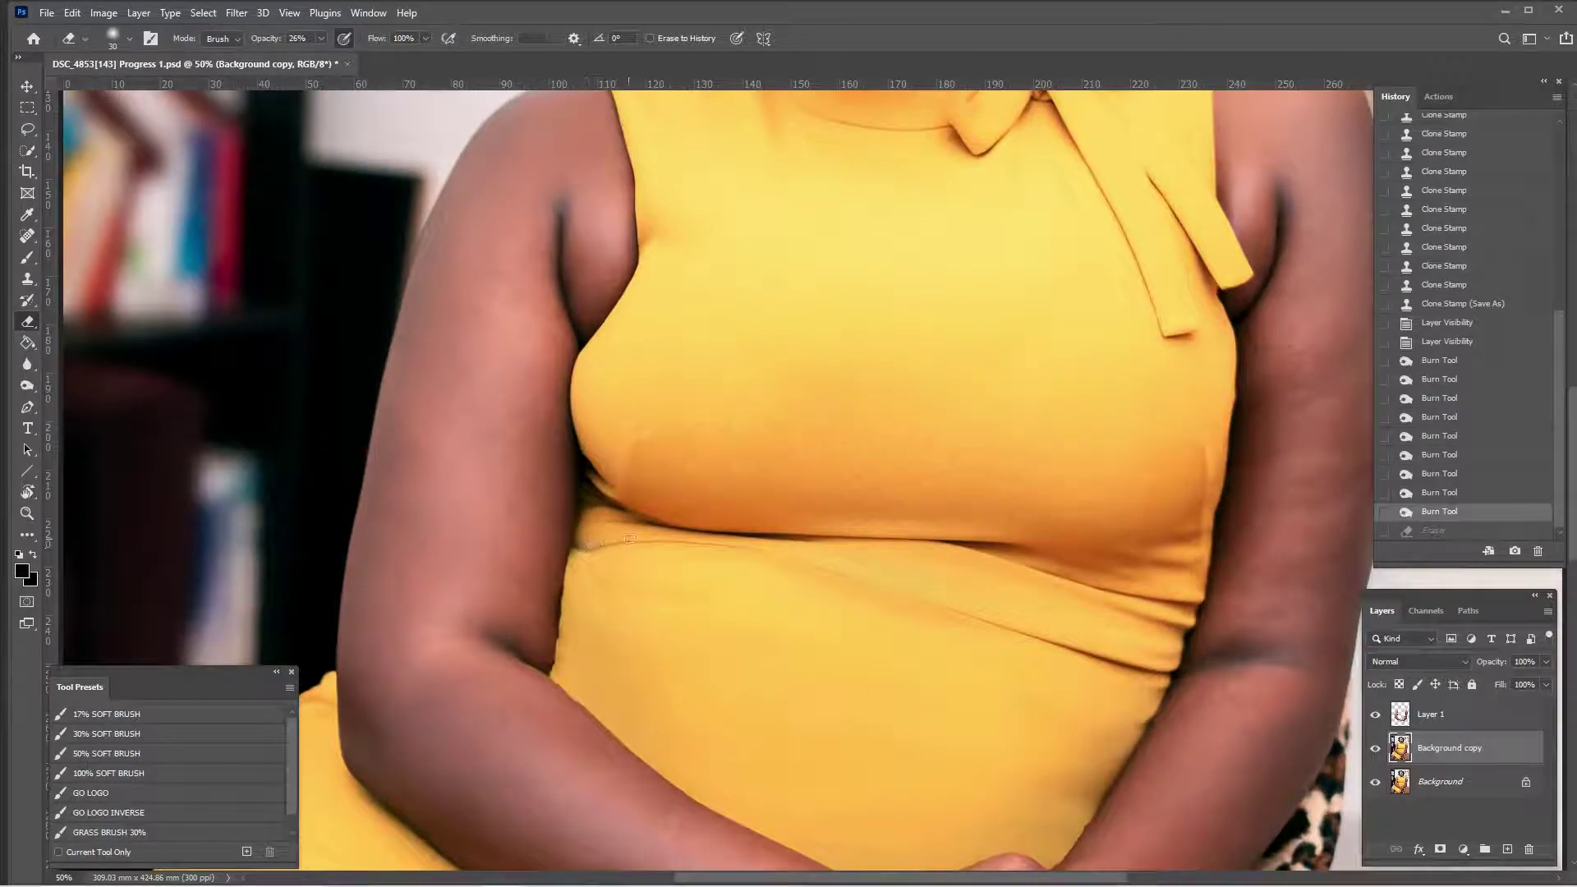
click(1491, 513)
click(1487, 531)
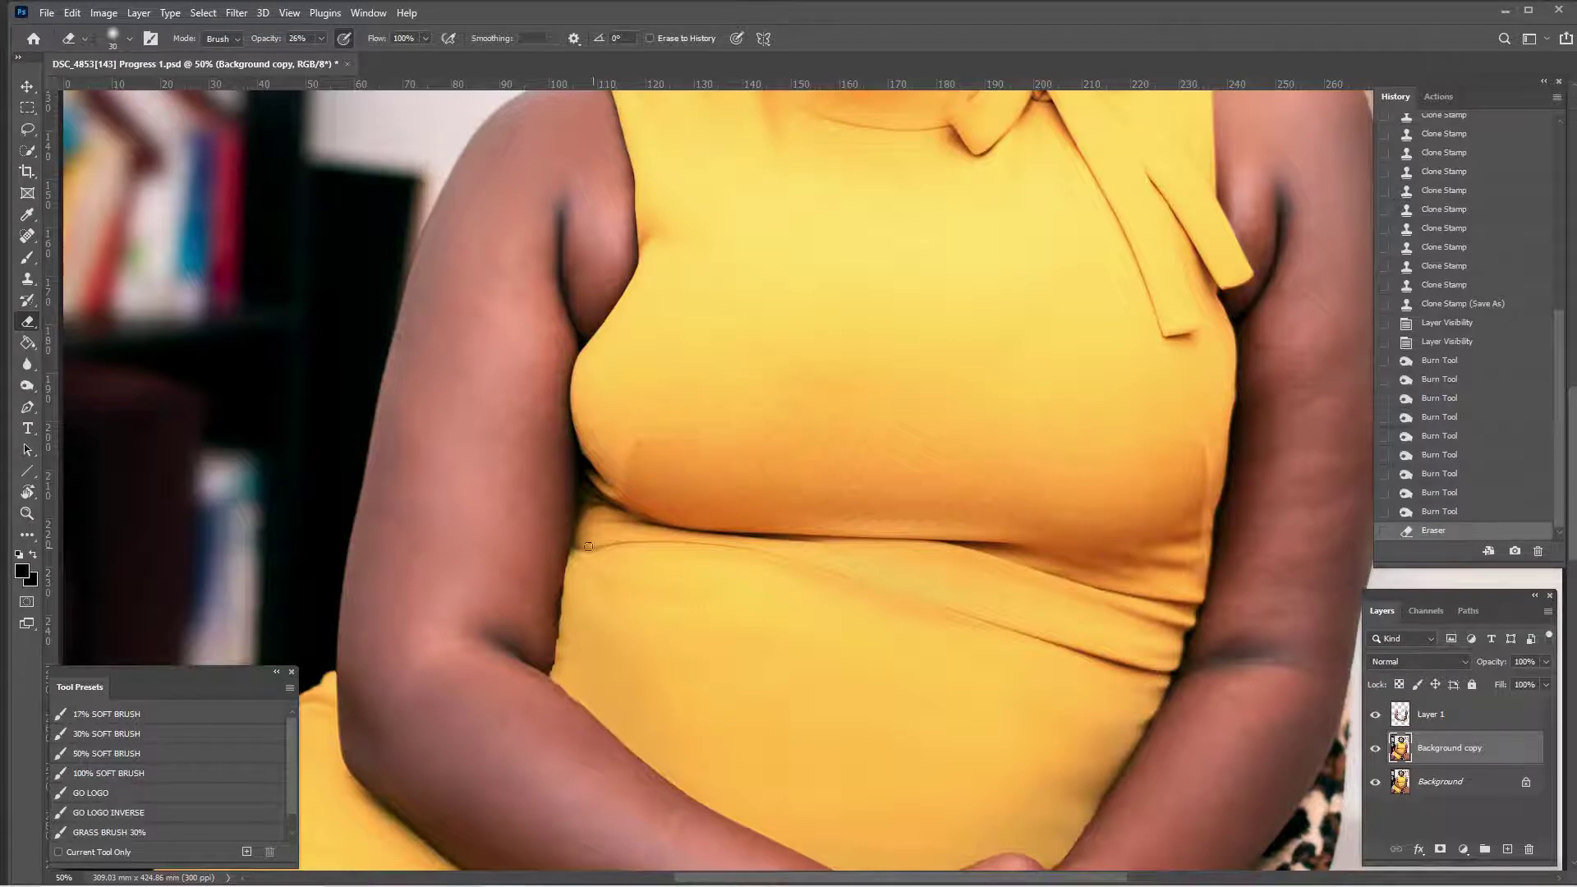
Erase further along the inner-elbow edge and the waist crease with a 60 px Eraser, and compare with the state before erasing
key(bracketright)
key(bracketright)
key(bracketright)
drag(560, 583, 538, 681)
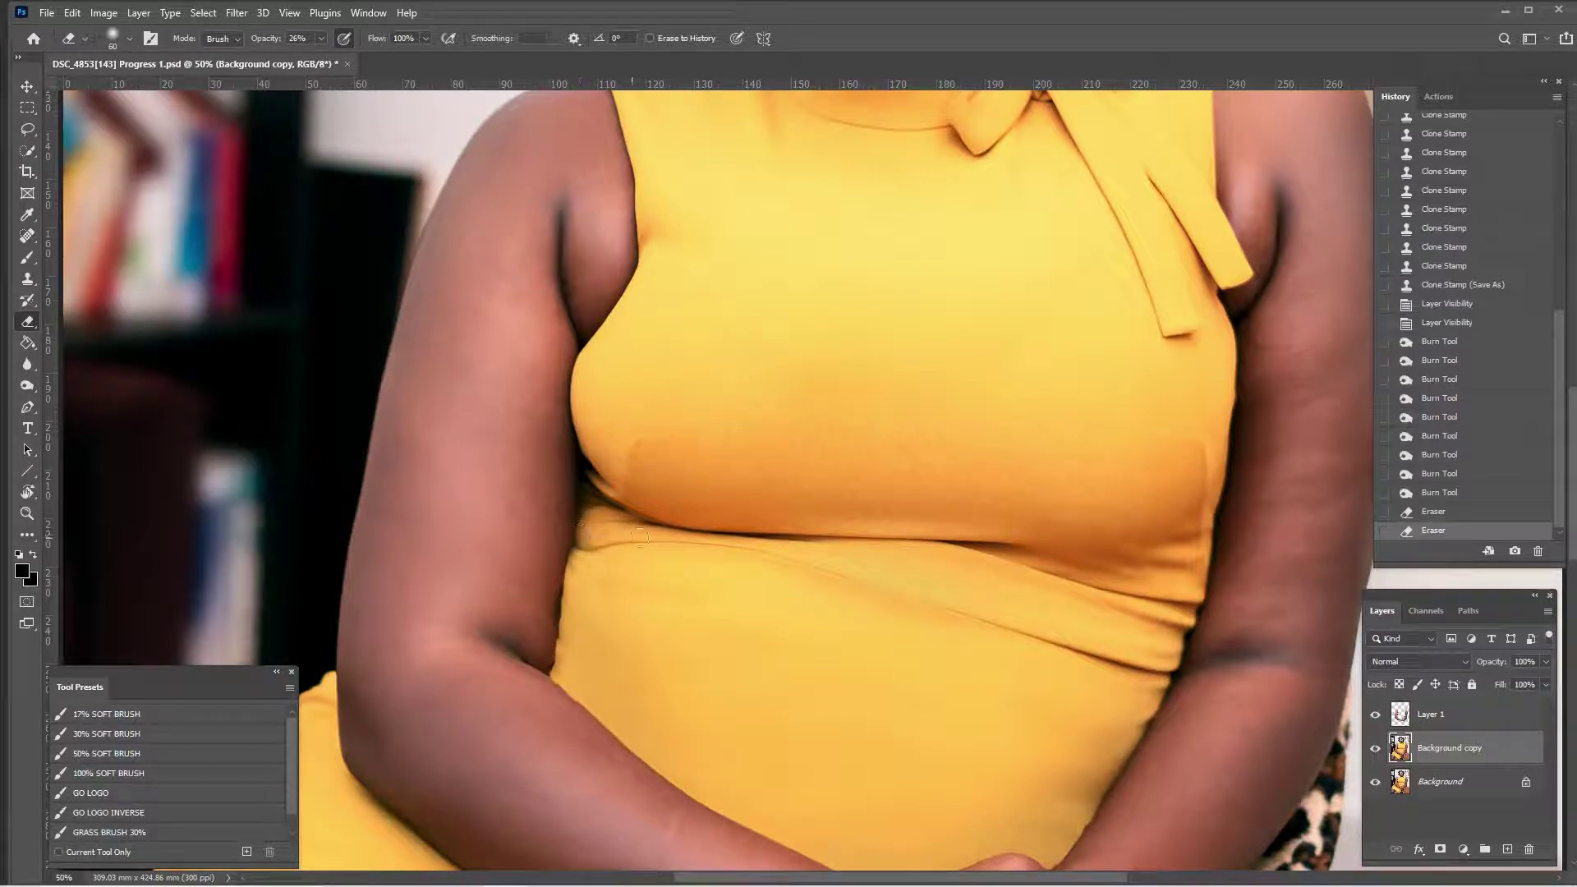
drag(746, 549, 958, 580)
scroll(961, 580, down, 3)
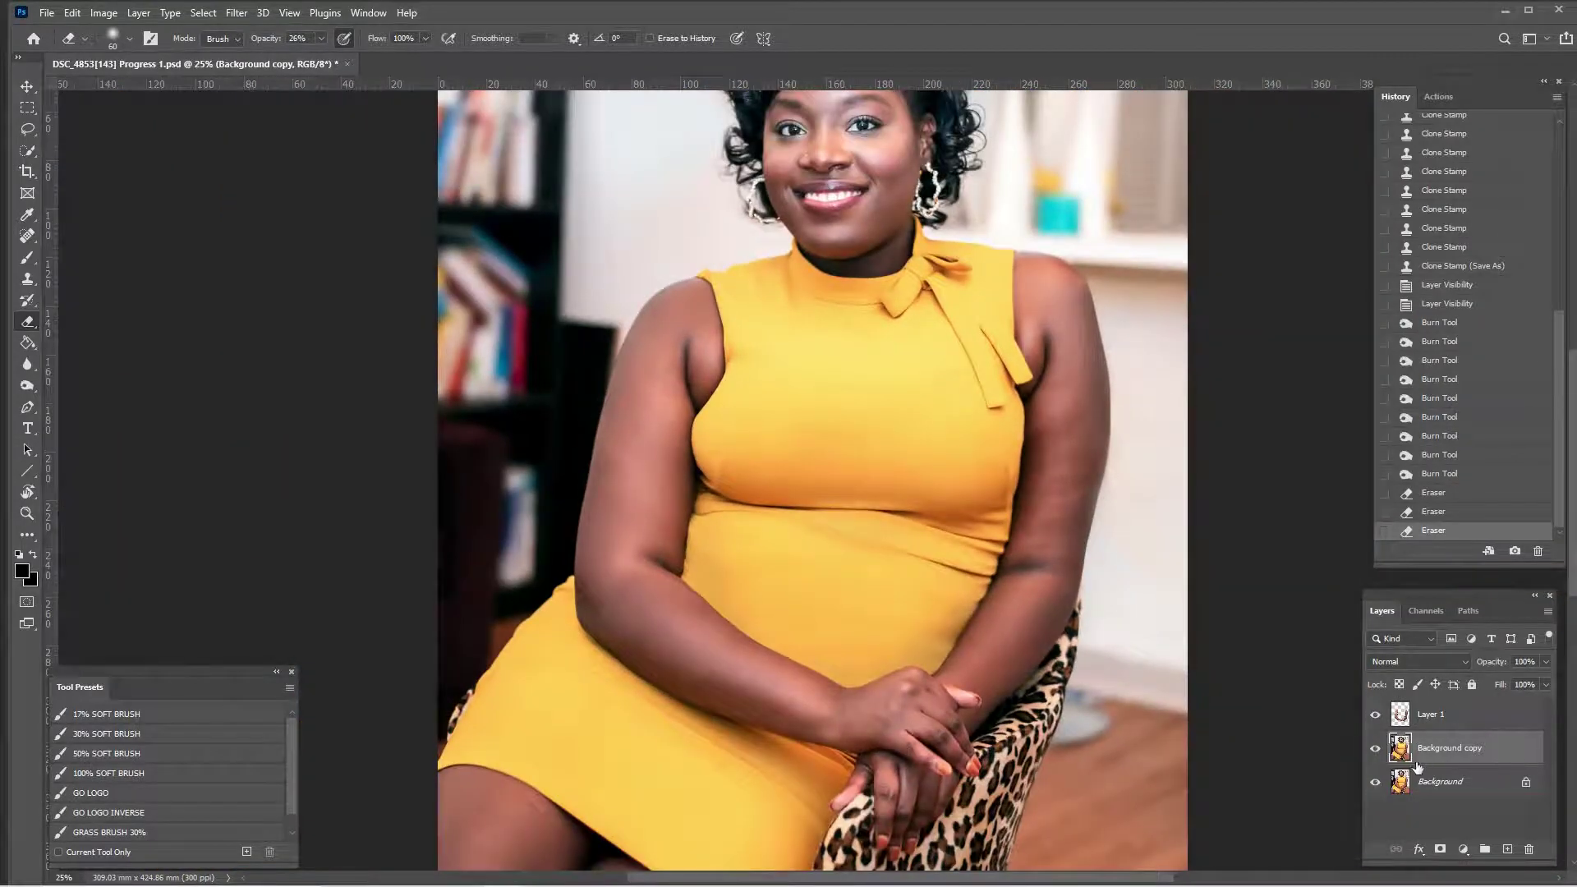
click(1501, 475)
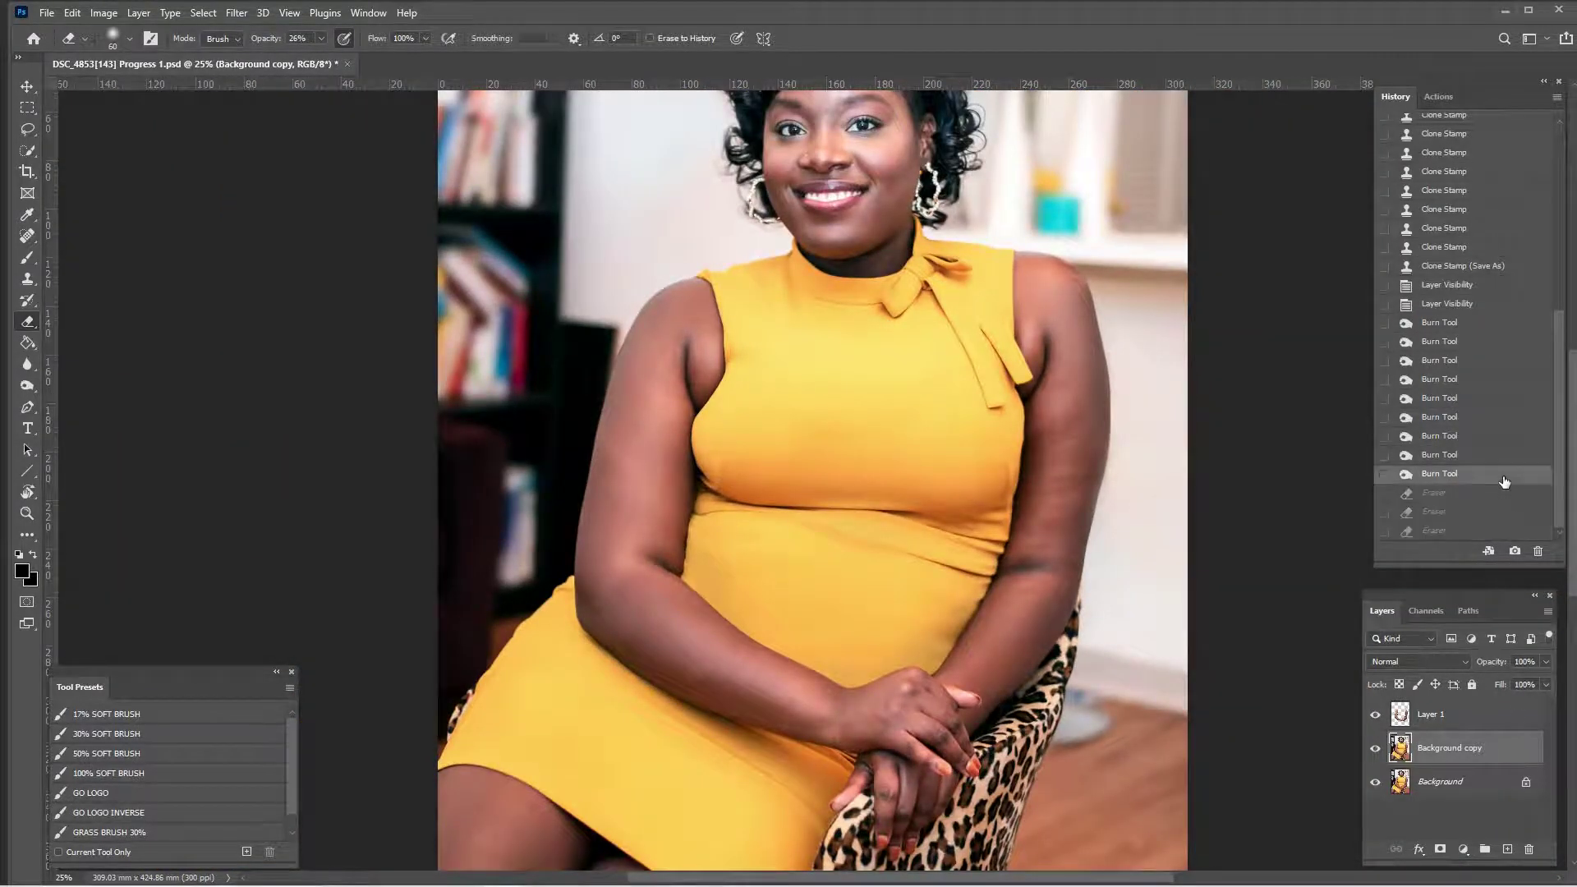
click(1502, 532)
Darken the dress over the stomach with an 800 px Burn tool set to Highlights at 24% exposure
scroll(1175, 580, down, 1)
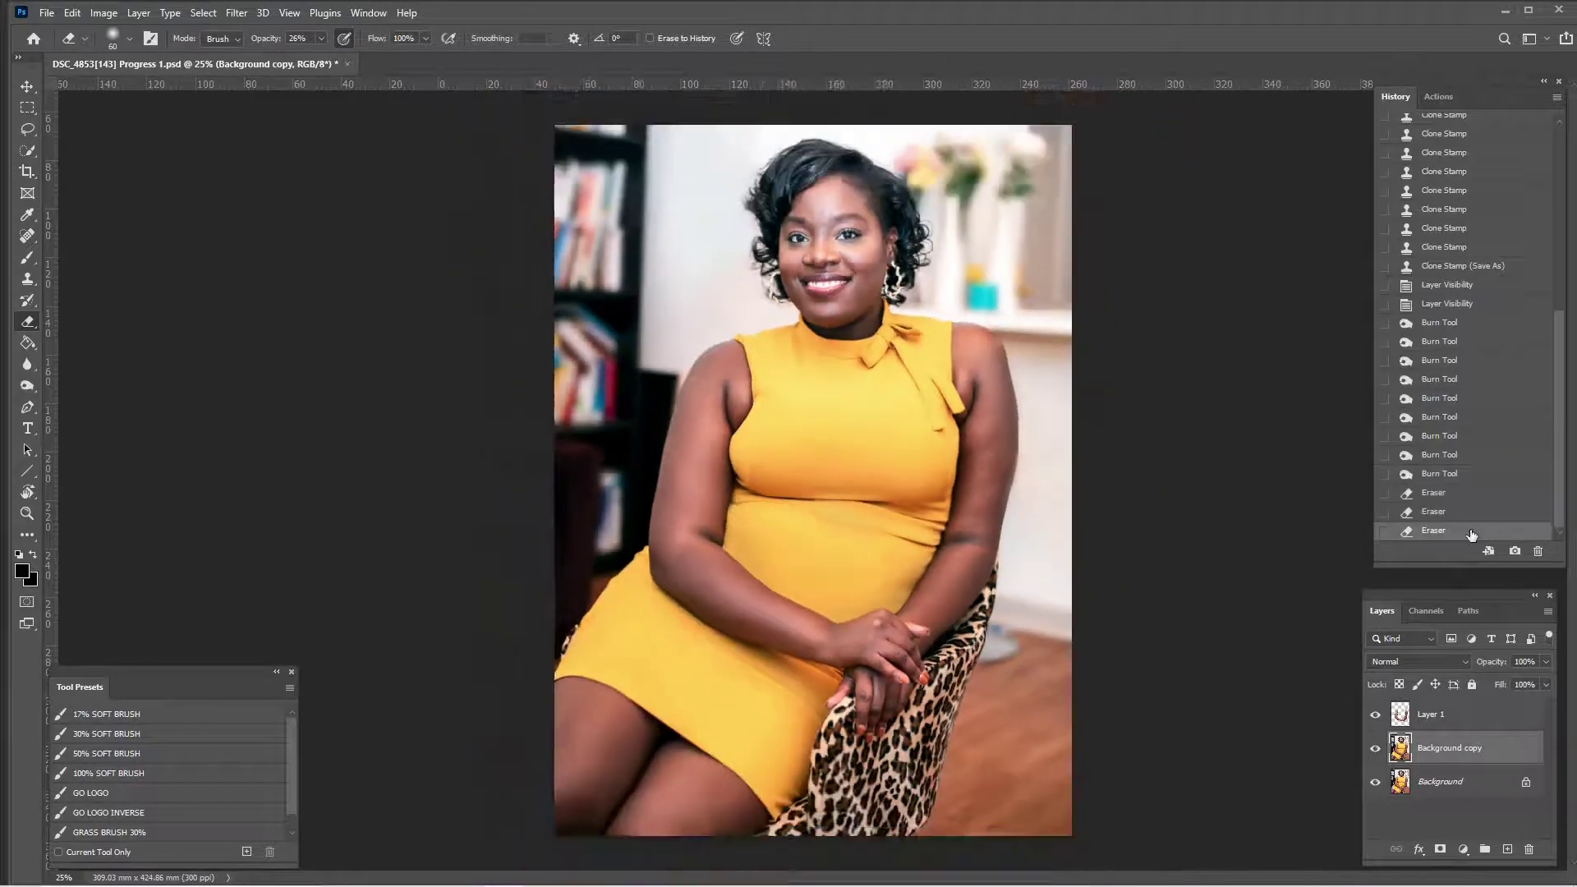
click(28, 385)
click(82, 403)
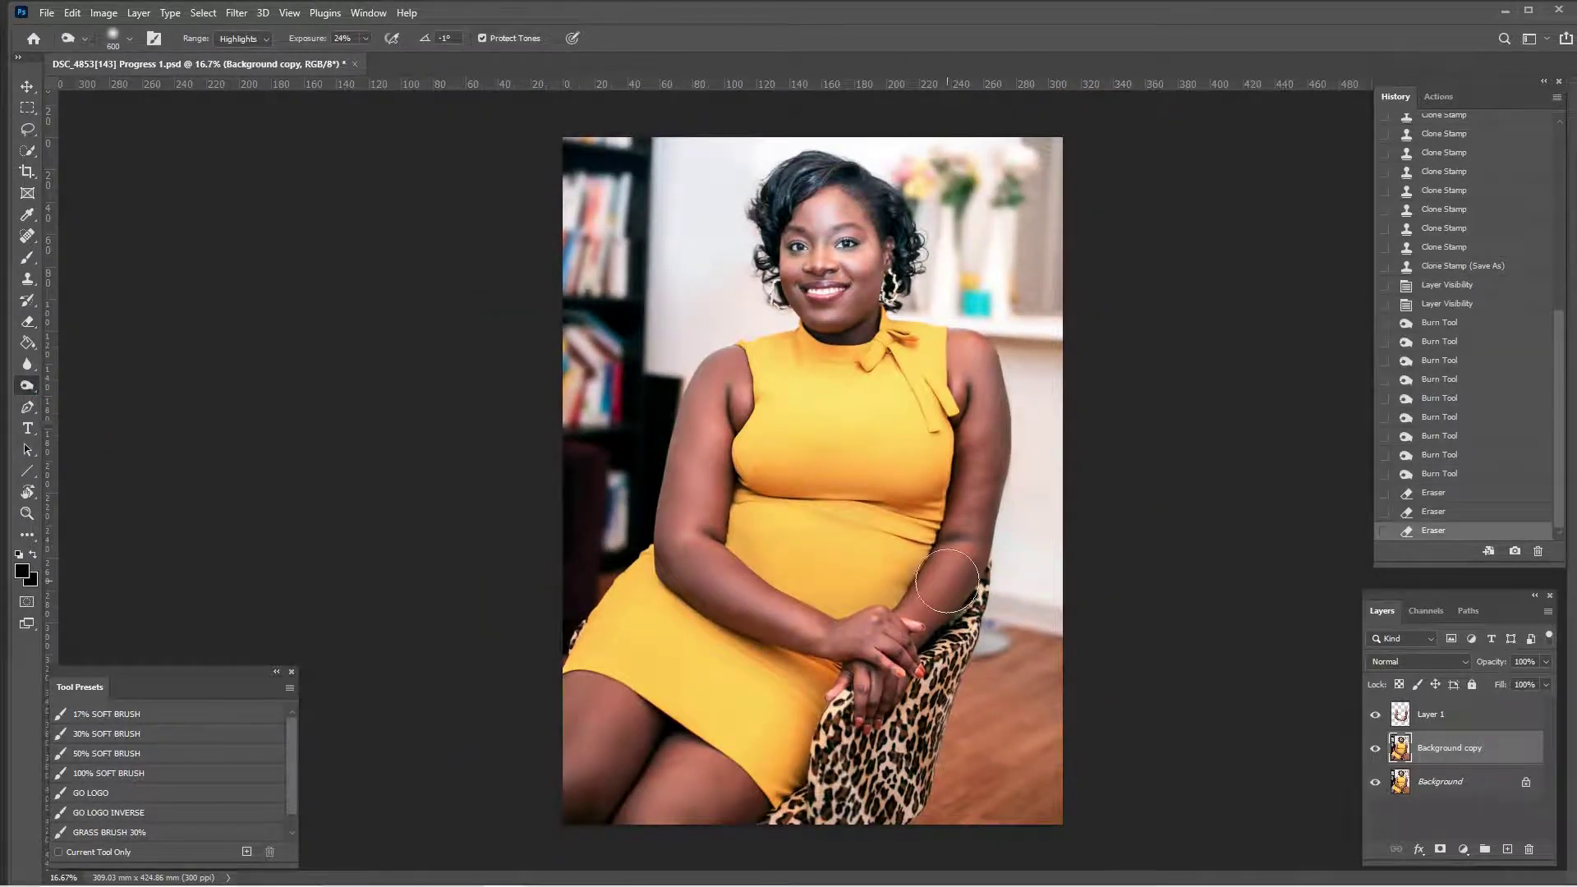
key(bracketright)
key(bracketright)
key(bracketright)
key(bracketright)
click(856, 602)
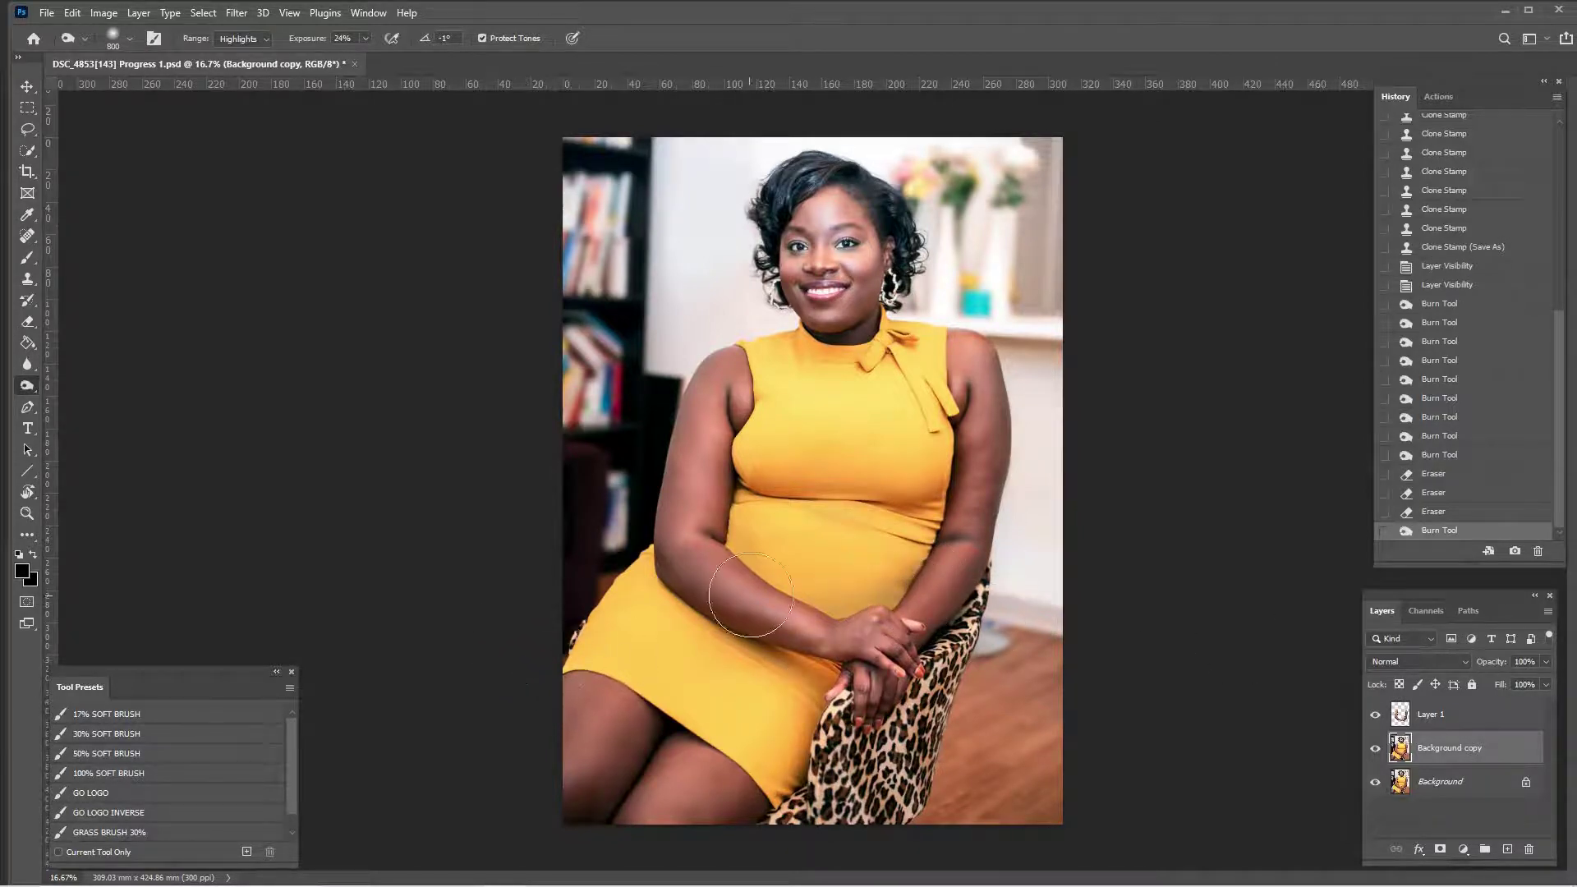
click(789, 578)
key(ctrl+minus)
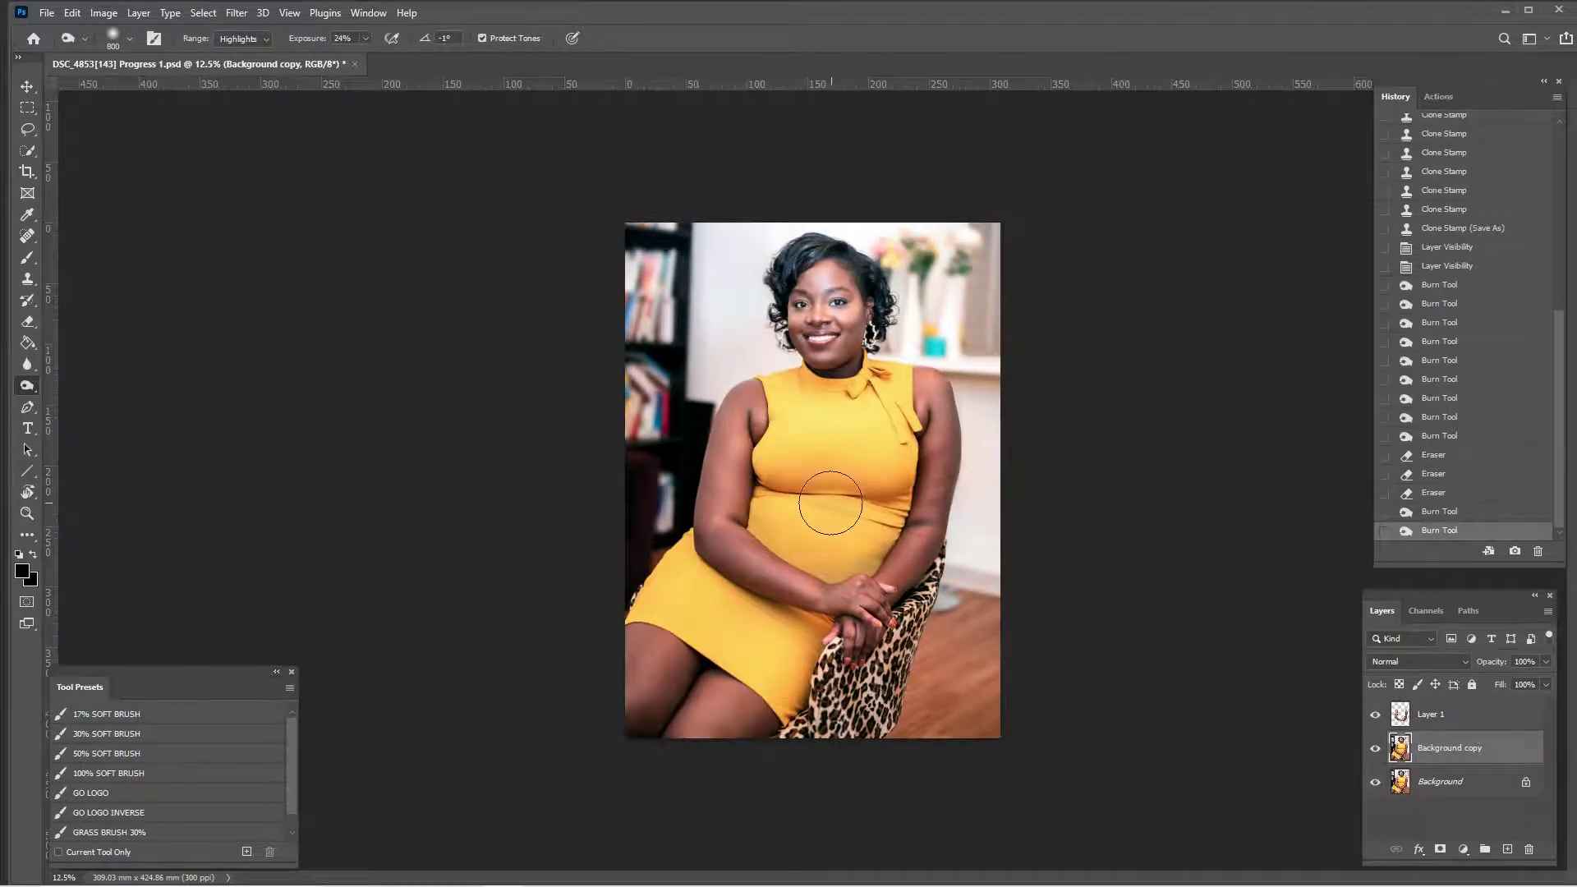
Burn the centre of the waist with the 800 px brush, undoing the first stroke and painting it again
drag(827, 493, 846, 506)
key(ctrl+z)
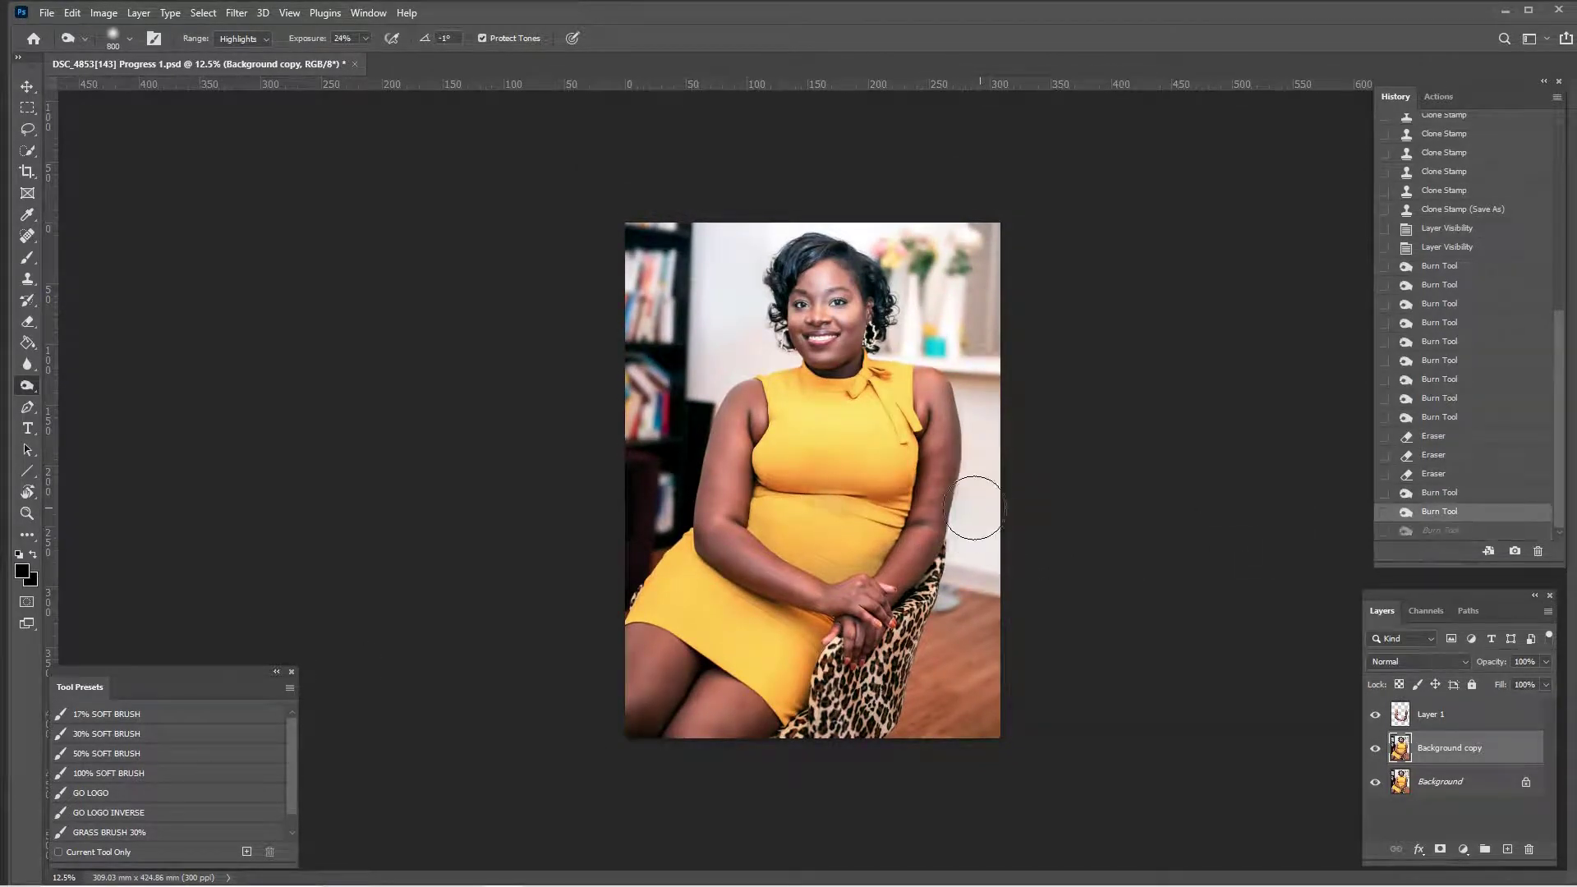
click(866, 506)
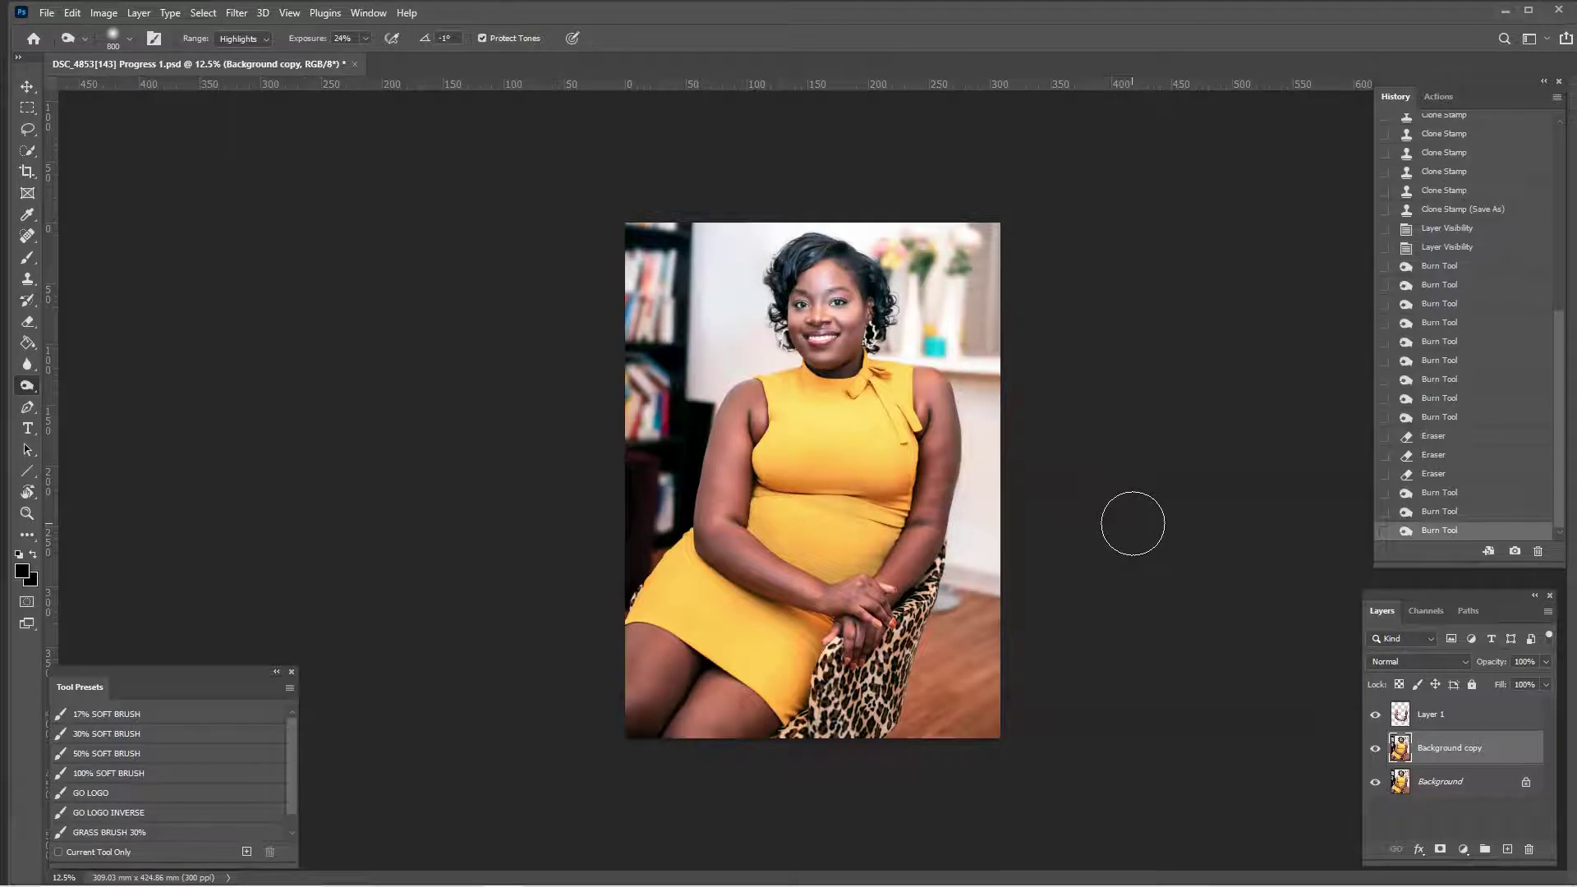
Compare the dress with the state before all the Burn strokes and restore the history to just before the last Burn stroke
key(ctrl+z)
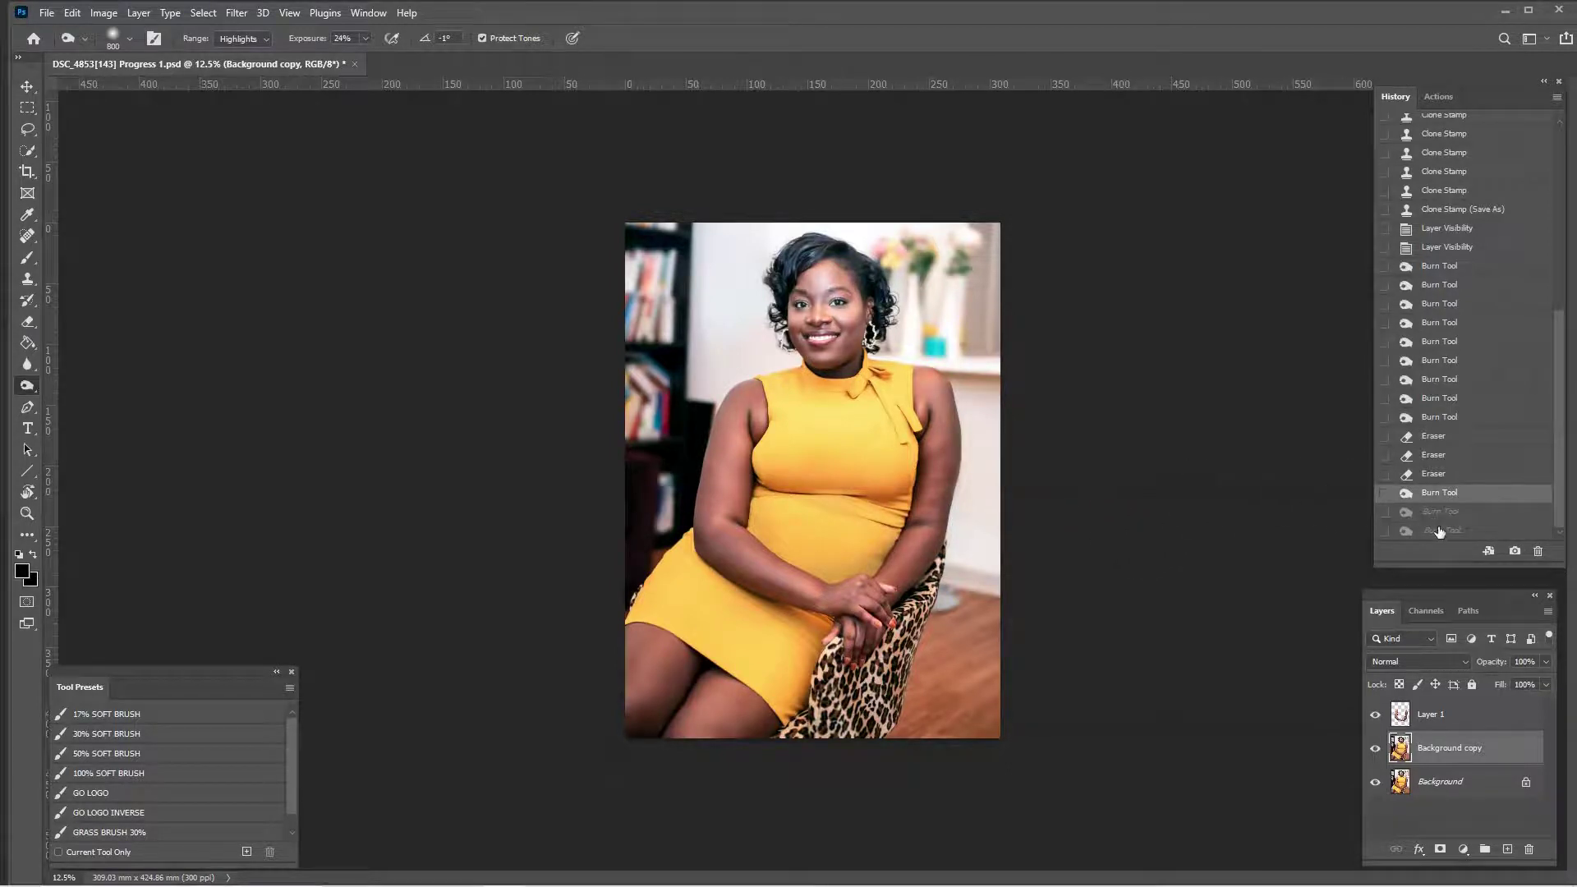
click(1438, 530)
click(1495, 248)
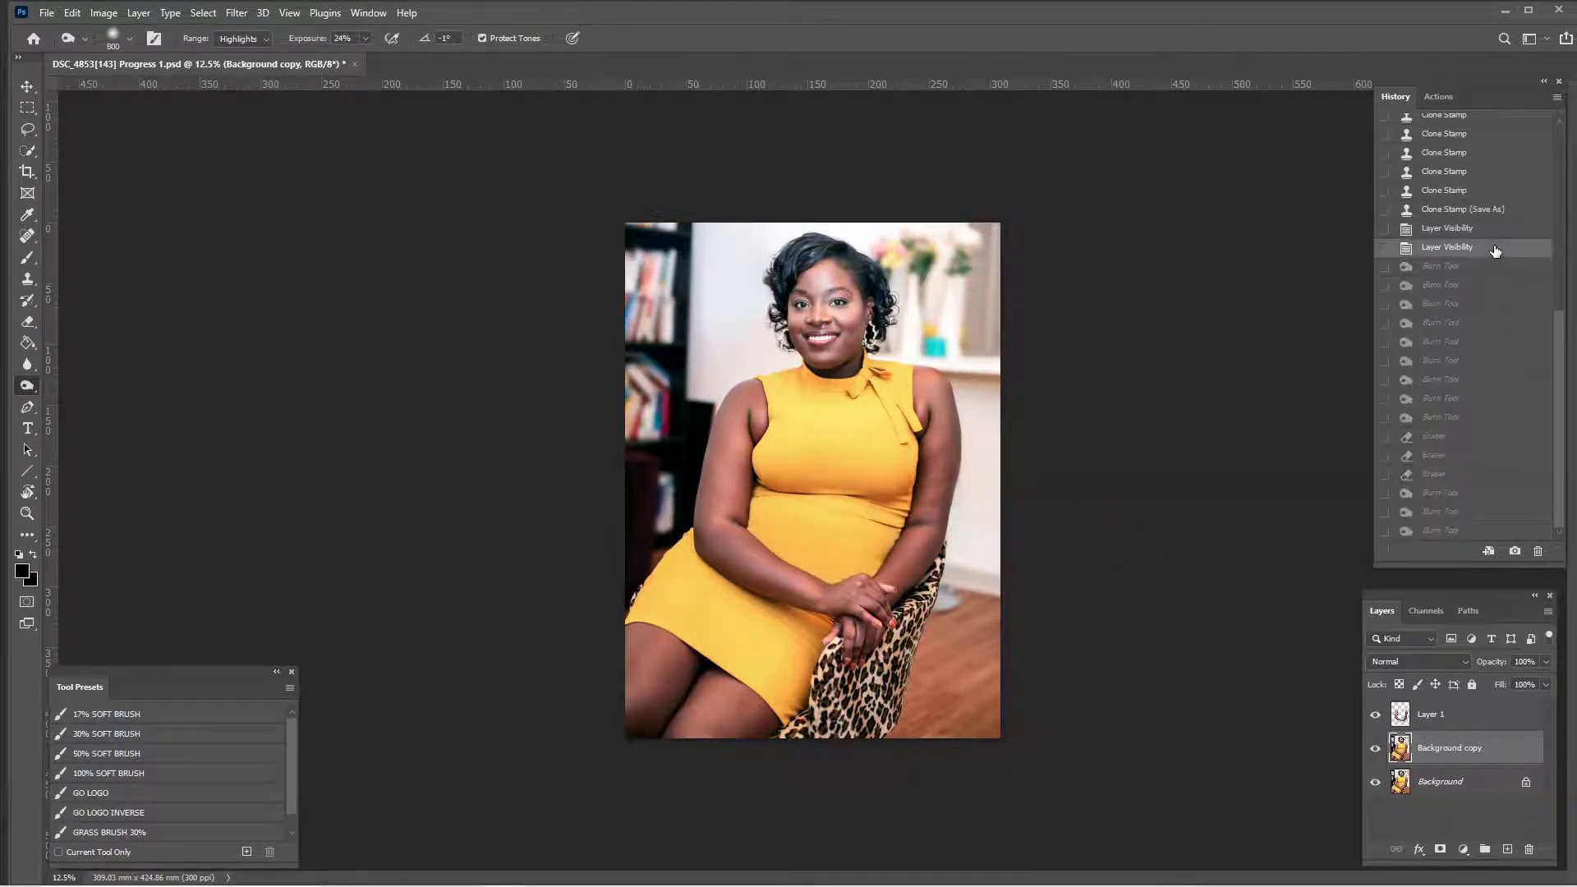
click(1498, 516)
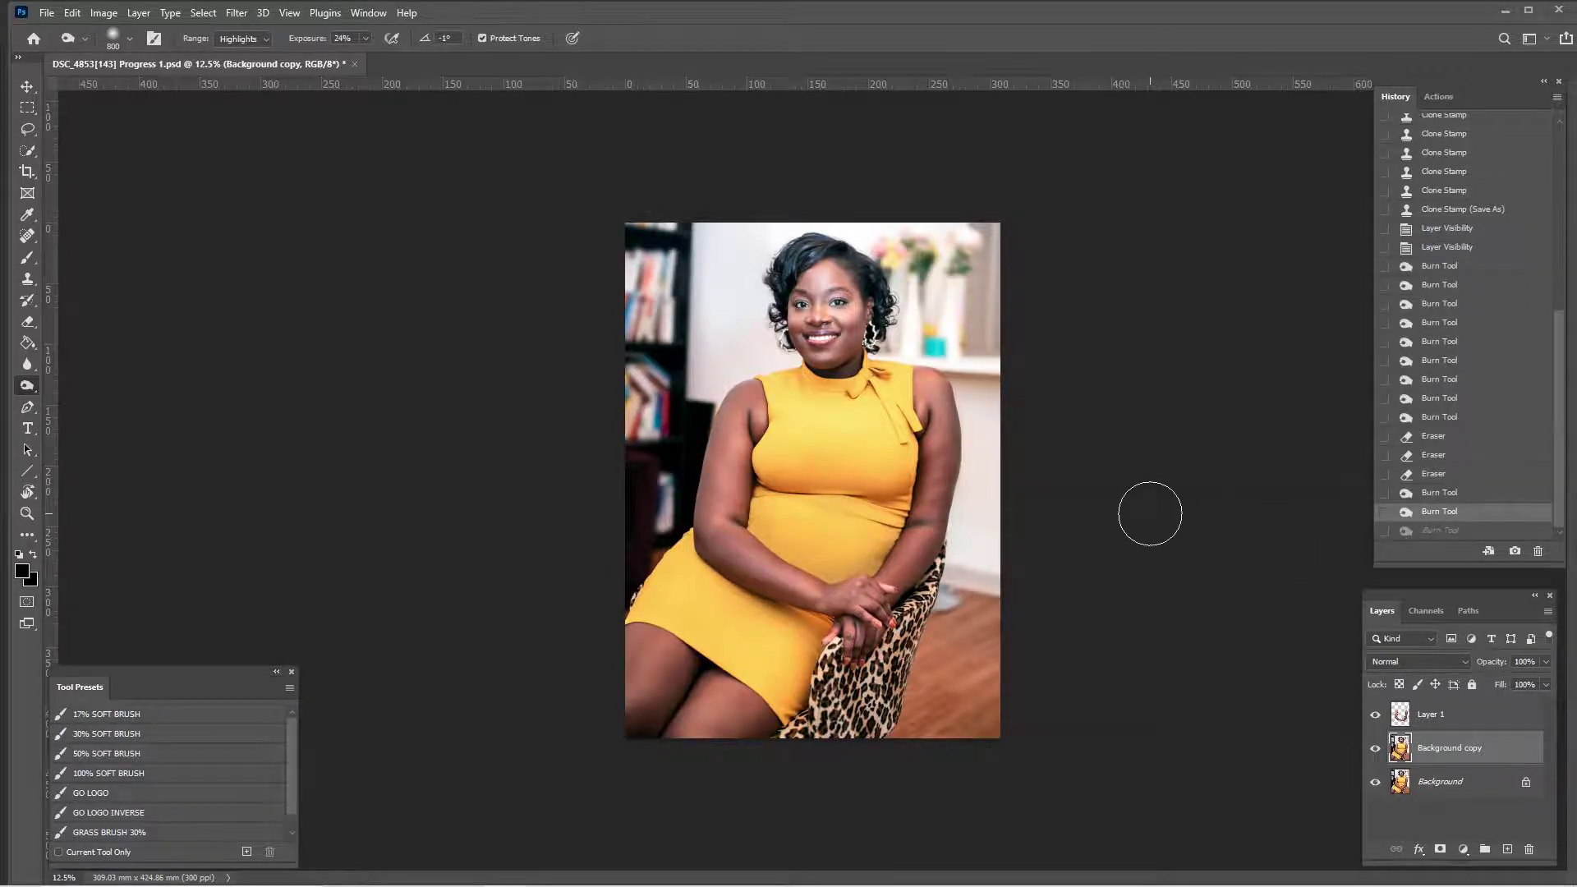
Check the dress up close and save a Photoshop copy named "DSC_4853[143] Progress 2 - ultra smooth" with Maximize Compatibility enabled
key(ctrl+plus)
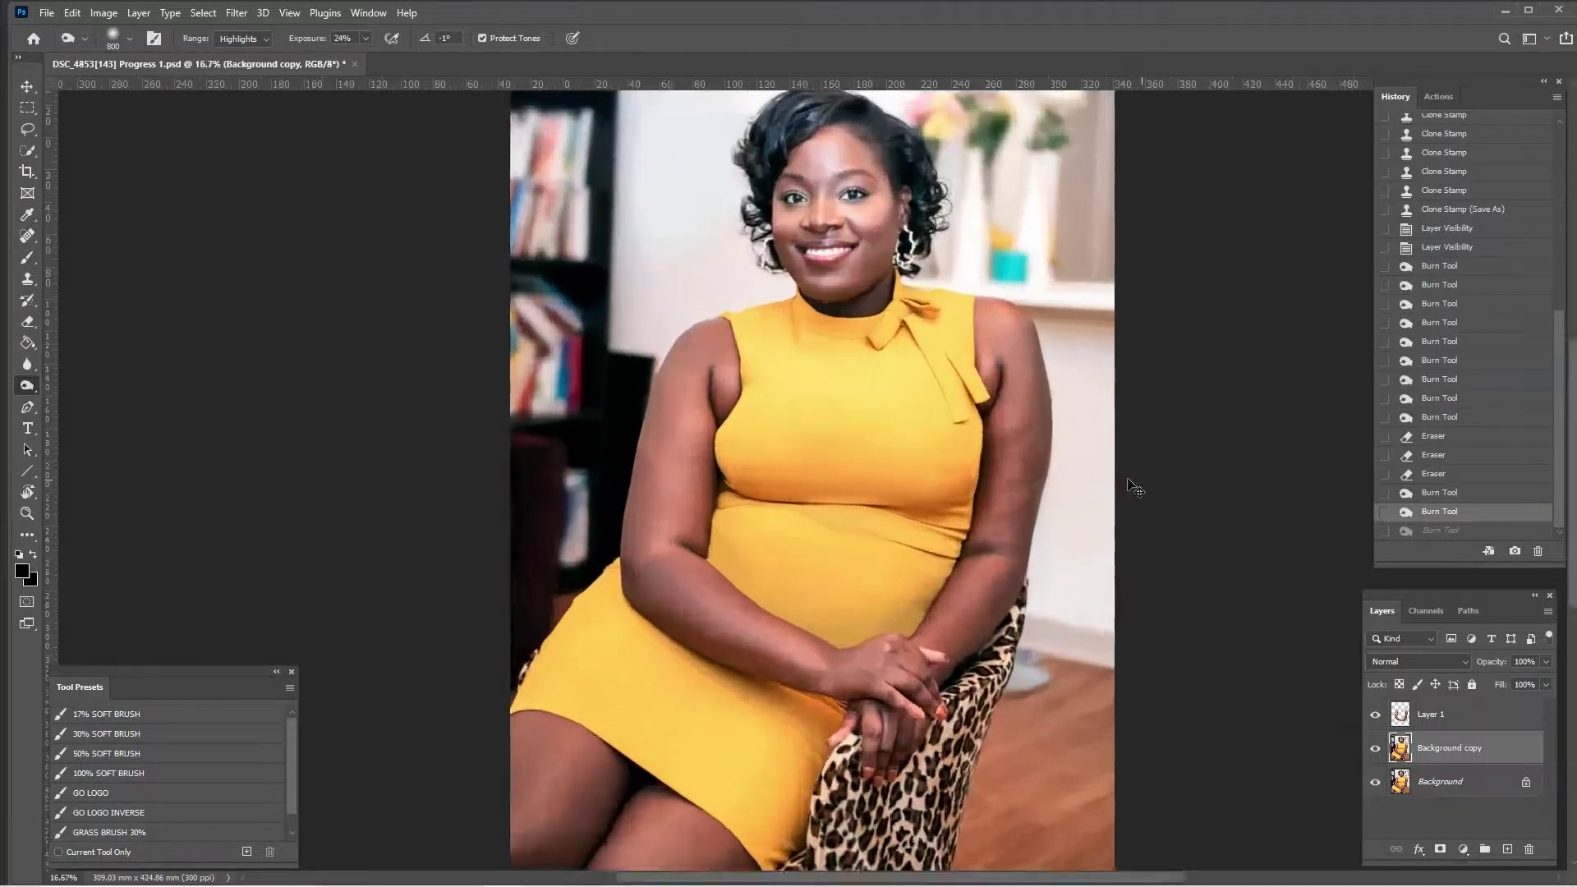
key(ctrl+plus)
key(ctrl+plus)
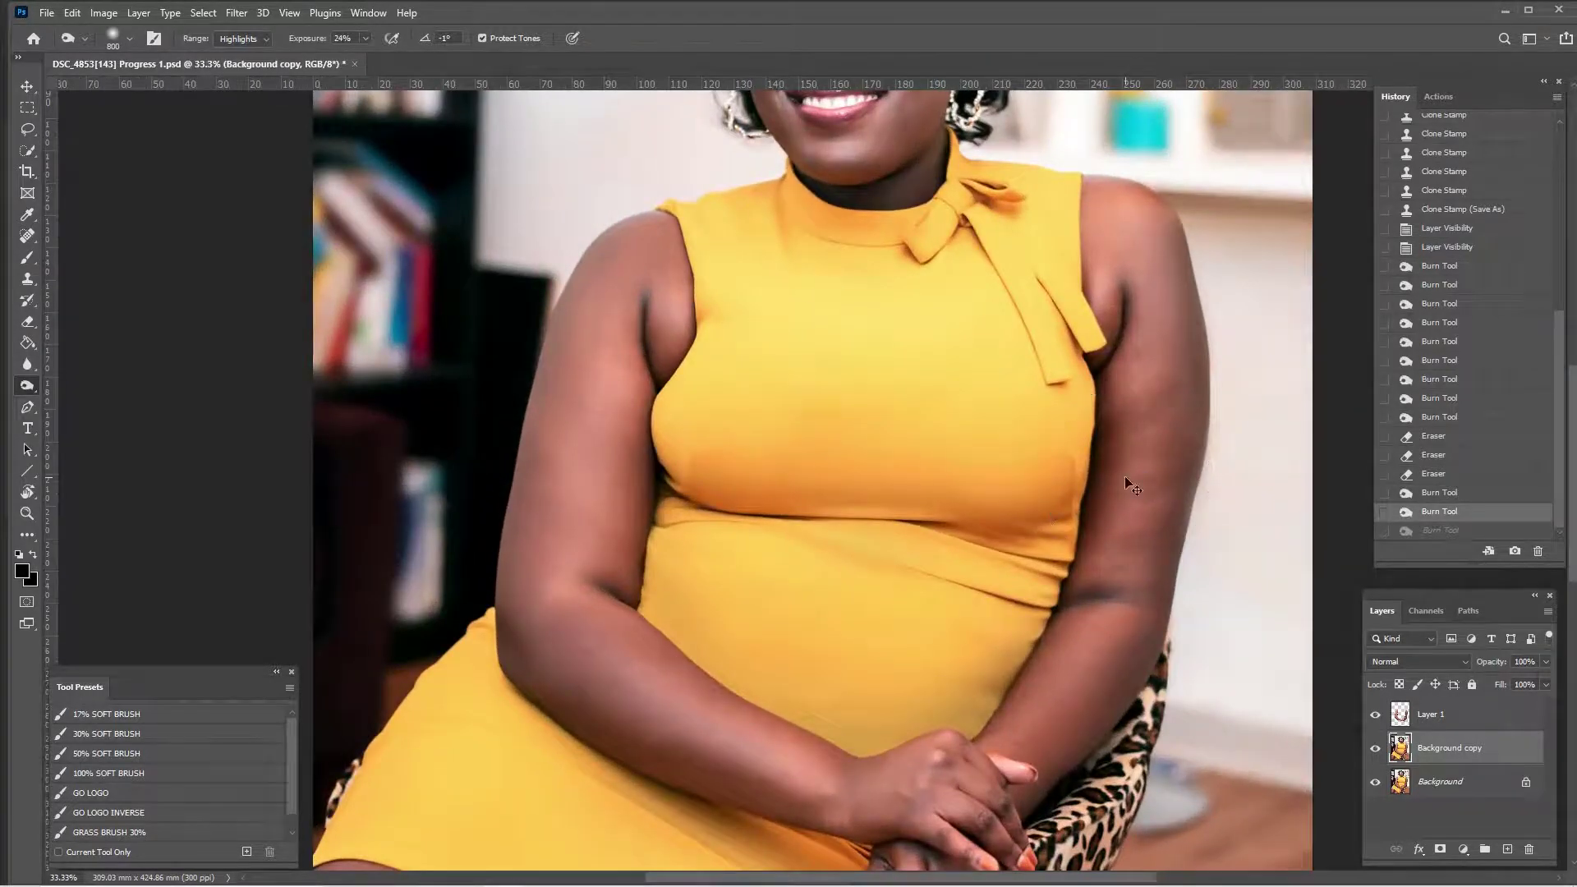
key(ctrl+minus)
click(47, 13)
click(109, 215)
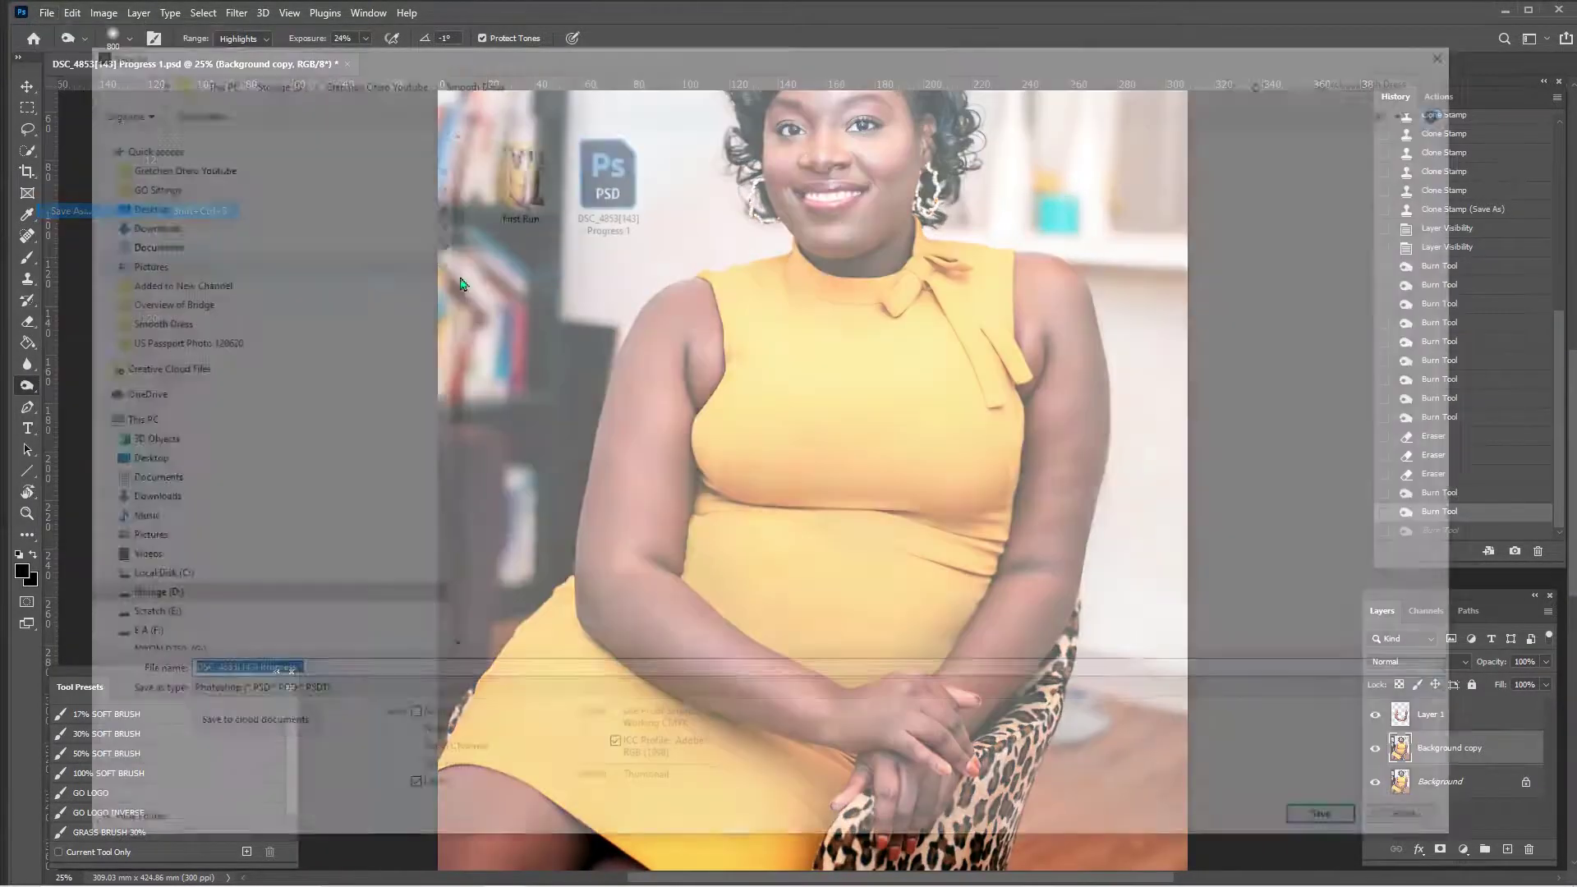
click(361, 670)
key(BackSpace)
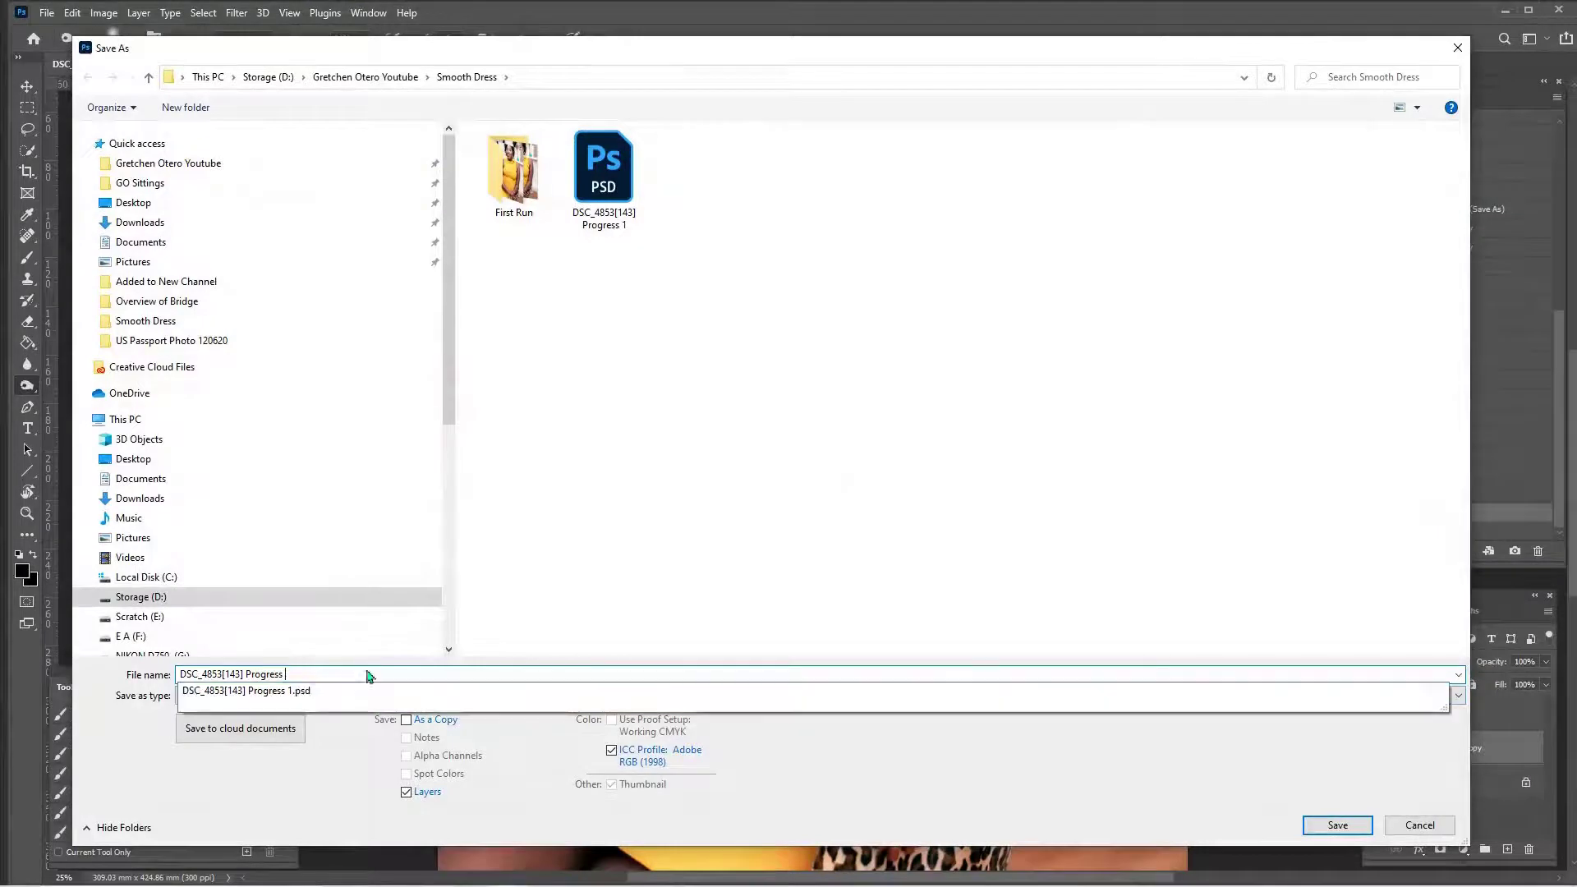
text(3)
key(BackSpace)
text(2 - u)
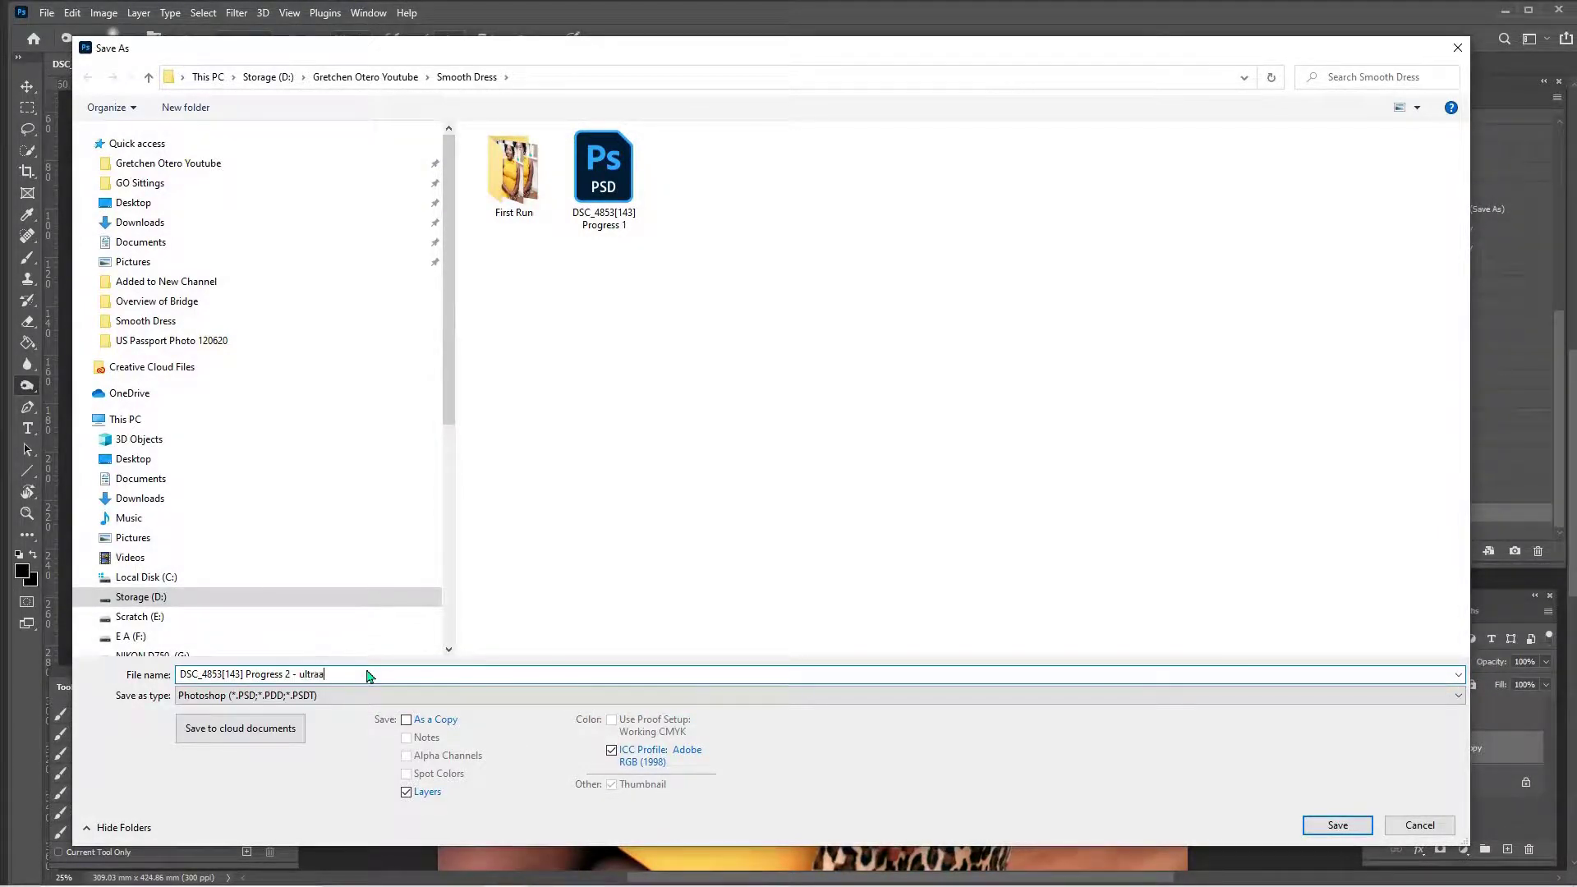
text(ltra smooth)
click(1338, 825)
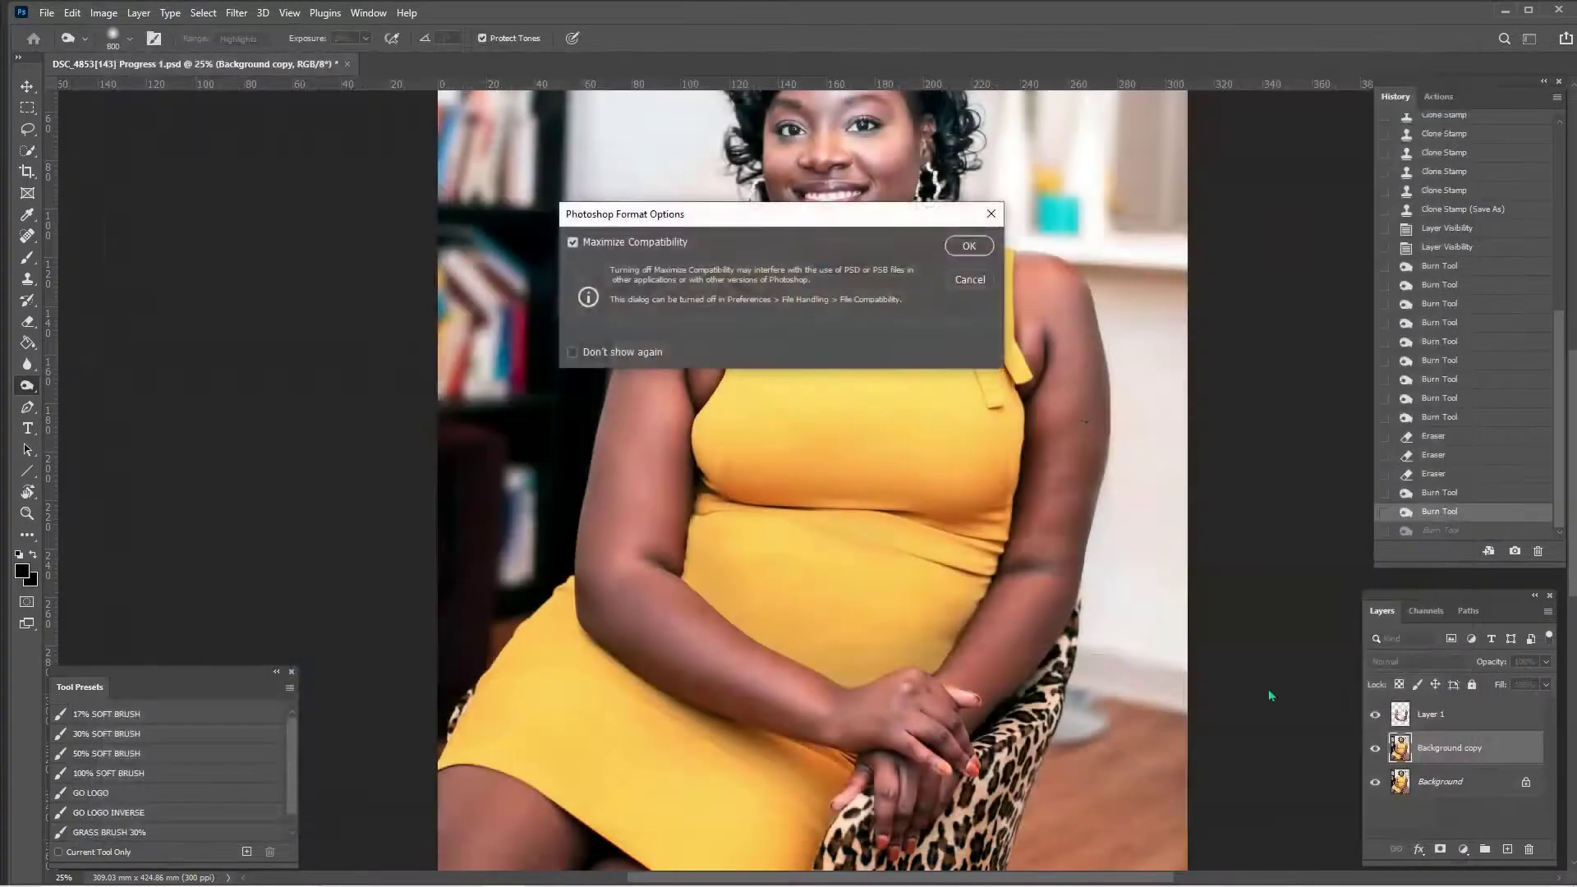
click(969, 246)
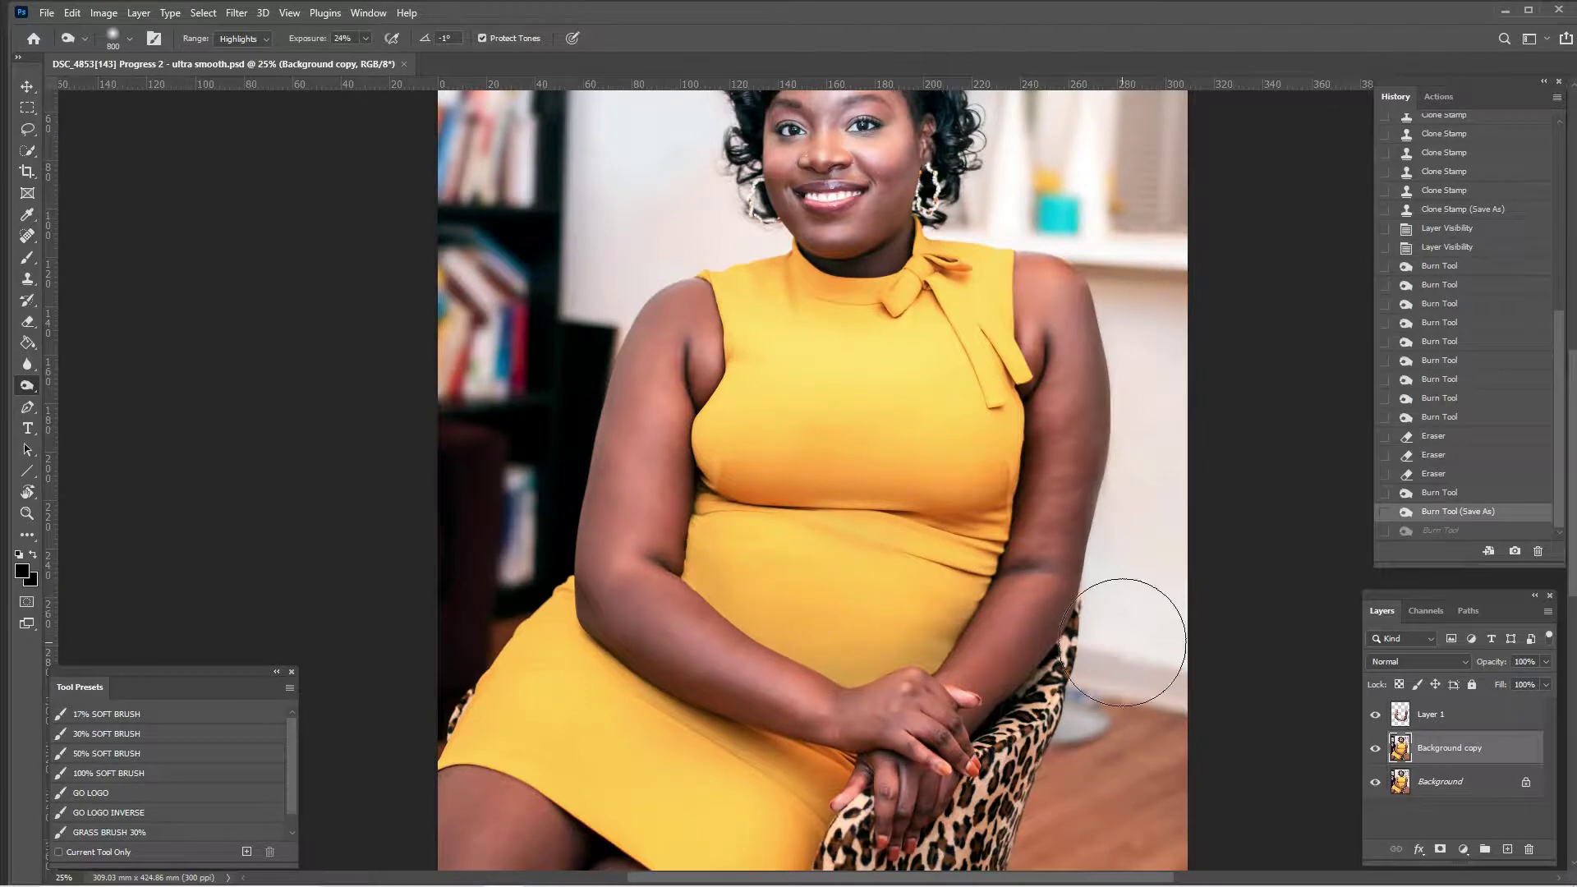
Lower the opacity of the Background copy layer to 83% to soften the smoothing across the whole dress
key(ctrl+minus)
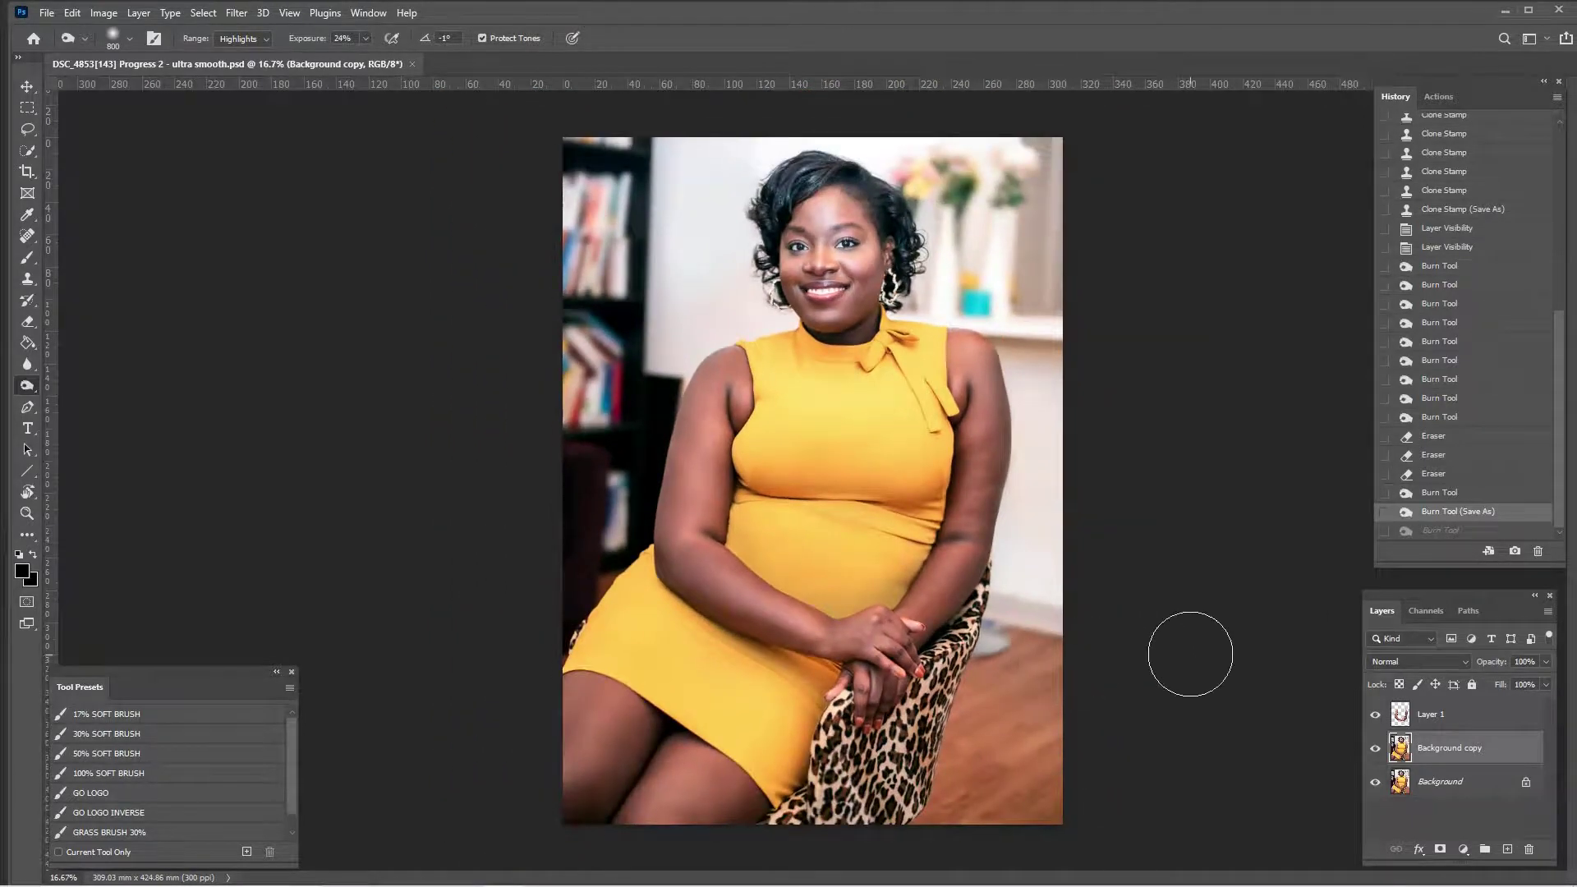
click(1545, 661)
drag(1547, 681, 1540, 687)
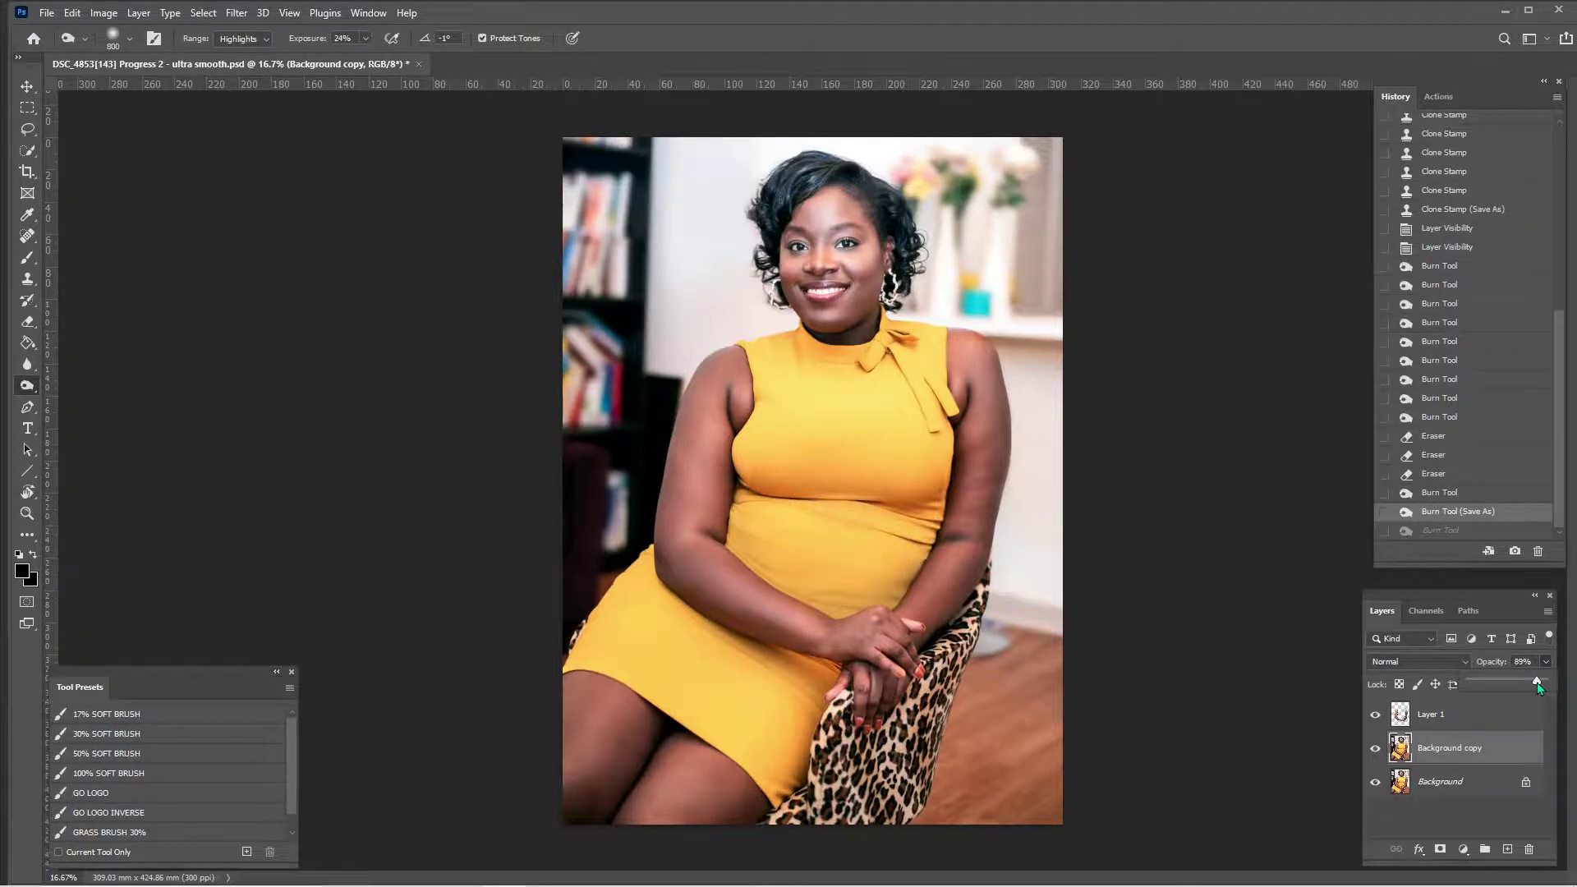
drag(1539, 689, 1535, 686)
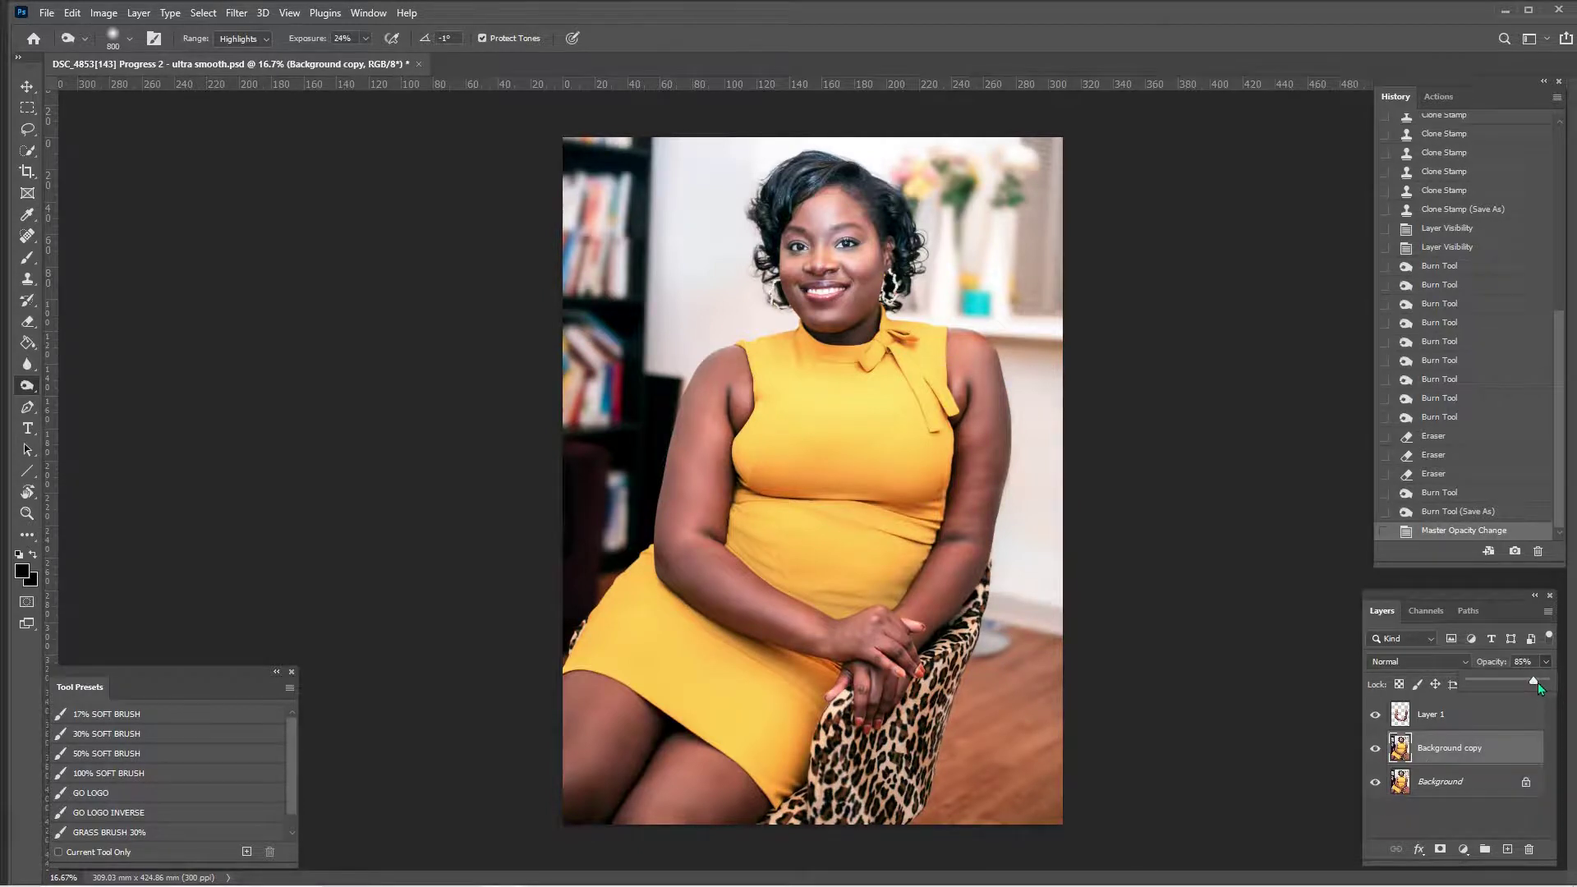
drag(1538, 683, 1563, 679)
mouse_move(1545, 683)
mouse_down()
mouse_move(1470, 684)
mouse_move(1534, 687)
mouse_up()
Save the softened version as a Photoshop file named "DSC_4853[143] Progress 2 - medium smooth" with Maximize Compatibility enabled
click(47, 13)
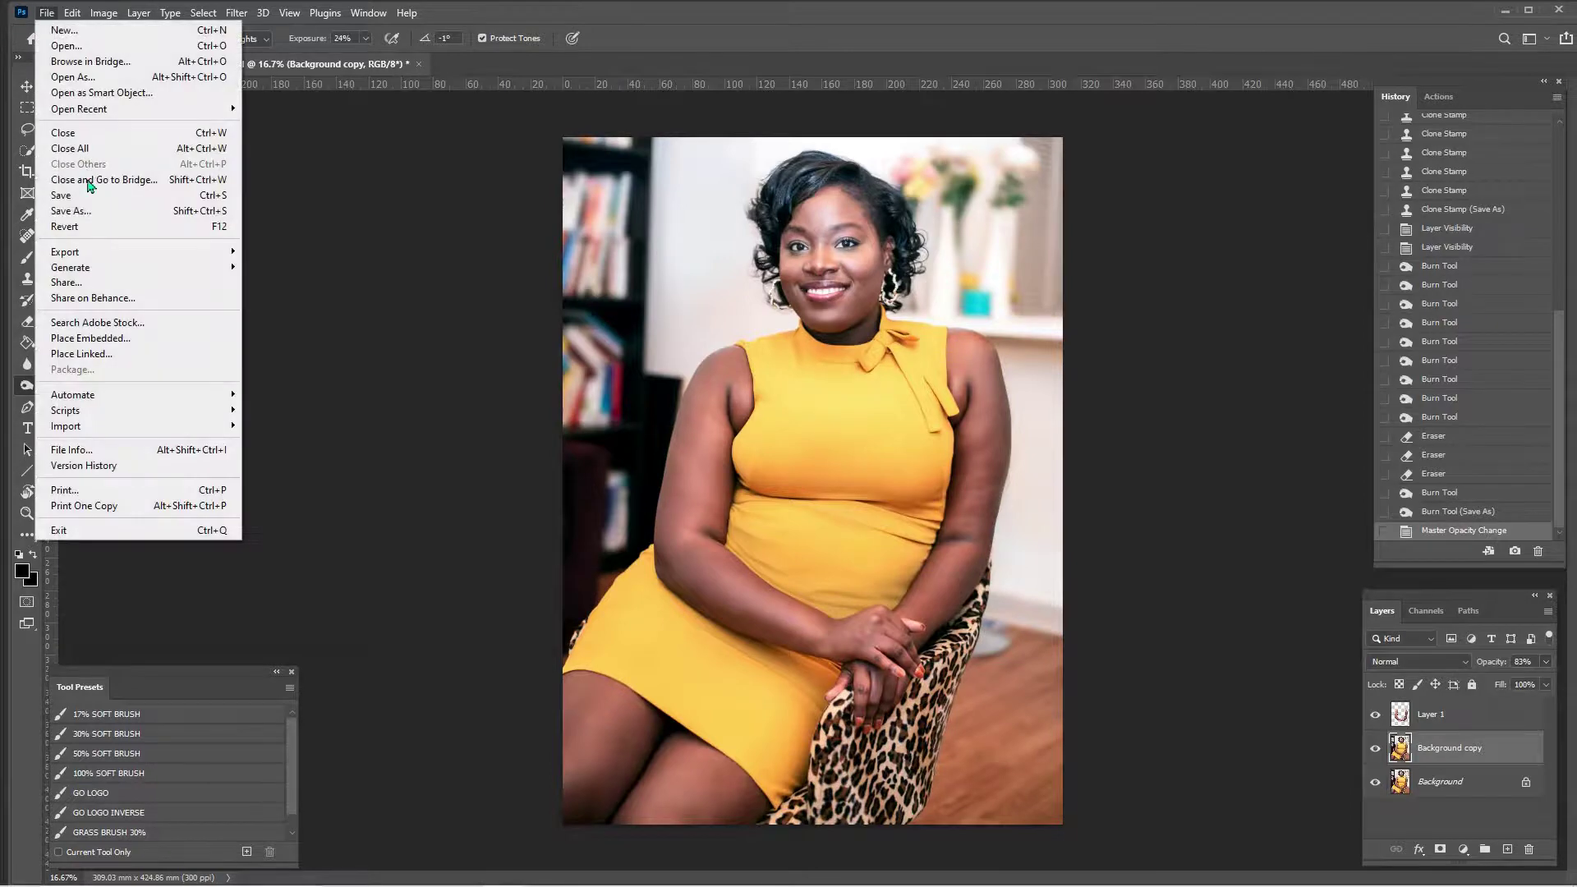
click(87, 211)
click(408, 674)
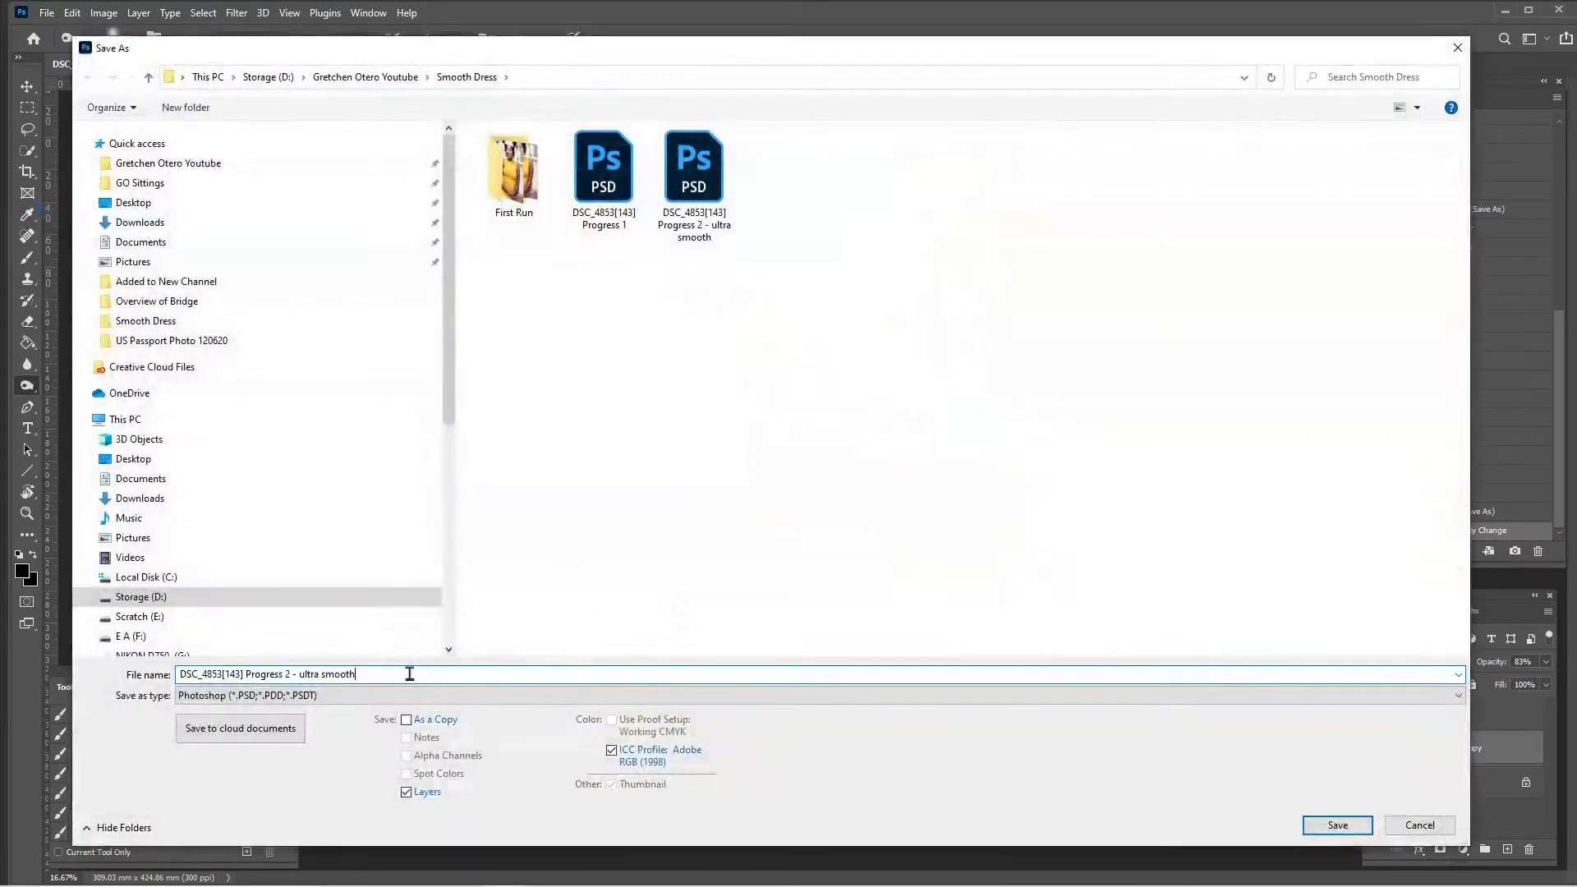
double_click(301, 674)
text(medium)
click(1319, 824)
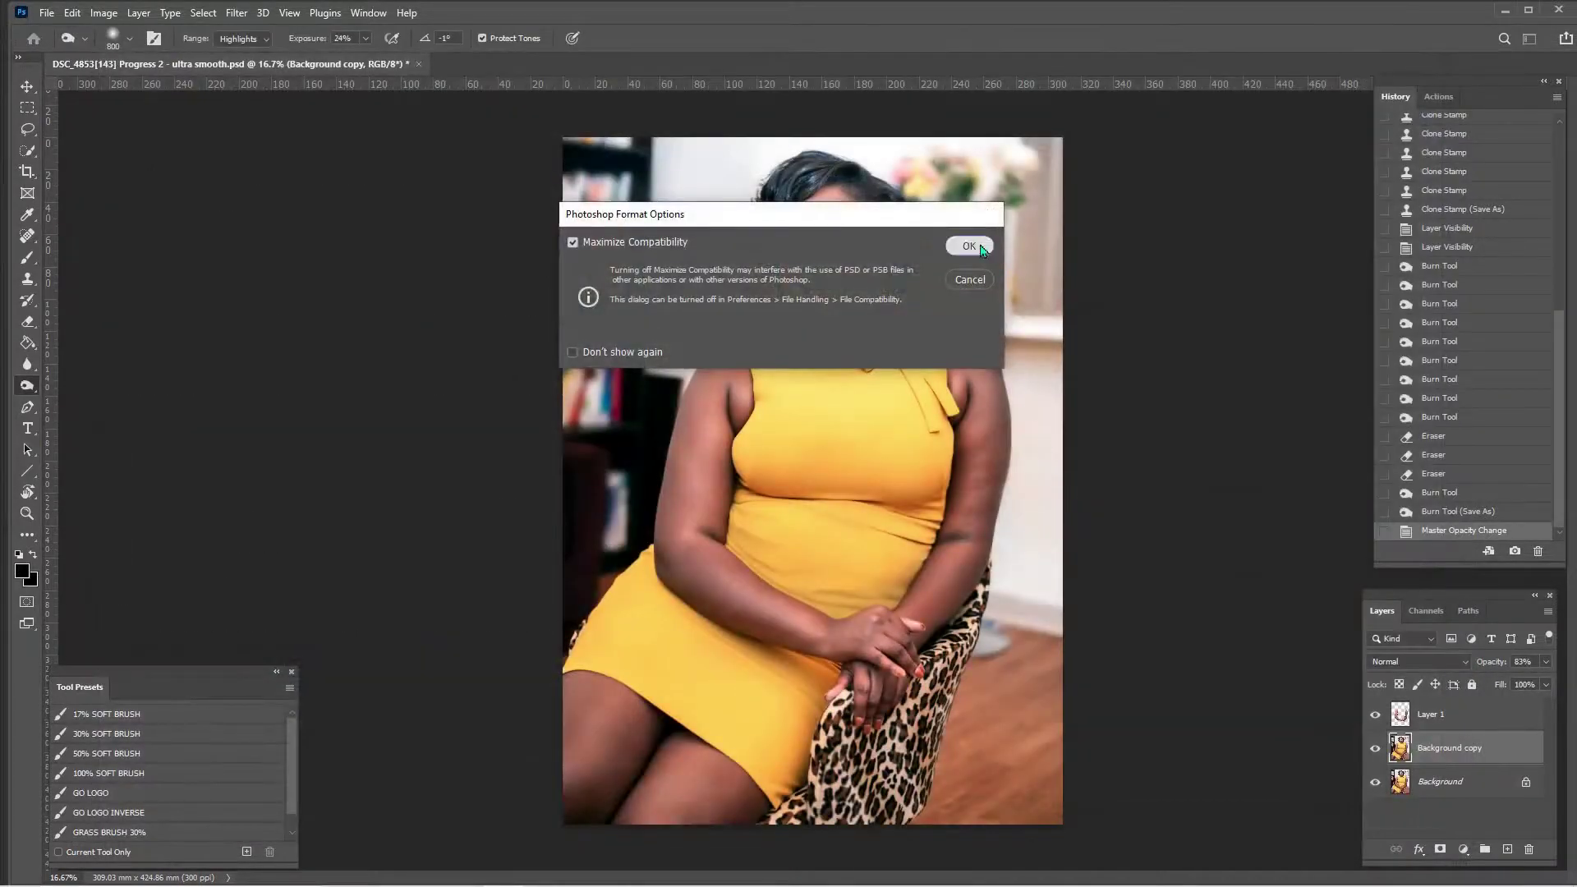
click(970, 246)
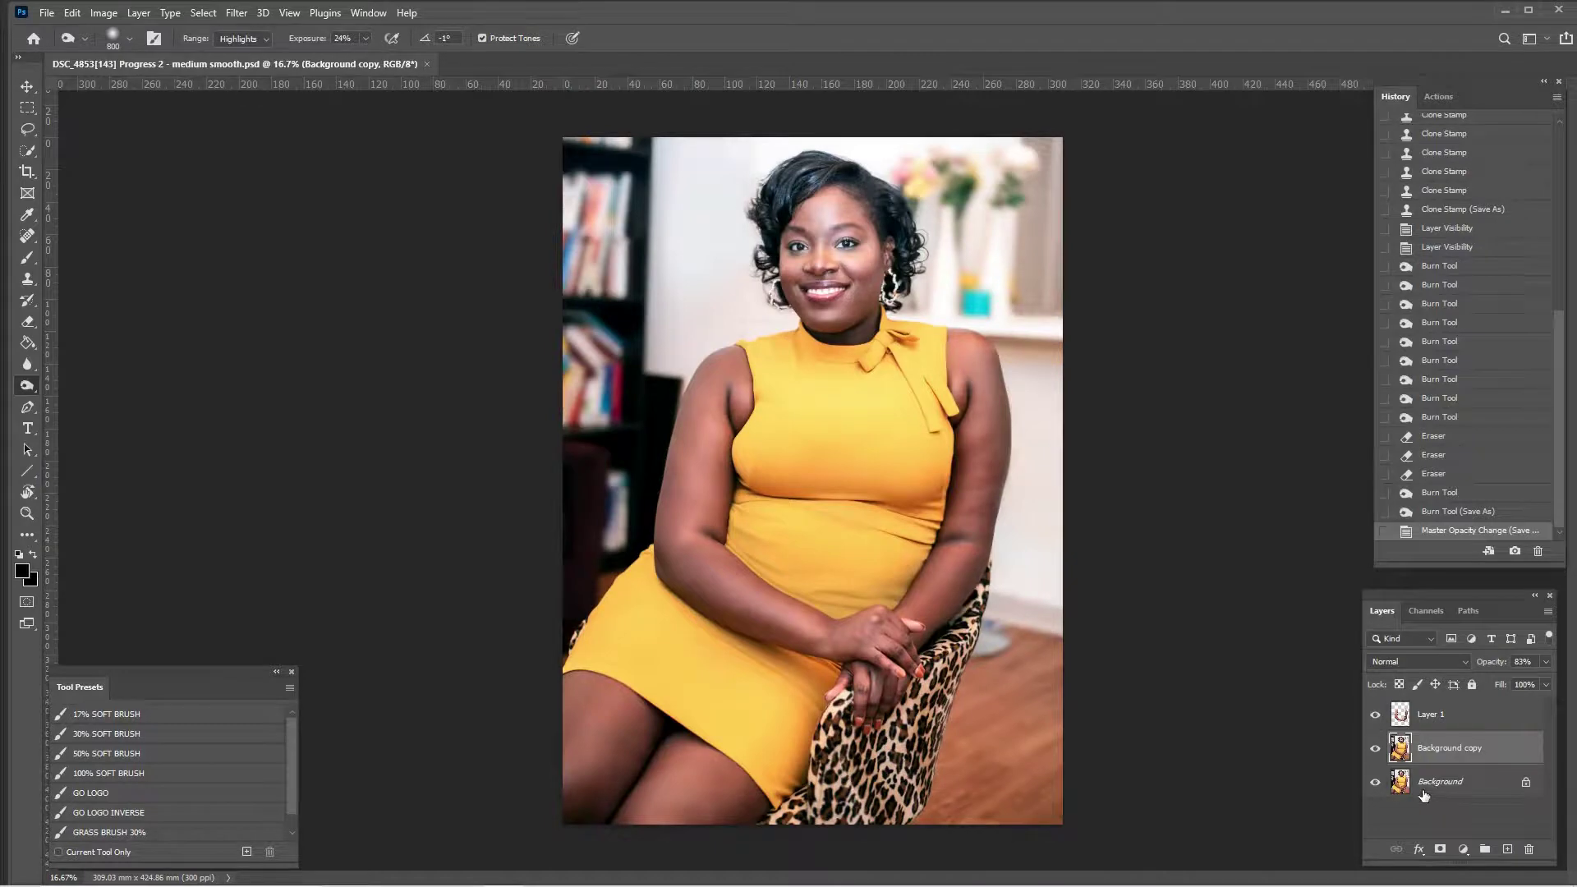
key(ctrl+plus)
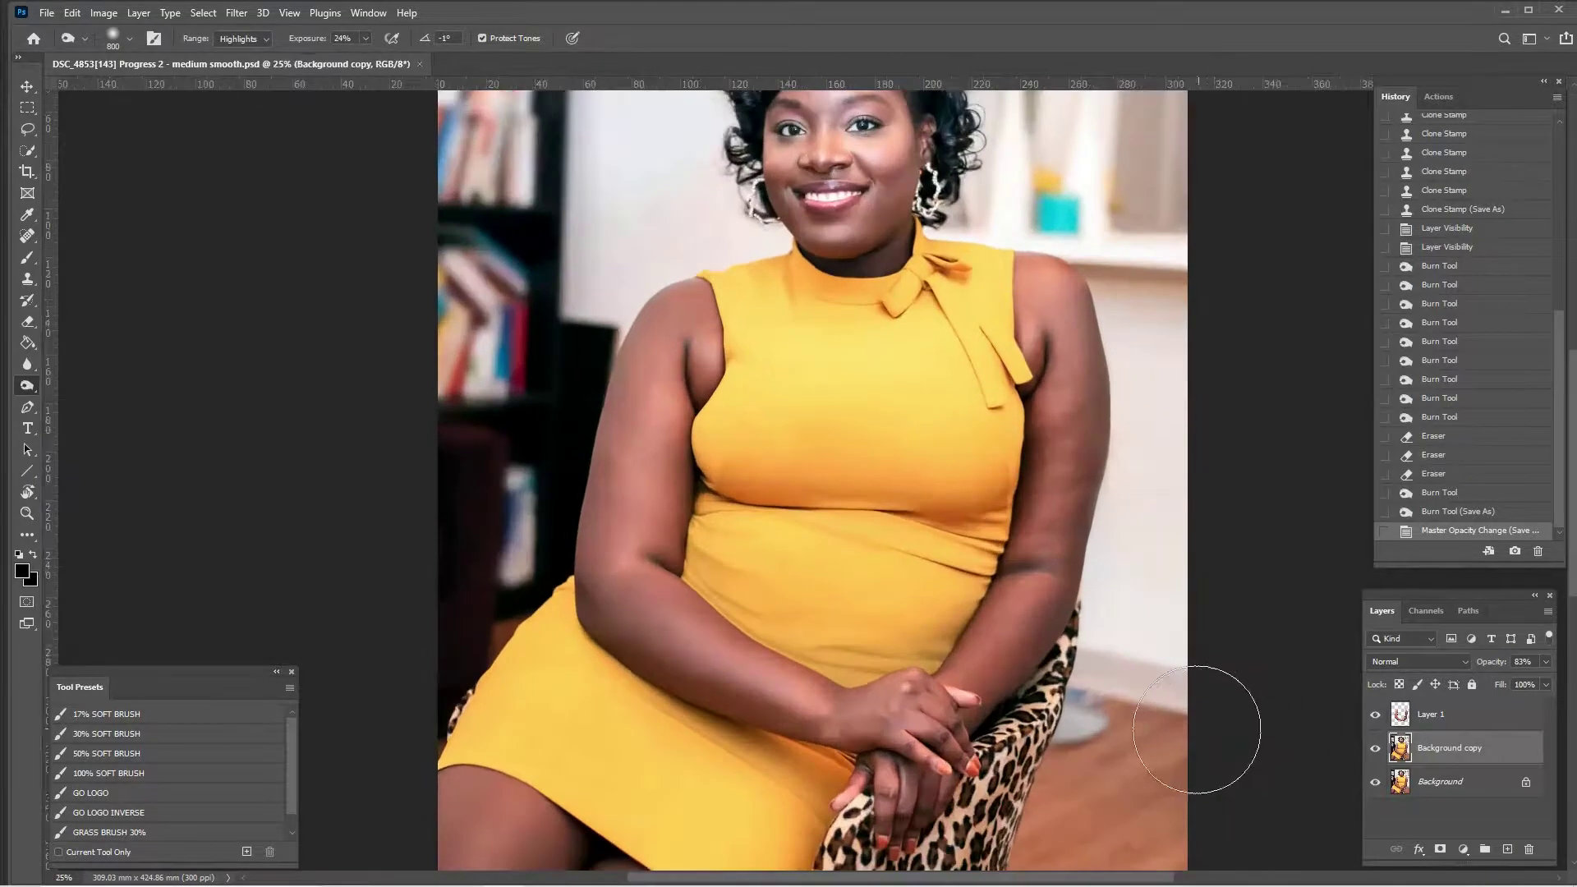
key(s)
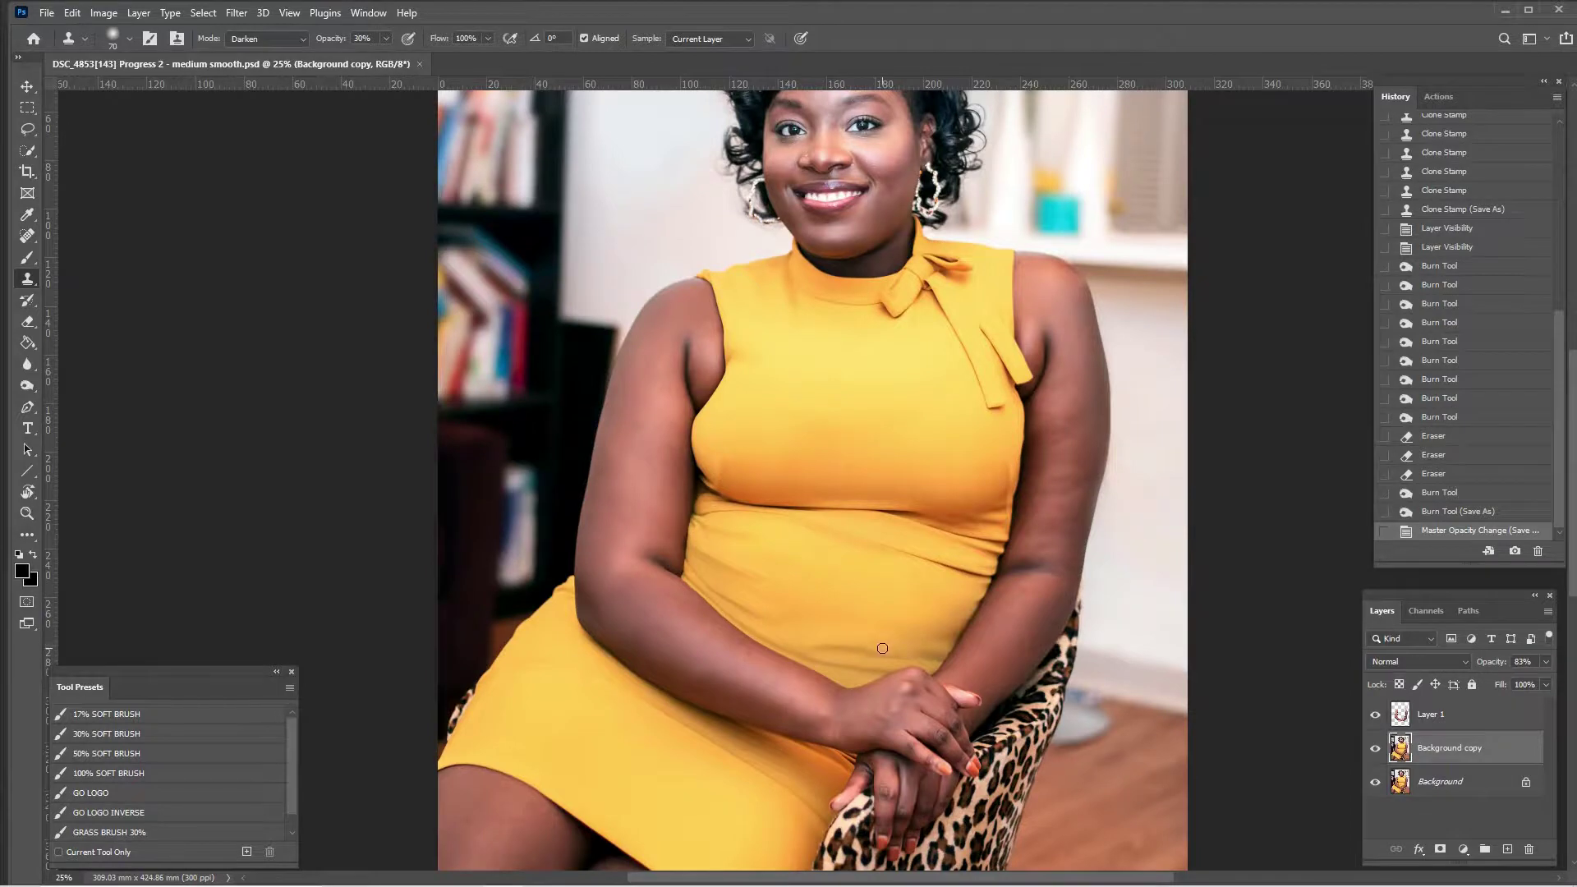
key(ctrl+minus)
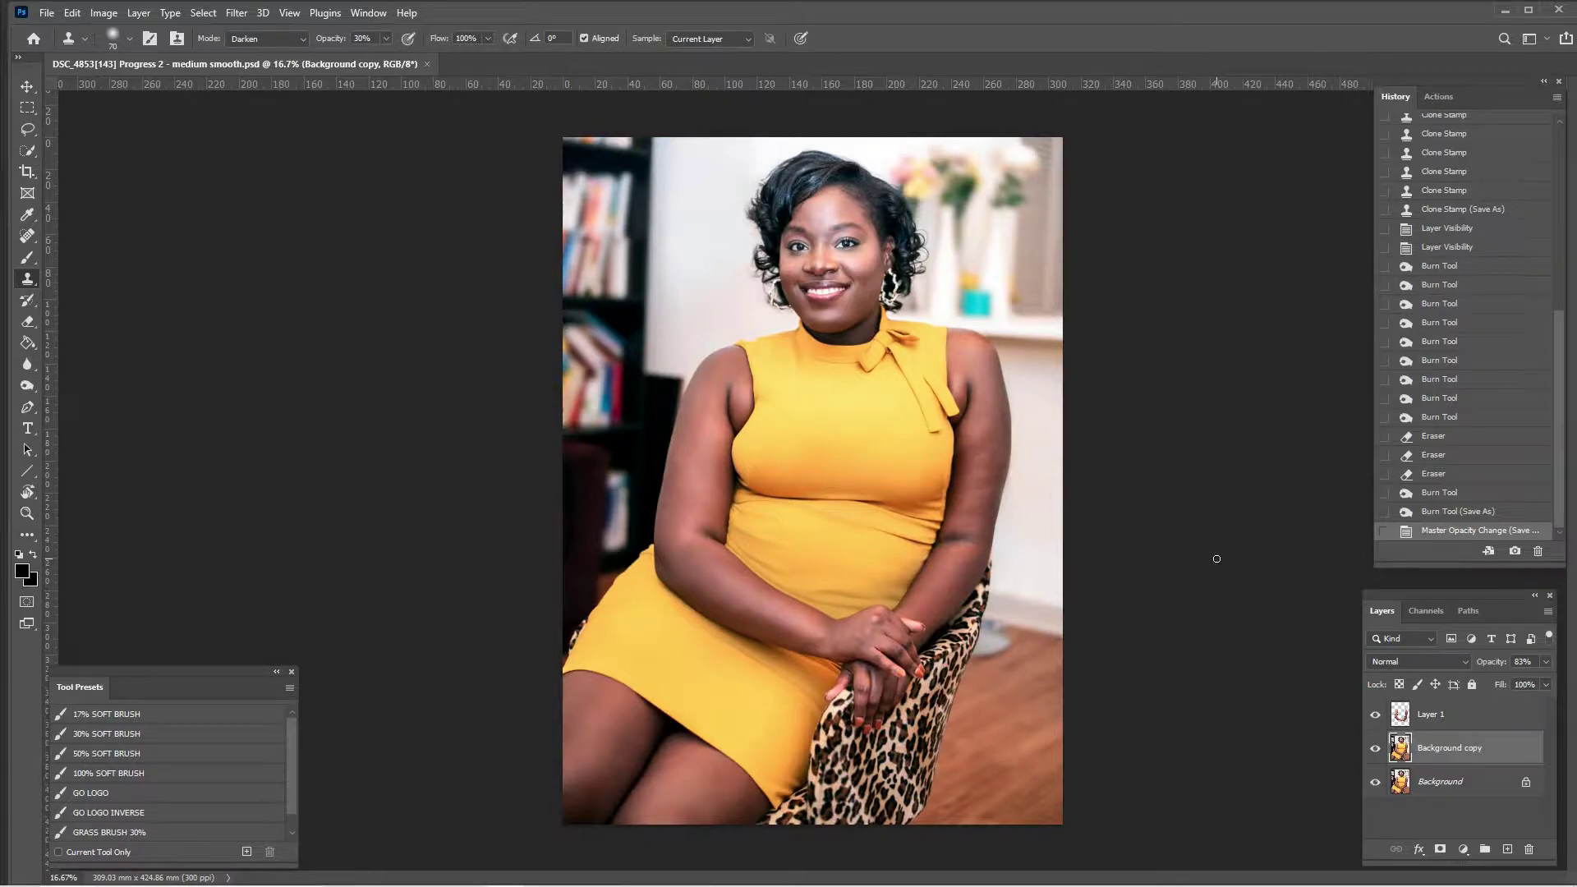
Readjust the opacity of the Background copy layer, trying 71% and raising it slightly from there
click(1546, 661)
drag(1531, 681, 1548, 681)
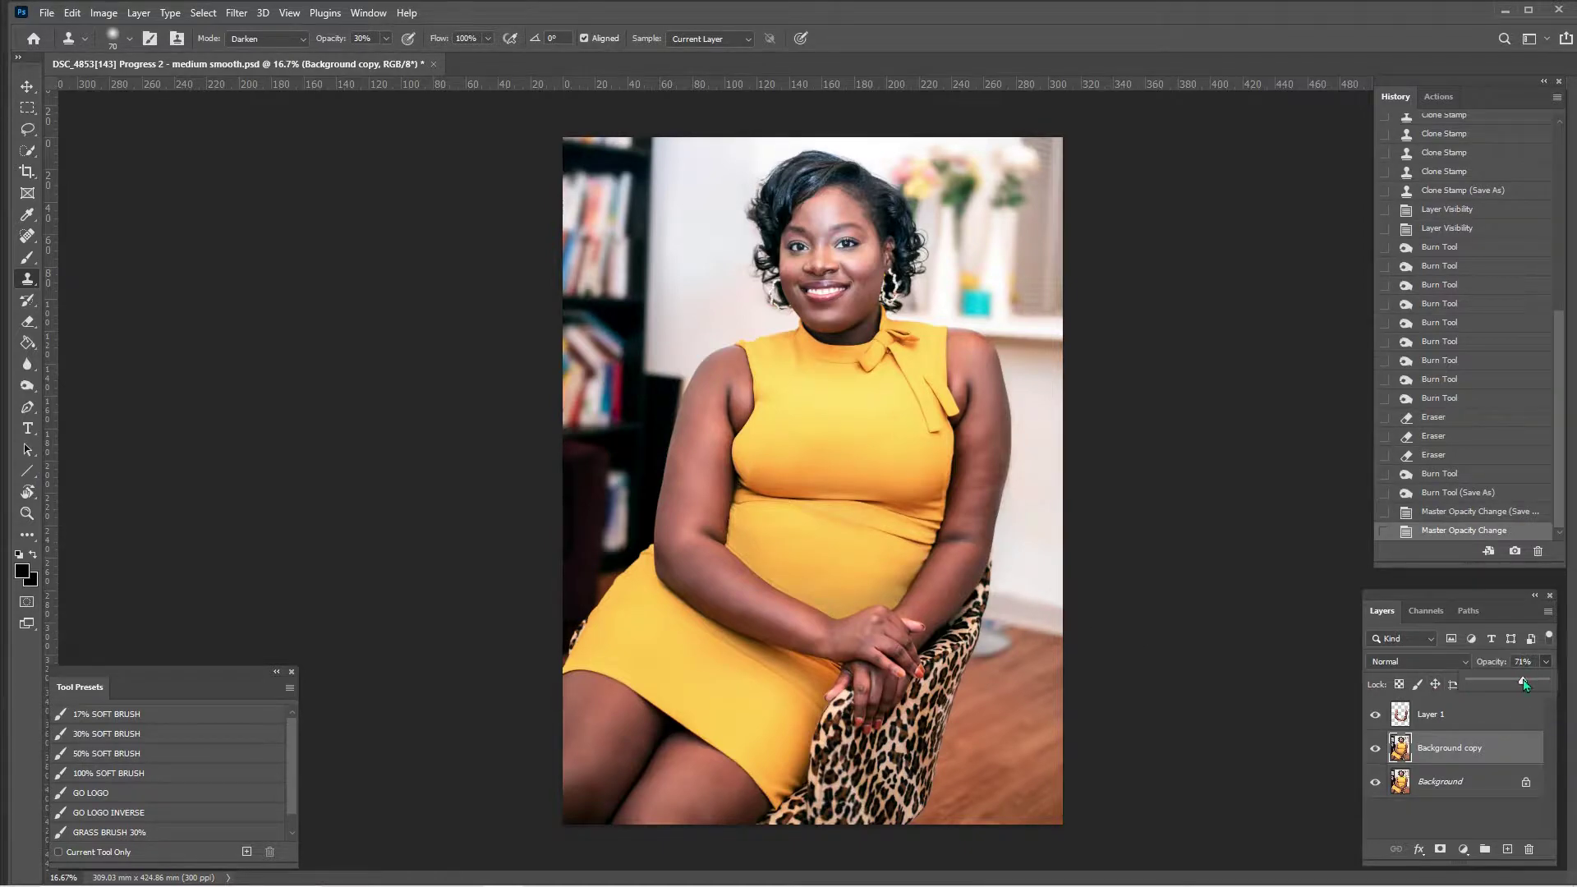
drag(1526, 684, 1540, 687)
Compare the portrait with Layer 1 hidden and shown, and bring up the list of recorded actions
click(1375, 714)
click(1375, 715)
click(1485, 720)
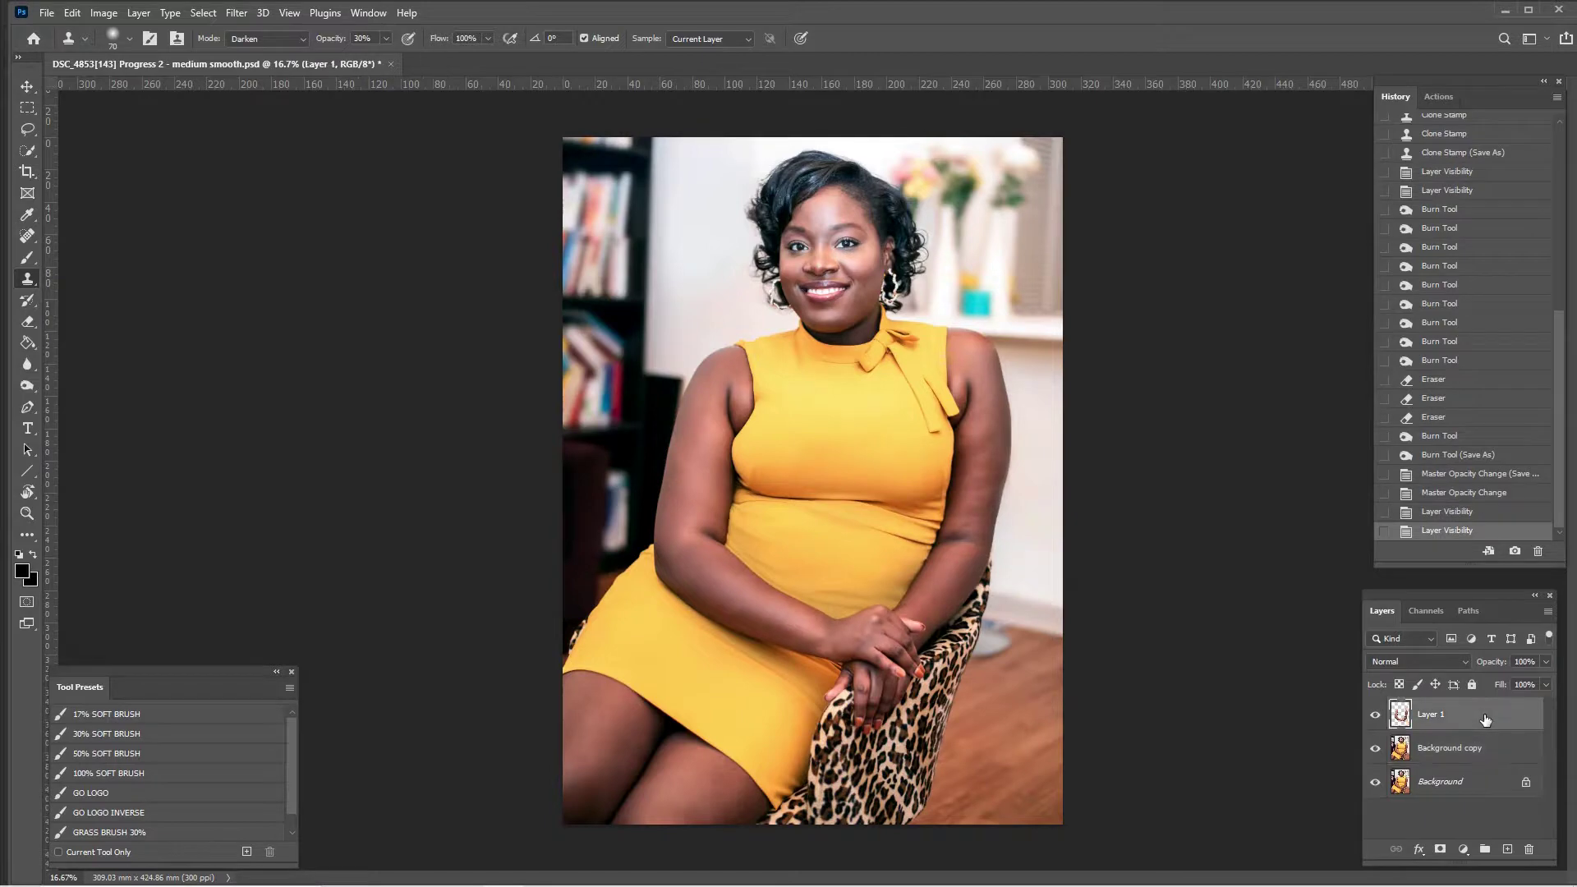
click(1374, 716)
click(1374, 715)
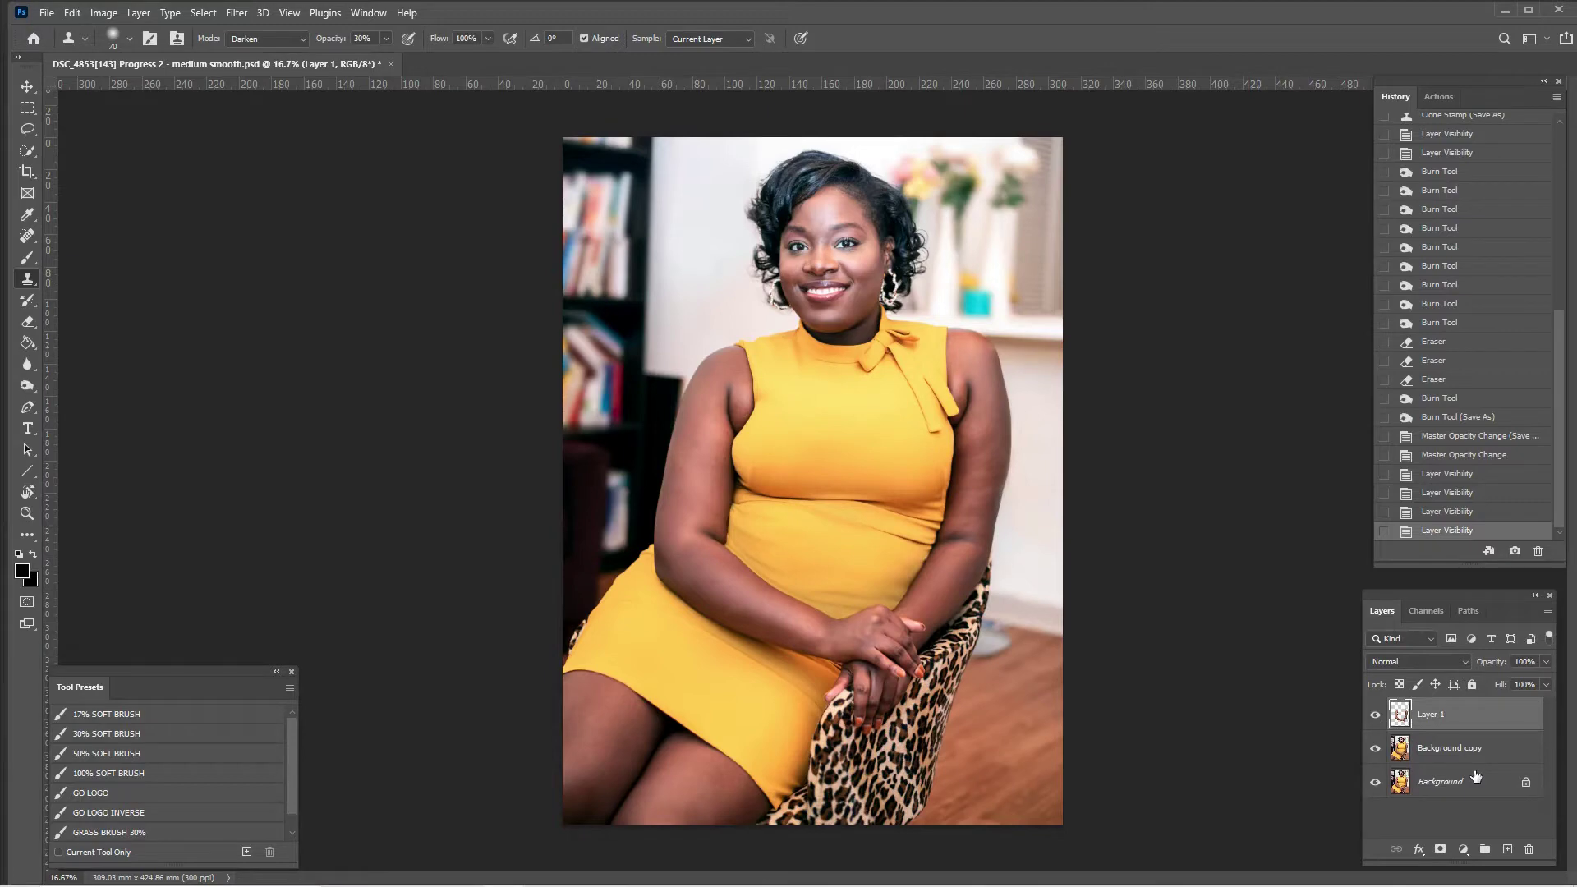
click(1439, 96)
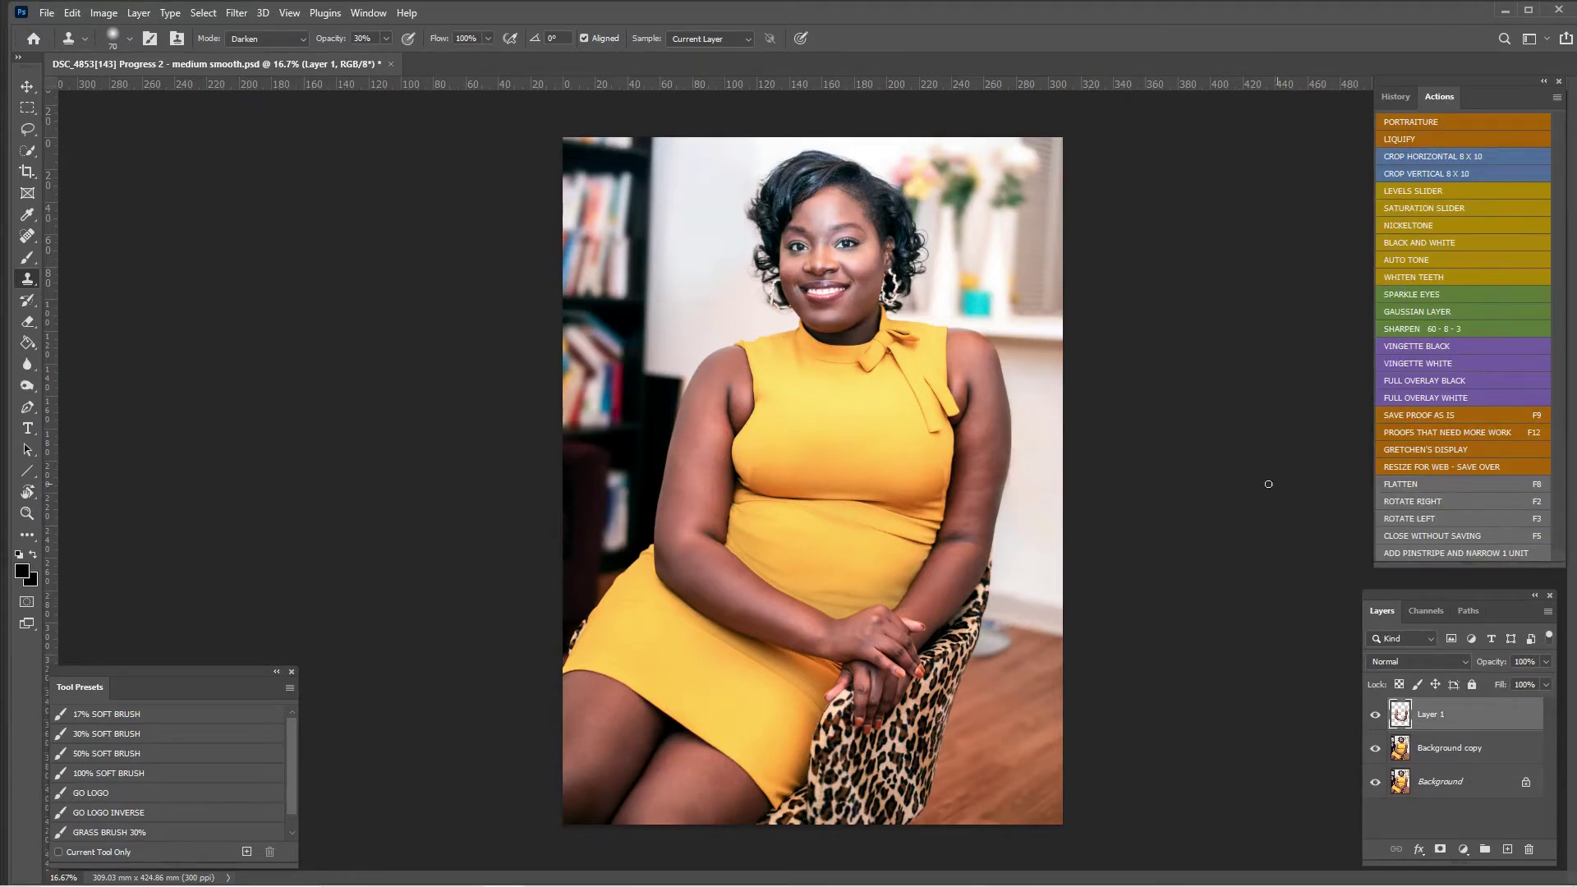